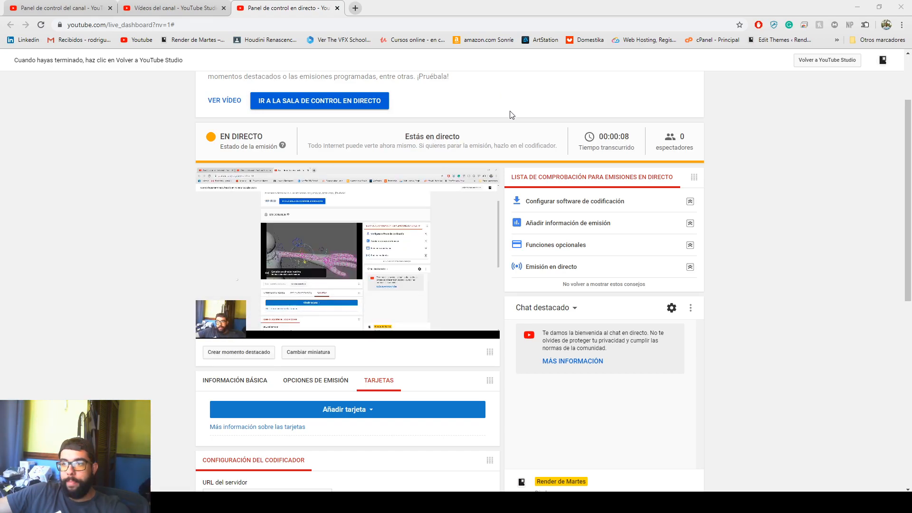
Step: Switch to Maya and examine the fully equipped demon creature from several angles
drag(459, 5, 911, 148)
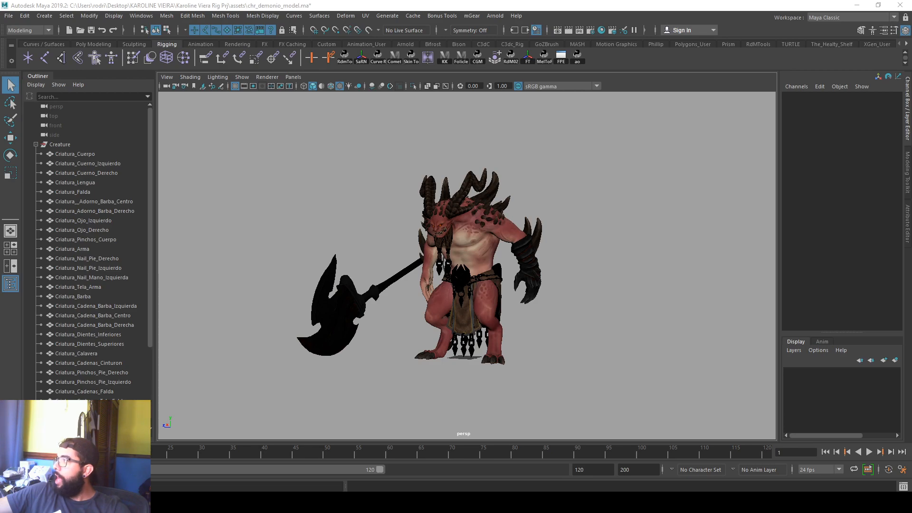
alt+drag(331, 289, 375, 292)
alt+middle_drag(376, 292, 384, 277)
alt+drag(384, 277, 297, 309)
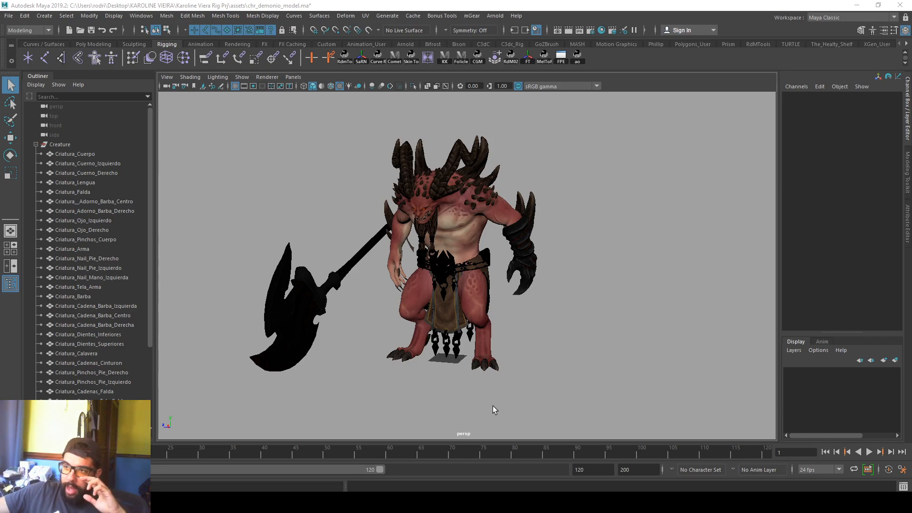
alt+drag(361, 292, 382, 286)
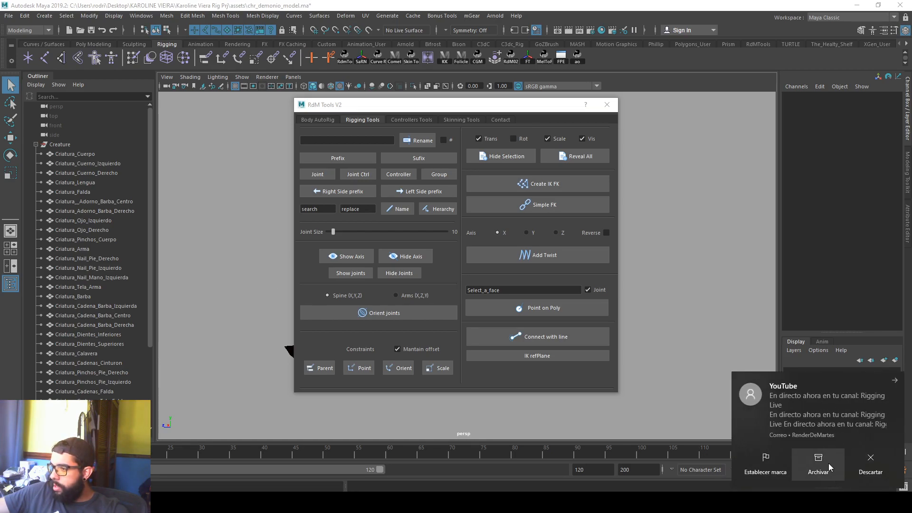
Step: Archive the YouTube notification and move the RdM Tools window clear of the creature
click(828, 463)
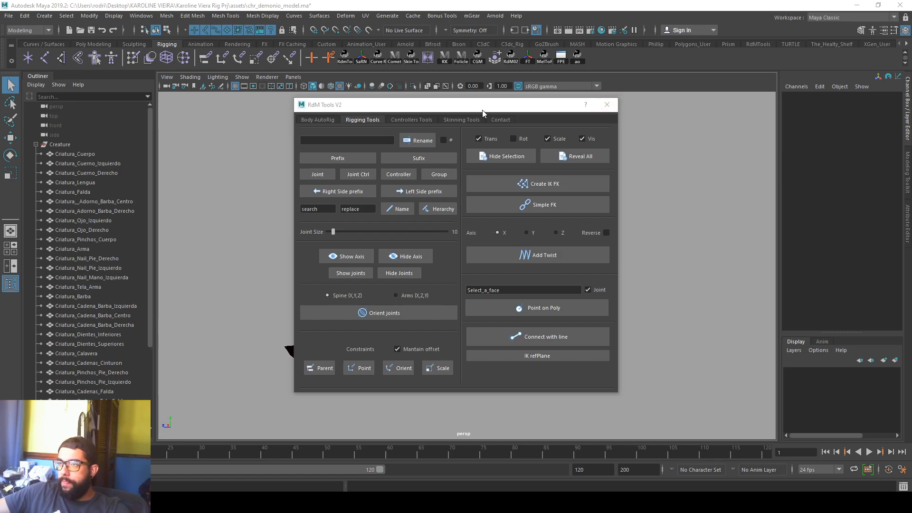
drag(427, 105, 669, 101)
scroll(447, 214, up, 2)
alt+drag(294, 209, 255, 214)
alt+drag(357, 200, 371, 195)
scroll(380, 199, up, 2)
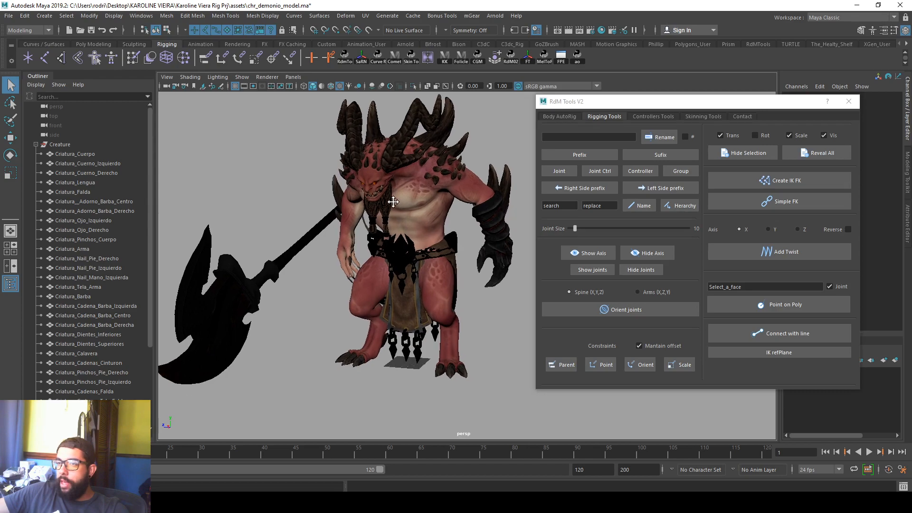
alt+middle_drag(394, 202, 390, 188)
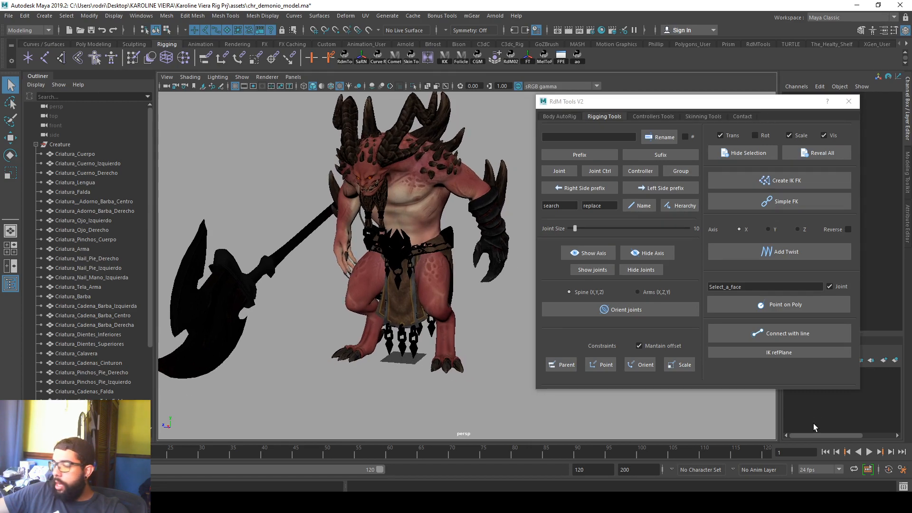
alt+middle_drag(229, 235, 238, 270)
Step: Unparent the body mesh Criatura_Cuerpo from the Creature group
drag(104, 162, 96, 157)
scroll(93, 173, down, 4)
click(97, 391)
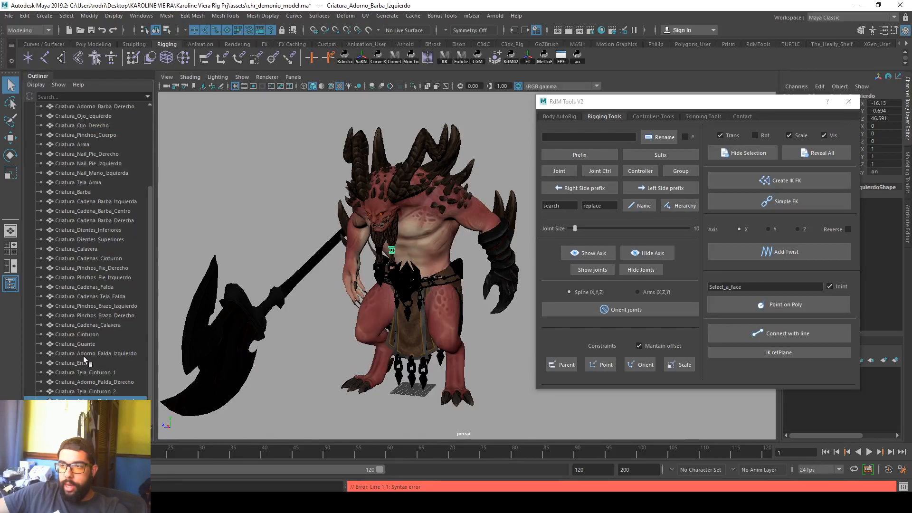
scroll(79, 285, up, 5)
shift+click(74, 153)
alt+right_drag(268, 262, 309, 279)
alt+drag(308, 279, 285, 288)
click(374, 231)
key(shift+p)
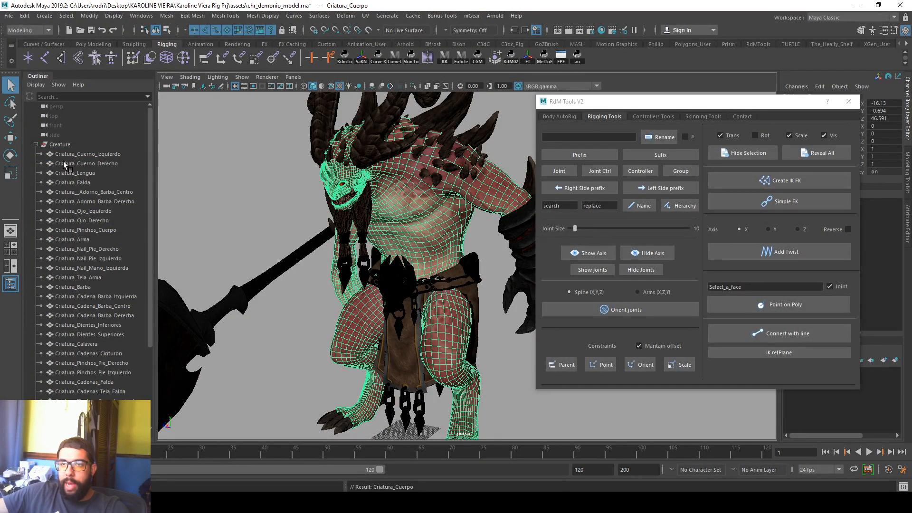
Step: Hide and show the Creature group repeatedly to compare the bare body with the equipped character
click(60, 144)
key(h)
alt+drag(458, 312, 501, 303)
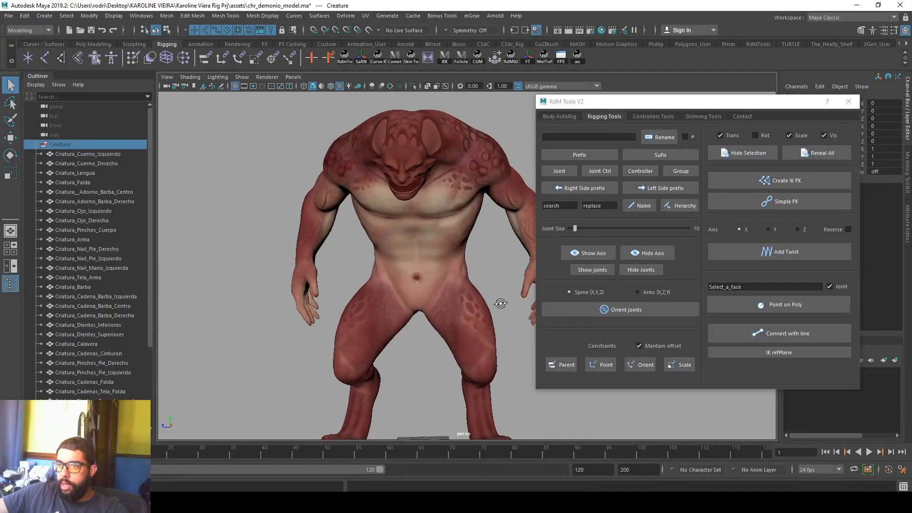
alt+right_drag(500, 303, 419, 294)
alt+drag(419, 295, 372, 297)
alt+middle_drag(372, 298, 390, 294)
alt+drag(390, 294, 363, 283)
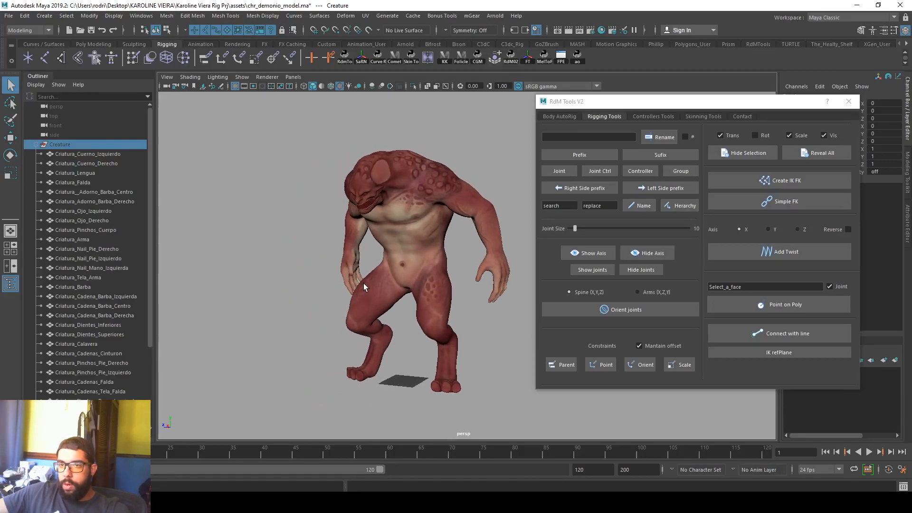
key(h)
key(h)
key(h)
key(h)
key(h)
key(h)
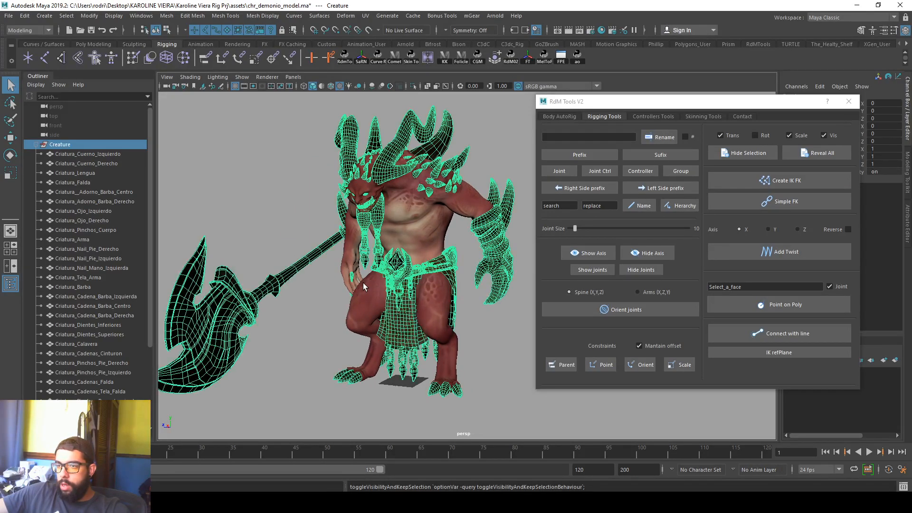
key(h)
Step: Unparent both eyes and the upper and lower teeth from the Creature group
alt+right_drag(363, 283, 475, 289)
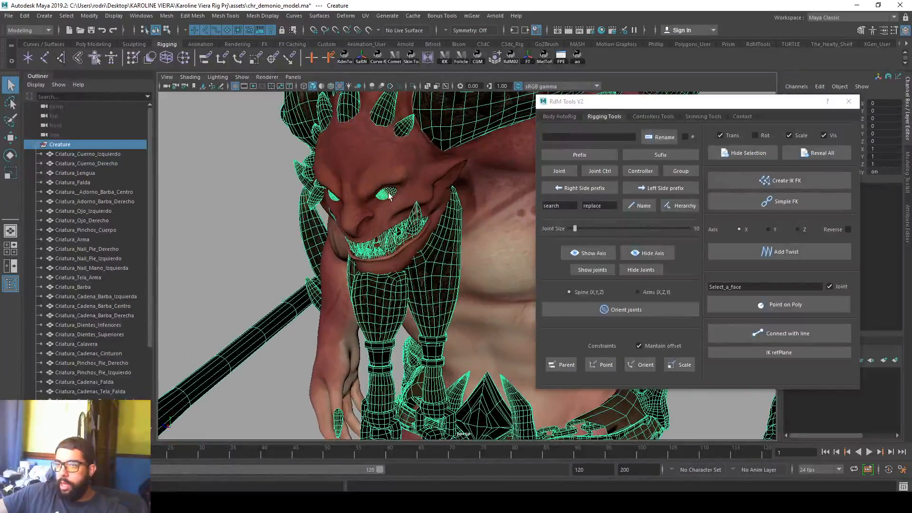
click(390, 195)
alt+drag(354, 198, 391, 199)
shift+click(394, 177)
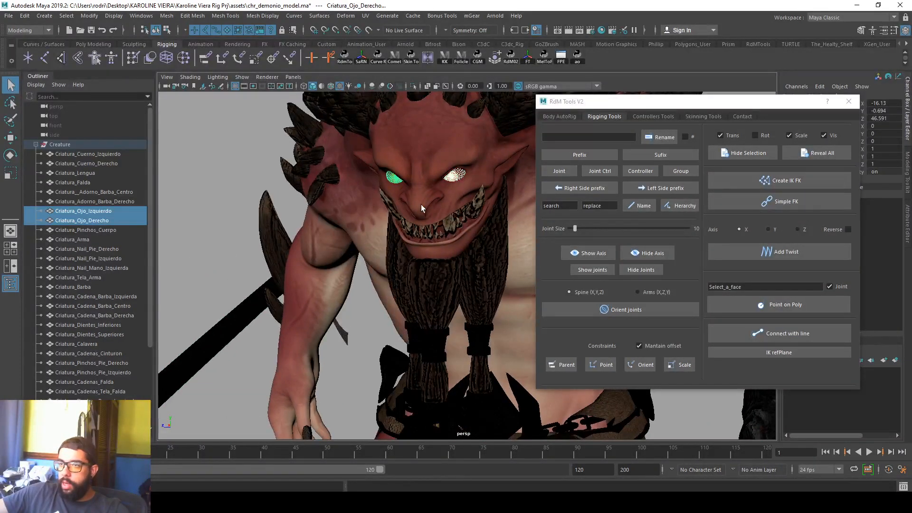
shift+click(436, 227)
shift+click(437, 238)
alt+drag(172, 264, 292, 276)
key(shift+p)
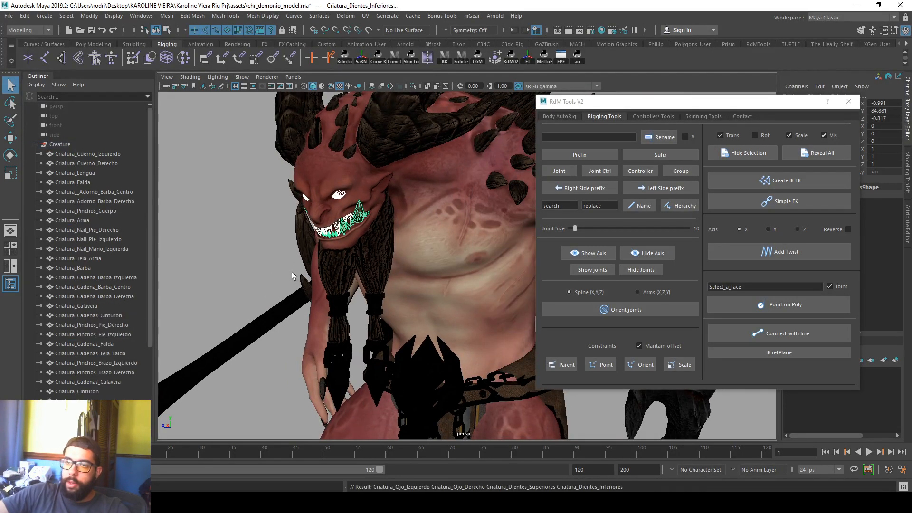
Step: Toggle the Creature group's visibility to check the body together with its separated eyes and teeth
click(93, 144)
scroll(331, 250, down, 3)
key(h)
key(h)
key(h)
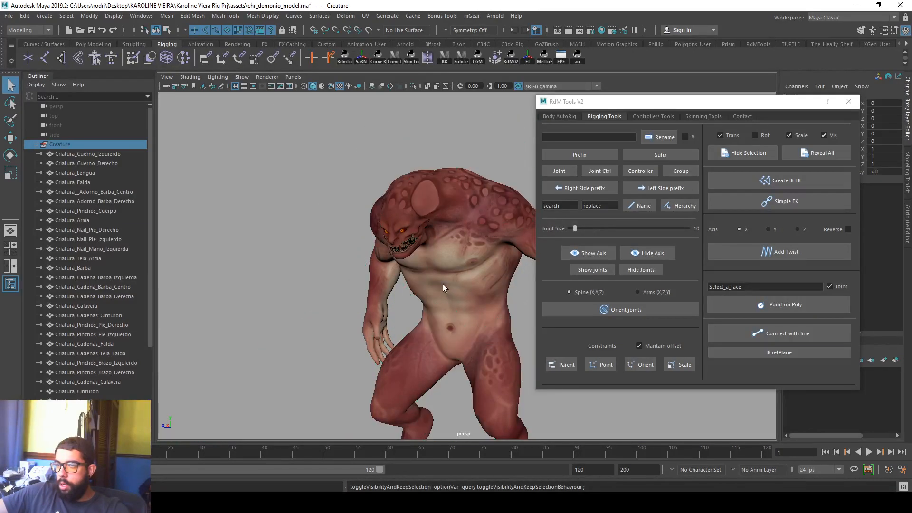
key(h)
key(space)
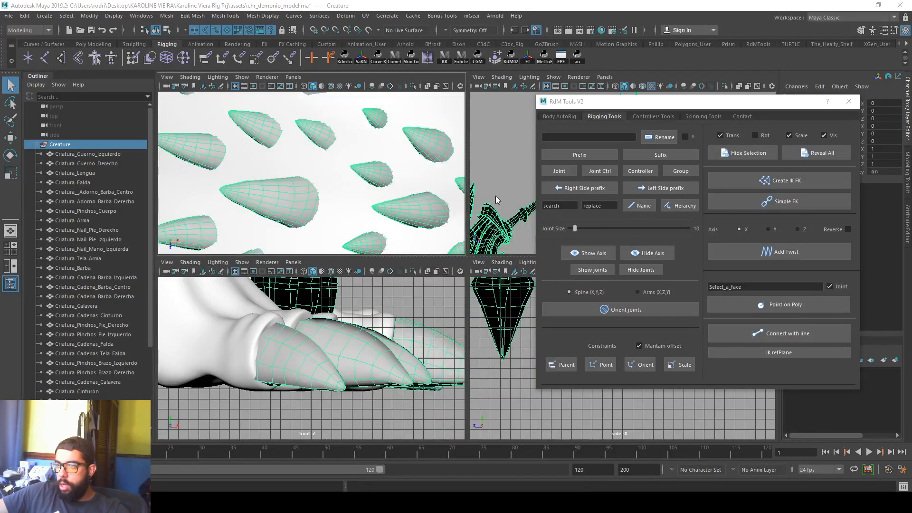
key(space)
scroll(399, 254, down, 3)
scroll(399, 254, up, 1)
key(h)
key(h)
key(h)
key(h)
Step: Unparent the glove Criatura_Guante from the Creature group and hide that group
click(485, 254)
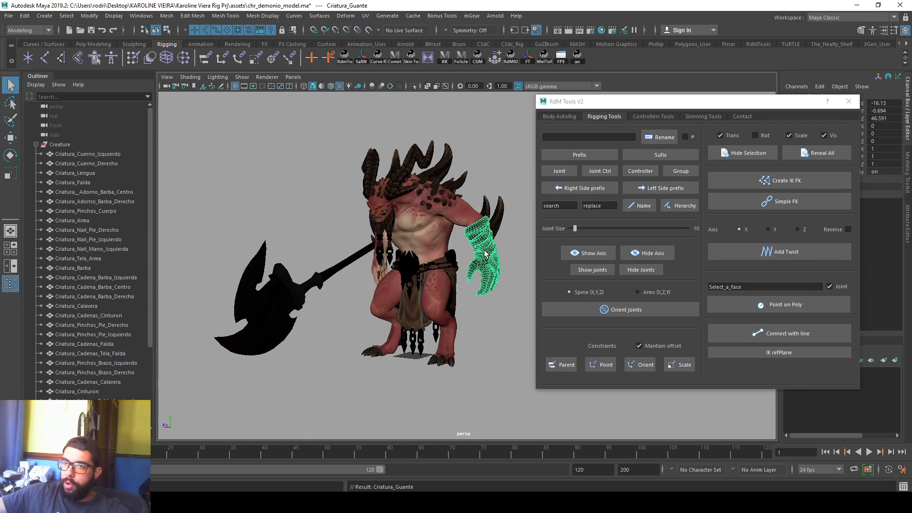
click(100, 144)
key(h)
mouse_move(432, 222)
alt+mouse_down()
mouse_move(489, 235)
mouse_move(430, 231)
alt+mouse_up()
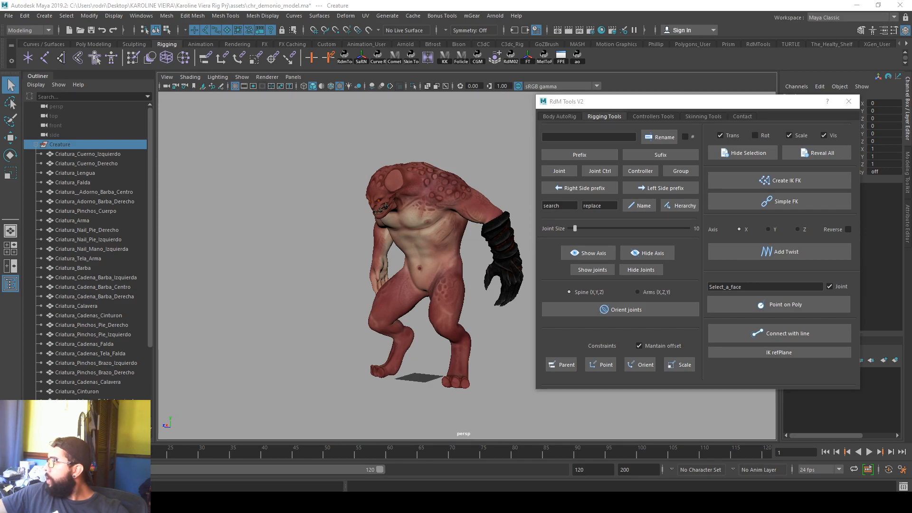
Step: Inspect the creature's body, face and gloved arm from several angles
alt+middle_drag(426, 278, 404, 267)
alt+right_drag(403, 267, 427, 291)
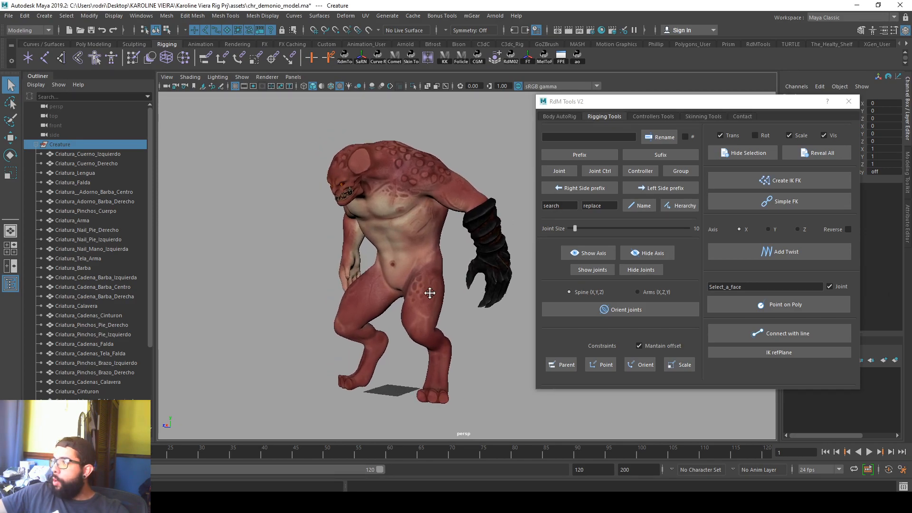
alt+drag(427, 291, 409, 299)
mouse_move(406, 279)
alt+middle_down()
mouse_move(421, 298)
mouse_move(403, 287)
alt+middle_up()
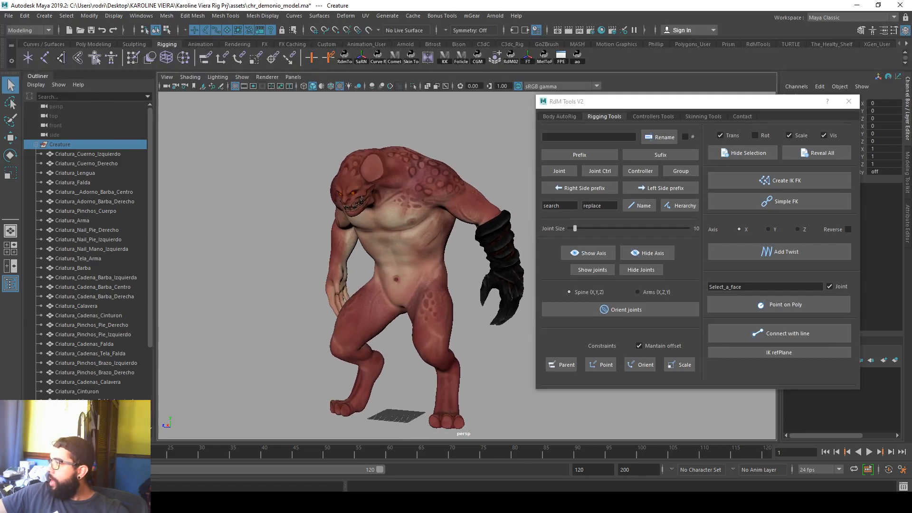
alt+drag(398, 290, 375, 272)
alt+middle_drag(404, 266, 384, 263)
alt+right_drag(383, 263, 347, 262)
alt+middle_drag(347, 262, 421, 295)
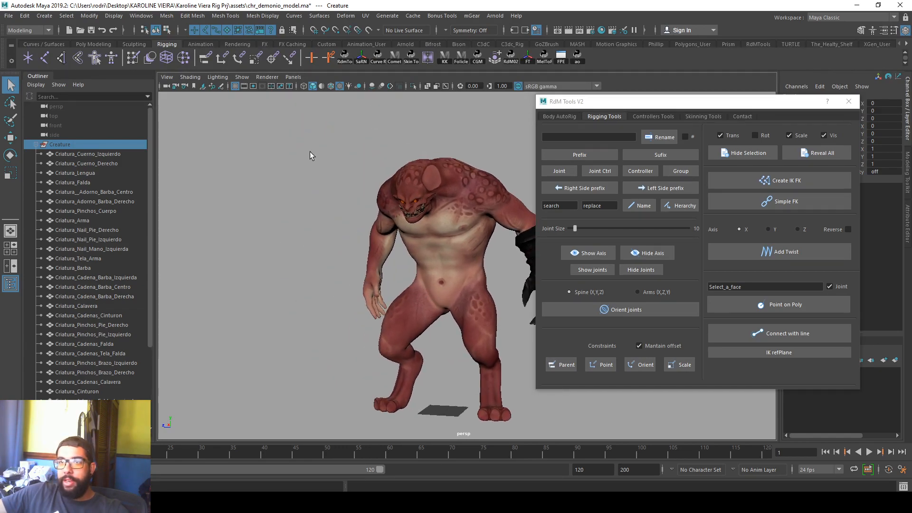
Step: Create the spine placement locators with the Body AutoRig, using an amount of 5 and the FK option
drag(597, 103, 656, 100)
click(609, 113)
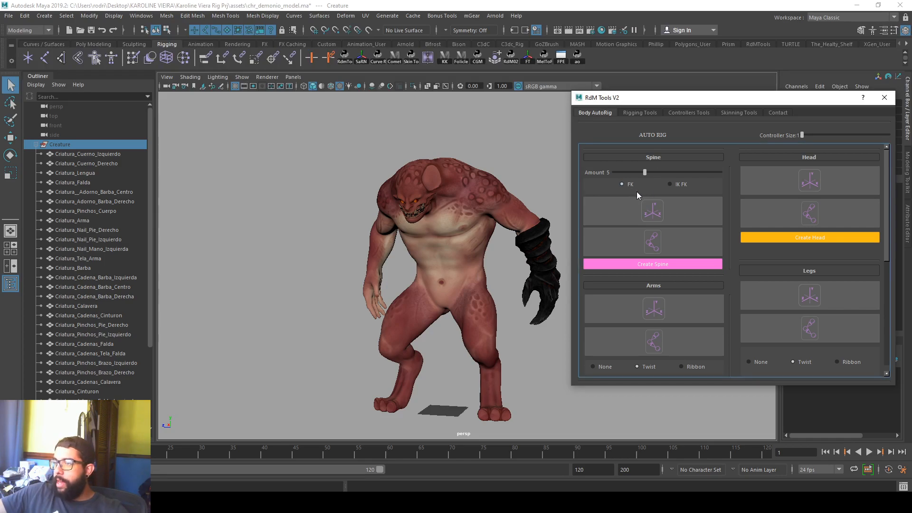
click(665, 220)
Step: Group all the spine locators and scale the group up uniformly by about 5.98
scroll(72, 245, down, 5)
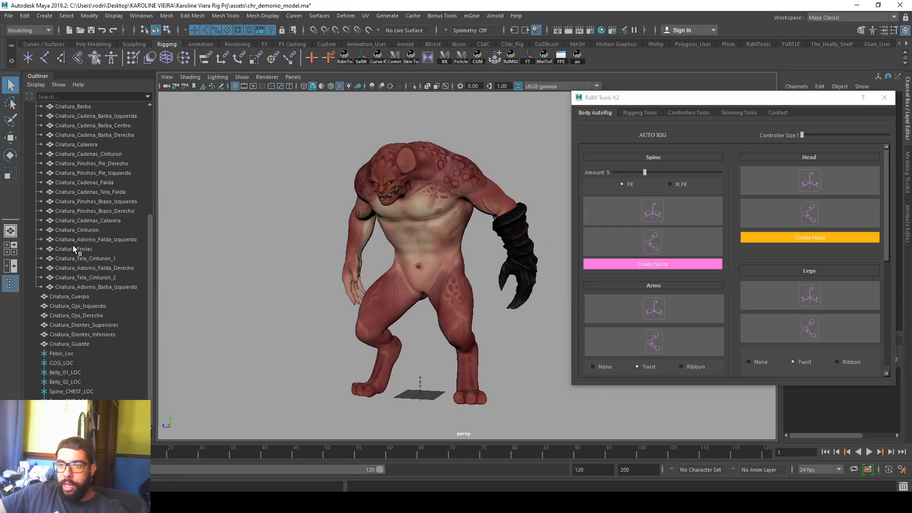
drag(78, 353, 79, 401)
alt+drag(317, 335, 303, 304)
key(ctrl+g)
key(r)
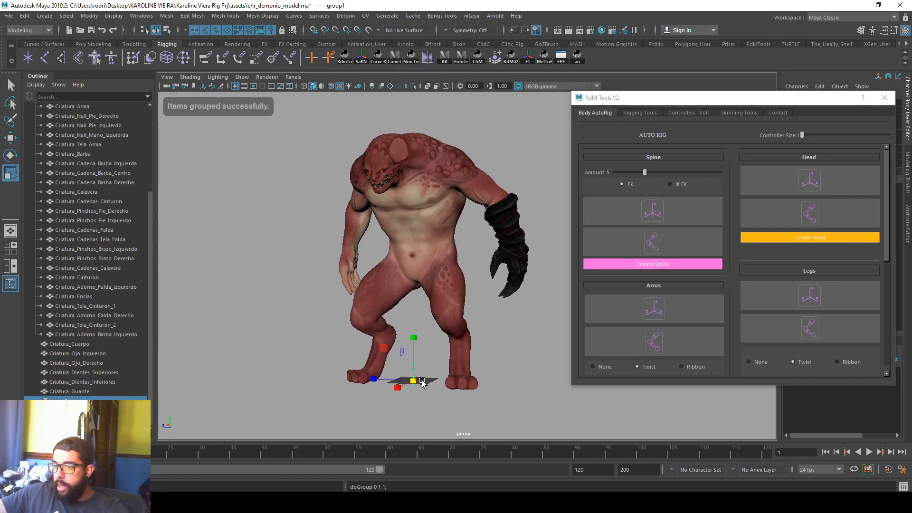
Step: Show the creature in the side view with the grid and gate display turned off
key(space)
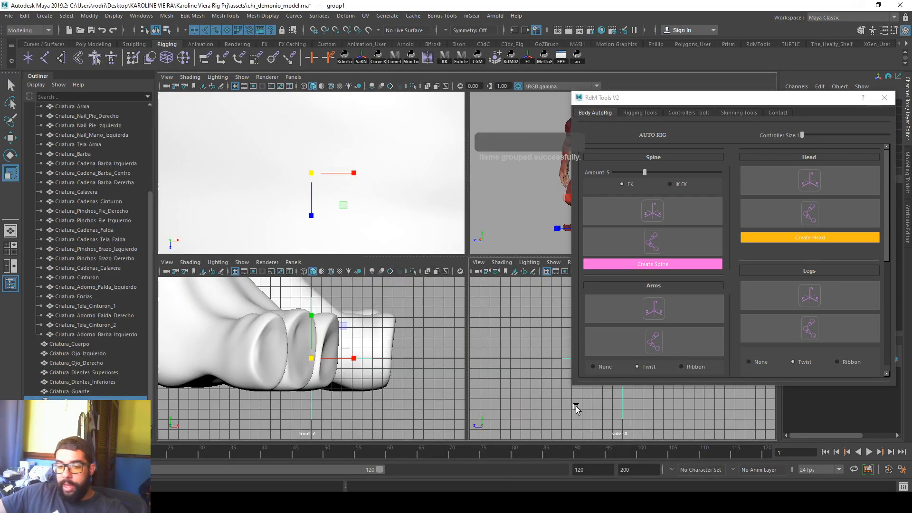
key(space)
scroll(415, 322, down, 8)
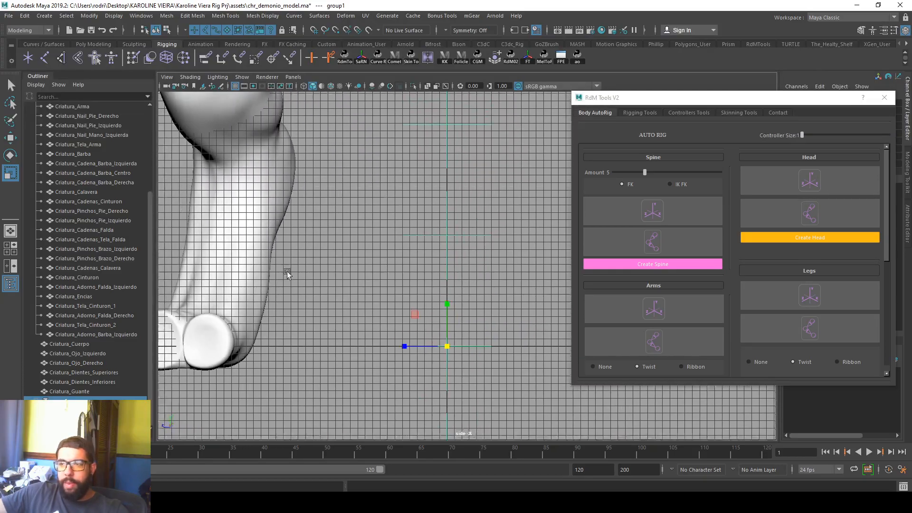
scroll(192, 124, down, 6)
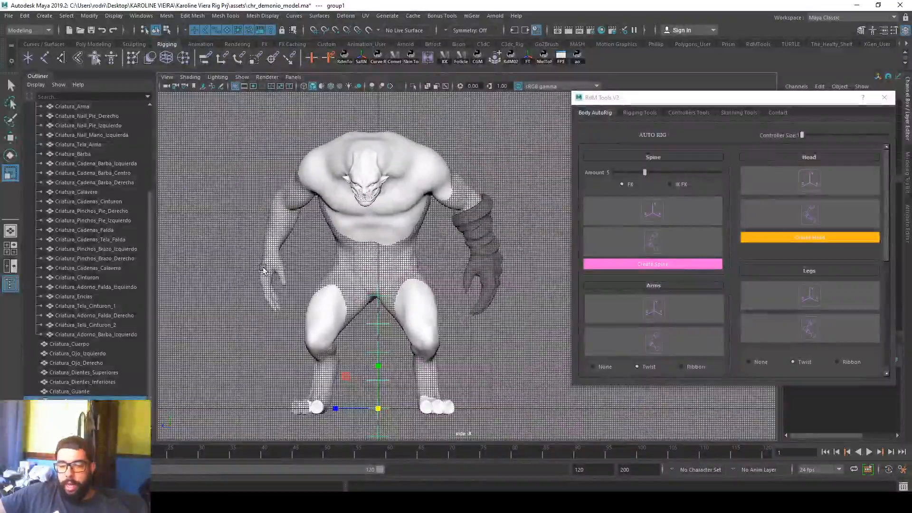
click(243, 86)
click(235, 87)
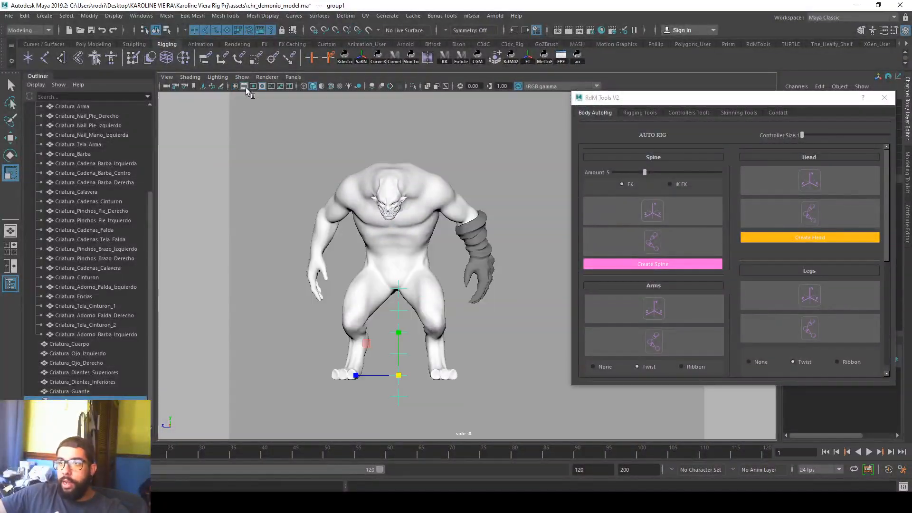
click(244, 87)
Step: Move the spine locator group up from the ground into the torso and check its placement in wireframe display
key(a)
key(e)
key(w)
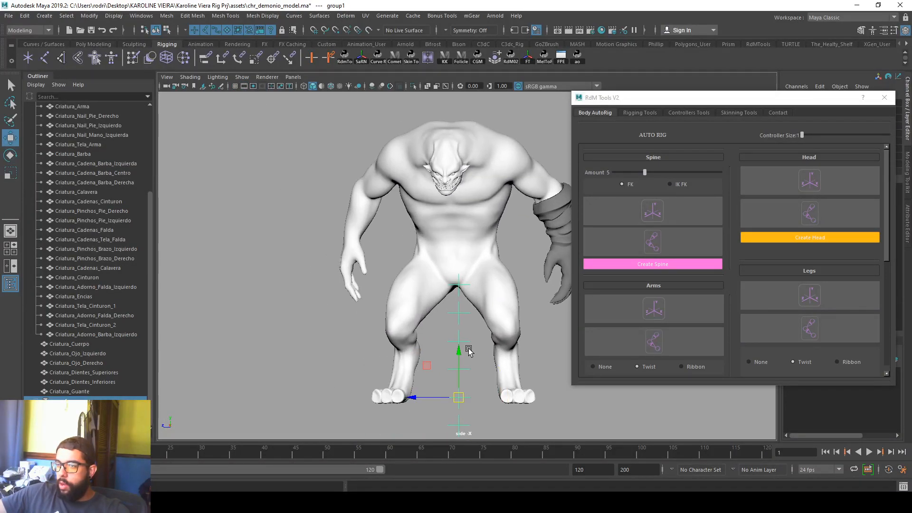
drag(454, 341, 450, 214)
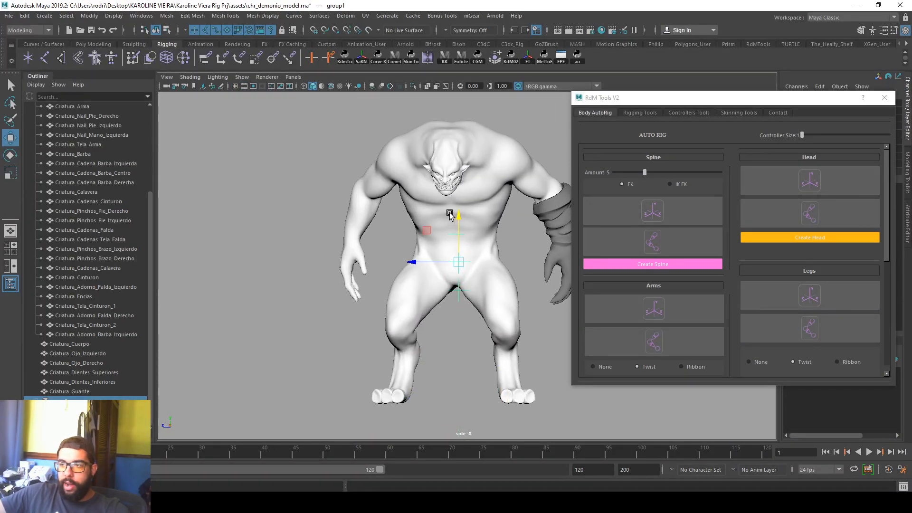
key(5)
key(4)
scroll(470, 223, up, 5)
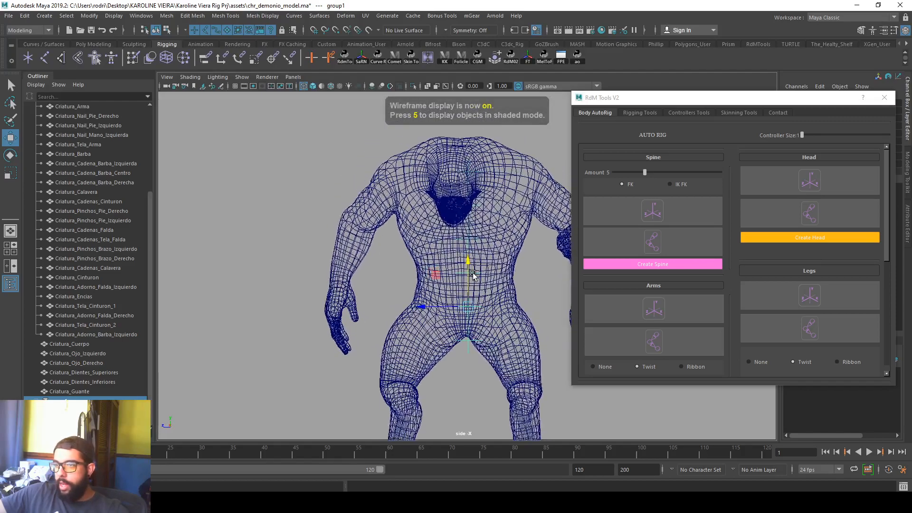
mouse_move(496, 231)
alt+middle_down()
mouse_move(496, 195)
mouse_move(508, 211)
mouse_move(506, 233)
alt+middle_up()
scroll(503, 227, down, 1)
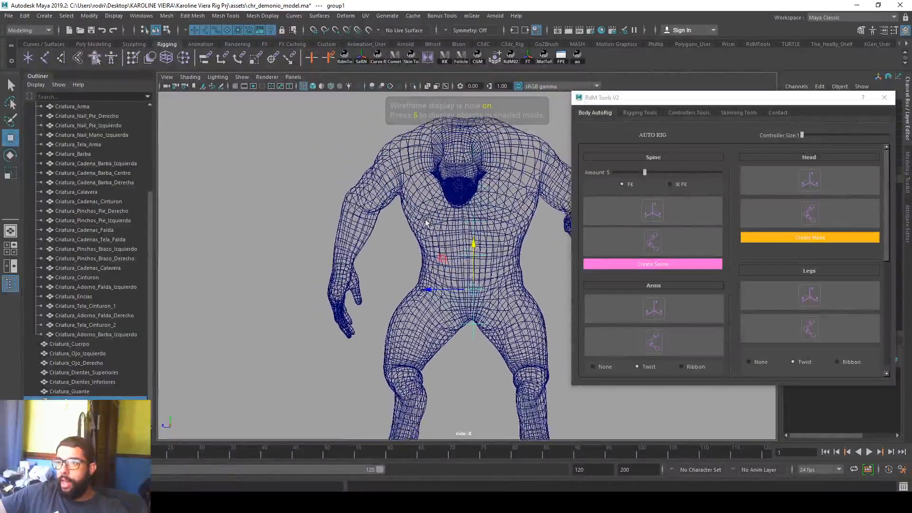
Step: Return to the perspective view and close the RdM Tools window
click(485, 186)
key(space)
key(space)
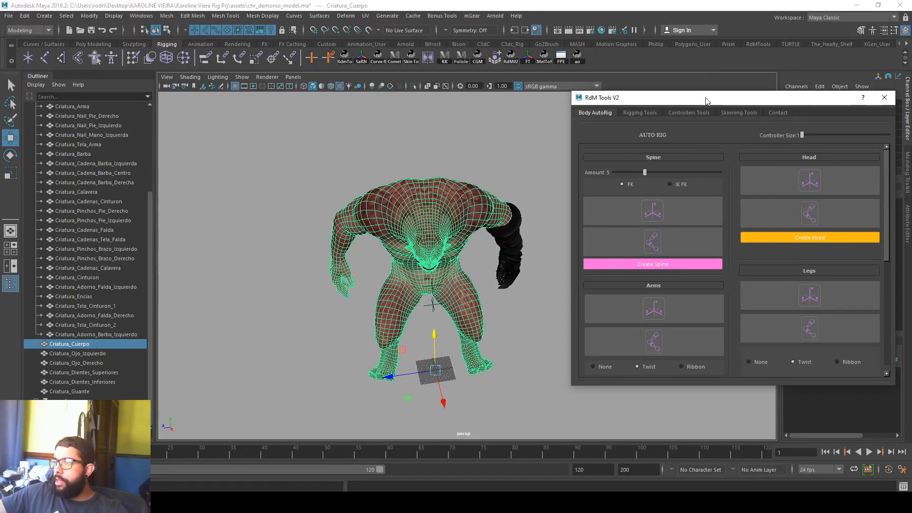
click(884, 98)
alt+drag(700, 193, 671, 194)
click(607, 212)
alt+drag(537, 323, 492, 312)
Step: Undo the spine locators' scaling, grouping and creation, along with the unparenting of the glove
key(ctrl+z)
key(ctrl+z)
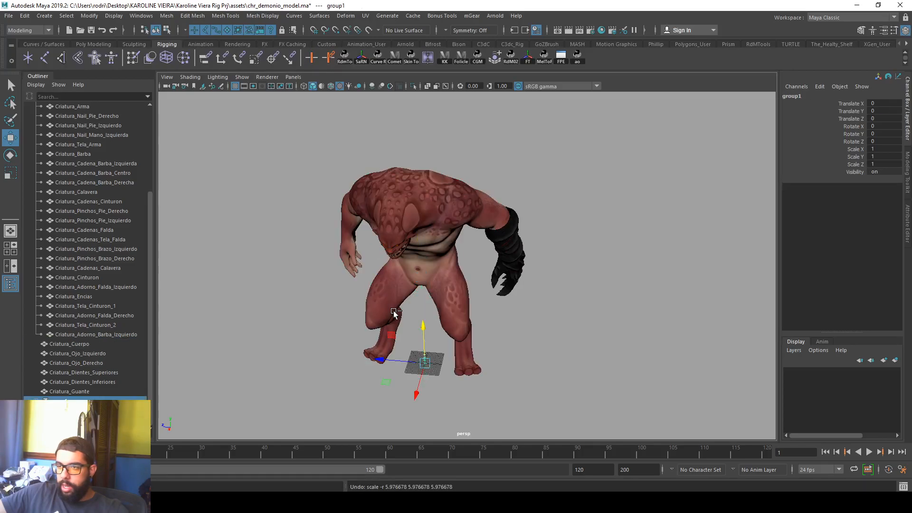
key(ctrl+z)
key(ctrl+z)
key(ctrl+z)
key(ctrl+z)
key(ctrl+z)
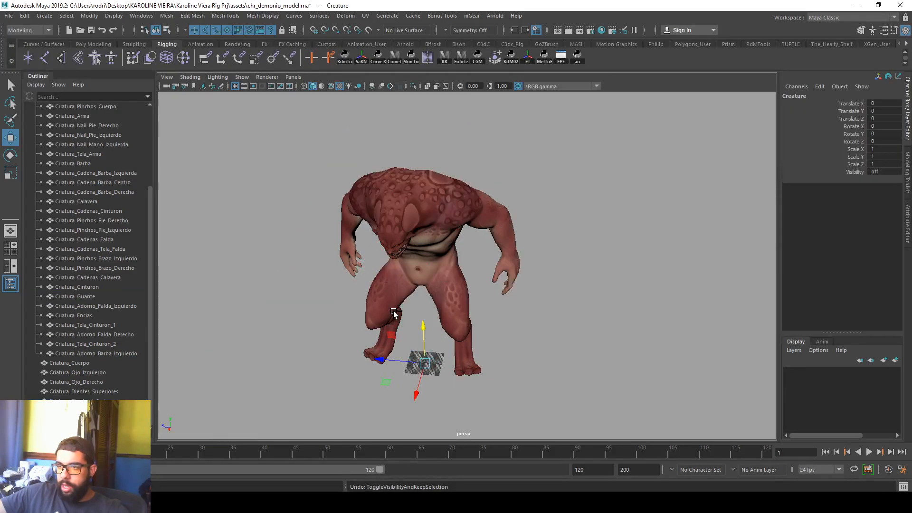
Step: Examine the creature's body mesh from several angles in the perspective view
alt+drag(418, 359, 482, 319)
key(ctrl+z)
click(106, 363)
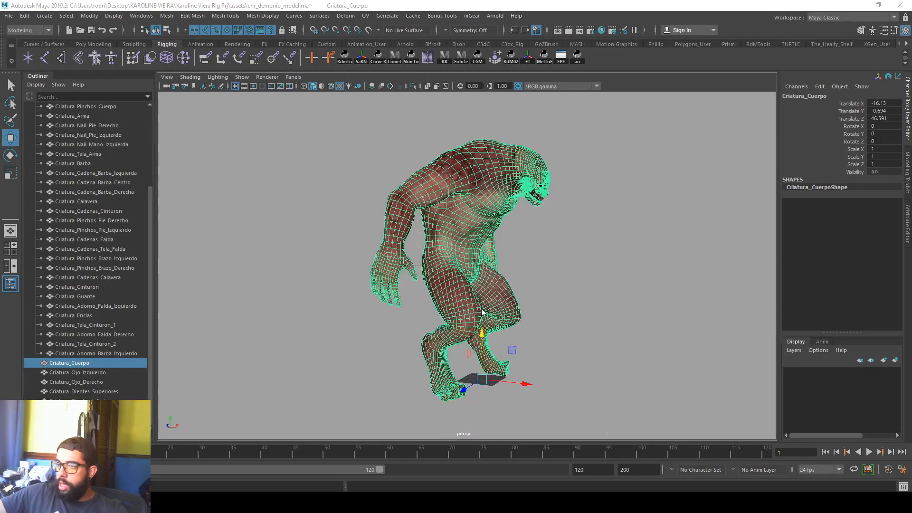
key(space)
key(space)
key(space)
key(space)
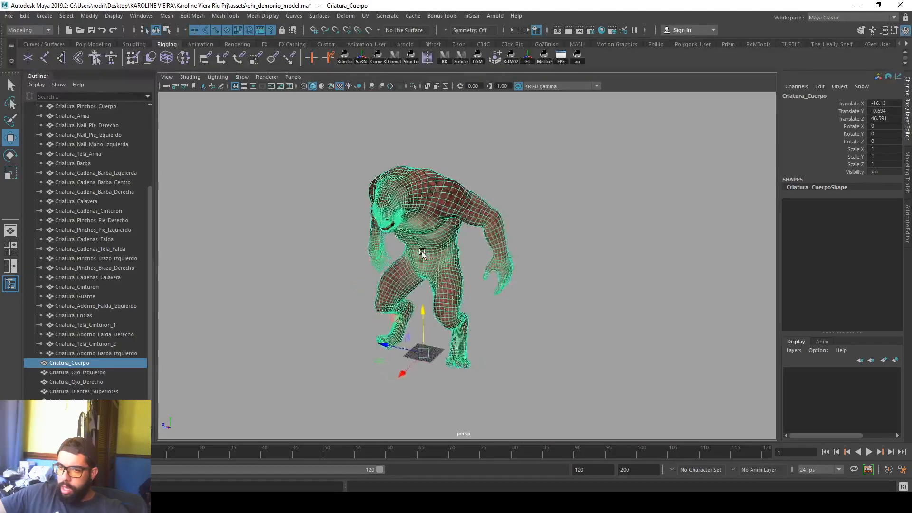
alt+drag(422, 254, 420, 238)
alt+drag(457, 275, 426, 325)
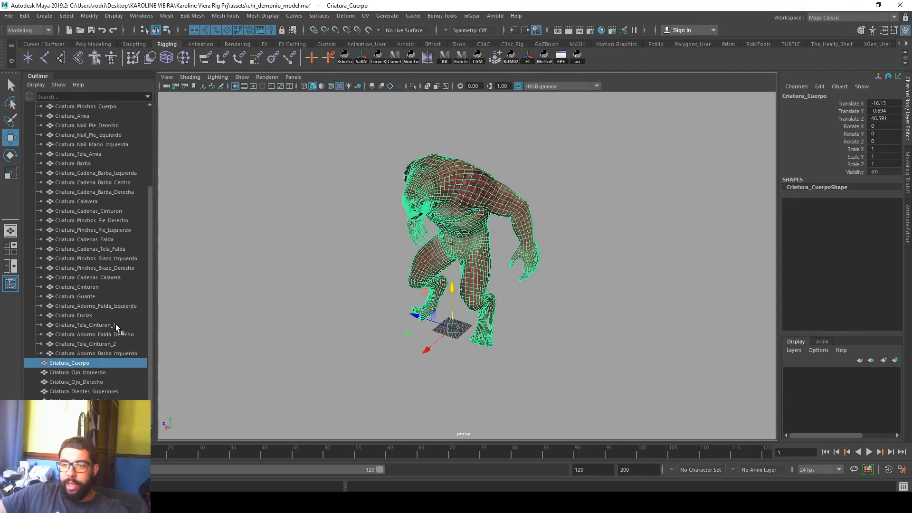
Step: Reopen the demon model scene from the project's assets folder without saving the current changes
scroll(65, 339, up, 5)
click(198, 281)
key(ctrl+o)
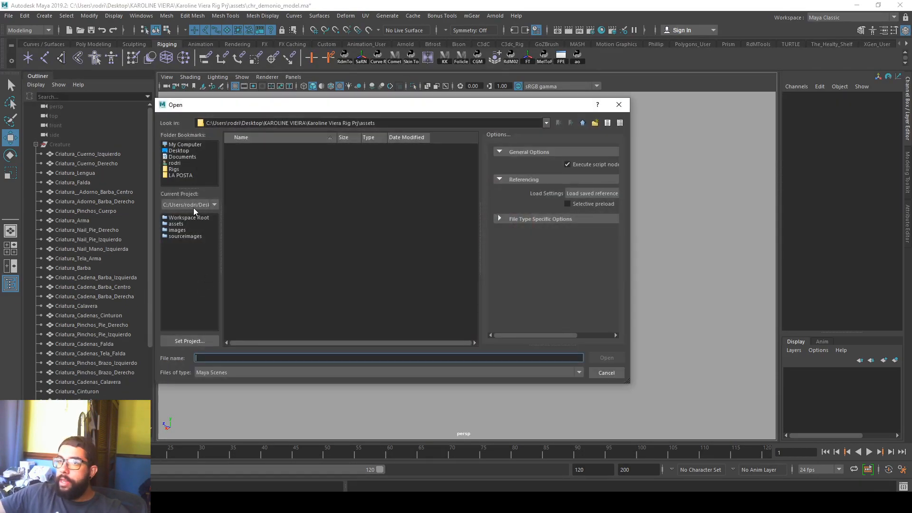
double_click(252, 149)
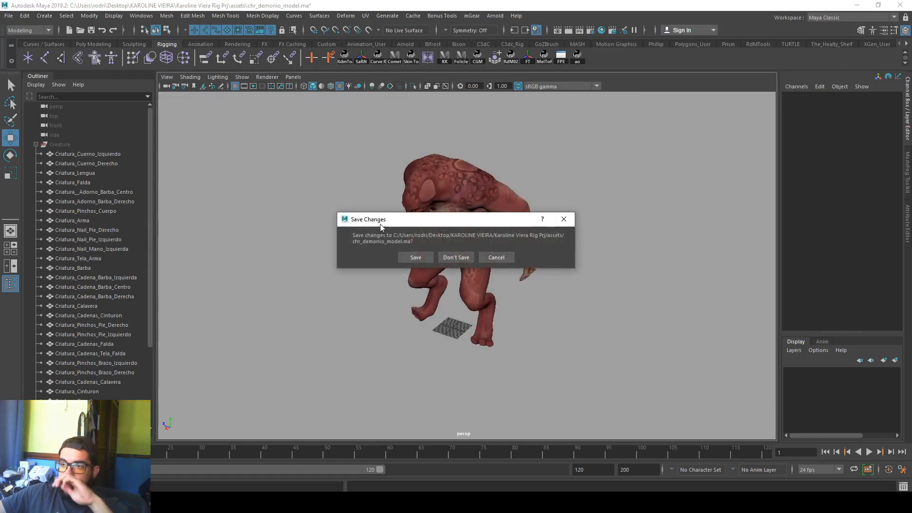
click(455, 258)
click(441, 260)
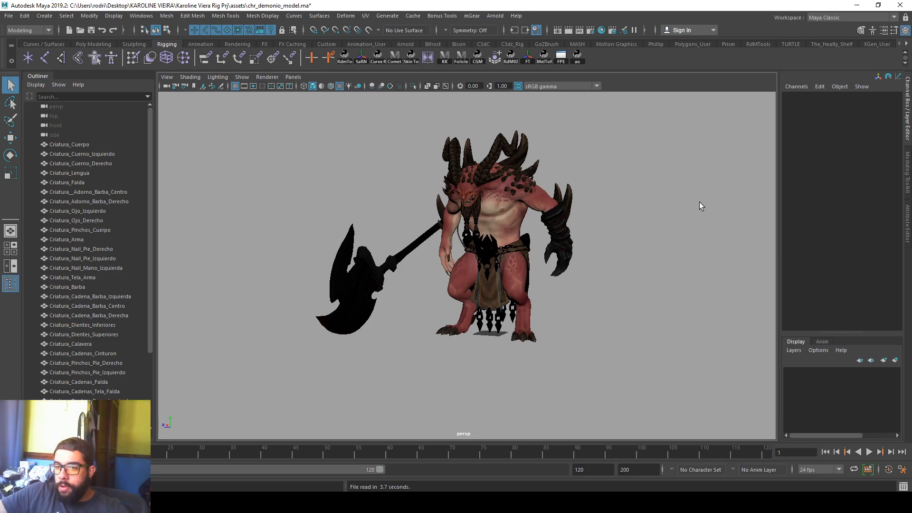
Step: Group all the creature's meshes, from Criatura_Cuerpo through Criatura_Adorno_Barba_Izquierdo, into a single group
scroll(576, 274, up, 2)
alt+drag(576, 274, 537, 279)
alt+drag(363, 354, 500, 286)
click(69, 145)
scroll(110, 224, down, 5)
shift+click(103, 393)
key(ctrl+g)
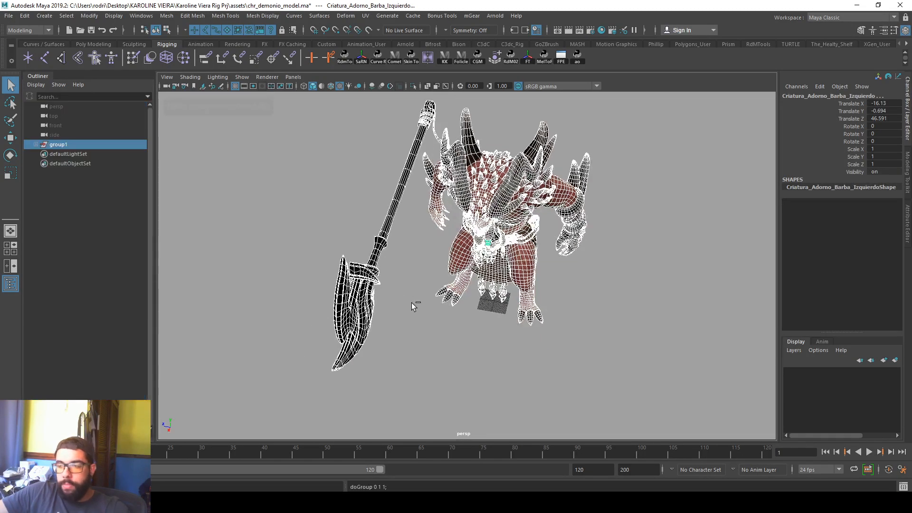
Step: Rotate the creature group to -90 degrees about Y and show it in the side view
key(e)
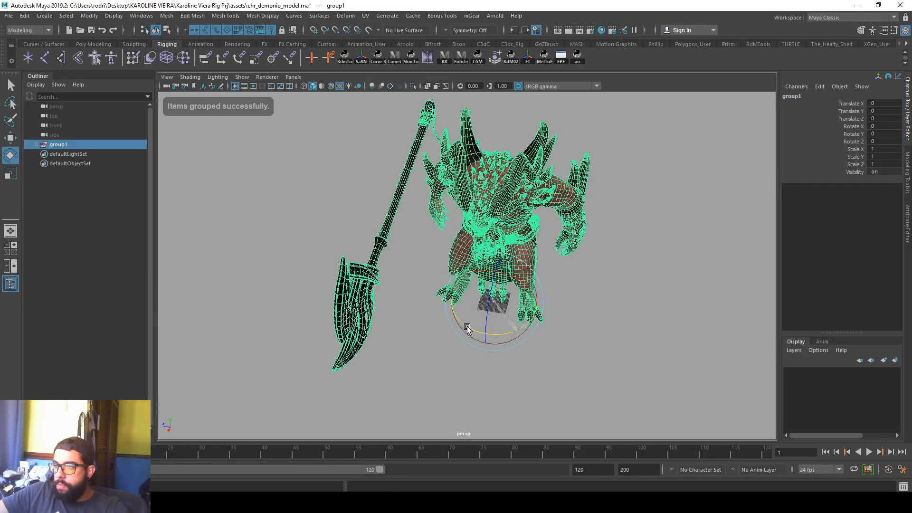
drag(460, 327, 722, 167)
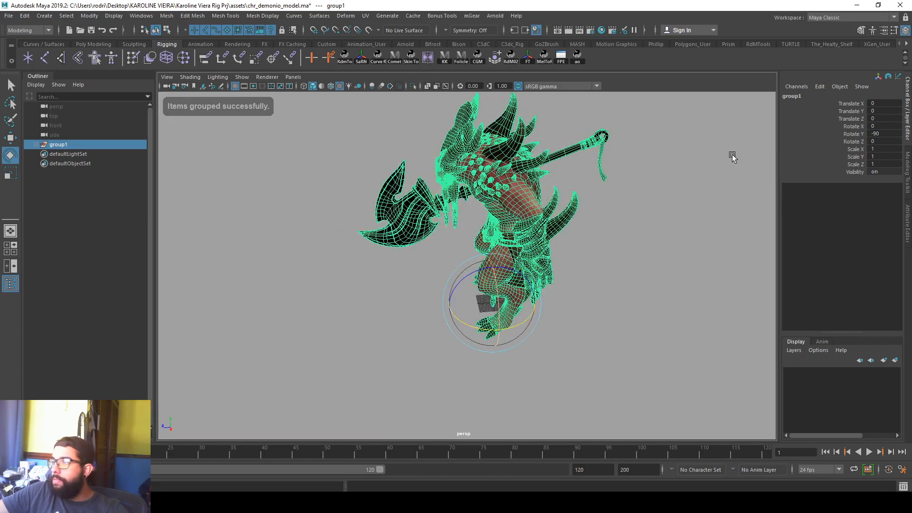
key(space)
key(space)
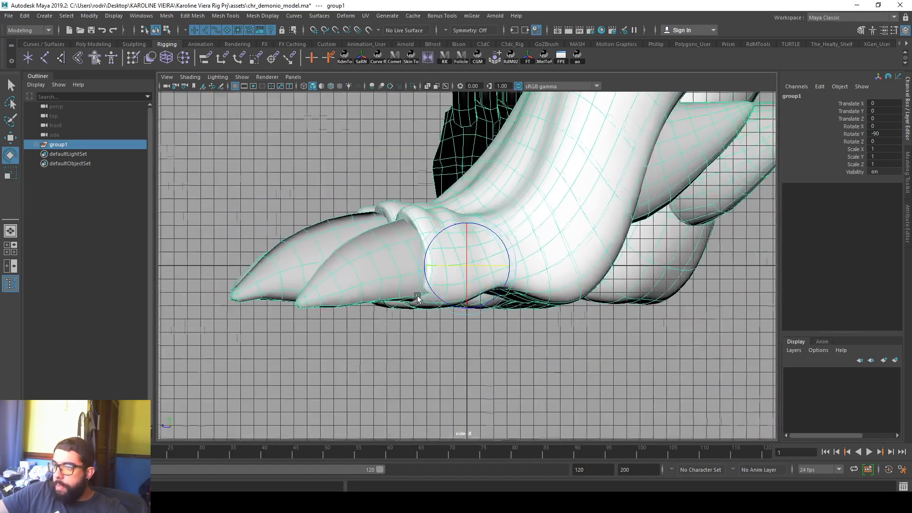
scroll(292, 247, down, 10)
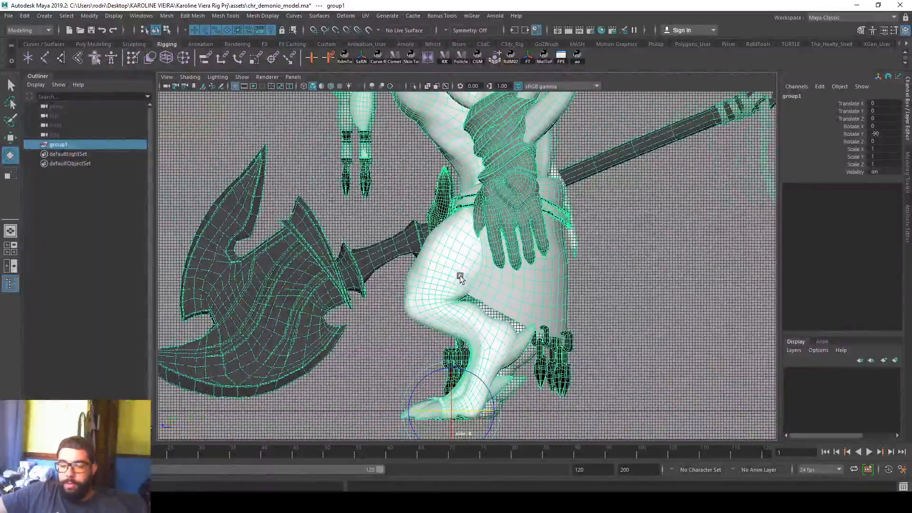
Step: Refine the group's Y rotation to about -84.35 degrees using the wireframe leg overlap in the side view
alt+middle_drag(443, 408, 443, 363)
drag(442, 365, 446, 358)
key(4)
scroll(446, 360, up, 5)
middle_drag(580, 314, 577, 314)
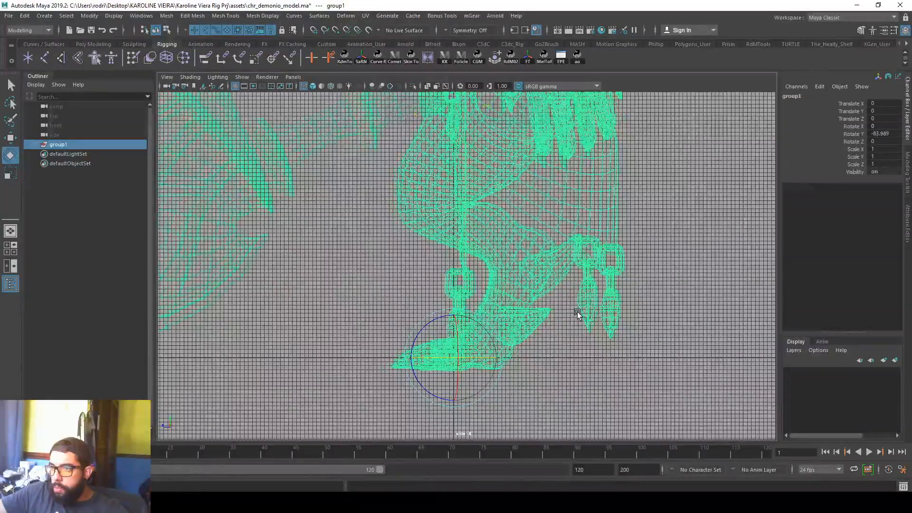
scroll(558, 276, up, 10)
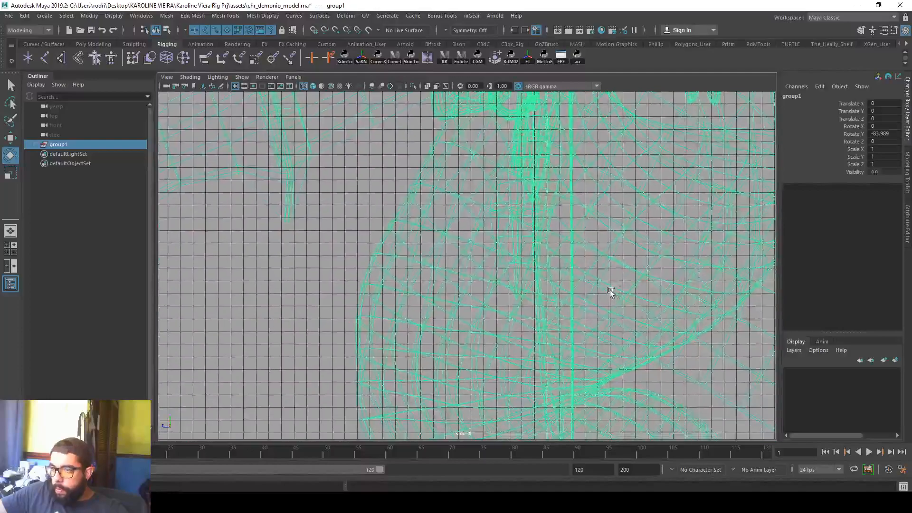
middle_drag(608, 291, 609, 292)
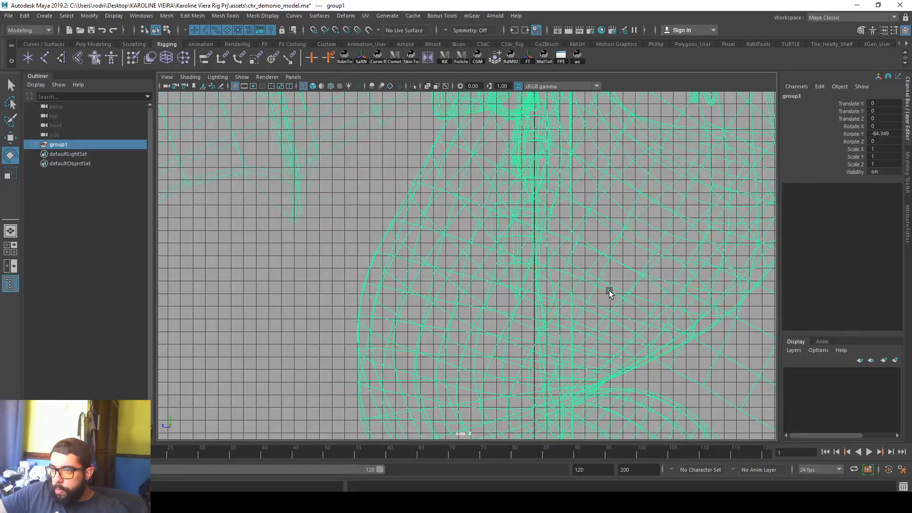
key(ctrl+z)
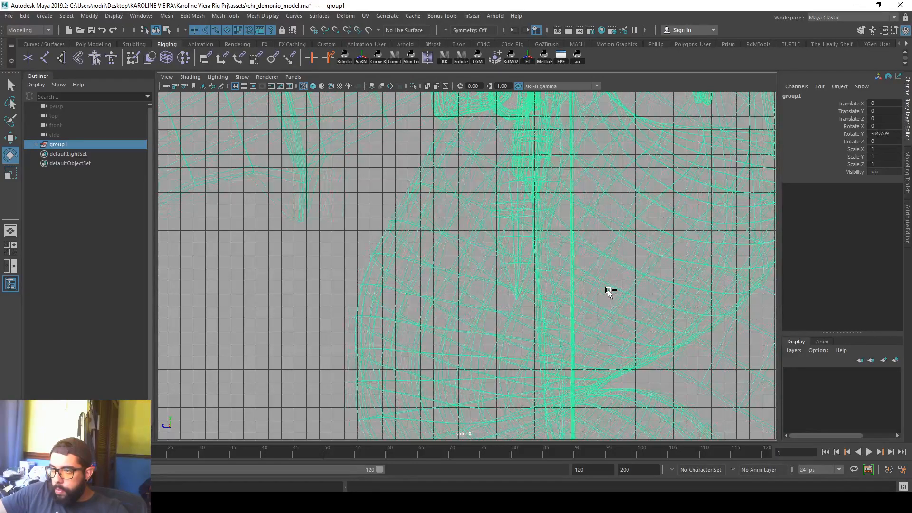
click(845, 134)
middle_drag(601, 252, 600, 255)
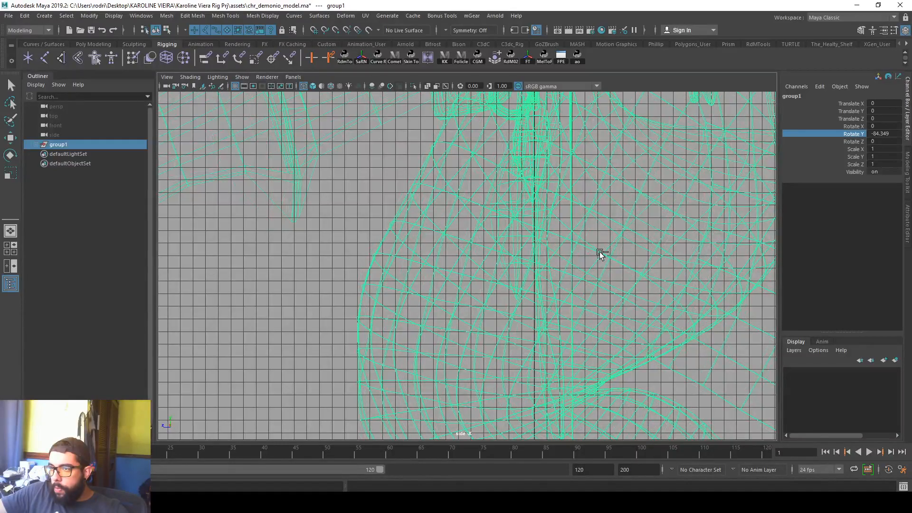
Step: Try Y rotations of -85, -84.5 and -84.7 degrees on the group while comparing the leg wireframes up close
alt+right_drag(600, 253, 463, 274)
alt+middle_drag(548, 302, 480, 152)
alt+right_drag(479, 152, 671, 246)
alt+middle_drag(671, 246, 446, 171)
alt+right_drag(446, 171, 706, 231)
alt+middle_drag(706, 231, 612, 302)
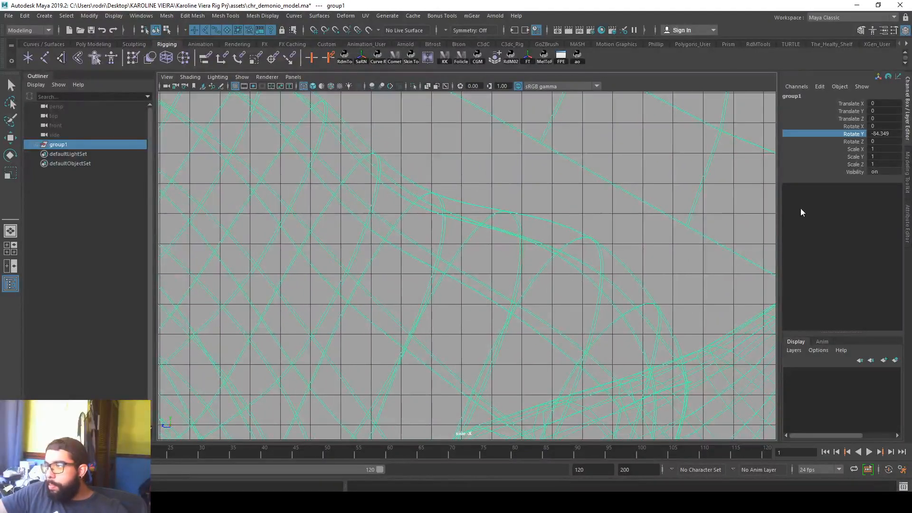
click(881, 133)
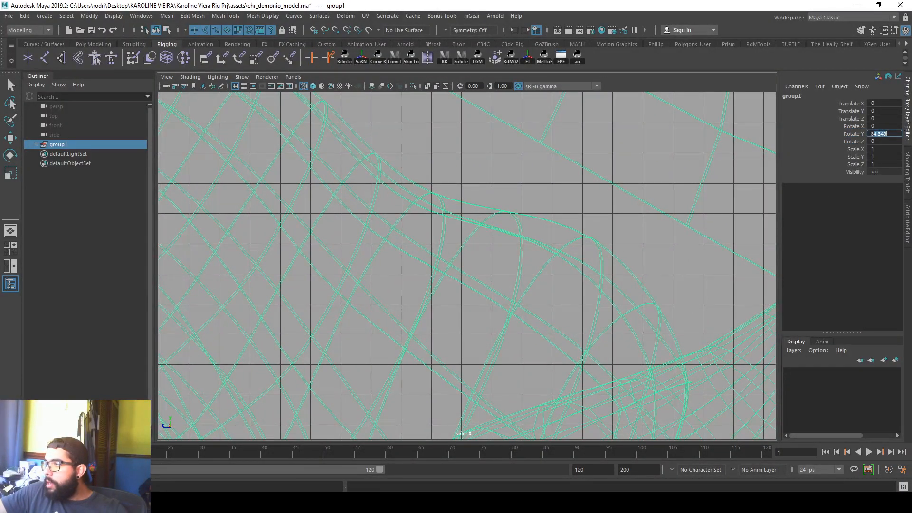
key(Return)
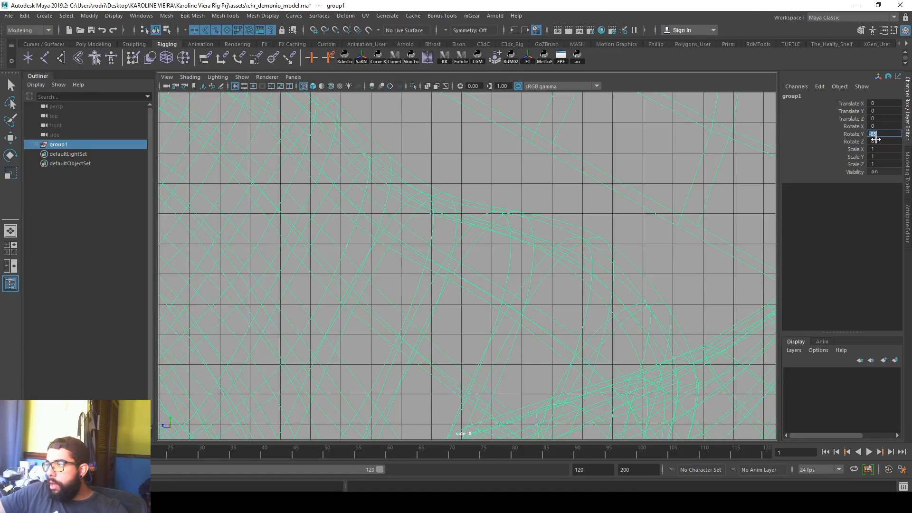
text(-84.5)
key(Return)
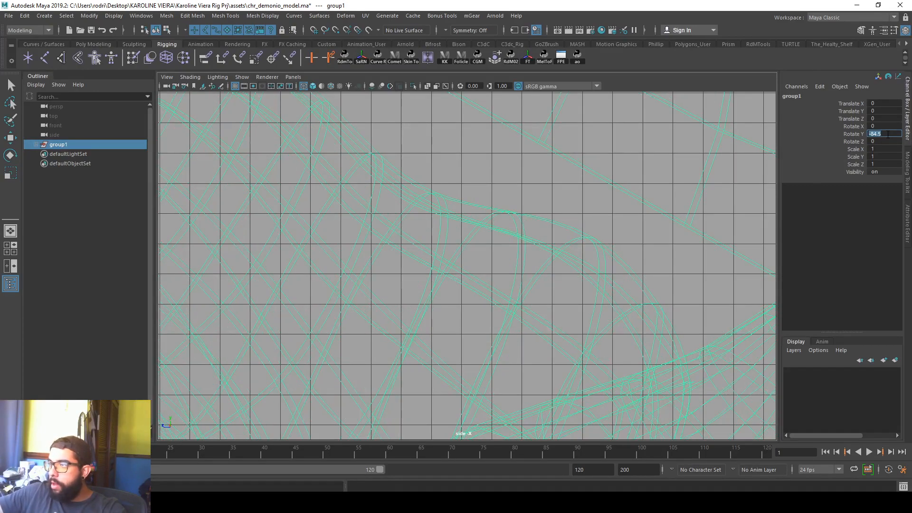
key(Return)
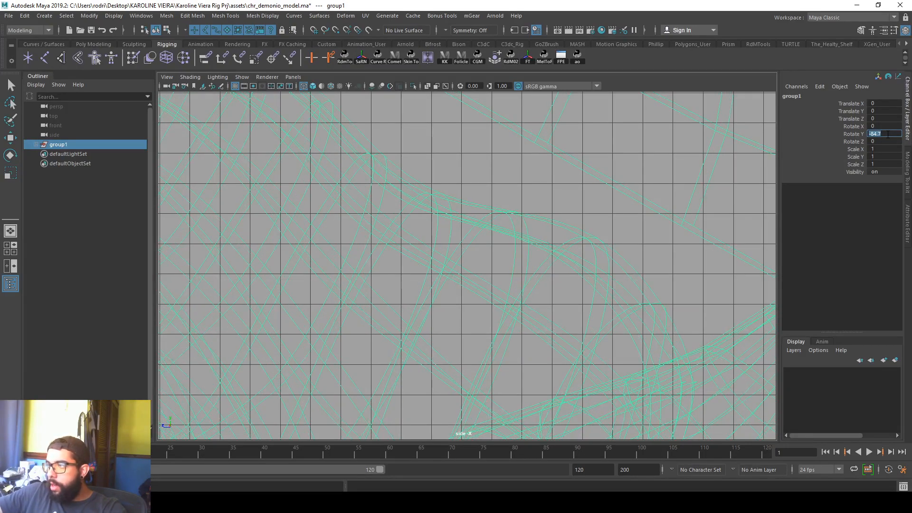
key(Return)
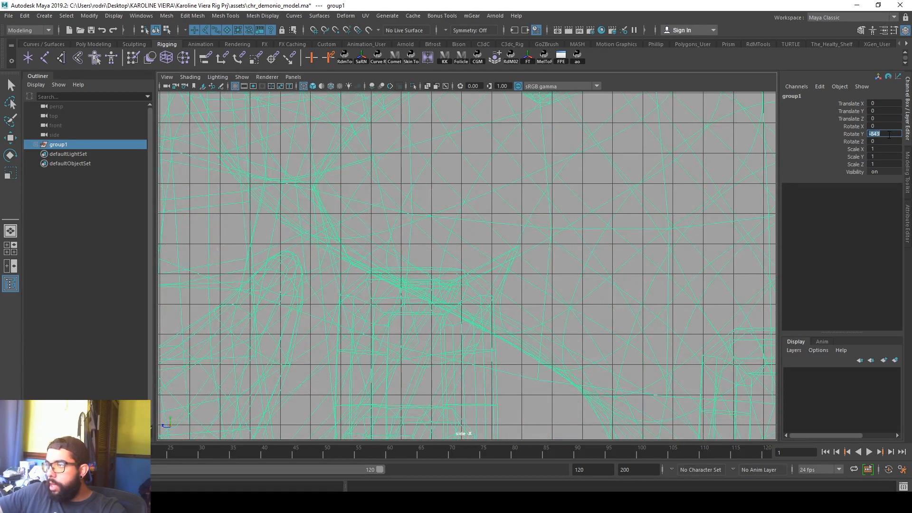
Step: Set the creature group's Y rotation to -84.27 degrees so both legs line up in the side view
scroll(573, 281, down, 5)
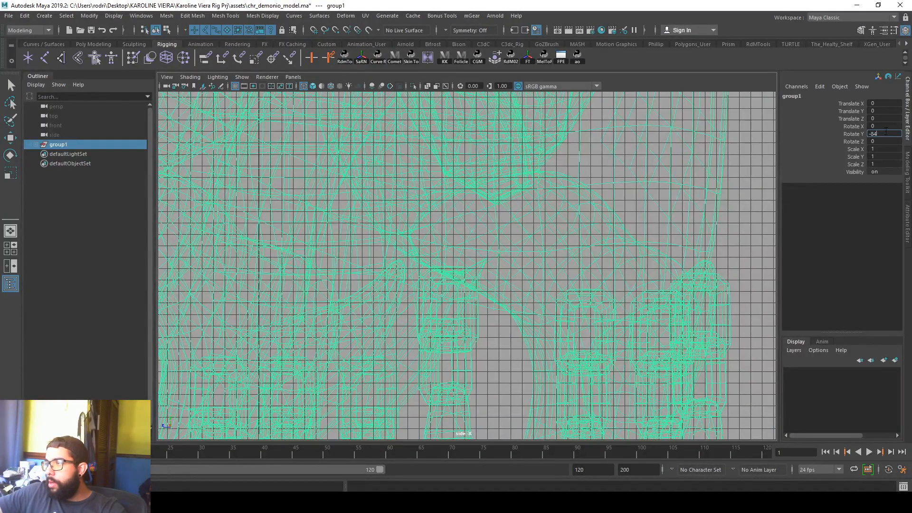
key(Return)
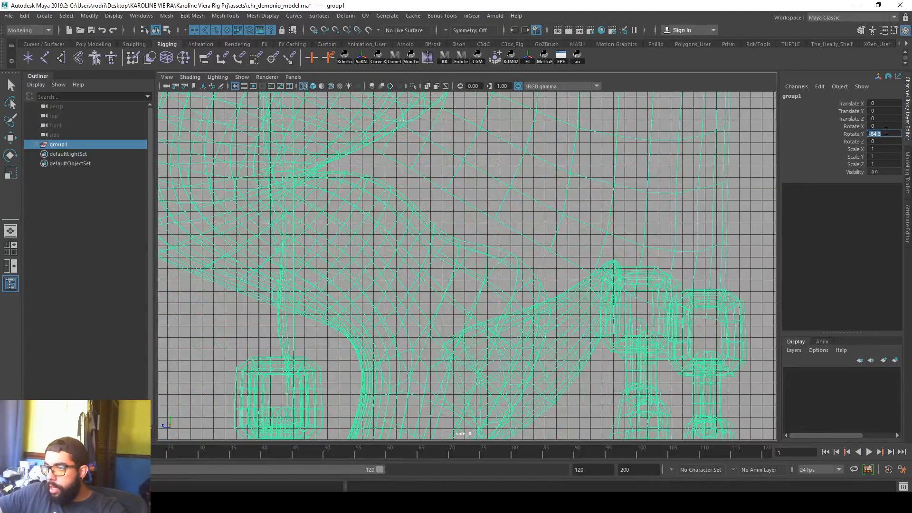
scroll(521, 295, up, 4)
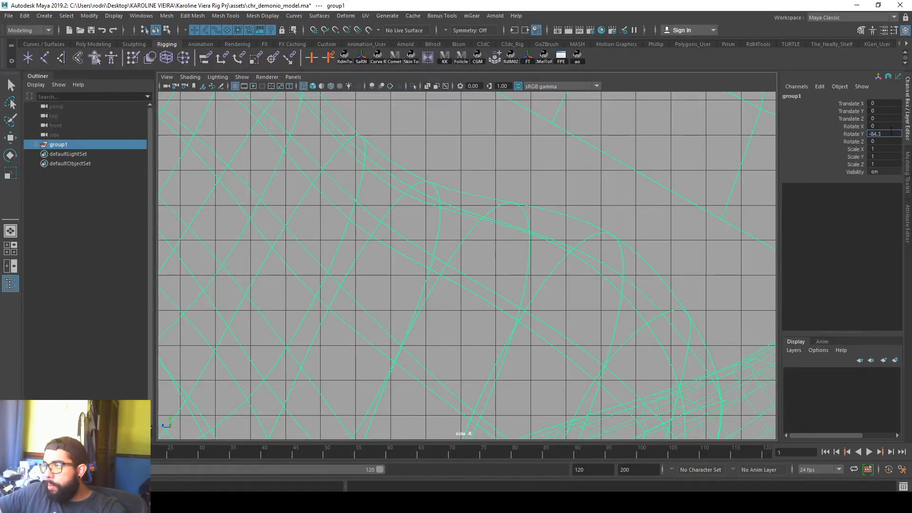
text(5)
key(Return)
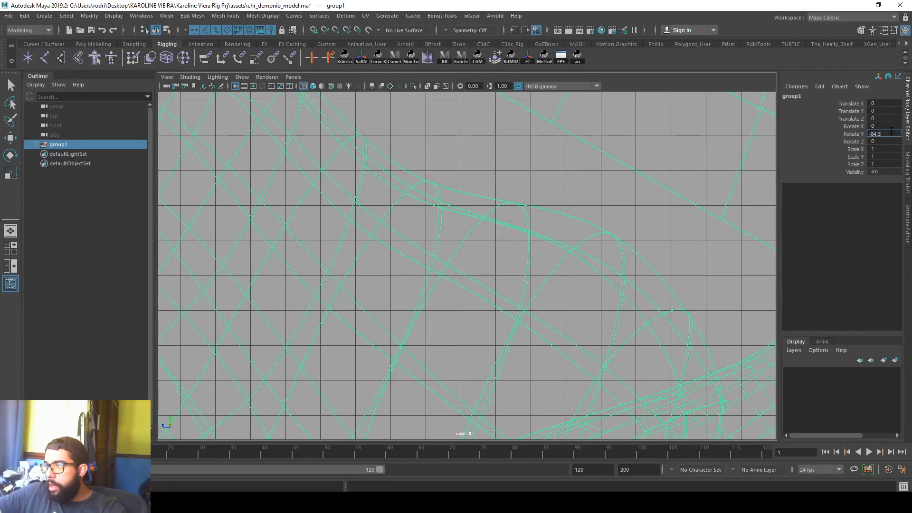
key(Return)
key(BackSpace)
key(Return)
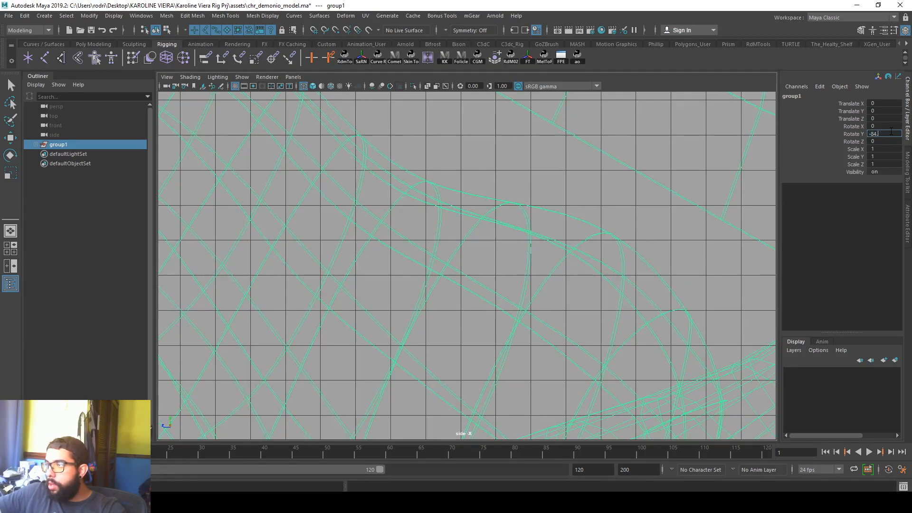
text(7)
key(Return)
scroll(688, 198, down, 10)
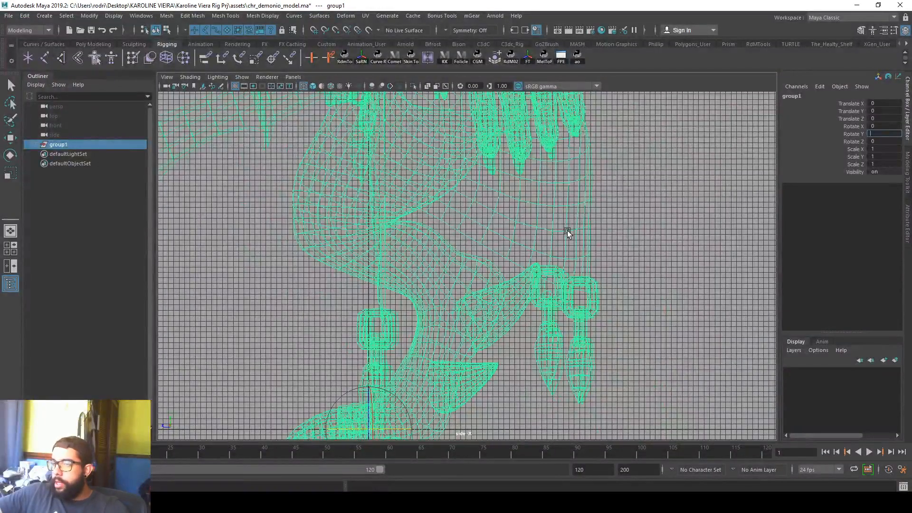
Step: Return to the perspective view and center the pivots of all the creature's meshes
click(566, 232)
key(space)
key(space)
drag(436, 189, 683, 385)
alt+drag(455, 276, 478, 260)
click(214, 42)
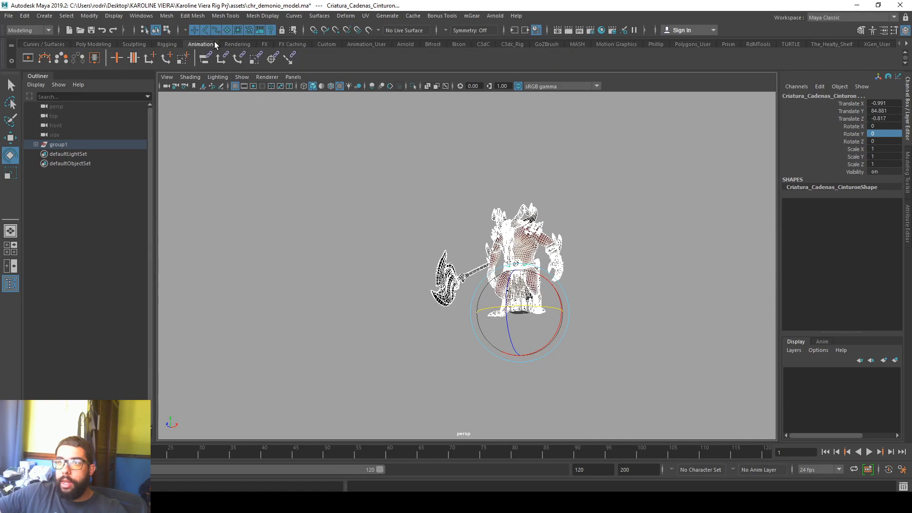
click(106, 44)
click(228, 58)
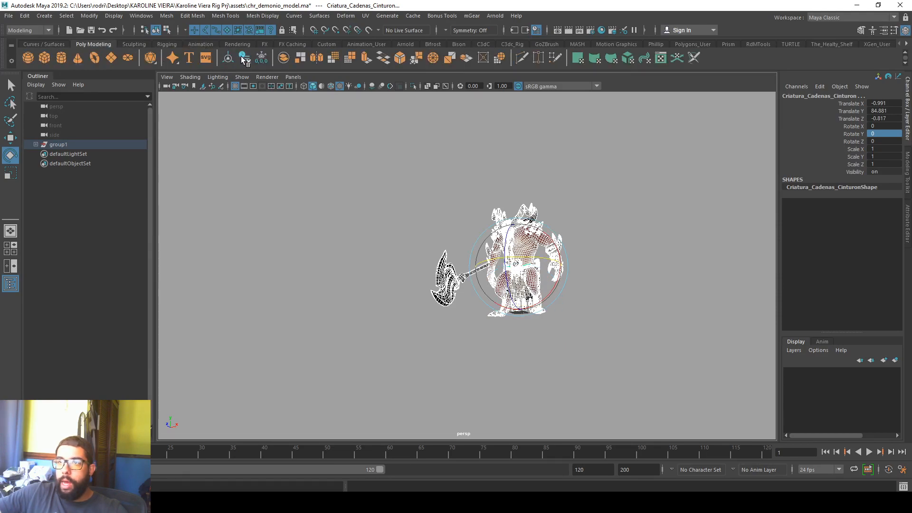
click(356, 239)
scroll(375, 261, up, 5)
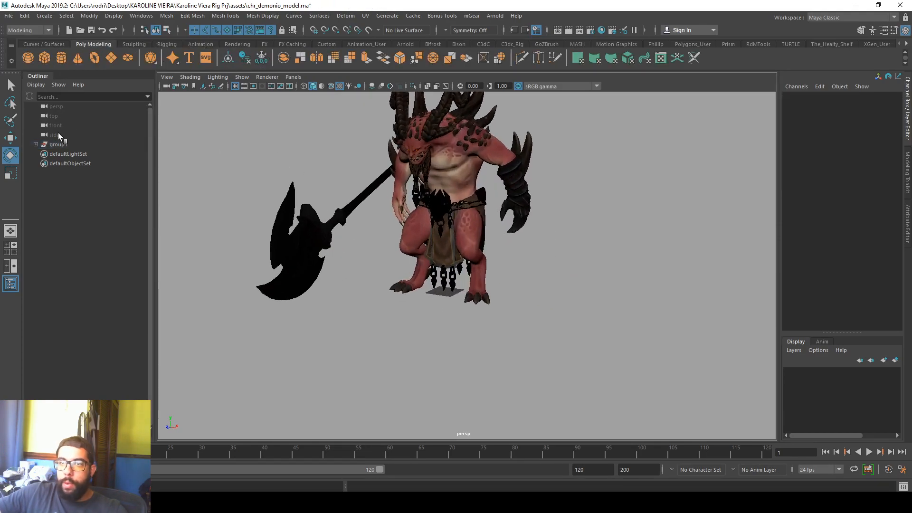
Step: Rename the group as Creature and frame the textured model in the perspective view
double_click(60, 144)
text(Creaturwe)
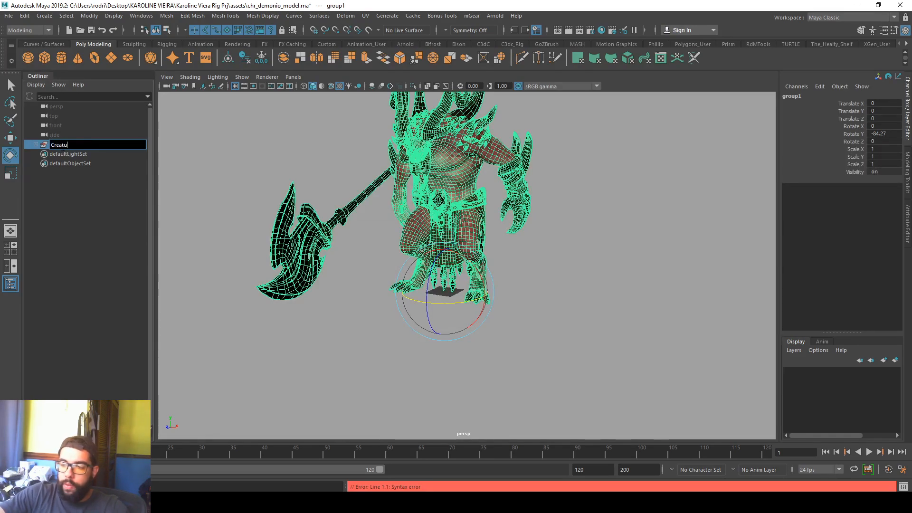
key(Return)
click(181, 158)
key(6)
click(76, 145)
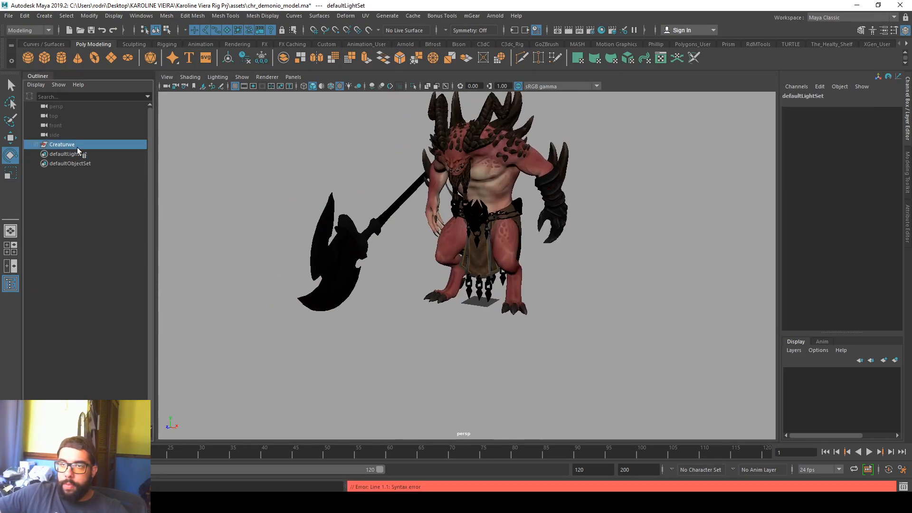
double_click(76, 145)
text(Creature)
key(Return)
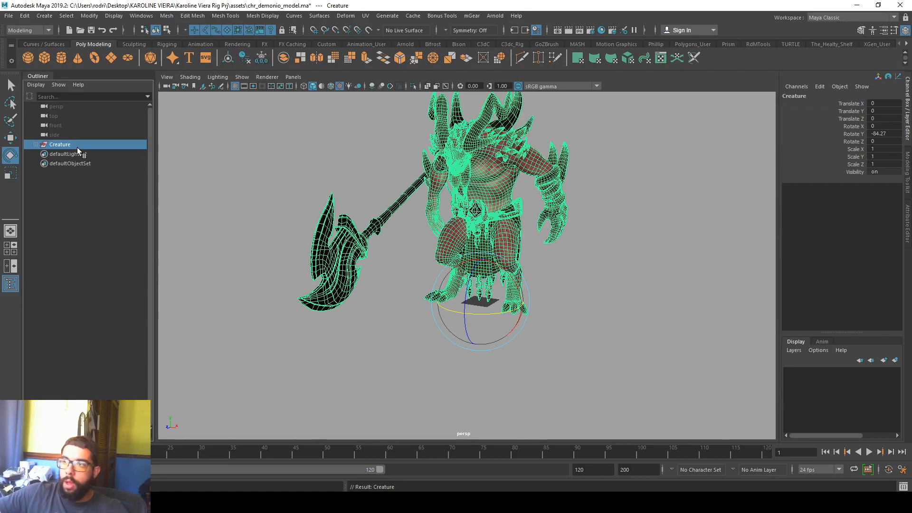
scroll(340, 209, up, 2)
alt+middle_drag(340, 209, 340, 247)
click(355, 214)
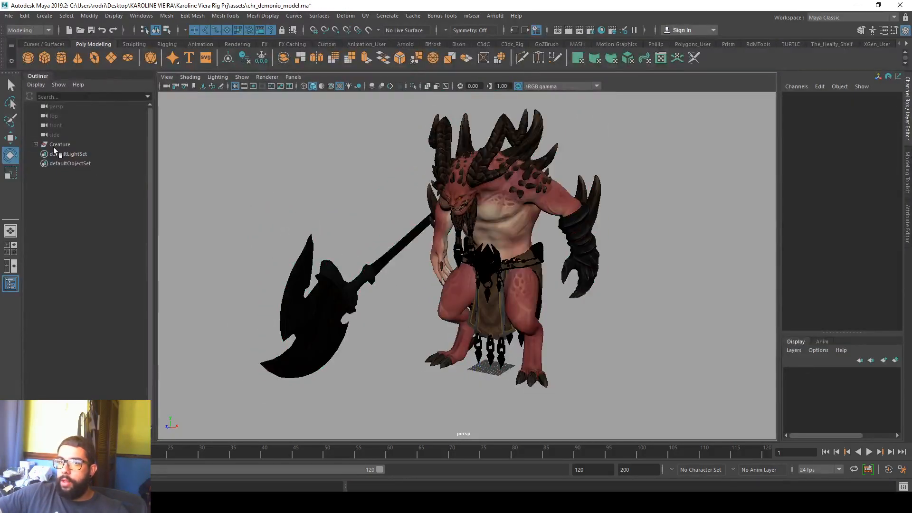
Step: Center the pivots, delete the history and freeze the transformations of all meshes inside the Creature group
click(35, 145)
click(76, 154)
click(305, 172)
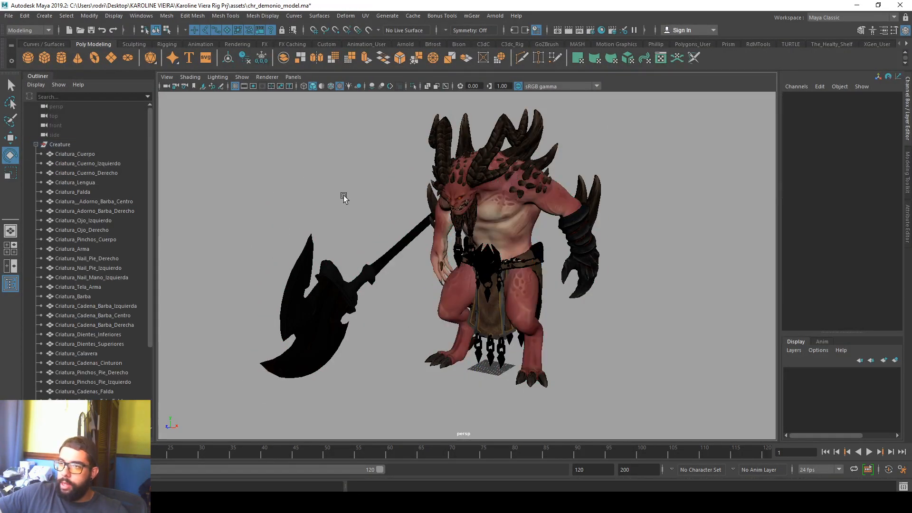
scroll(305, 172, down, 1)
click(93, 155)
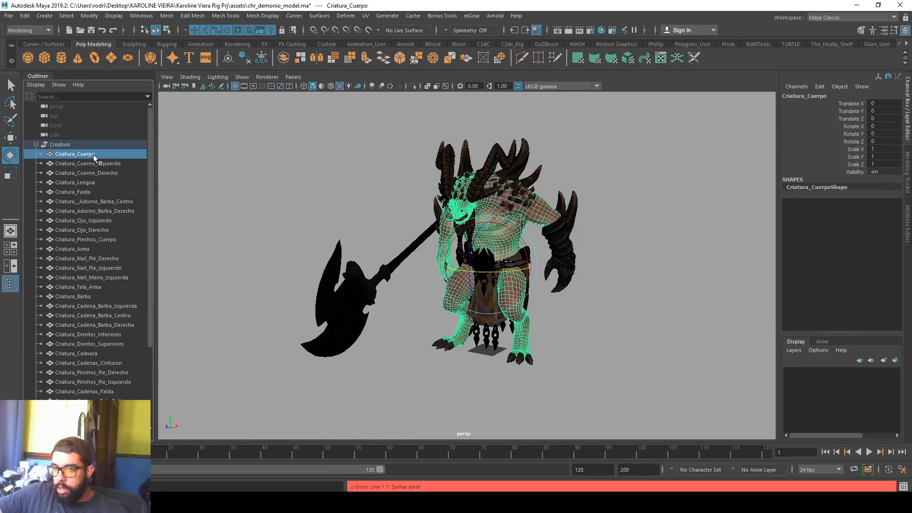
scroll(121, 296, down, 4)
shift+click(102, 402)
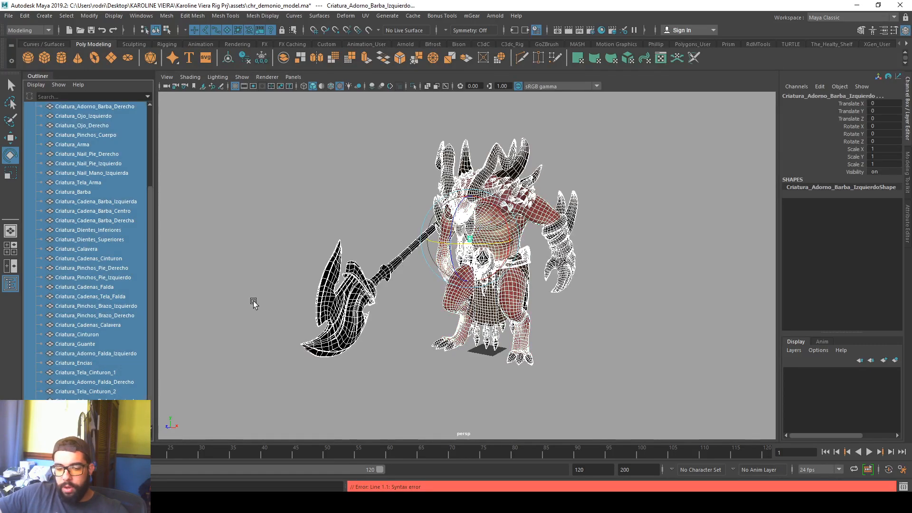
click(229, 58)
click(244, 59)
click(262, 59)
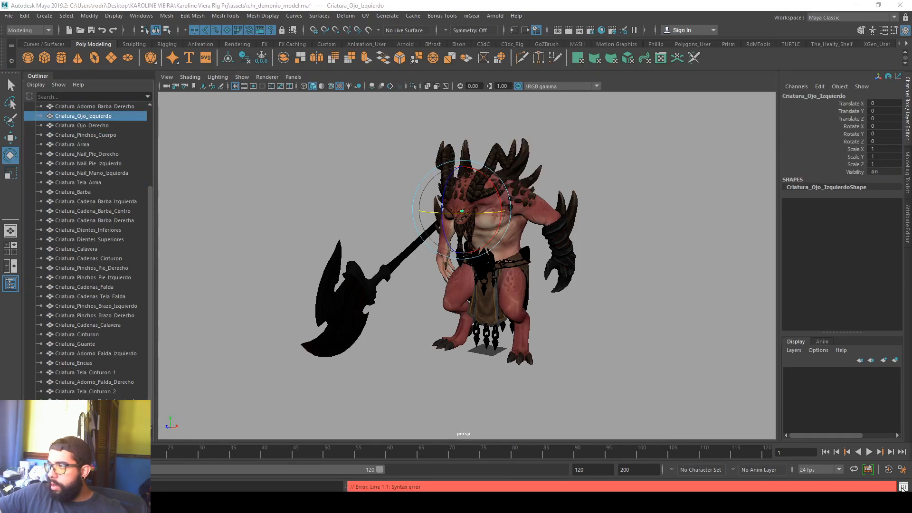
Step: Check the command history and errors in the Script Editor, close it and select the glove mesh
drag(910, 254, 491, 4)
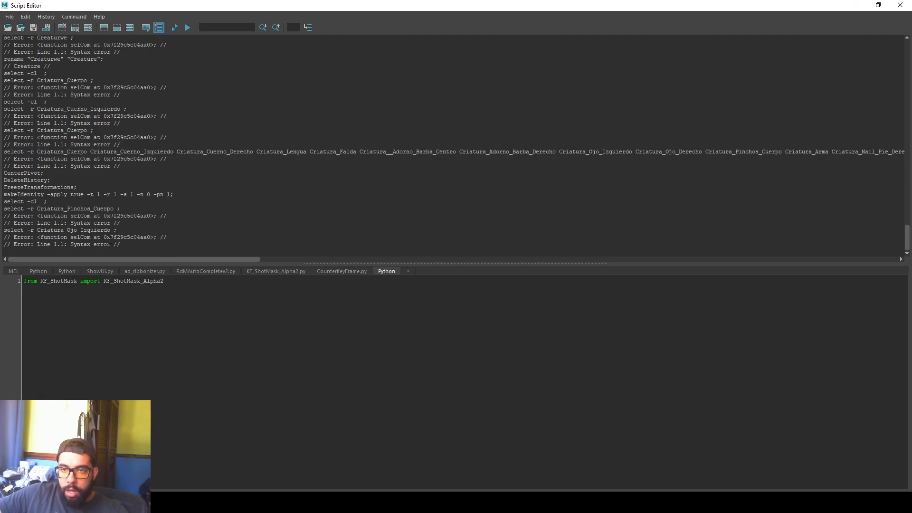
click(907, 4)
alt+drag(617, 210, 574, 223)
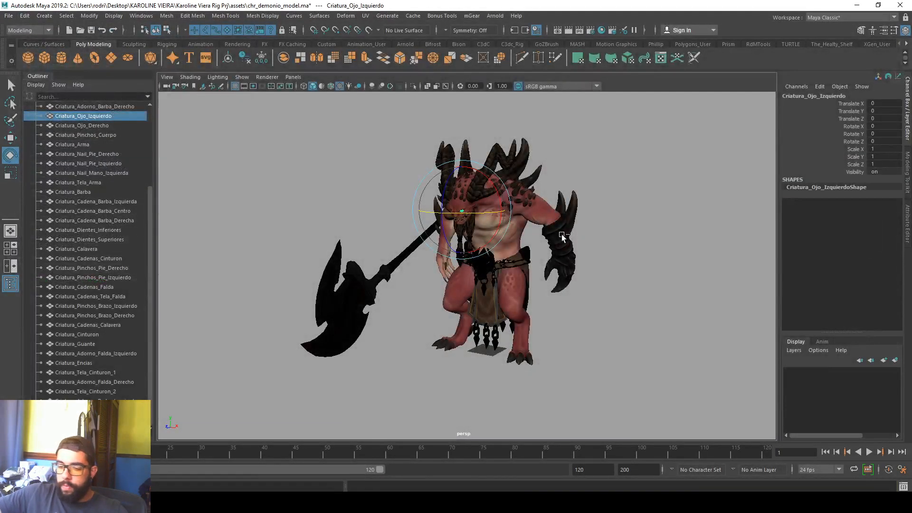
click(563, 238)
Step: Reopen chr_demonio_model.ma from the assets folder and accept the student version notice
key(ctrl+o)
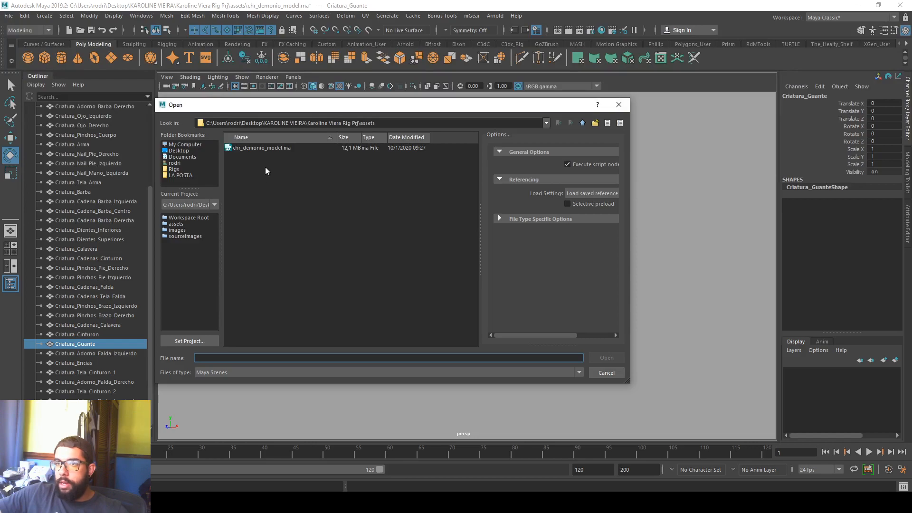
double_click(254, 149)
click(445, 256)
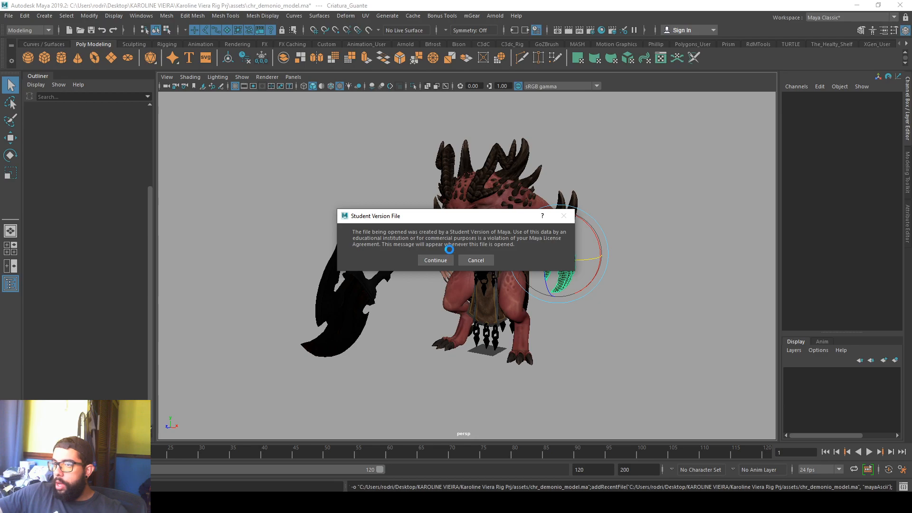
click(435, 260)
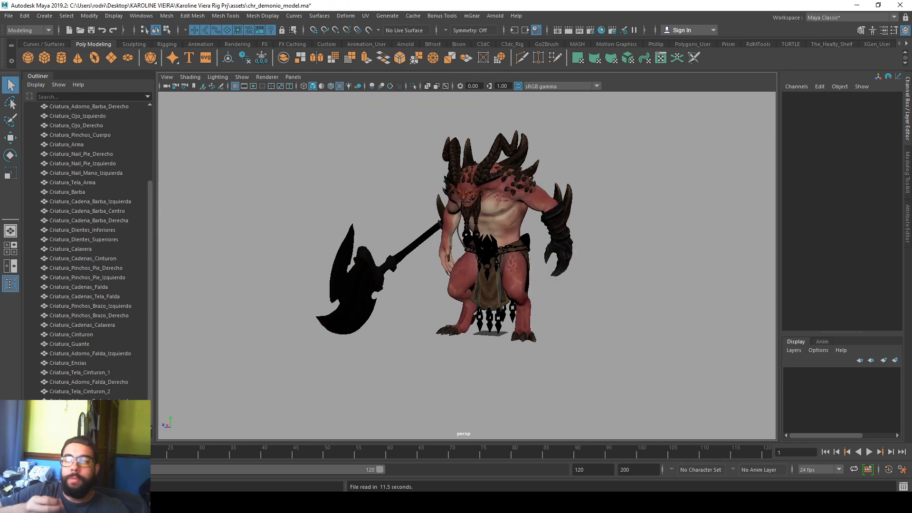
Step: Select the creature's body mesh and examine how the reloaded model is oriented in the side and perspective views
scroll(537, 204, up, 2)
click(520, 207)
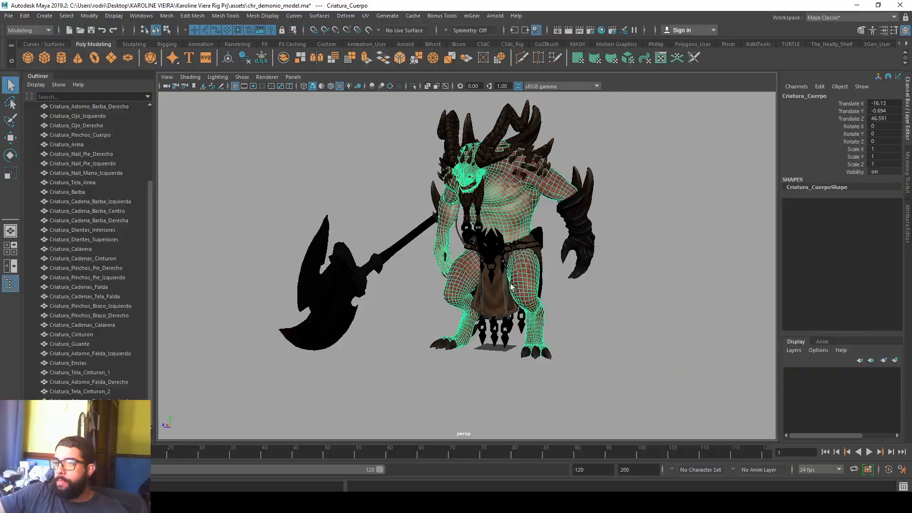
alt+middle_drag(523, 285, 473, 299)
scroll(473, 300, up, 2)
key(space)
key(space)
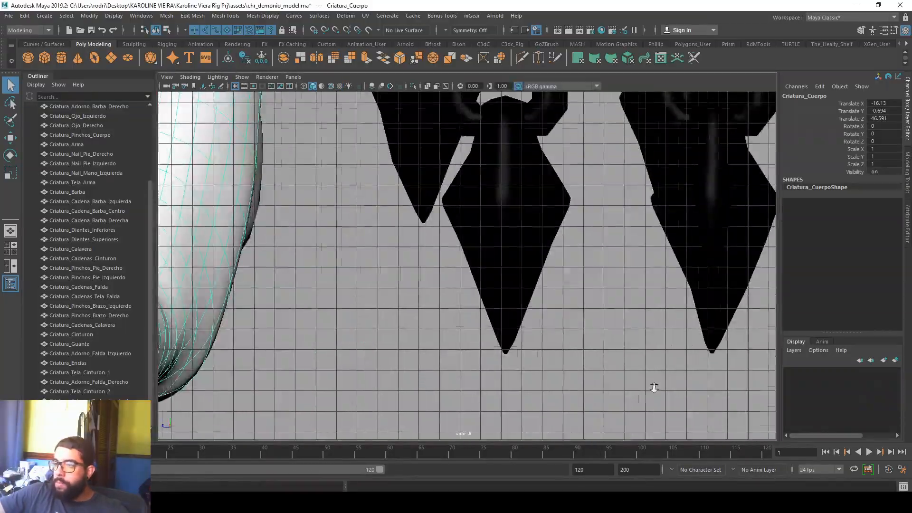
scroll(505, 259, down, 3)
scroll(505, 259, down, 6)
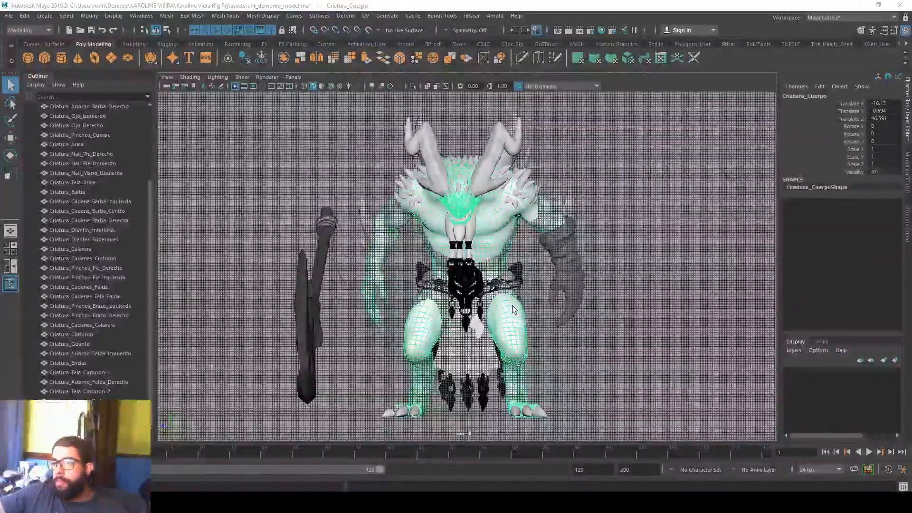
key(space)
key(space)
alt+drag(553, 196, 546, 219)
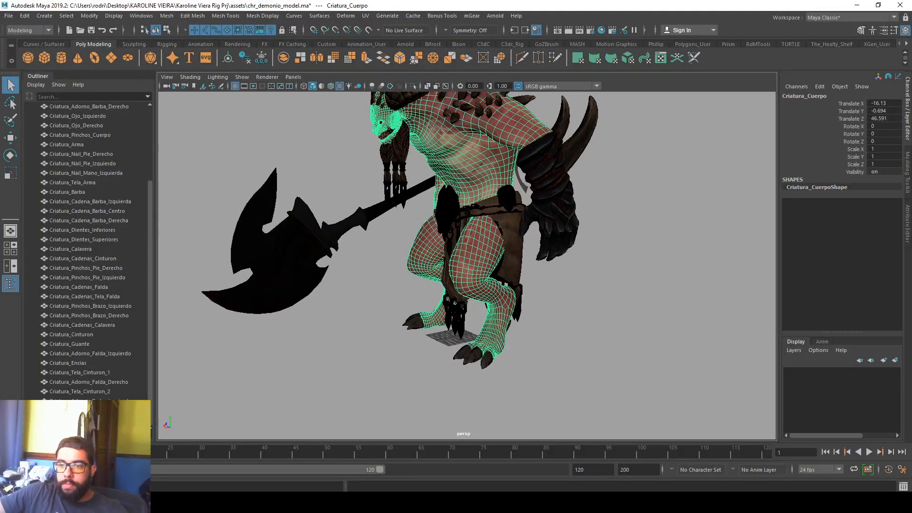
click(90, 402)
scroll(72, 342, up, 4)
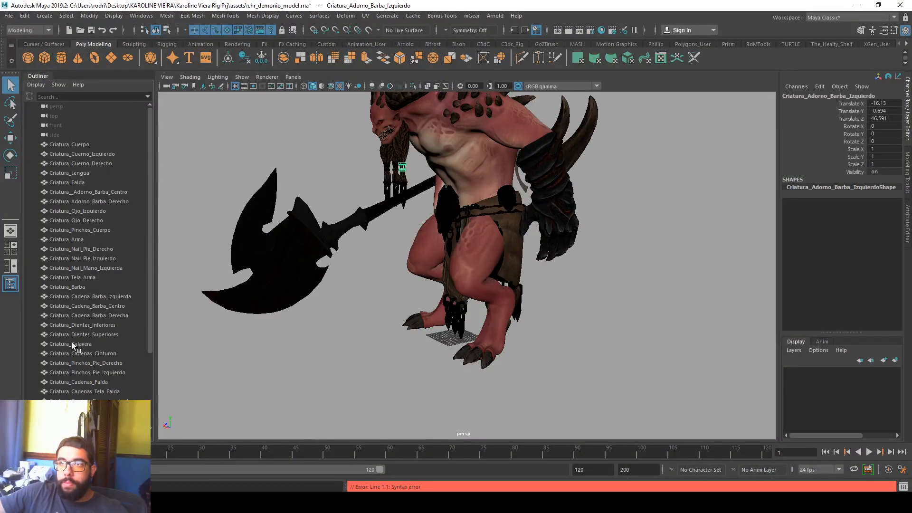
click(9, 15)
mouse_move(98, 280)
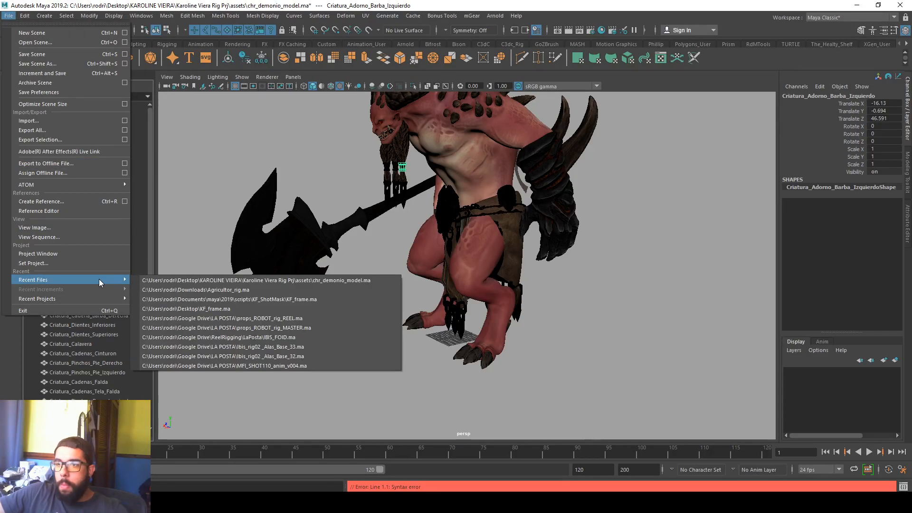
click(359, 253)
alt+right_drag(359, 253, 181, 337)
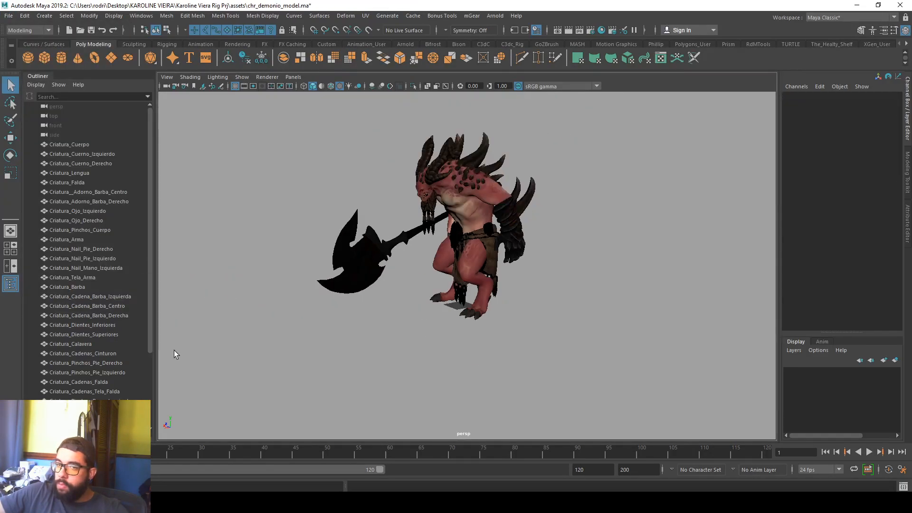
Step: Group all the creature meshes, from Criatura_Cuerpo through Criatura_Adorno_Barba_Izquierdo, and frame the group in the side view
click(85, 147)
scroll(87, 318, down, 3)
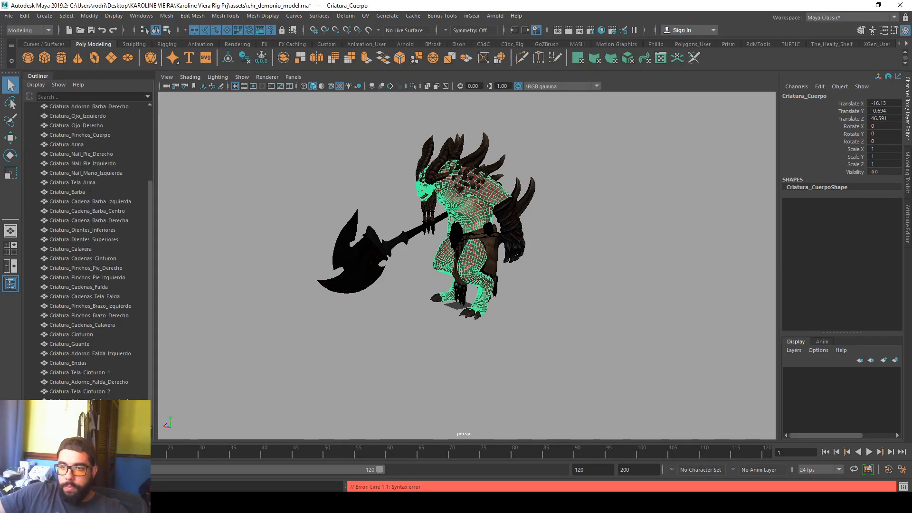
shift+click(90, 403)
key(space)
alt+right_drag(654, 350, 600, 356)
key(space)
key(ctrl+g)
alt+middle_drag(741, 237, 726, 213)
alt+right_drag(726, 212, 673, 215)
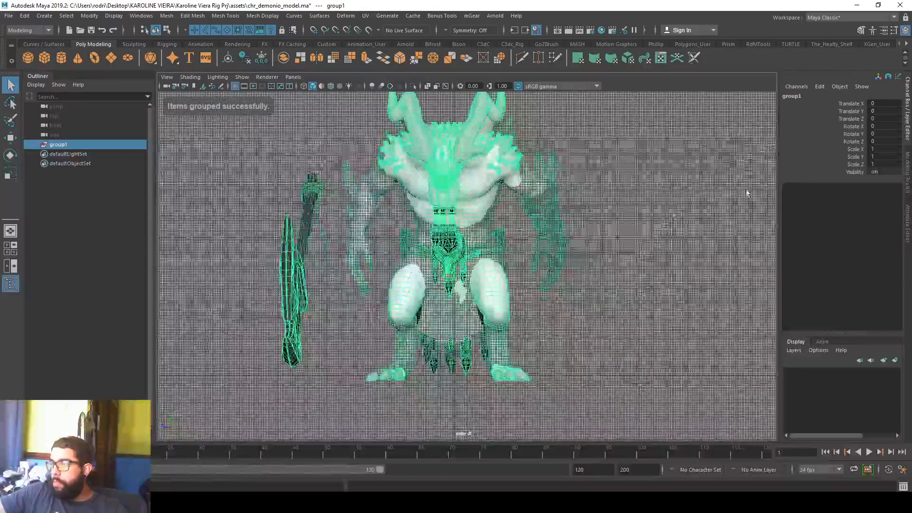
Step: Rotate the creature group into profile and try a Y rotation of -87.3 degrees
key(e)
drag(468, 376, 859, 179)
click(882, 135)
text(-87.3)
key(Return)
scroll(596, 256, up, 6)
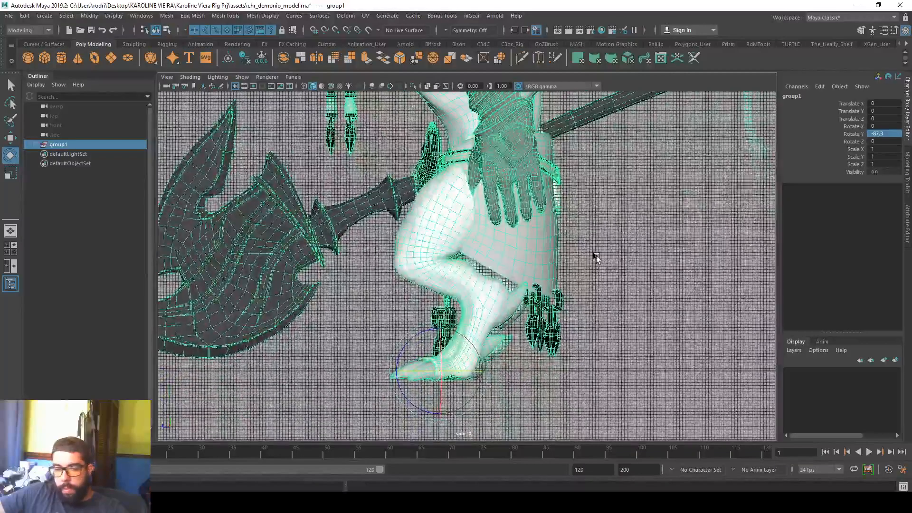
Step: Show the model in wireframe and try Y rotations of -89.3, -83.8 and -83.3 degrees while comparing the two legs
key(4)
scroll(542, 314, up, 10)
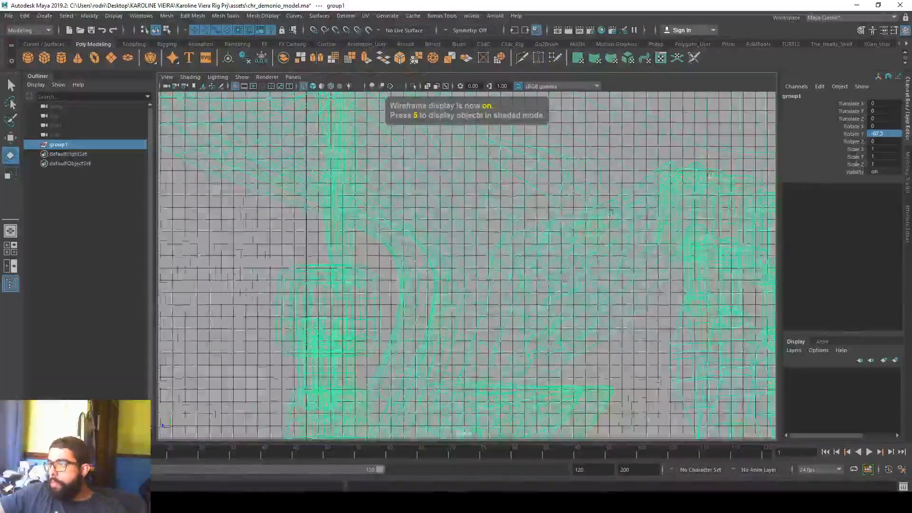
click(883, 133)
text(-89.3)
key(Return)
scroll(671, 207, down, 10)
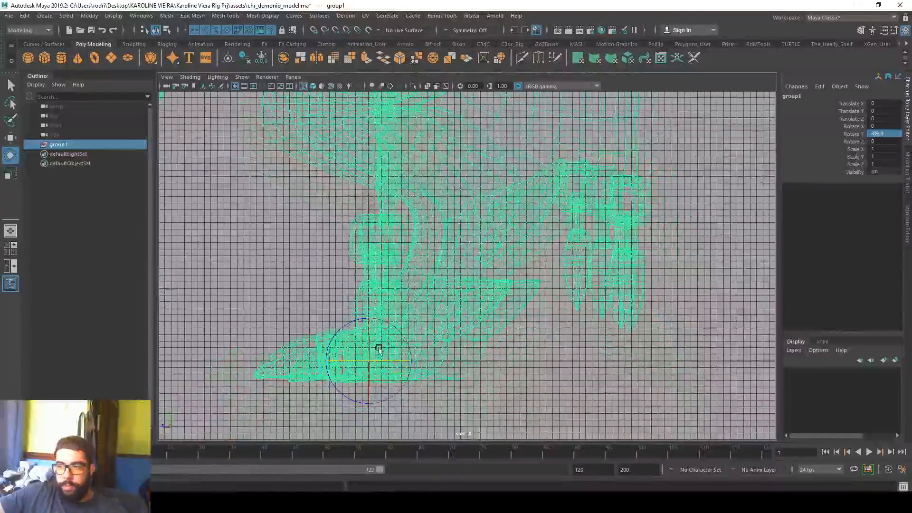
drag(391, 362, 395, 357)
scroll(488, 283, up, 4)
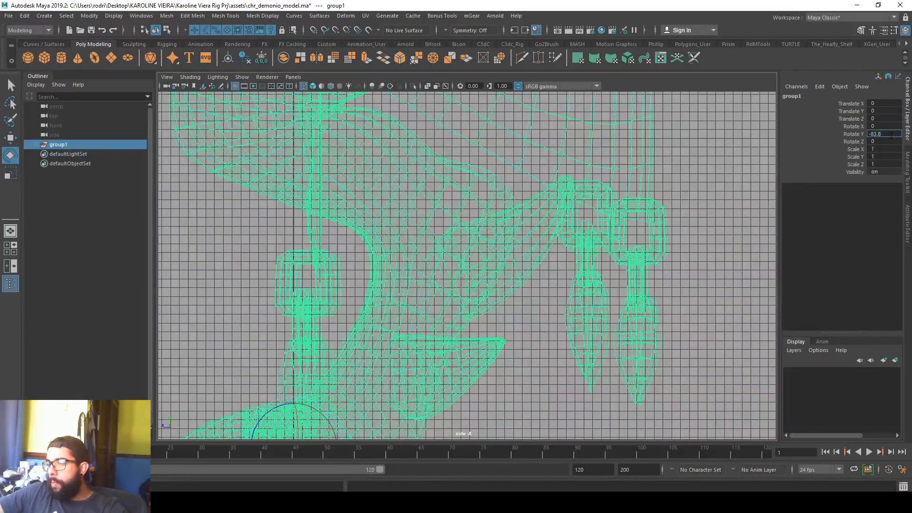
text(3)
key(Return)
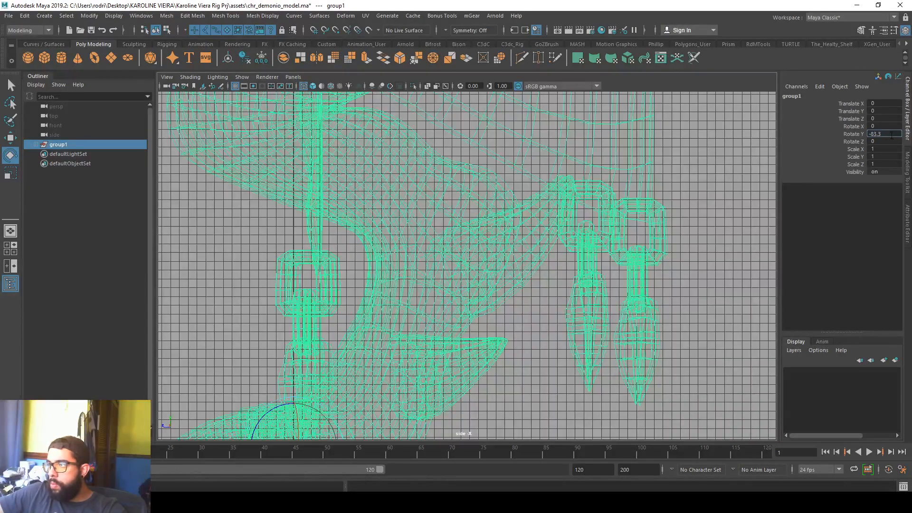
Step: Set the creature group's Y rotation to -84.27 degrees and save the scene, accepting the student version notice
scroll(632, 261, down, 3)
drag(388, 377, 388, 377)
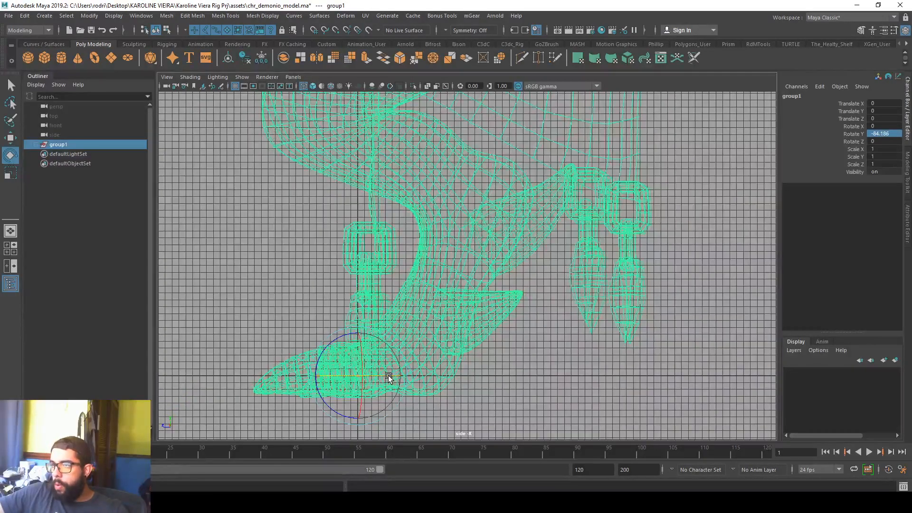
scroll(499, 261, up, 6)
double_click(882, 133)
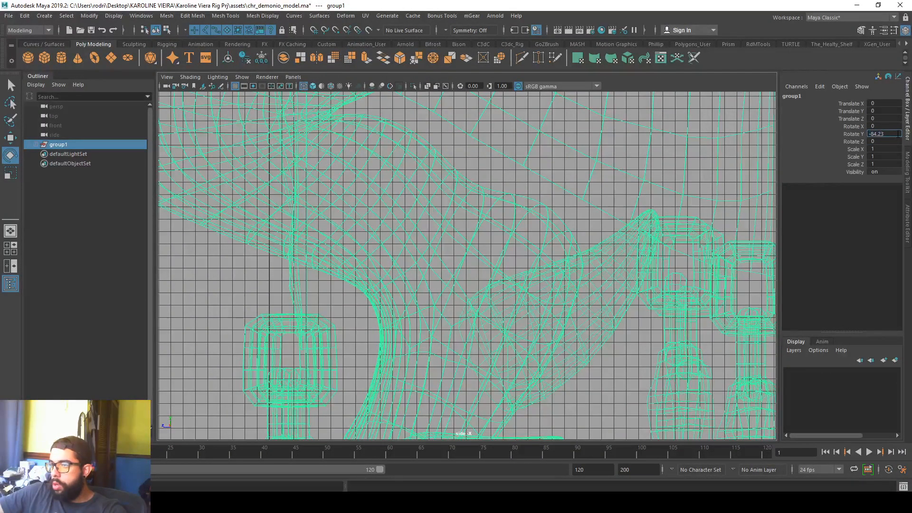
scroll(653, 244, up, 2)
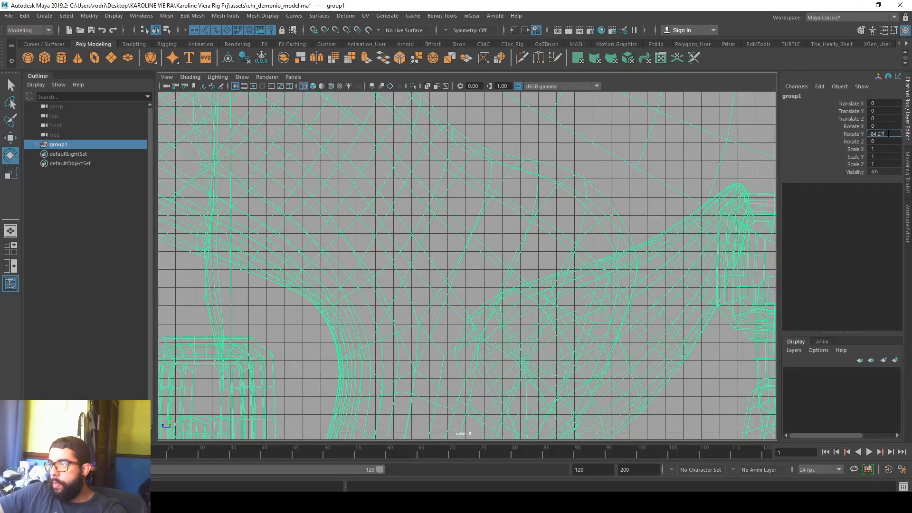
click(724, 192)
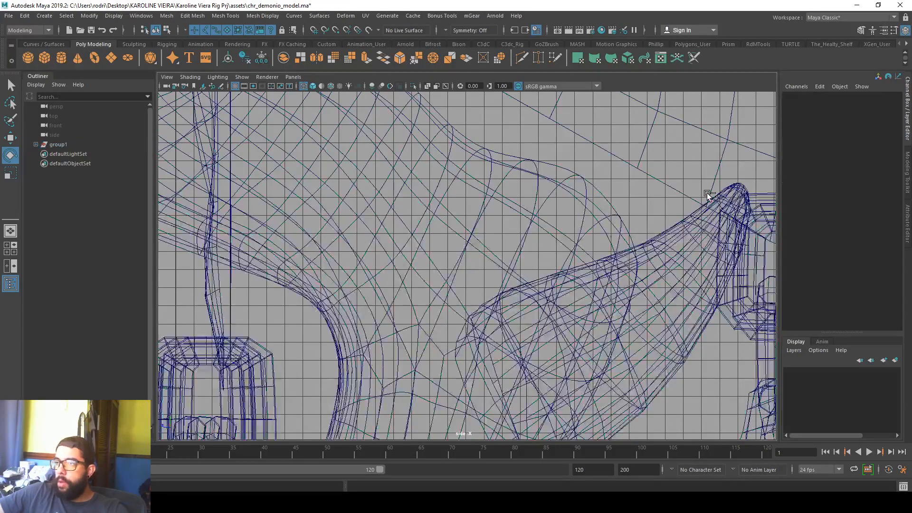
key(ctrl+s)
click(448, 265)
Step: Select all the creature's meshes in the perspective view, delete their history and freeze their transformations
scroll(441, 263, down, 6)
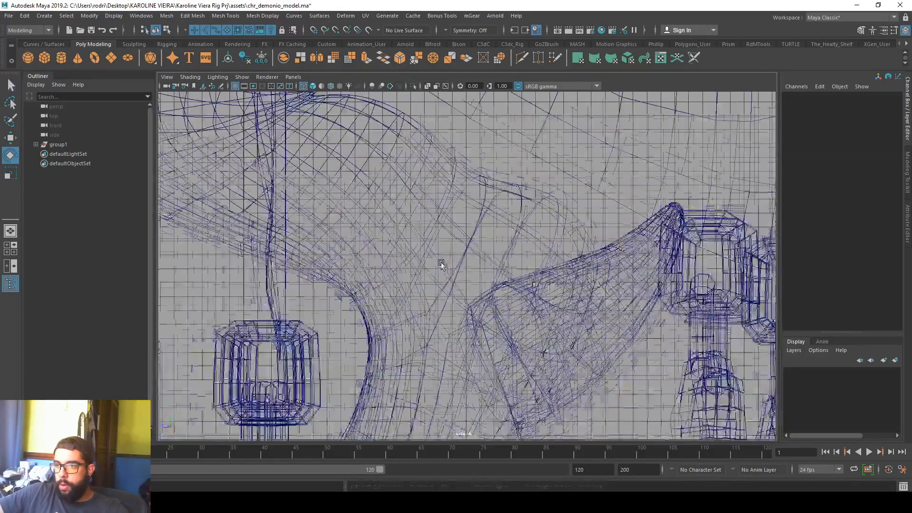
key(space)
key(space)
alt+drag(499, 194, 598, 196)
click(478, 228)
scroll(482, 244, up, 4)
drag(262, 108, 616, 372)
click(137, 43)
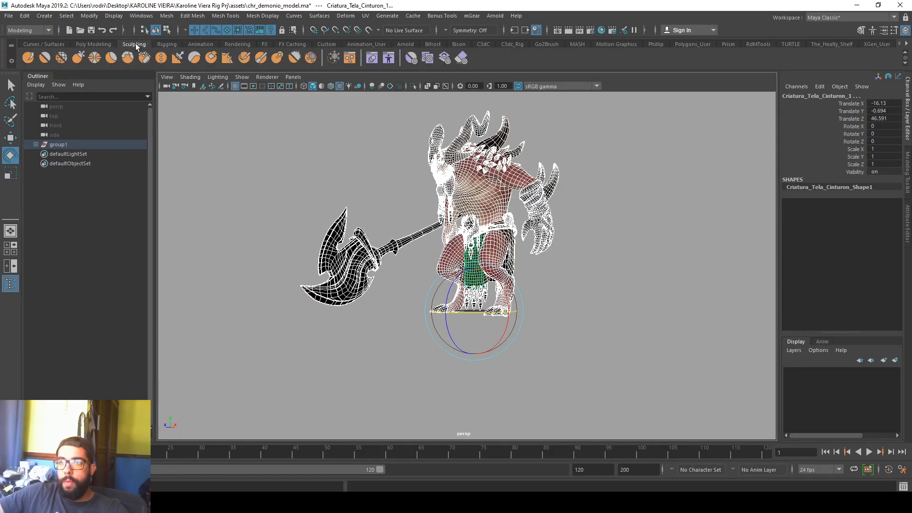
click(167, 44)
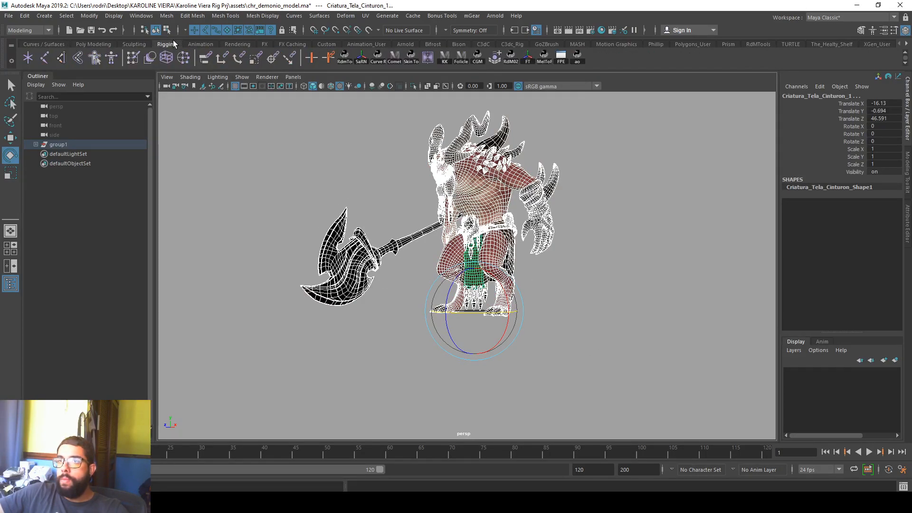
click(93, 44)
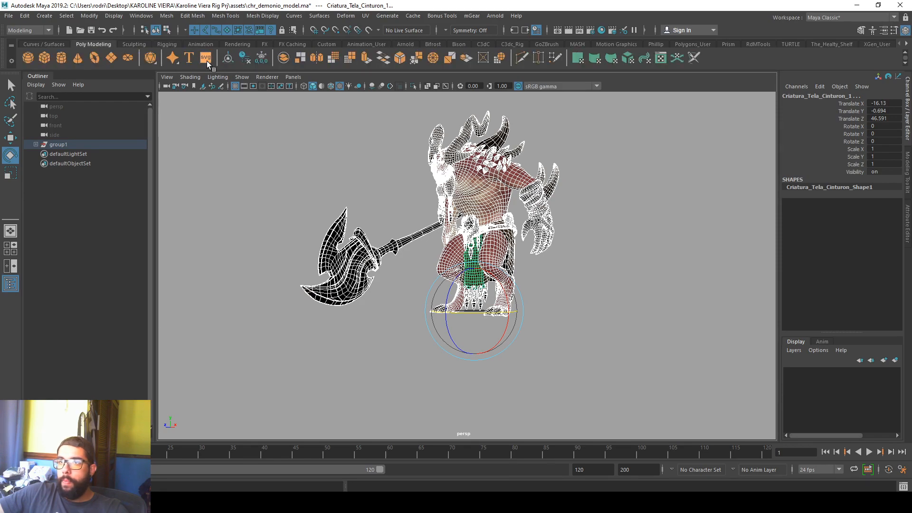
click(243, 59)
click(262, 62)
alt+drag(328, 197, 332, 212)
alt+right_drag(332, 211, 364, 221)
click(346, 220)
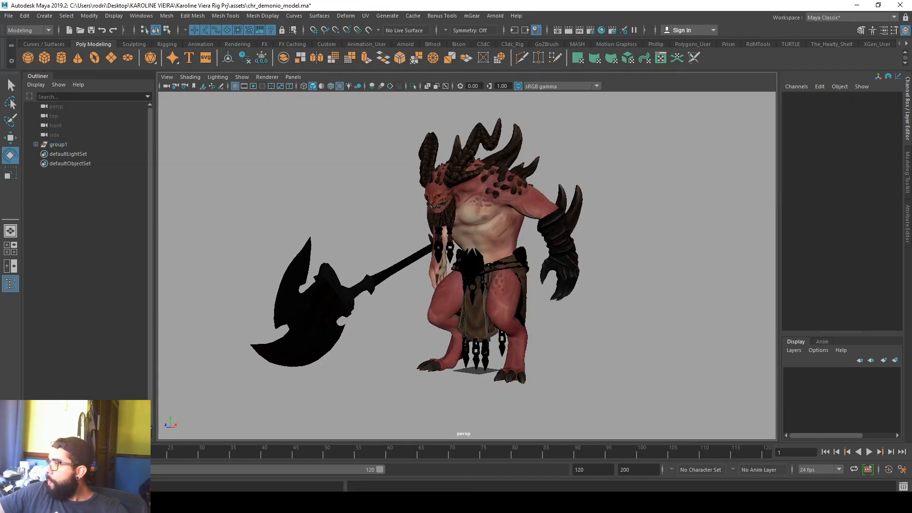
Step: Create the FK spine locators with amount 5 in RdM Tools and group all of them, from Pelvis_Loc to Spine_END_LOC
drag(808, 142, 731, 126)
click(621, 236)
drag(84, 155, 77, 202)
scroll(345, 235, down, 5)
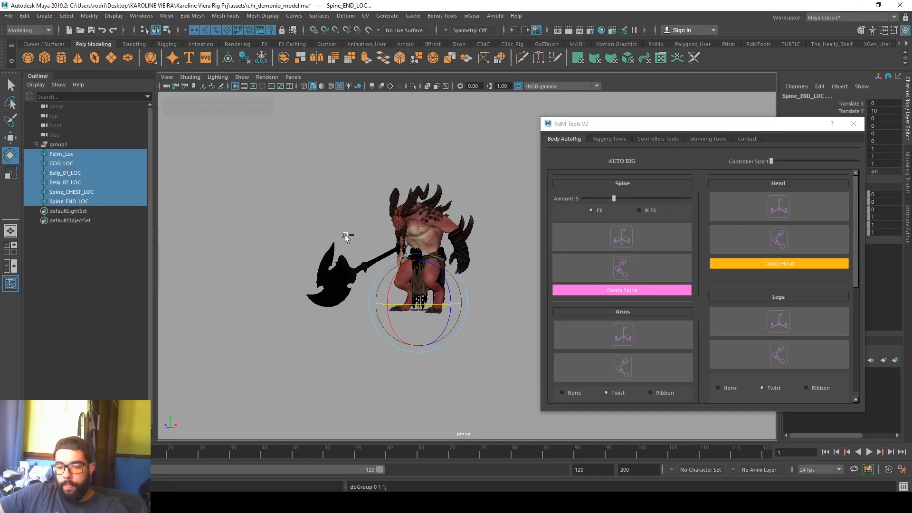
key(ctrl+g)
Step: Scale the spine locator group uniformly to about 10.6 and frame it against the creature in the front view
key(r)
drag(419, 310, 489, 309)
key(space)
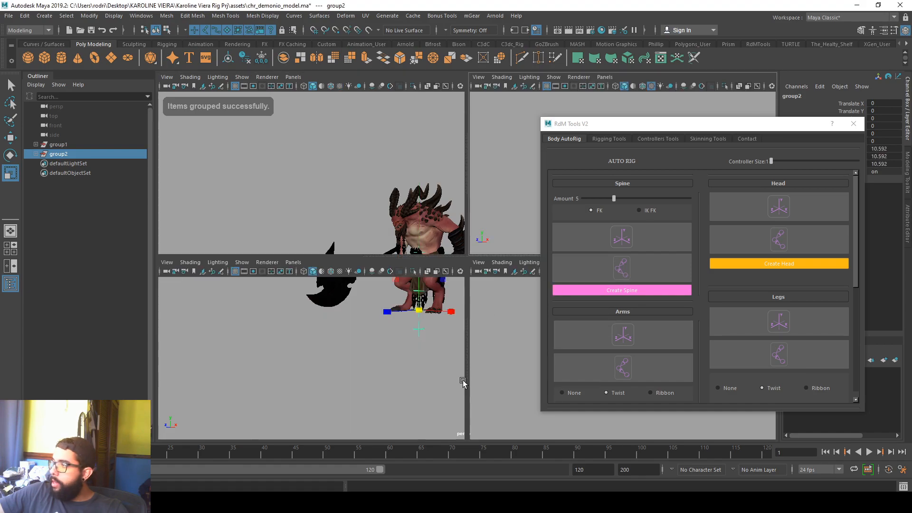
key(space)
alt+right_drag(290, 368, 209, 285)
alt+middle_drag(277, 248, 275, 275)
scroll(275, 274, down, 5)
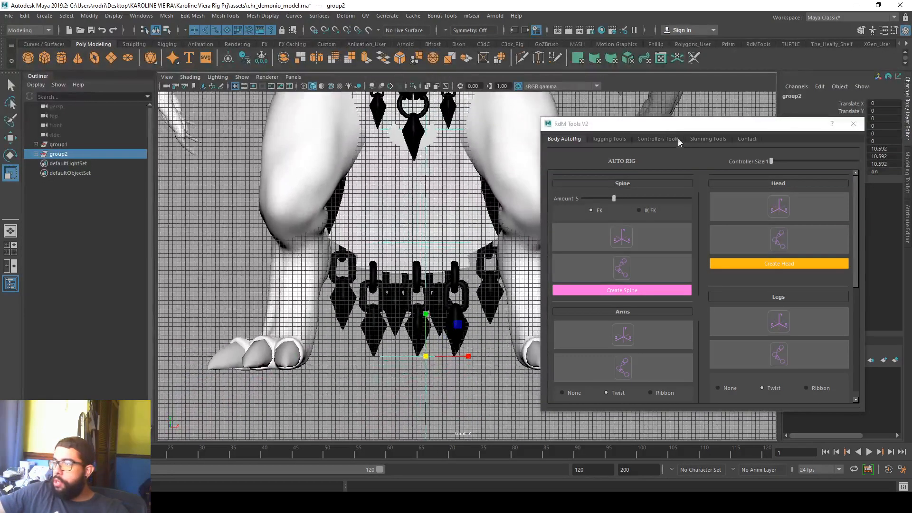
Step: Move the RdM Tools window clear of the creature and display the front view in wireframe
drag(679, 124, 871, 95)
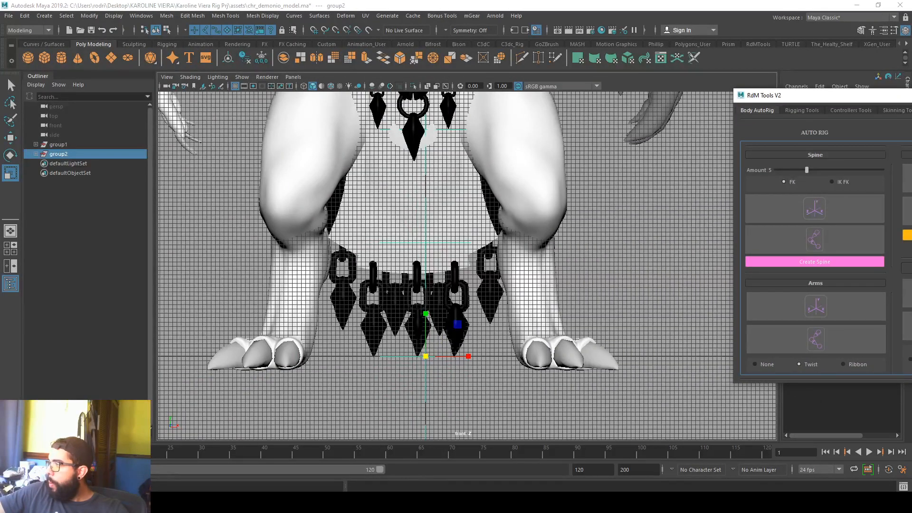
scroll(453, 192, down, 4)
key(4)
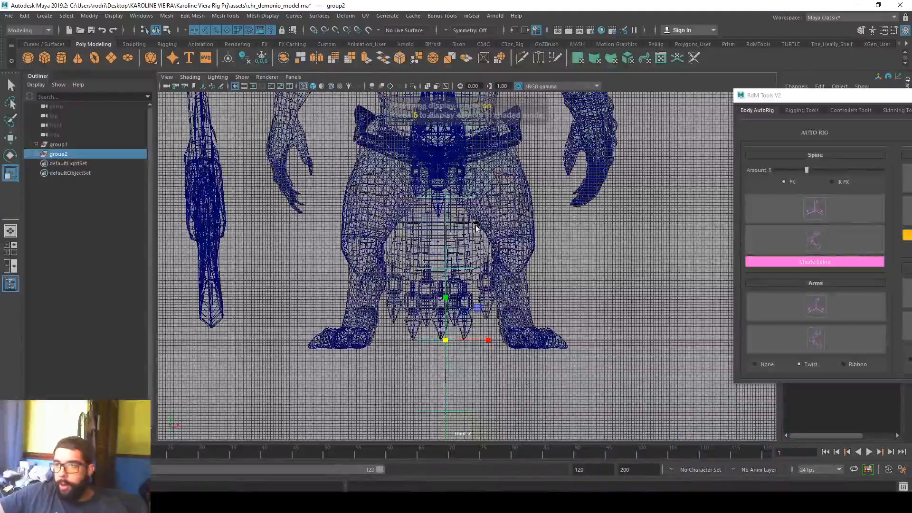
scroll(481, 234, up, 2)
scroll(481, 234, down, 3)
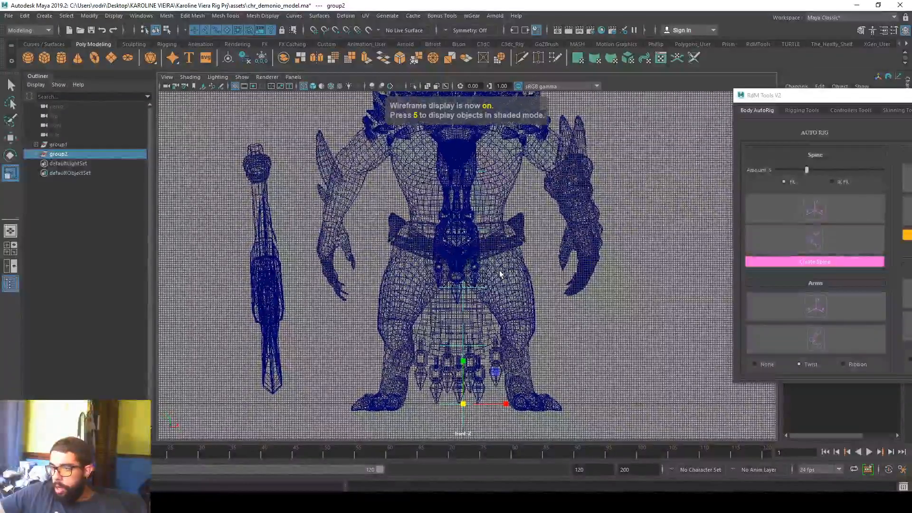
click(95, 144)
key(3)
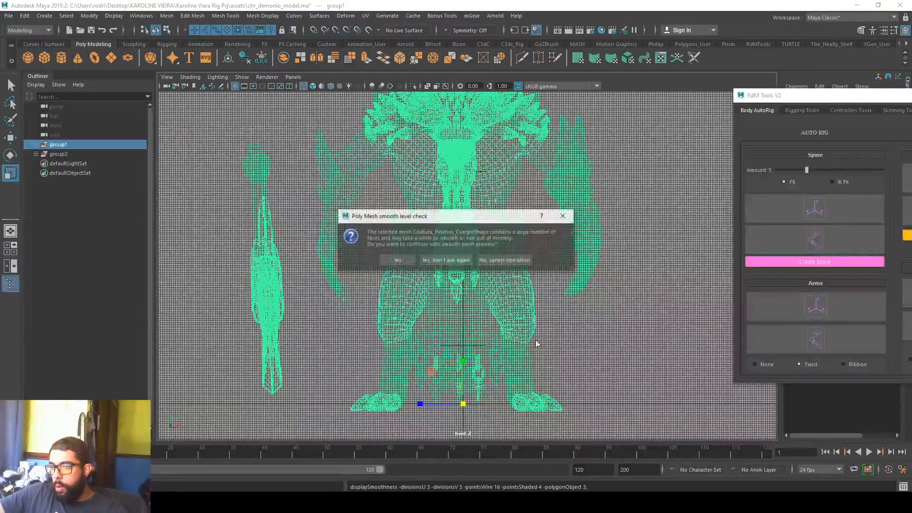
click(569, 214)
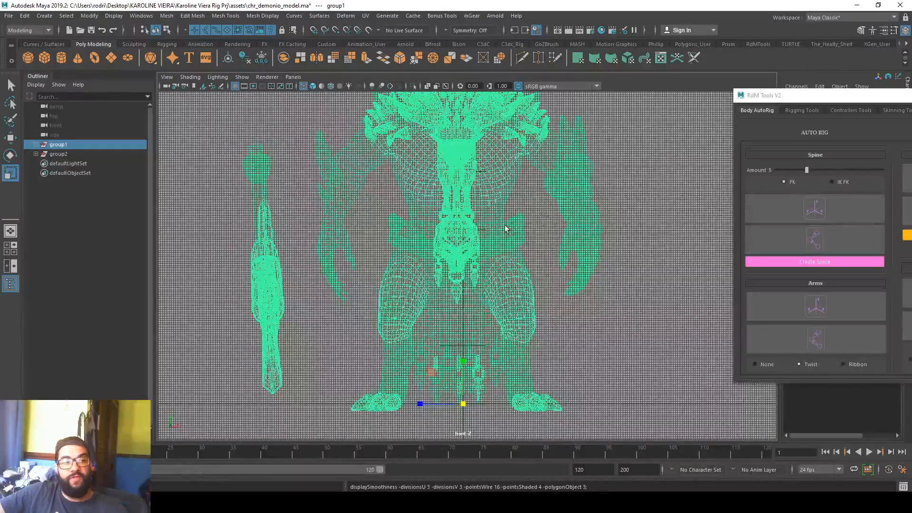
Step: Examine the creature and spine locator groups in wireframe and shaded display from the front and perspective views
key(w)
alt+middle_drag(505, 229, 505, 227)
scroll(493, 215, up, 3)
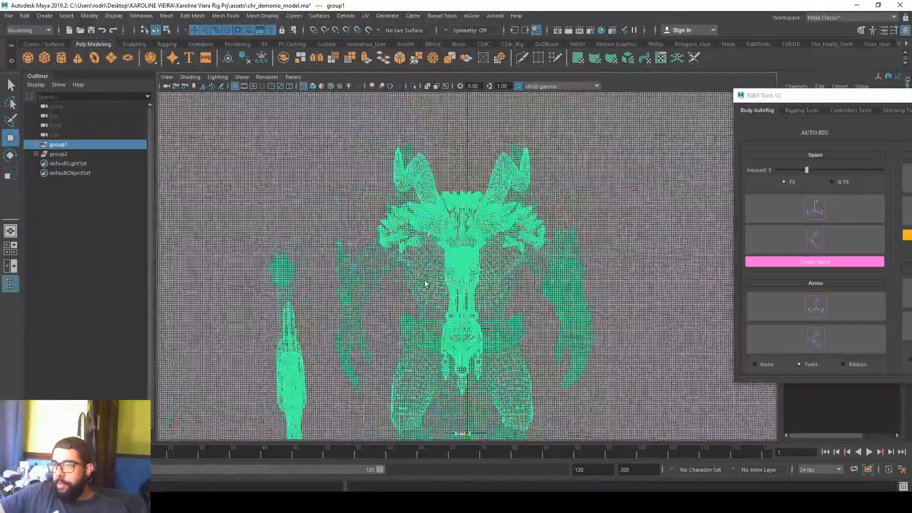
key(4)
scroll(445, 380, up, 3)
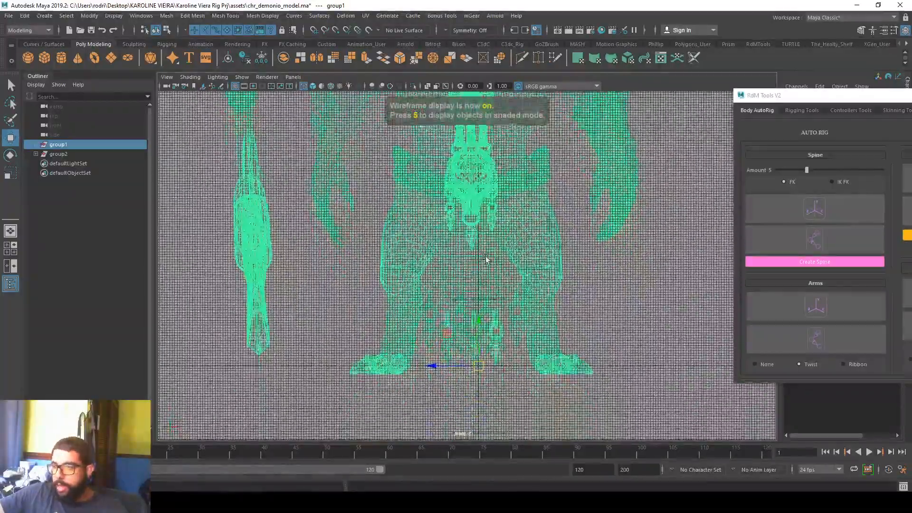
scroll(444, 384, up, 1)
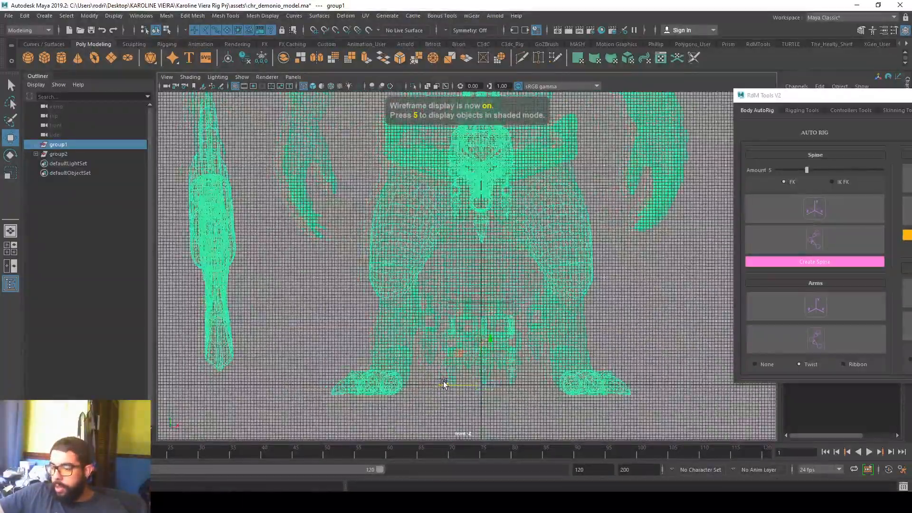
key(5)
key(5)
alt+middle_drag(444, 384, 459, 418)
mouse_move(586, 102)
alt+middle_down()
mouse_move(603, 304)
mouse_move(577, 388)
mouse_move(567, 299)
alt+middle_up()
alt+right_drag(533, 283, 582, 299)
key(4)
mouse_move(482, 314)
alt+right_down()
mouse_move(643, 323)
mouse_move(575, 302)
alt+right_up()
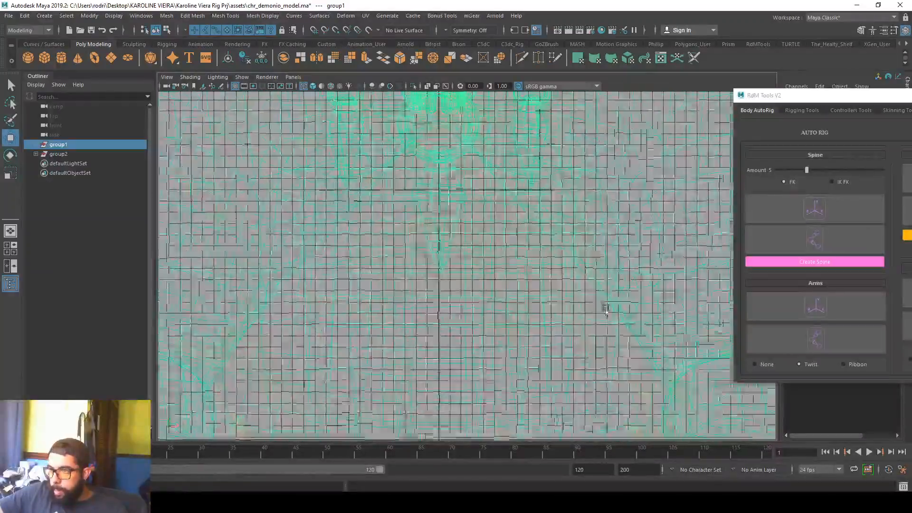
key(space)
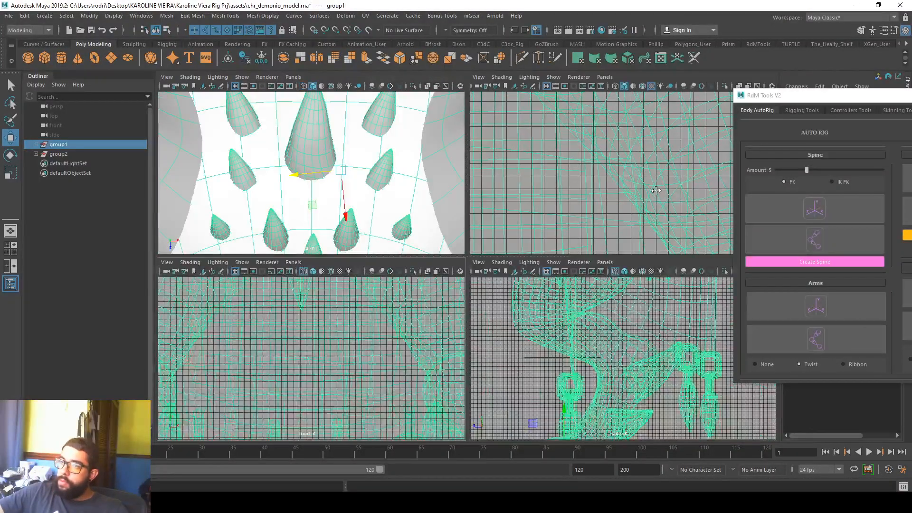
key(space)
click(587, 244)
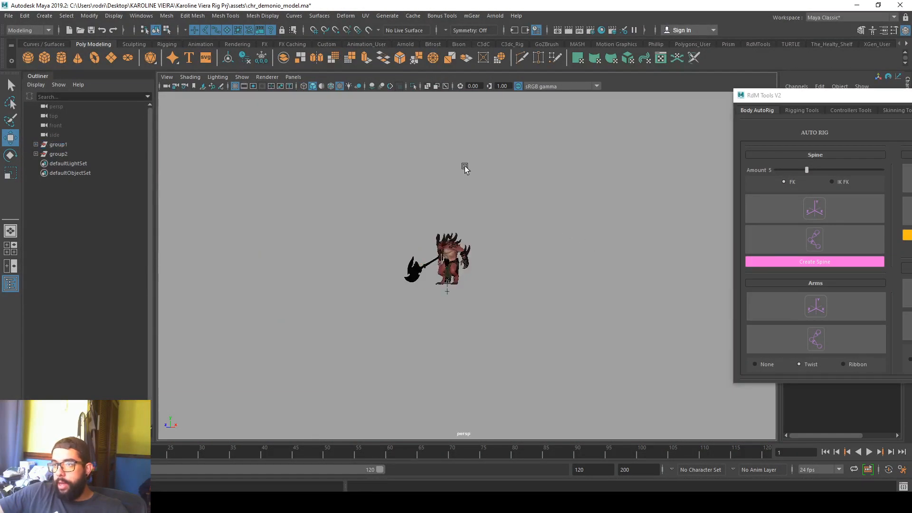
right_drag(465, 166, 465, 192)
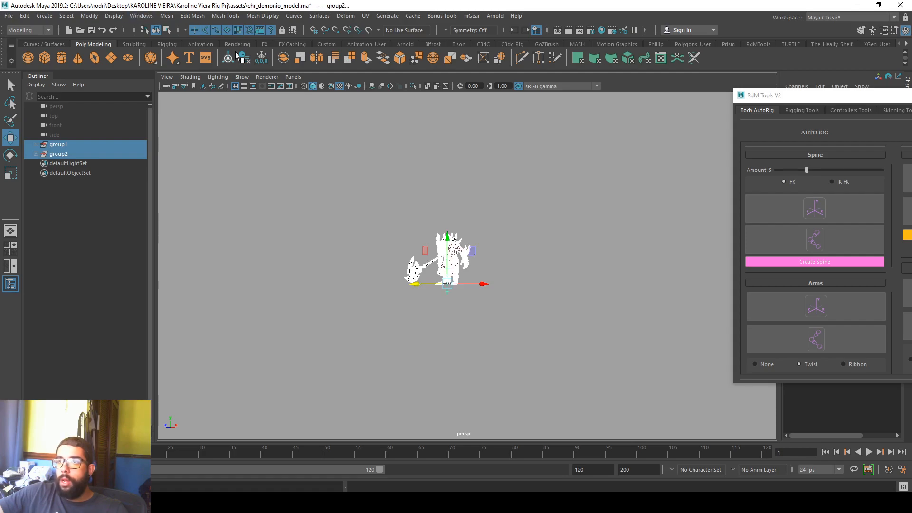
click(563, 266)
scroll(472, 273, up, 5)
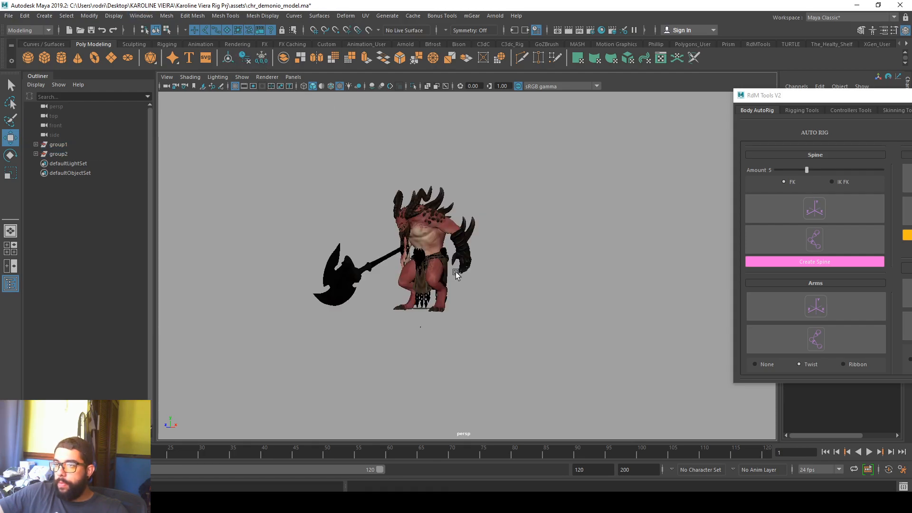
Step: Replace the scaled spine locator group with a newly created FK set, grouped from Pelvis_Loc to Spine_END_LOC
click(67, 156)
key(Delete)
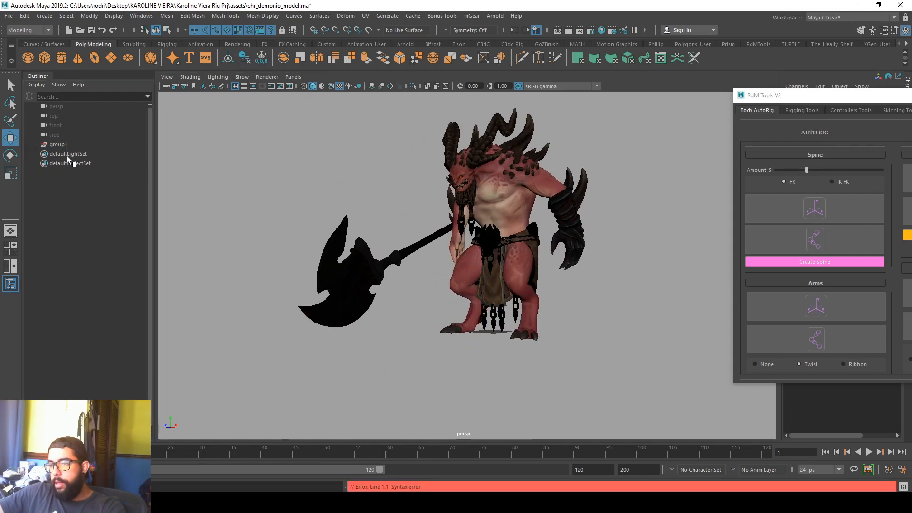
click(825, 214)
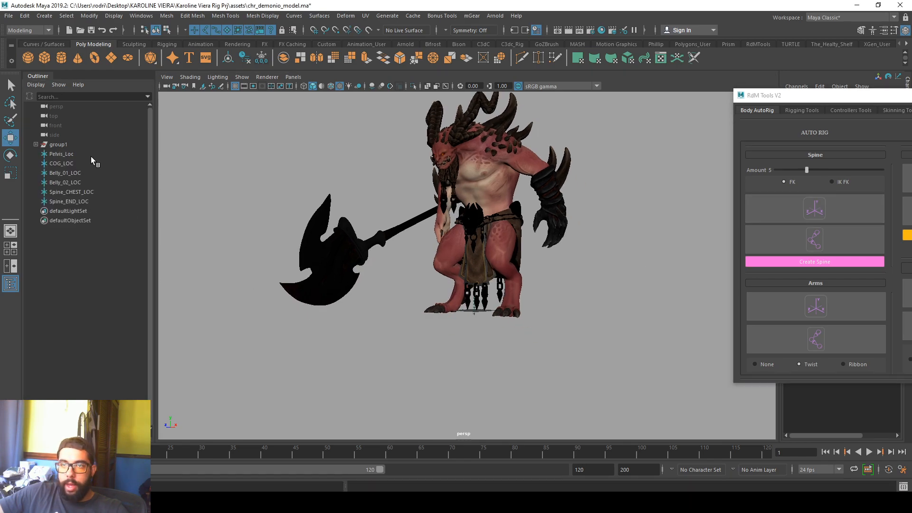
drag(92, 157, 101, 200)
key(ctrl+g)
Step: Scale up the new spine locator group and compare it with the creature's wireframe in the front view
alt+drag(427, 266, 514, 320)
key(r)
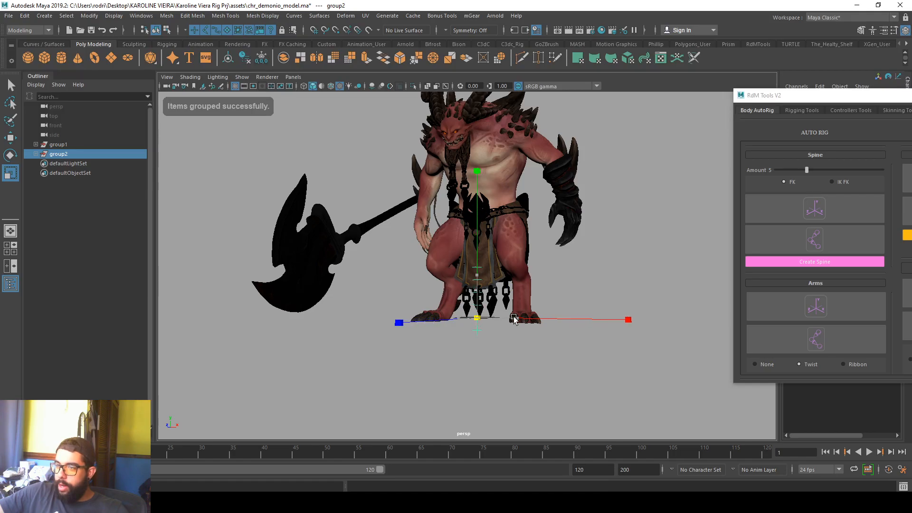
key(space)
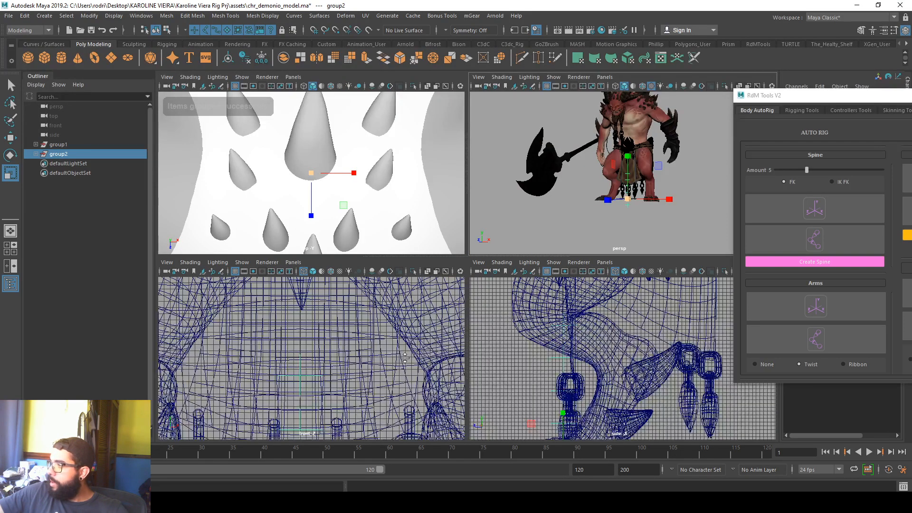
key(space)
scroll(389, 350, up, 5)
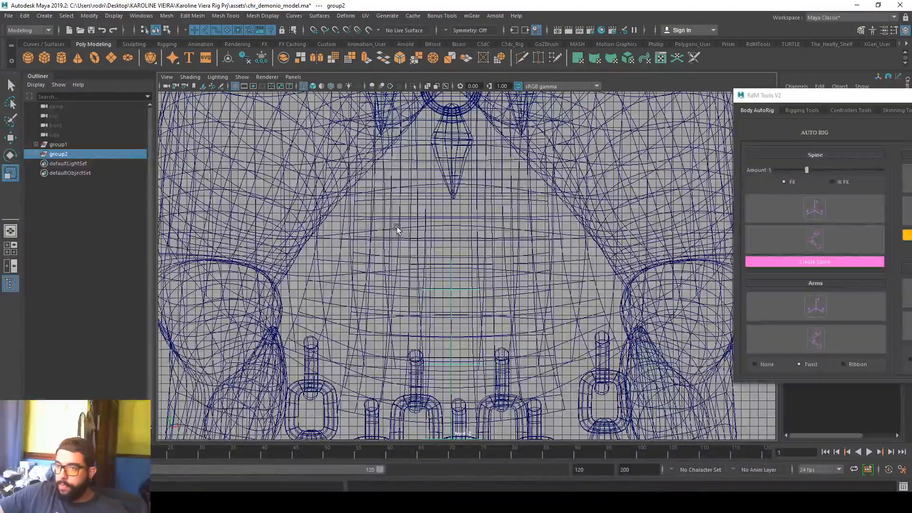
scroll(397, 230, down, 5)
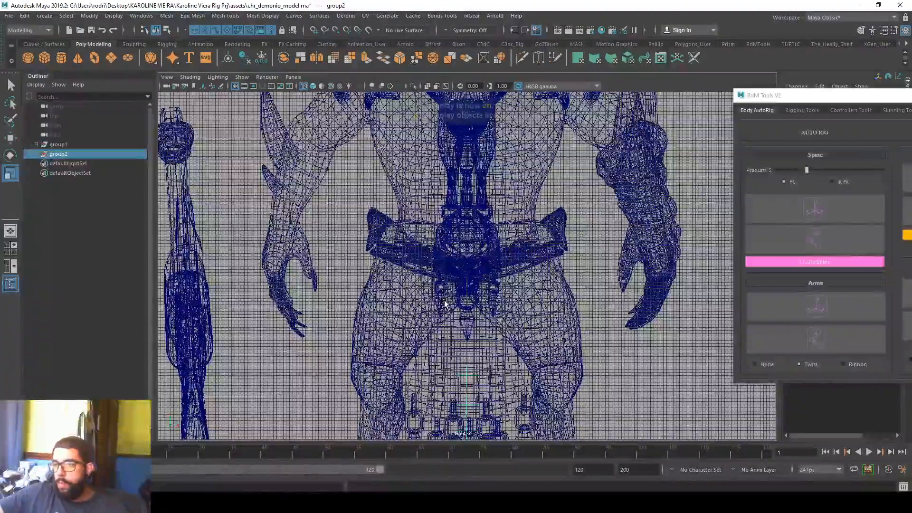
scroll(444, 303, down, 4)
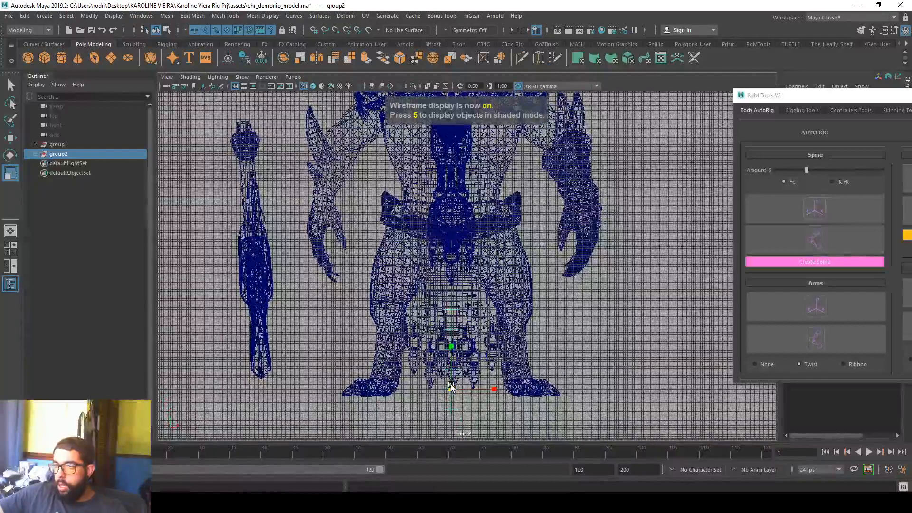
key(w)
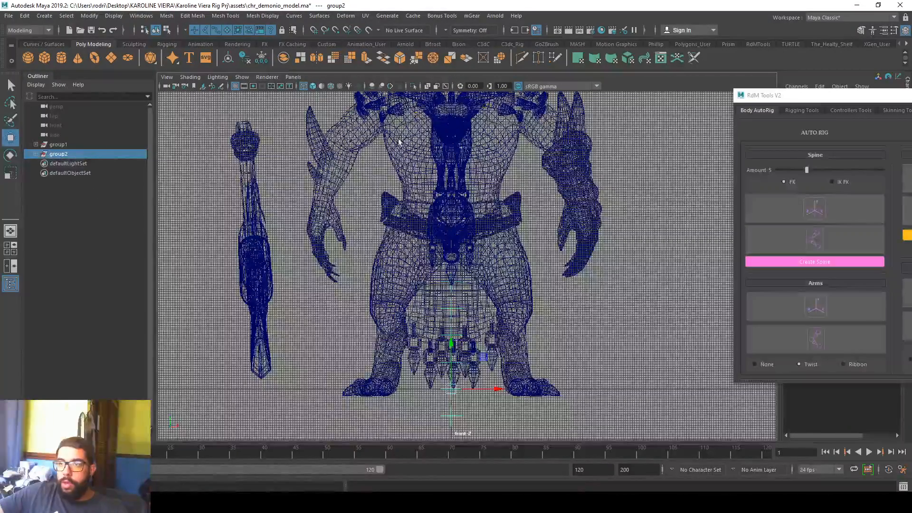
Step: Take the Criatura_Cuerpo body mesh out of group1, hide group1 and place the body above it in the Outliner
click(362, 135)
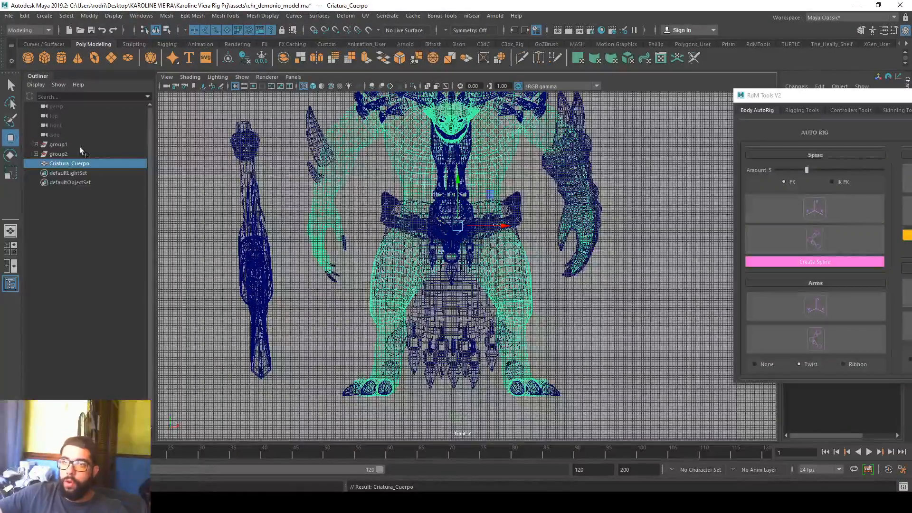
click(73, 144)
key(ctrl+h)
click(84, 162)
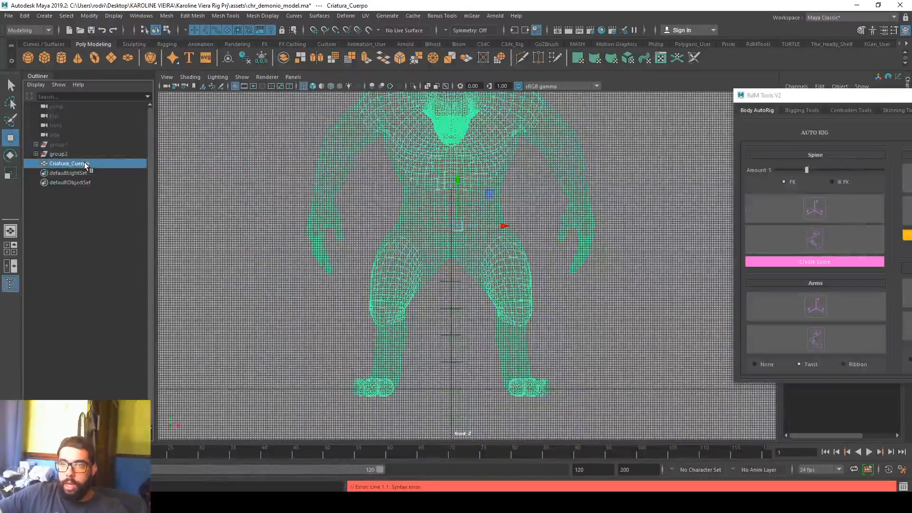
middle_drag(67, 161, 59, 139)
key(ctrl+h)
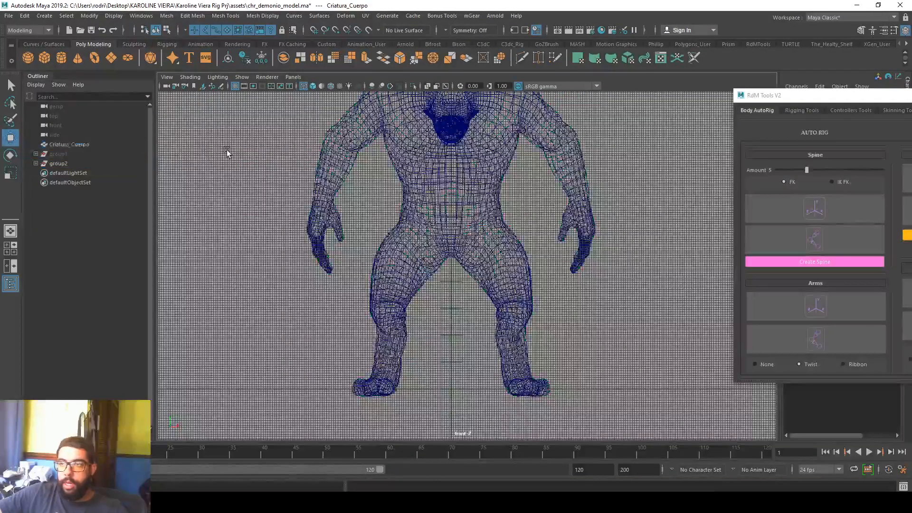
Step: Save the scene and reopen chr_demonio_model.ma from the recent files
key(ctrl+s)
key(Return)
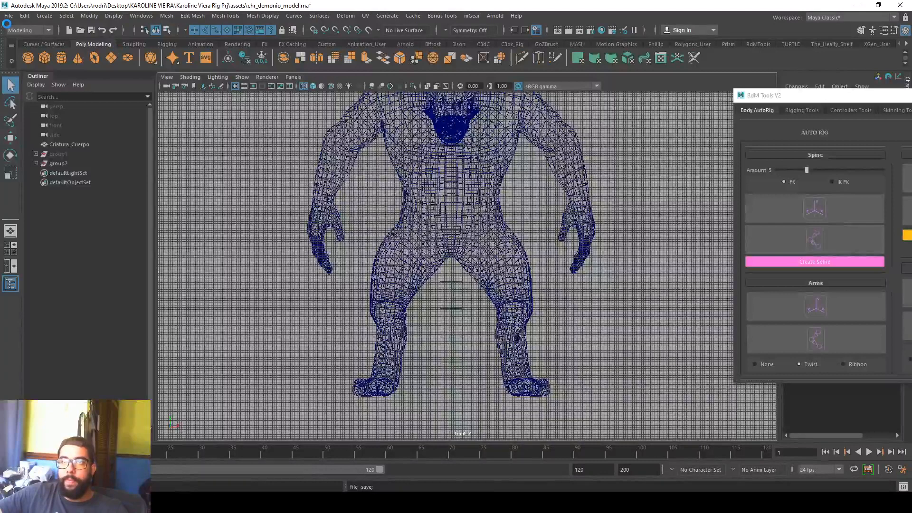
click(9, 16)
mouse_move(96, 278)
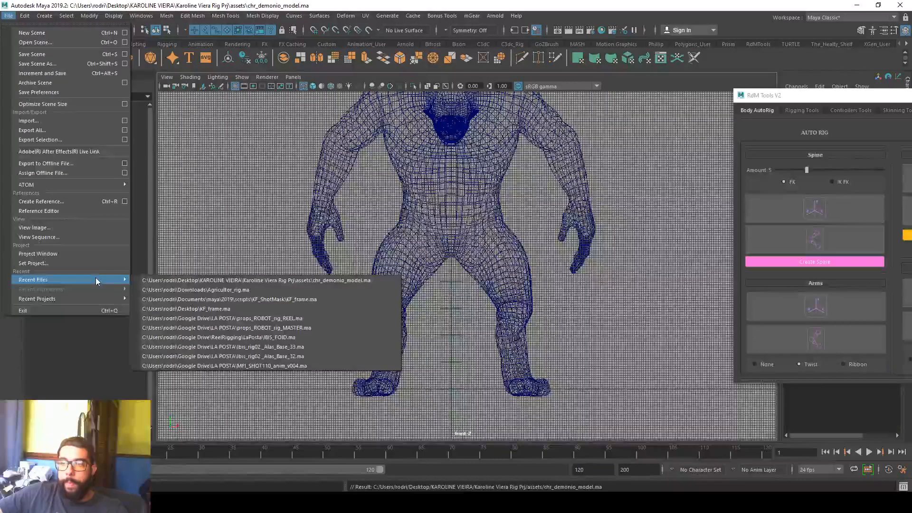
click(258, 280)
click(434, 259)
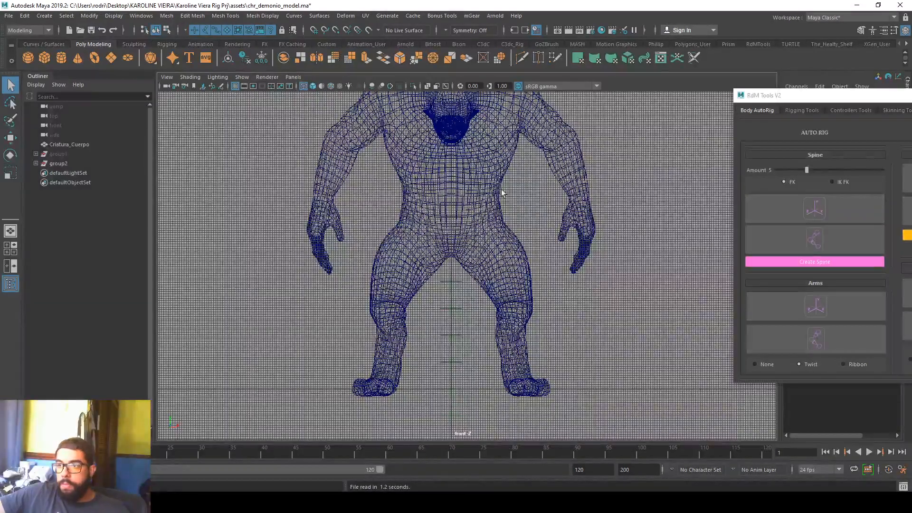
click(468, 184)
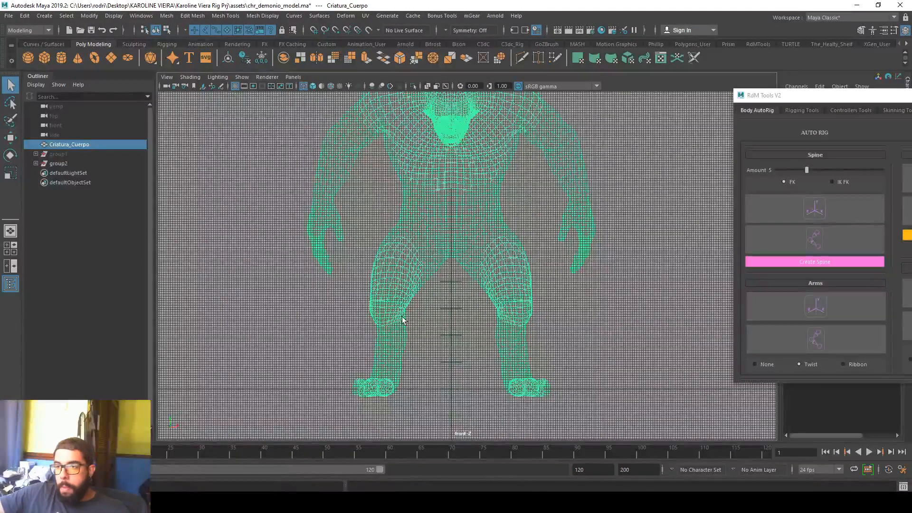
scroll(411, 324, up, 2)
click(77, 163)
key(w)
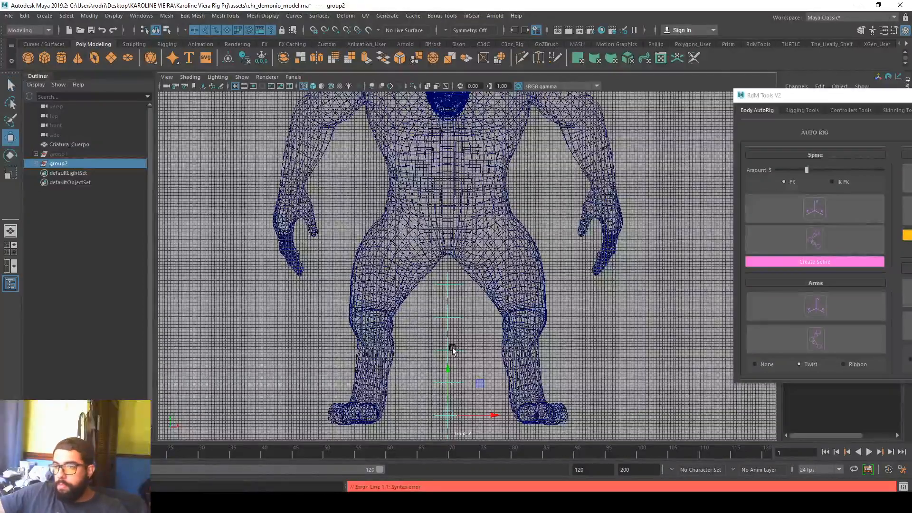
click(412, 203)
click(529, 200)
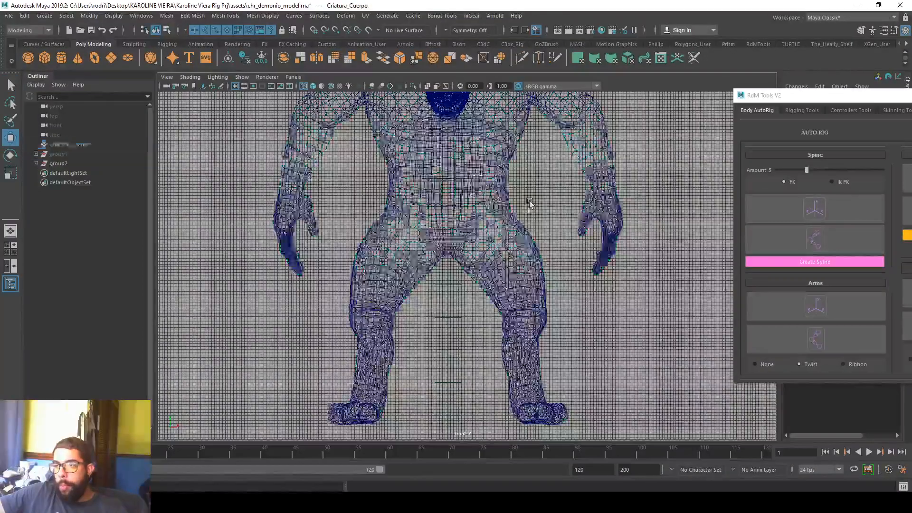
click(458, 317)
Step: Delete the existing spine locator group and replace it with a fresh grouped FK set of amount 5
click(67, 164)
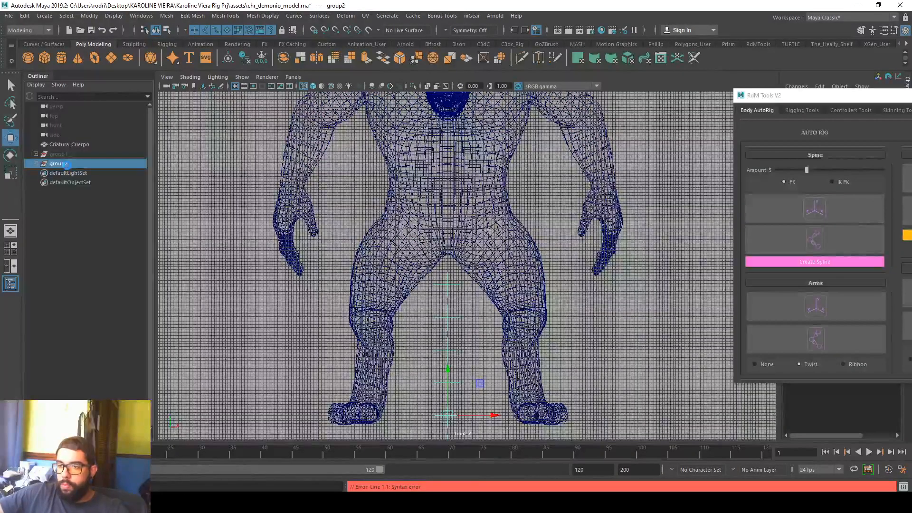
key(Delete)
click(825, 201)
drag(71, 163, 86, 211)
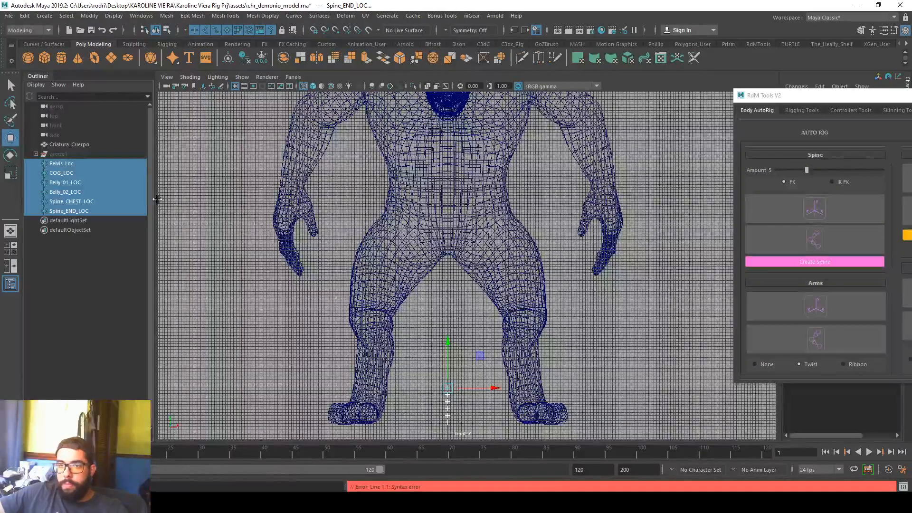
key(ctrl+g)
Step: Scale up the spine locator group uniformly and raise it along the body's centre line from the pelvis into the torso
click(435, 203)
key(ctrl+z)
key(r)
drag(447, 263, 496, 262)
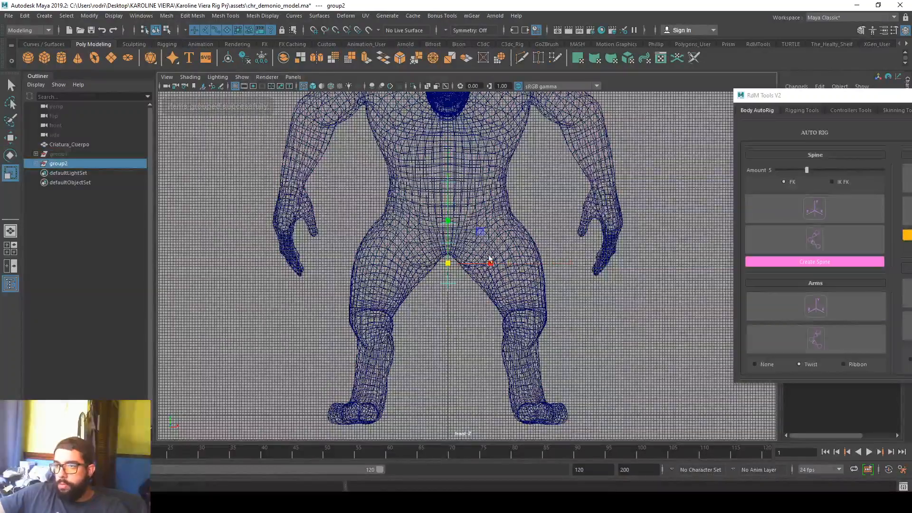
key(w)
scroll(444, 204, up, 5)
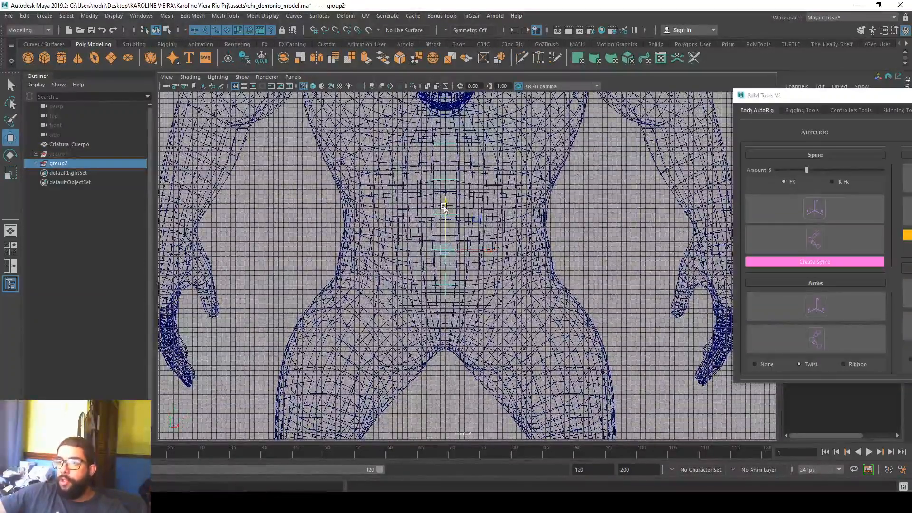
drag(444, 207, 444, 196)
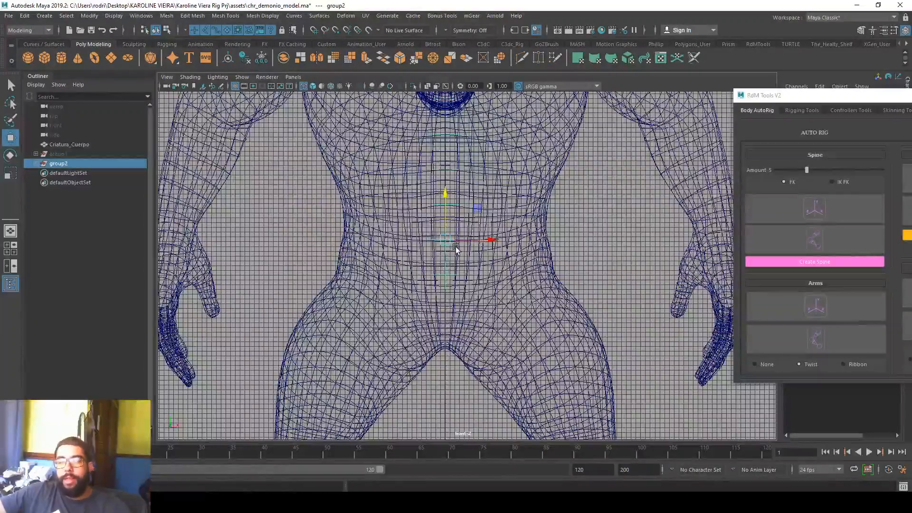
Step: Lower the spine locator group slightly in front view and move it back inside the torso in side view
mouse_move(441, 195)
mouse_down()
mouse_move(449, 214)
mouse_move(450, 203)
mouse_up()
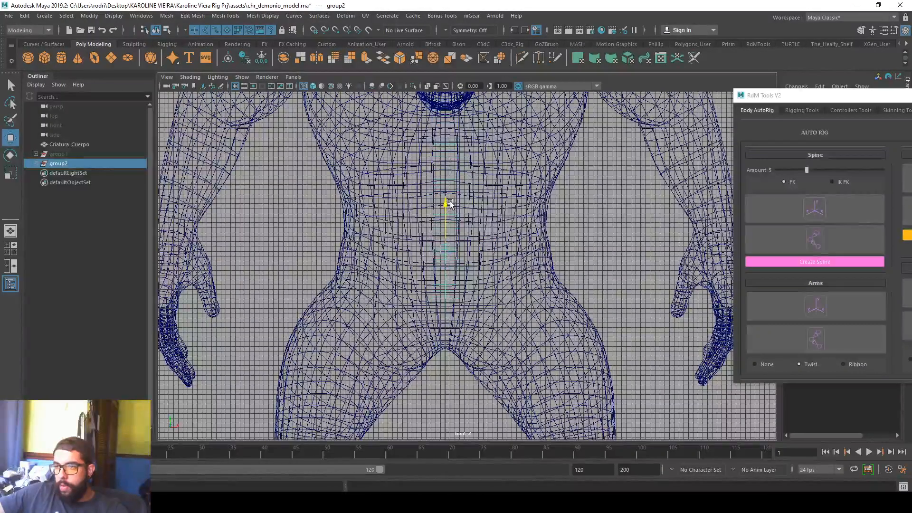
key(r)
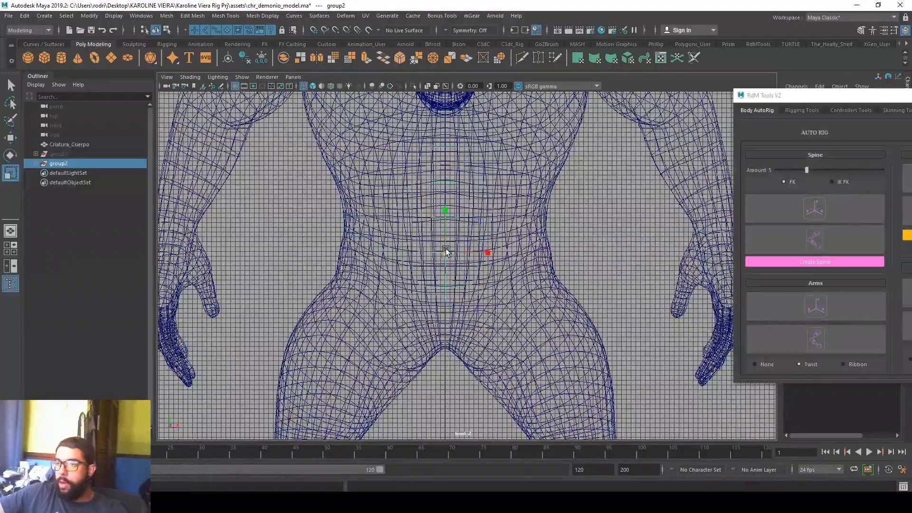
scroll(474, 252, down, 5)
key(space)
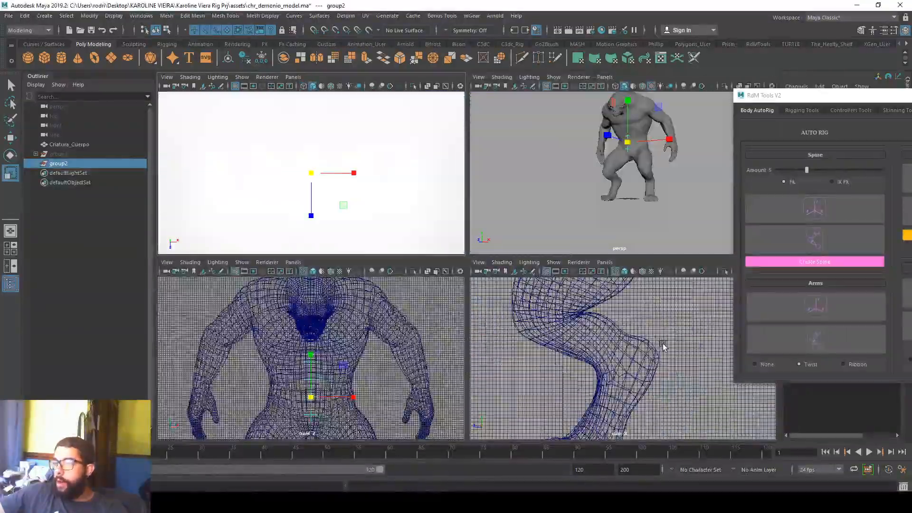
key(space)
scroll(663, 346, down, 2)
alt+middle_drag(441, 185, 451, 366)
alt+middle_drag(406, 159, 410, 246)
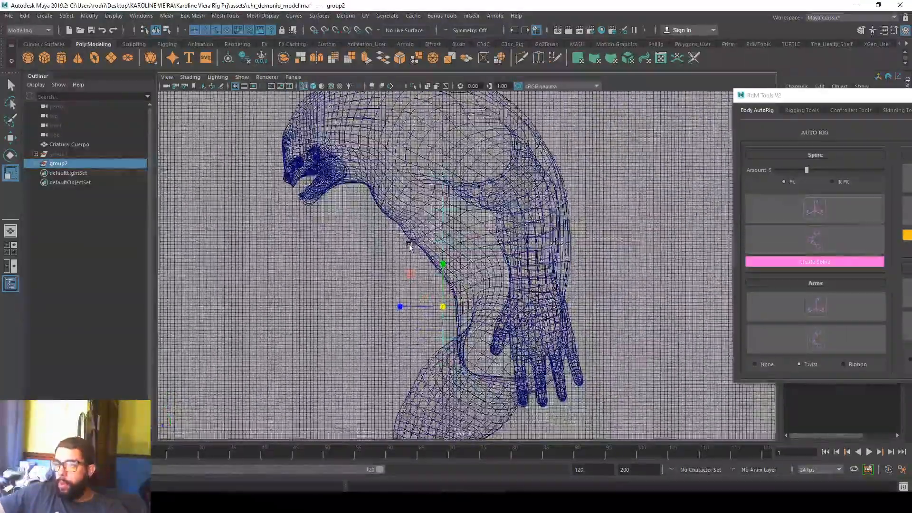
key(w)
drag(401, 306, 461, 306)
key(r)
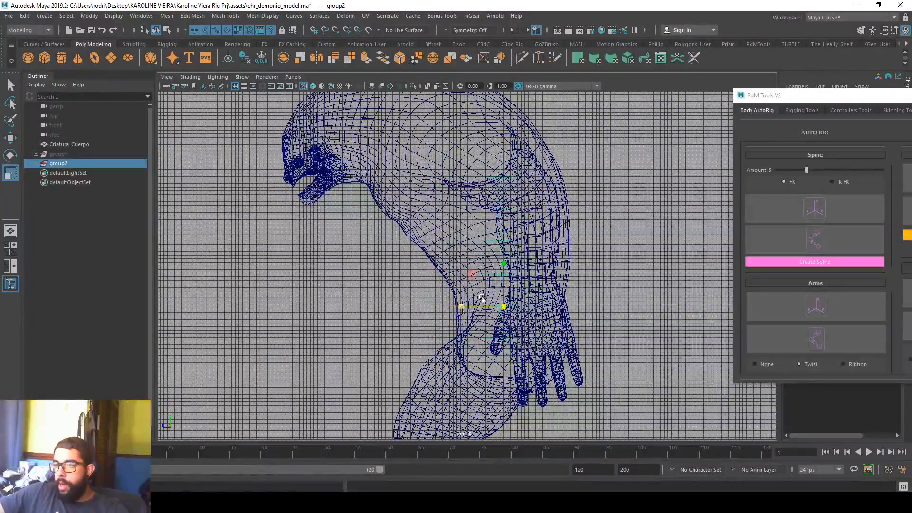
Step: Rotate and scale the spine locator group in side view so it follows the forward tilt of the hunched back
key(e)
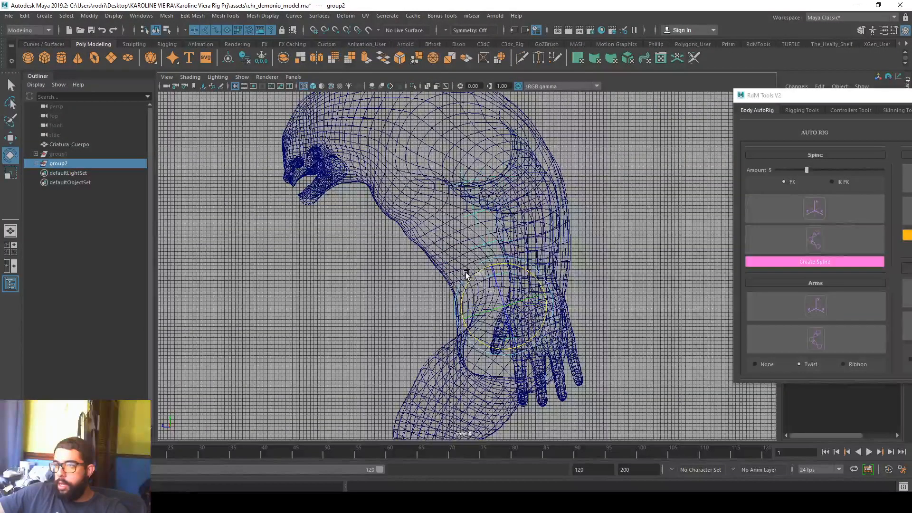
key(r)
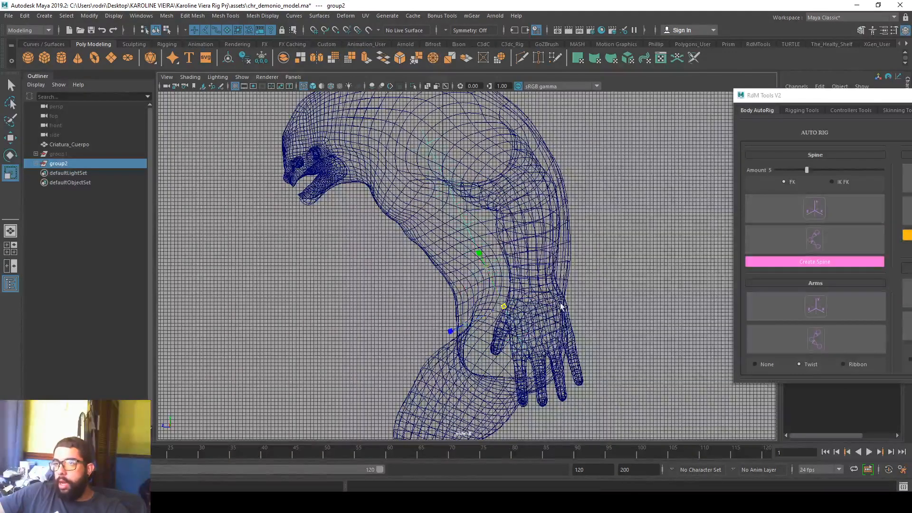
alt+drag(592, 301, 456, 230)
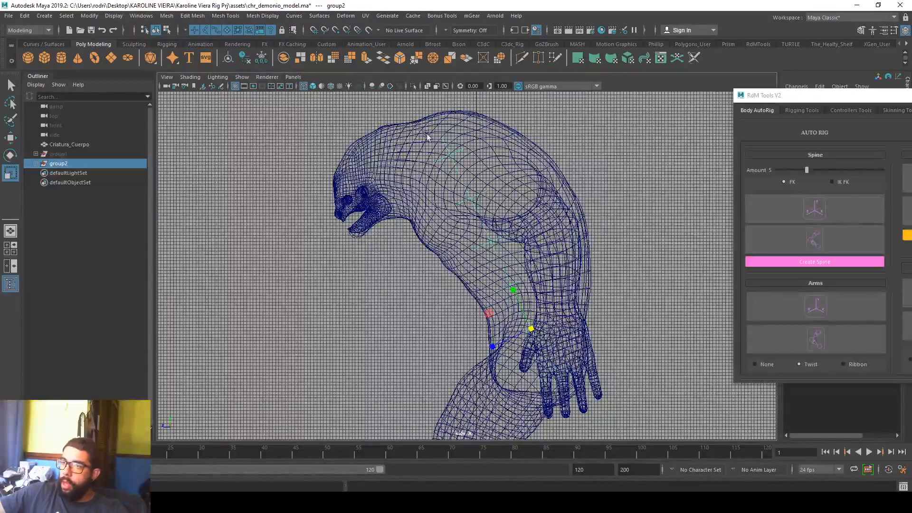
key(e)
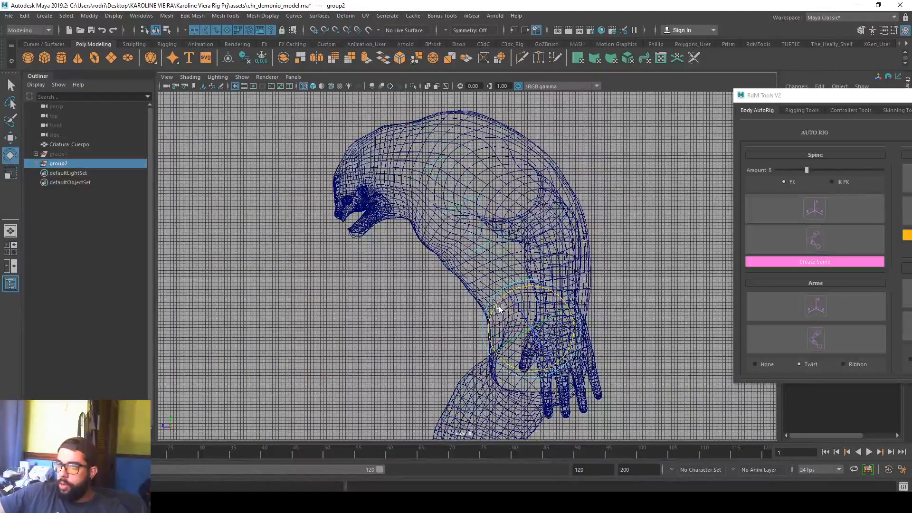
key(r)
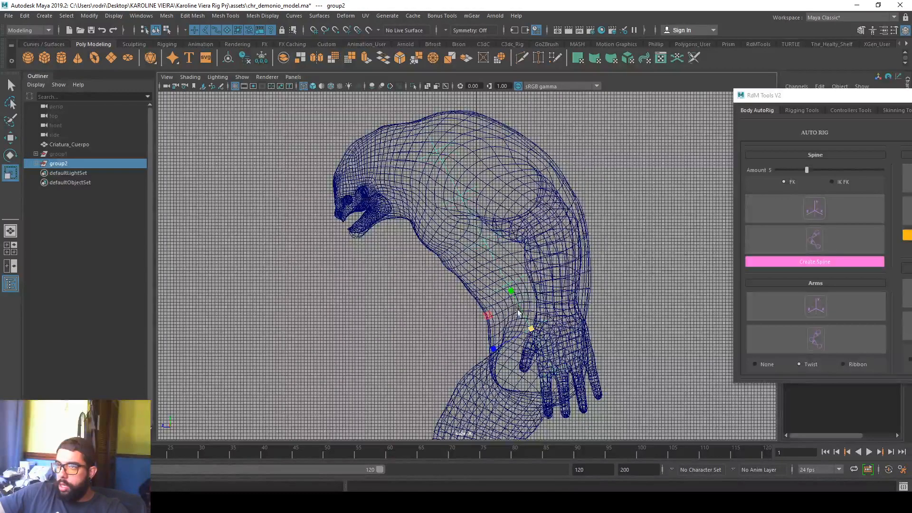
key(e)
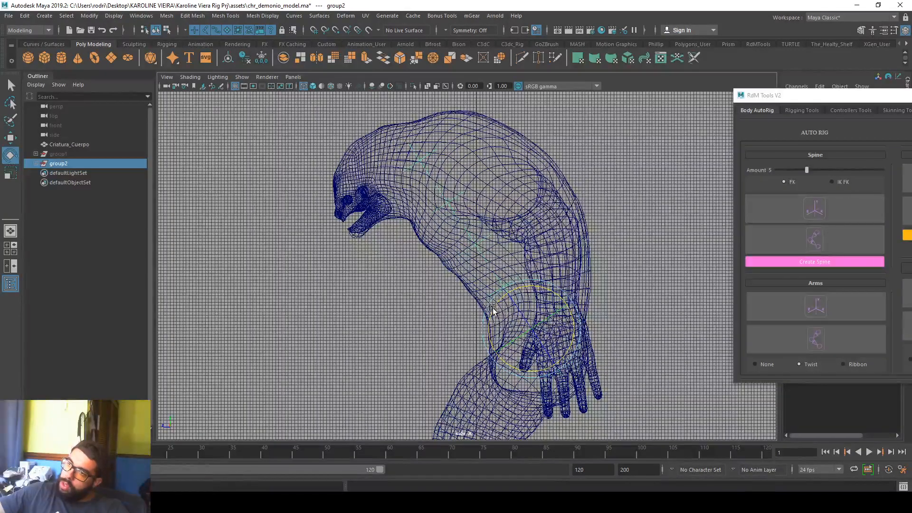
alt+middle_drag(490, 309, 471, 235)
alt+right_drag(471, 235, 494, 247)
alt+drag(494, 246, 508, 261)
Step: Isolate the spine locators in side view and move the pelvis locator into the hips
key(space)
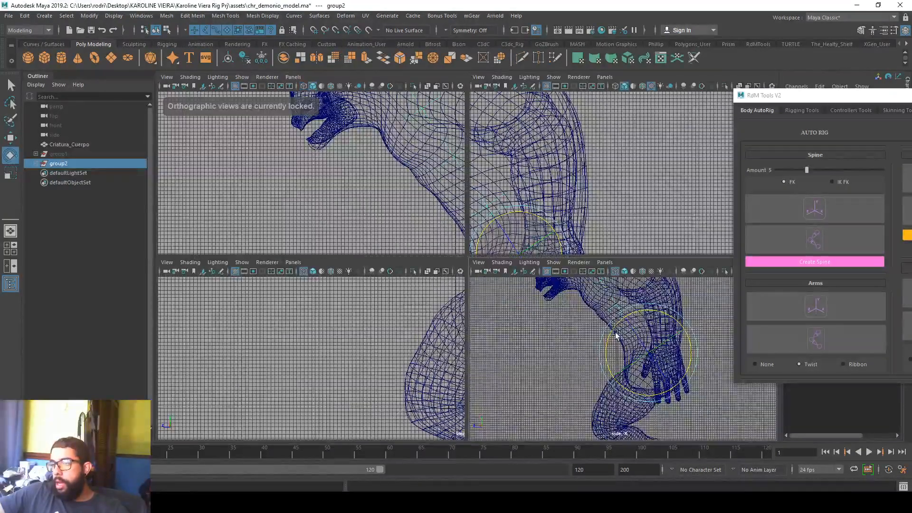
key(ctrl+1)
alt+middle_drag(651, 350, 589, 297)
click(600, 380)
click(604, 332)
key(ctrl+1)
scroll(610, 366, up, 6)
key(w)
drag(611, 362, 569, 342)
alt+middle_drag(392, 381, 384, 306)
alt+right_drag(383, 307, 437, 376)
drag(295, 317, 297, 318)
Step: Generate the spine joints from the locators and turn on X-ray joints to check their placement in perspective
key(space)
alt+right_drag(479, 167, 542, 217)
click(762, 235)
alt+middle_drag(566, 174, 561, 266)
alt+right_drag(560, 266, 463, 104)
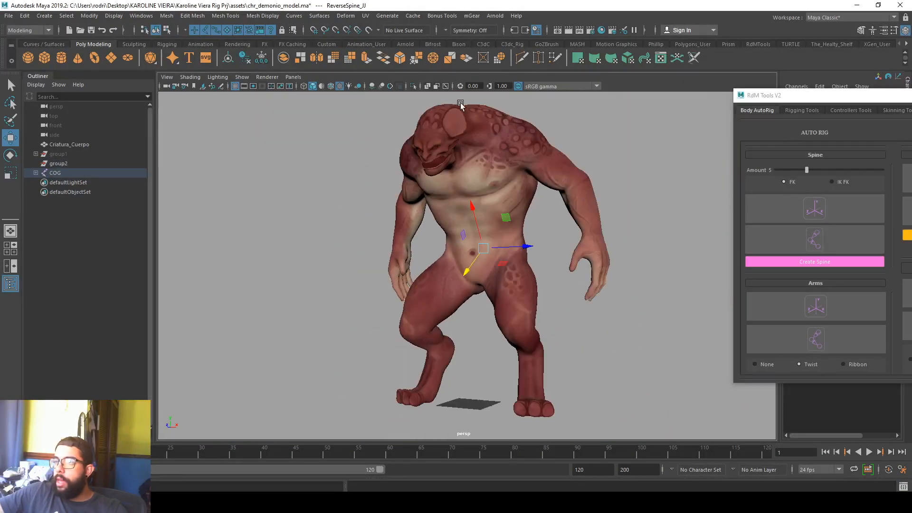
click(445, 86)
alt+drag(460, 223, 550, 329)
Step: Undo the spine joint chain and reposition the belly and chest locators in side view along the torso's curve
key(ctrl+z)
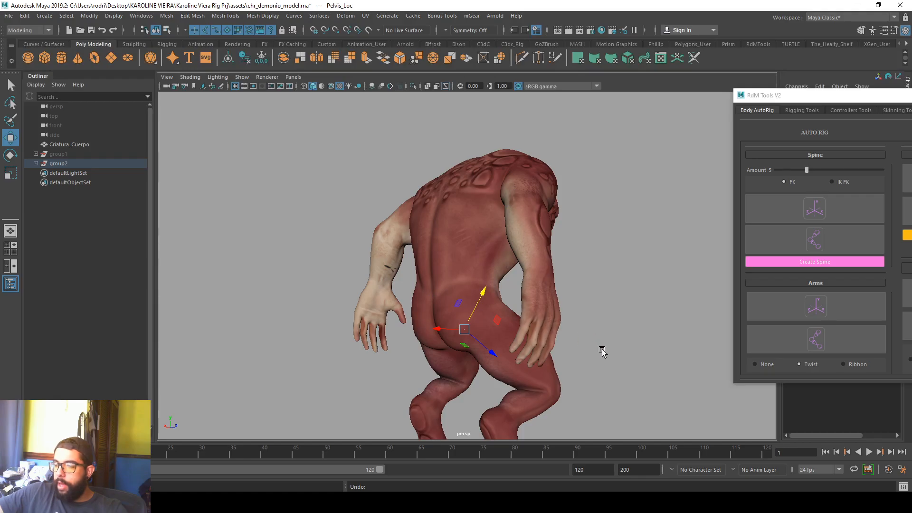
key(space)
key(space)
alt+middle_drag(519, 327, 543, 337)
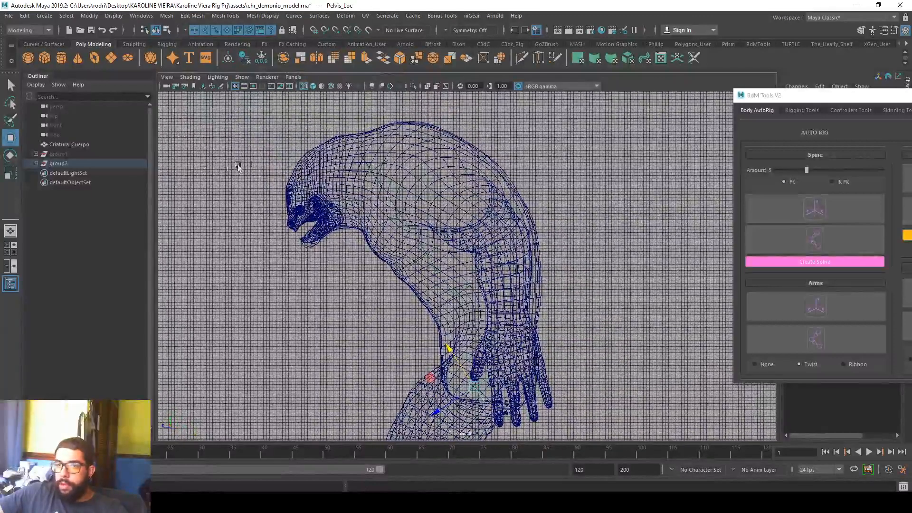
click(79, 166)
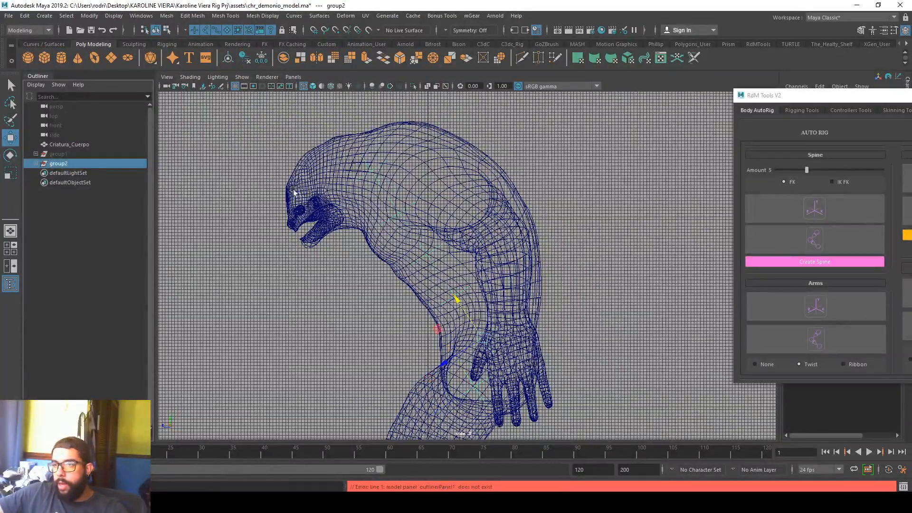
key(ctrl+1)
alt+middle_drag(470, 269, 478, 254)
click(426, 246)
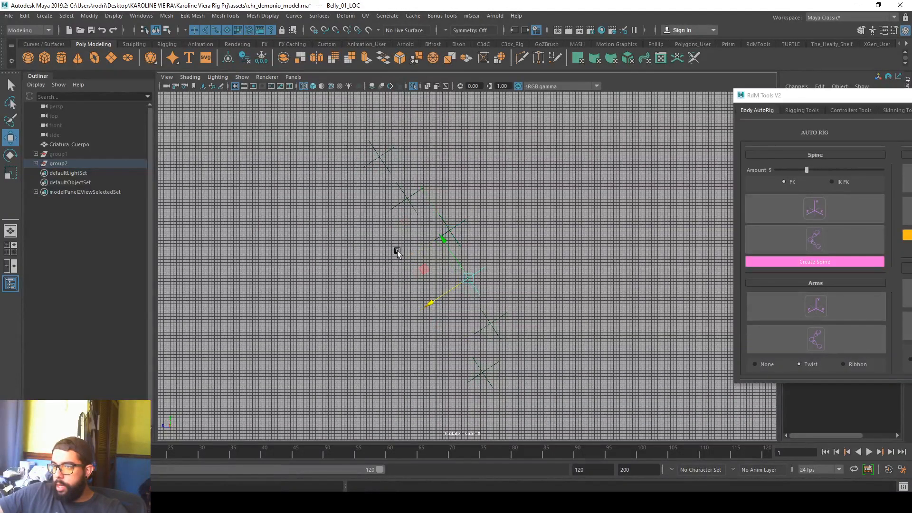
key(ctrl+1)
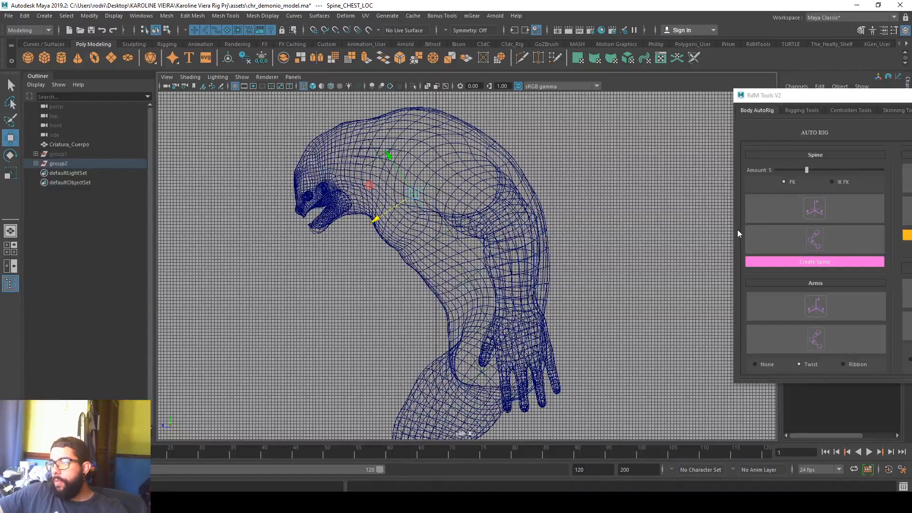
Step: Generate a trial spine joint chain from the adjusted locators, check it in perspective and undo it
click(803, 249)
key(space)
key(space)
mouse_move(561, 214)
alt+mouse_down()
mouse_move(592, 183)
mouse_move(525, 202)
mouse_move(504, 258)
mouse_move(541, 272)
mouse_move(472, 281)
mouse_move(422, 266)
mouse_move(468, 278)
mouse_move(519, 329)
alt+mouse_up()
key(ctrl+z)
key(ctrl+z)
key(4)
key(ctrl+z)
Step: Isolate the group2 locators in side view and check their alignment against the body mesh
key(space)
key(space)
alt+middle_drag(605, 345, 572, 315)
alt+right_drag(572, 315, 525, 280)
alt+middle_drag(525, 280, 549, 279)
click(71, 163)
key(ctrl+1)
key(ctrl+1)
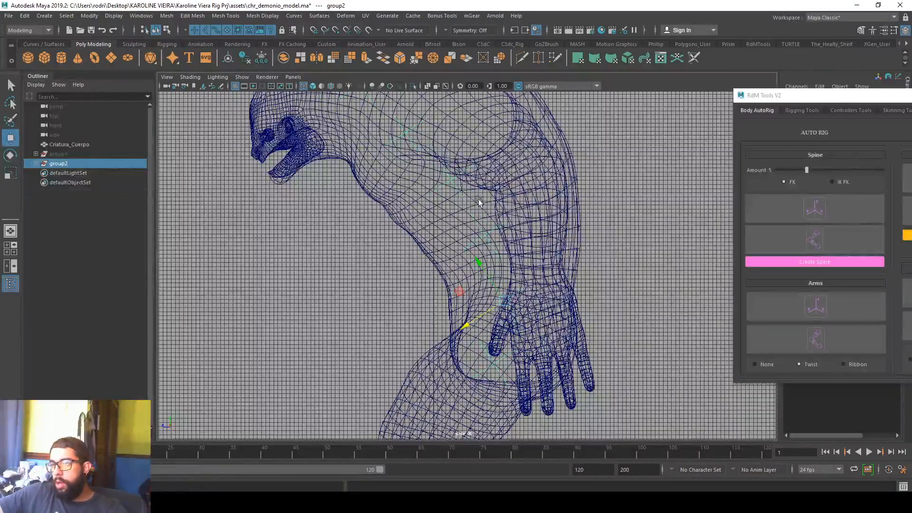
alt+middle_drag(478, 198, 484, 240)
scroll(398, 168, down, 2)
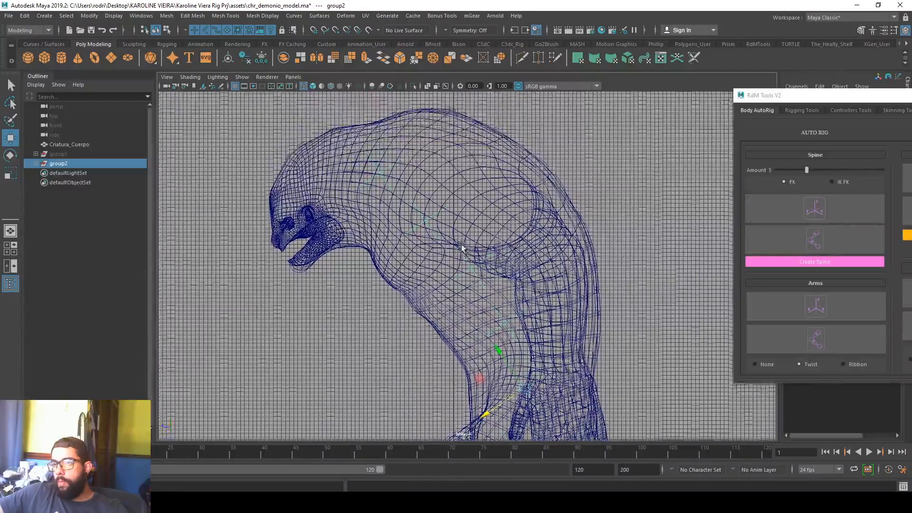
Step: Generate the spine joints from the fitted locators and build the five-part FK spine rig with its controls
key(space)
key(space)
click(760, 247)
mouse_move(442, 231)
alt+mouse_down()
mouse_move(311, 224)
mouse_move(615, 232)
mouse_move(520, 248)
alt+mouse_up()
click(601, 241)
key(5)
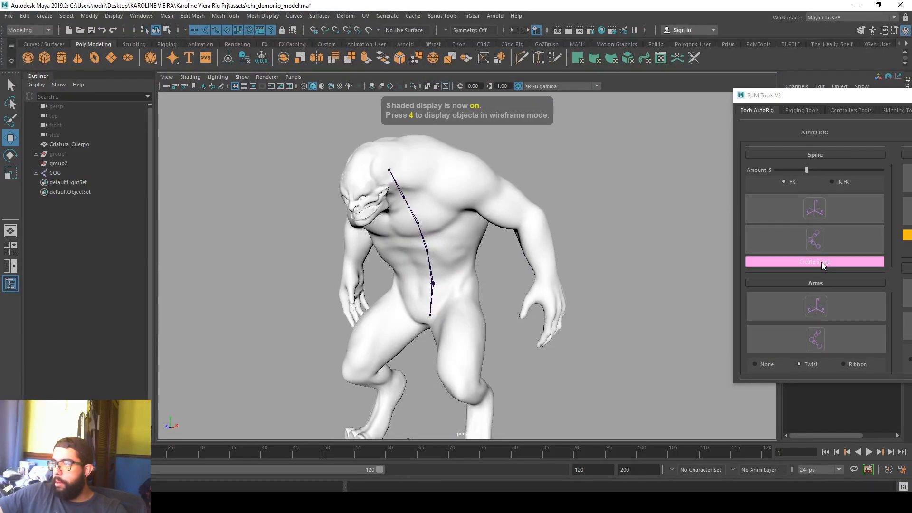
click(821, 261)
alt+drag(494, 278, 387, 282)
Step: Test-rotate an upper spine control and undo the rotation
click(393, 245)
key(e)
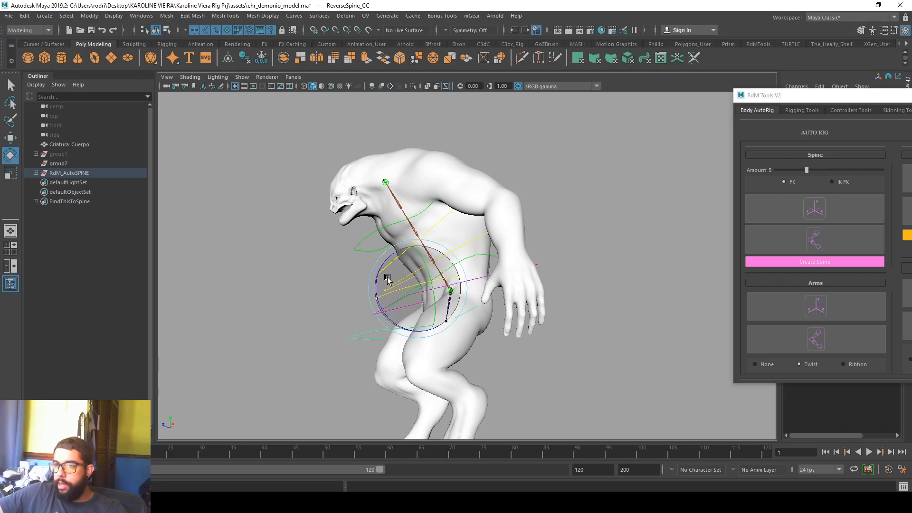
click(363, 245)
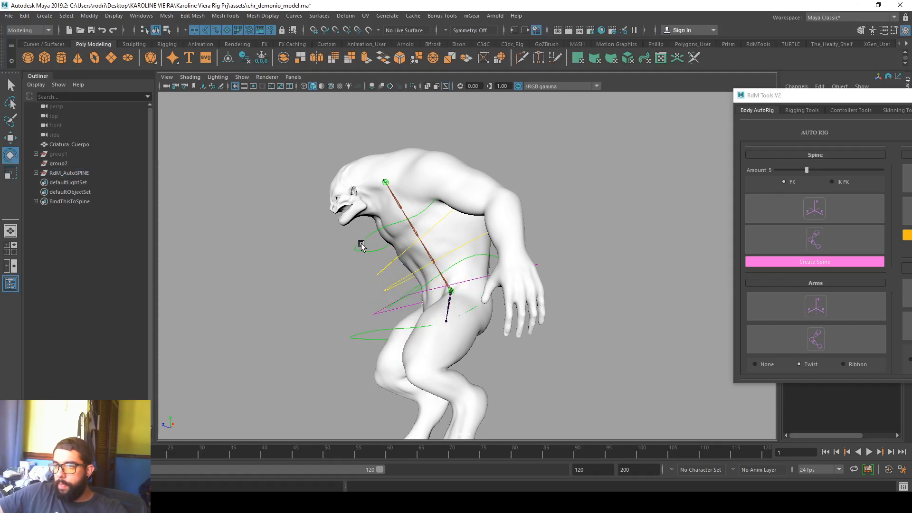
drag(362, 210, 381, 190)
key(ctrl+z)
Step: Select all control vertices of the isolated pelvis control curve and move them back to fit around the hips
click(375, 331)
key(ctrl+1)
right_drag(376, 332, 322, 285)
drag(271, 257, 516, 358)
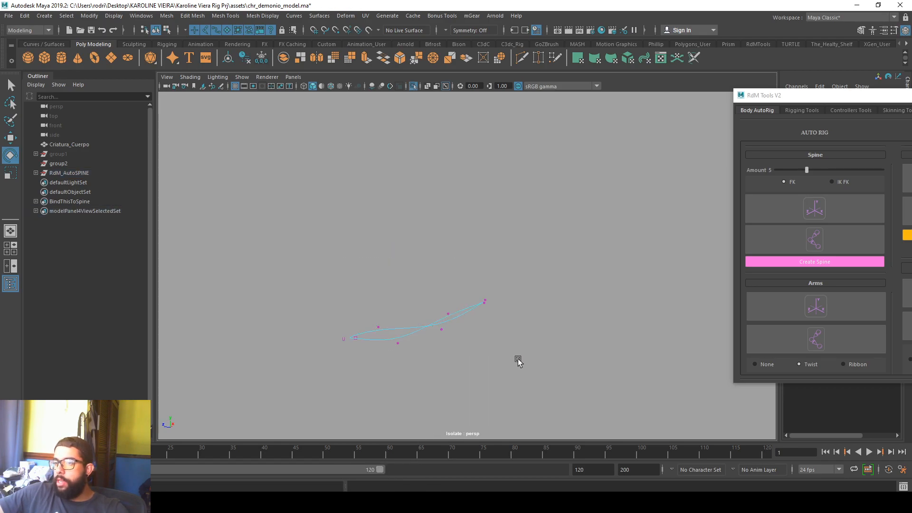
key(ctrl+1)
key(w)
drag(370, 333, 406, 325)
alt+drag(406, 328, 374, 323)
Step: Isolate the COG control with its child controls and select the vertices of the upper spine curves in component mode
click(367, 308)
key(ctrl+1)
key(ctrl+1)
click(375, 308)
key(ctrl+1)
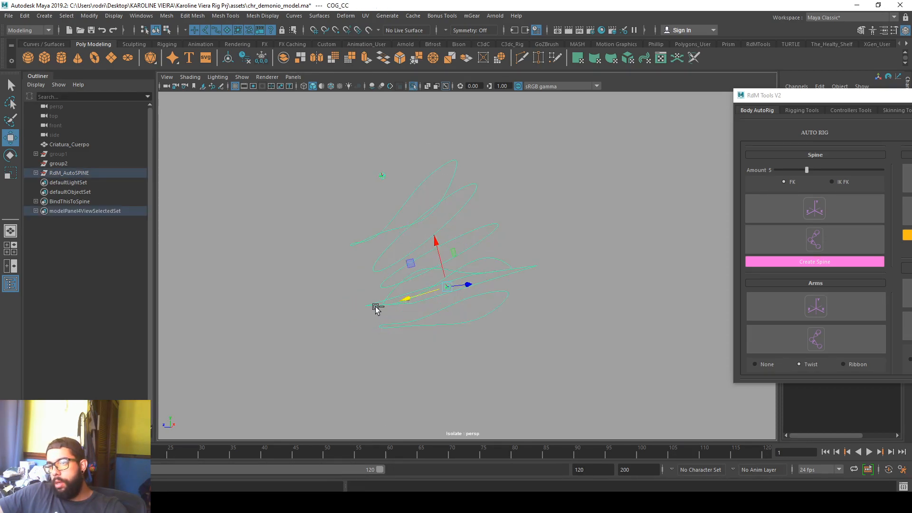
click(168, 30)
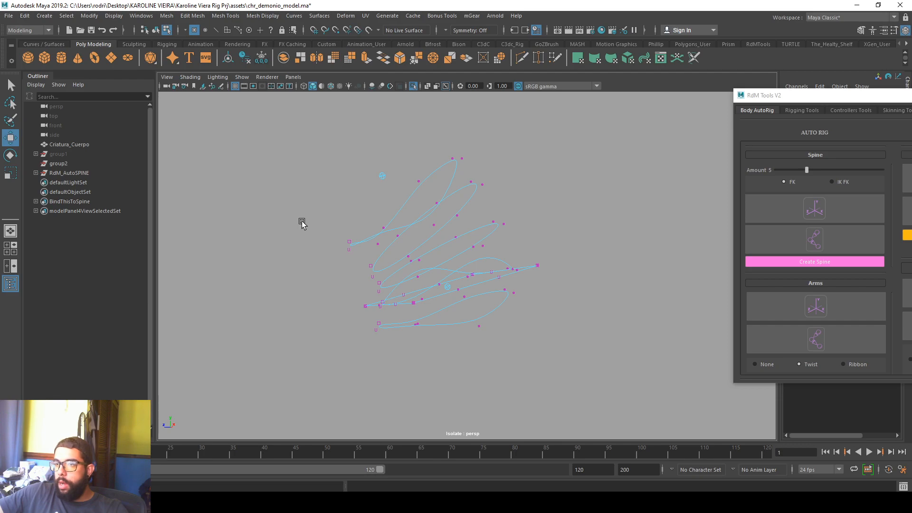
drag(332, 147, 493, 262)
click(507, 268)
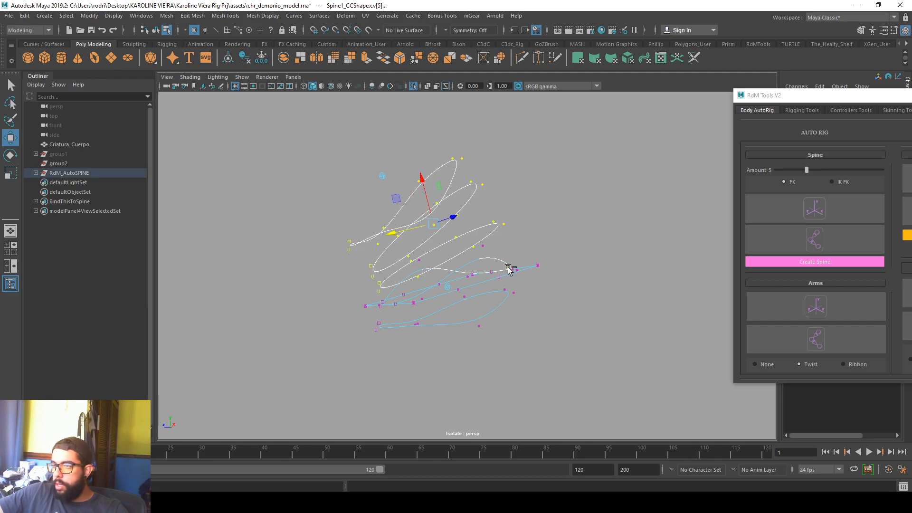
Step: Set the Rotate tool's rotate center to Object and rotate the selected spine curve vertices towards horizontal
key(ctrl+1)
key(e)
drag(391, 225, 401, 205)
key(ctrl+z)
double_click(10, 155)
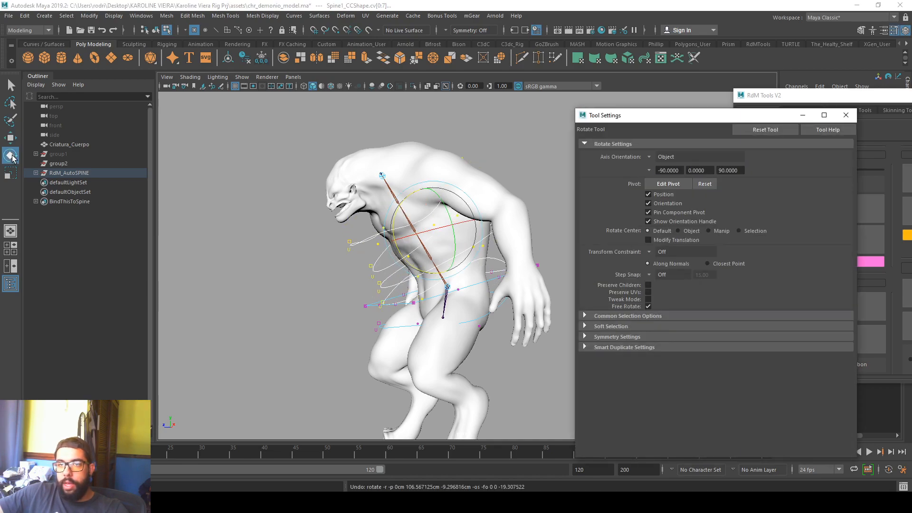
click(688, 232)
drag(415, 263, 420, 259)
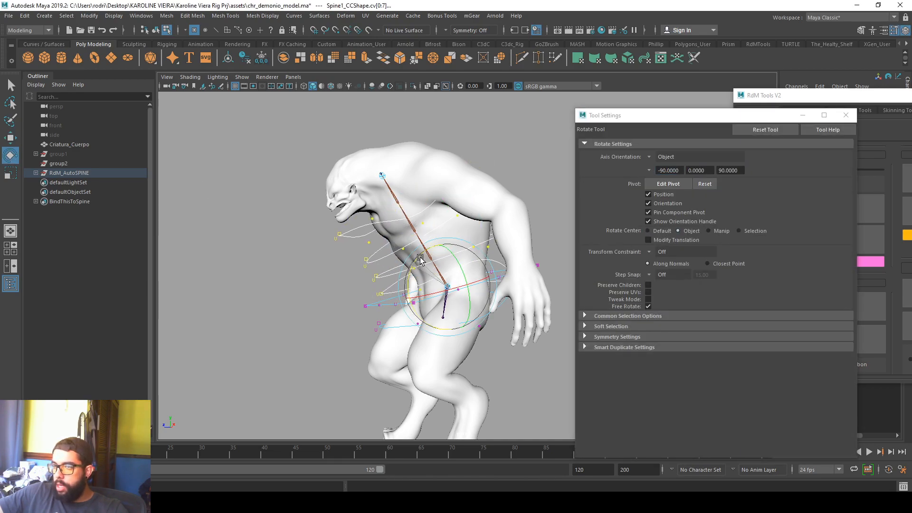
Step: Adjust the spine control curves' vertices around the torso and level the ReverseSpine_CC curve at the pelvis
key(w)
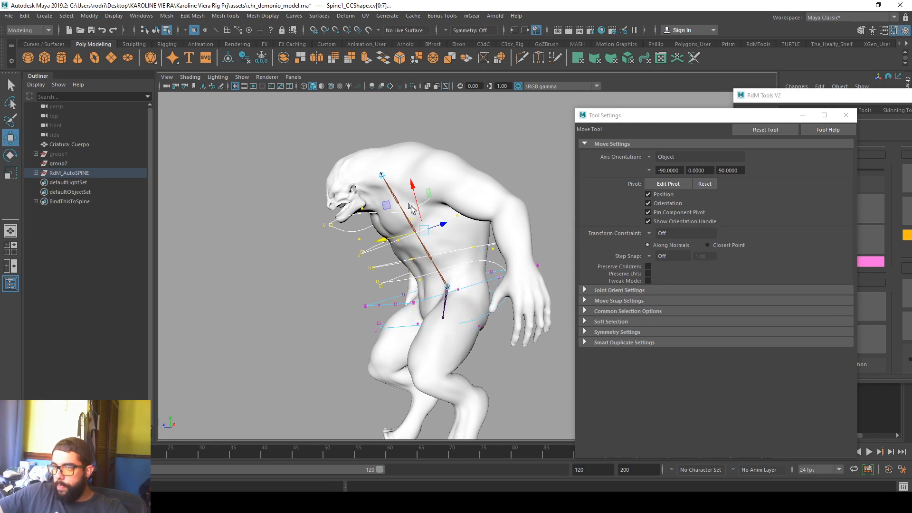
alt+drag(421, 223, 311, 266)
double_click(334, 236)
alt+right_drag(311, 266, 450, 281)
alt+drag(449, 281, 432, 284)
alt+drag(453, 375, 449, 273)
drag(494, 254, 399, 245)
double_click(480, 261)
key(e)
key(w)
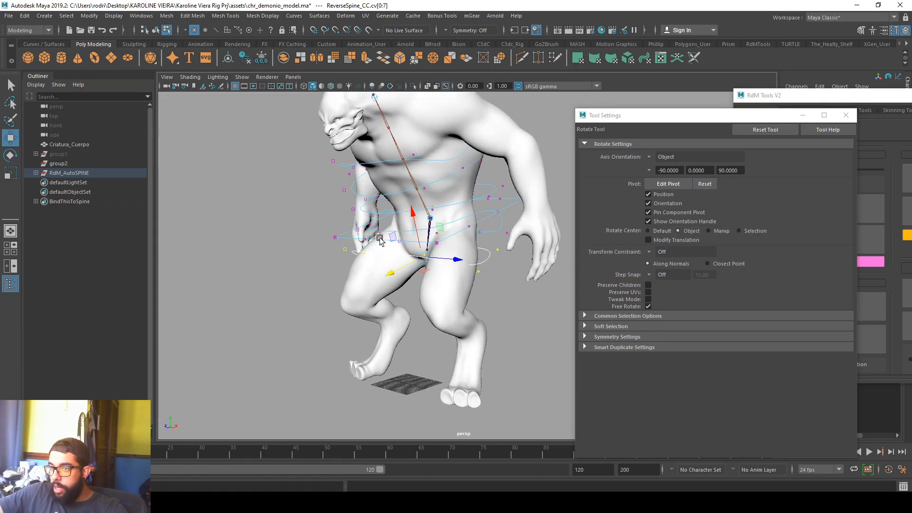
Step: Select all vertices of the COG control's shapes and rotate them to level the control around the hips
alt+drag(405, 271, 353, 239)
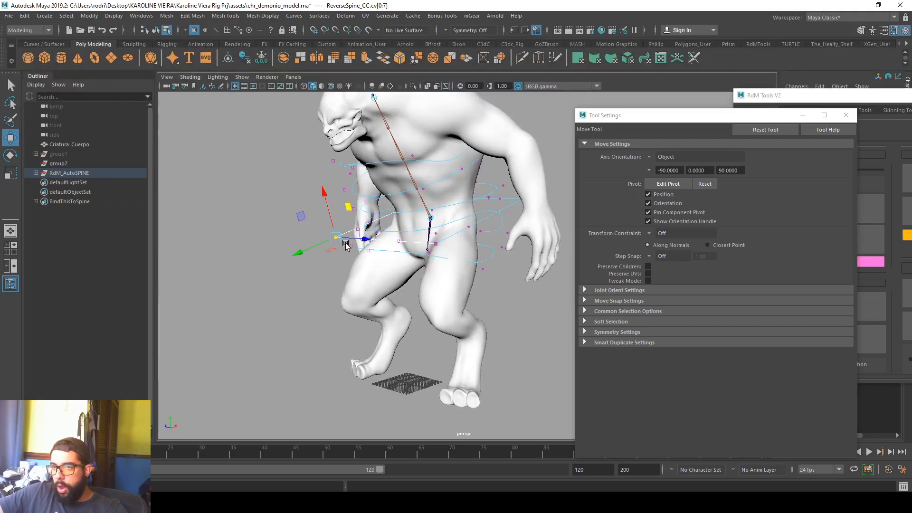
alt+drag(460, 237, 477, 237)
shift+drag(510, 188, 520, 203)
ctrl+right_drag(518, 203, 482, 208)
key(e)
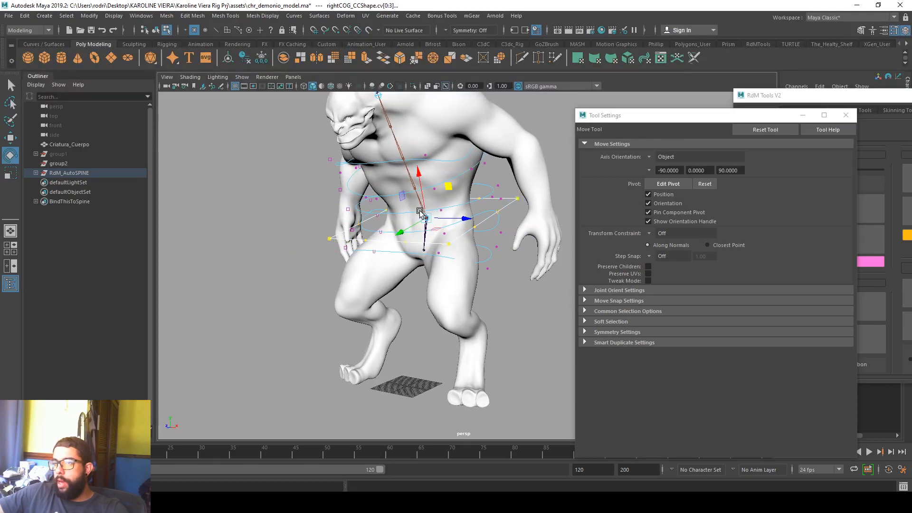
key(w)
key(e)
mouse_move(407, 186)
mouse_down()
mouse_move(415, 178)
mouse_move(417, 188)
mouse_up()
key(w)
mouse_move(407, 231)
alt+mouse_down()
mouse_move(475, 237)
mouse_move(416, 234)
alt+mouse_up()
Step: Return to object selection and examine the reshaped spine controls from the creature's side
right_drag(491, 228, 514, 211)
click(506, 201)
scroll(485, 219, down, 2)
alt+drag(470, 228, 428, 198)
key(ctrl+1)
key(ctrl+1)
key(ctrl+1)
right_click(411, 186)
key(ctrl+1)
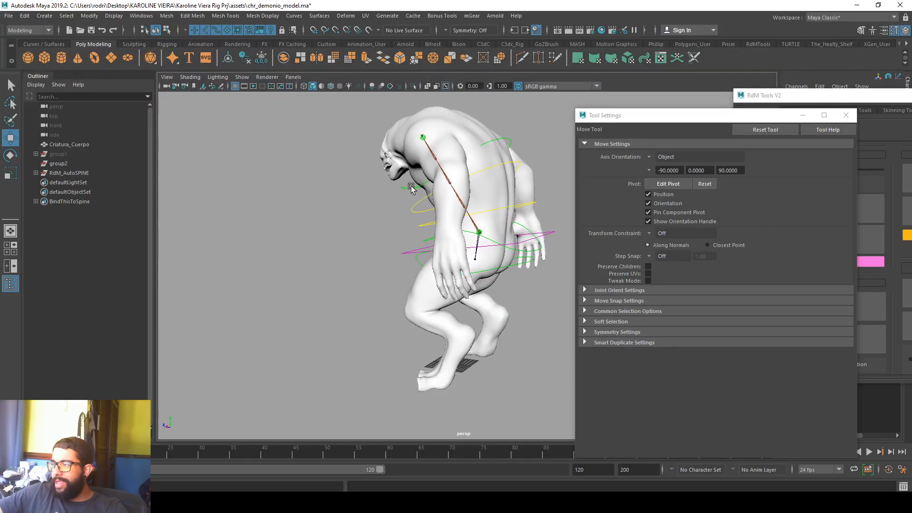
Step: Isolate the Spine_End_CC curve, select all its vertices and rotate them towards horizontal
click(411, 187)
key(ctrl+1)
right_drag(411, 187, 375, 188)
drag(447, 205, 380, 167)
alt+drag(548, 245, 550, 247)
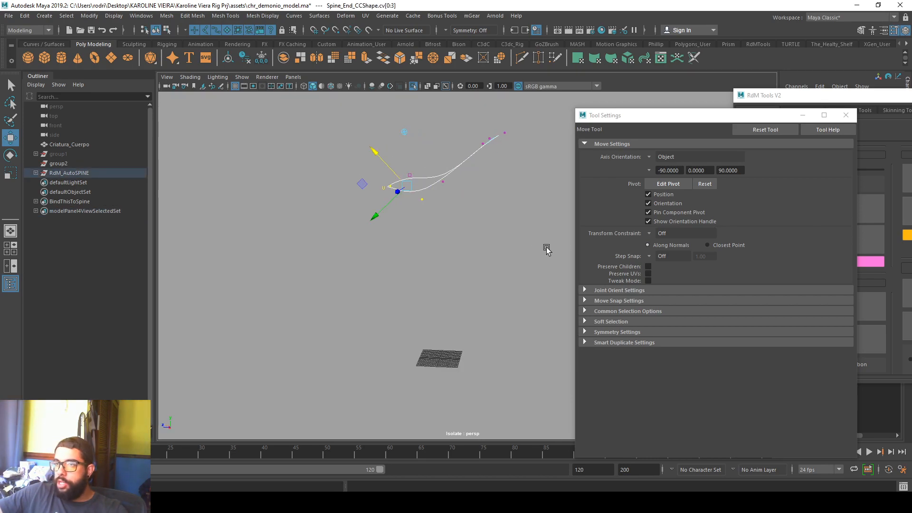
key(ctrl+shift+a)
alt+drag(405, 213, 413, 262)
key(e)
drag(378, 162, 381, 155)
Step: Show the whole creature again and rotate the Spine_End_CC vertices further to level the curve around the chest
key(ctrl+1)
alt+middle_drag(397, 144, 405, 159)
alt+right_drag(405, 159, 412, 151)
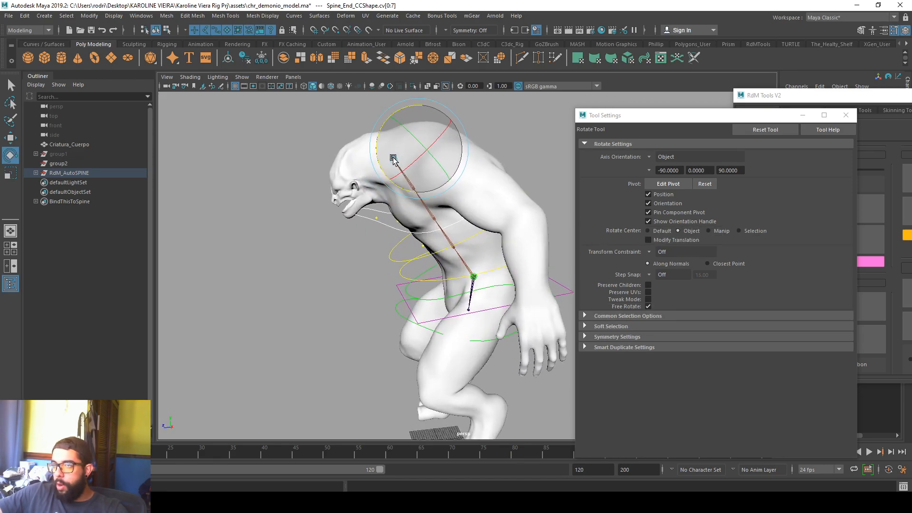
alt+middle_drag(412, 151, 418, 189)
key(w)
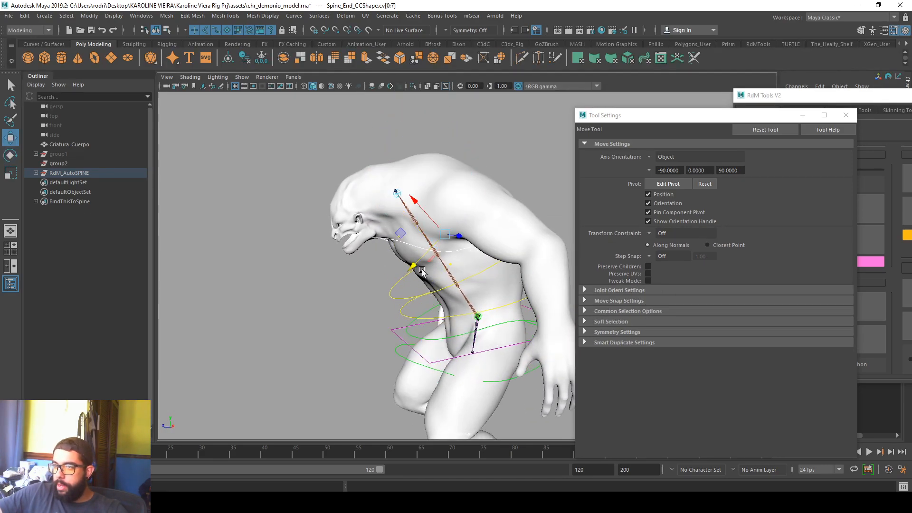
mouse_move(427, 218)
alt+mouse_down()
mouse_move(440, 224)
mouse_move(439, 211)
alt+mouse_up()
key(e)
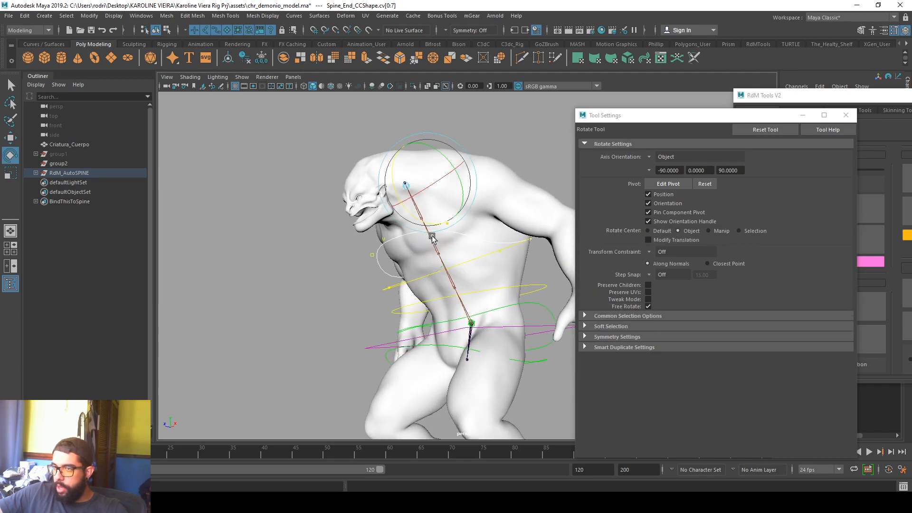
drag(395, 185, 401, 194)
key(w)
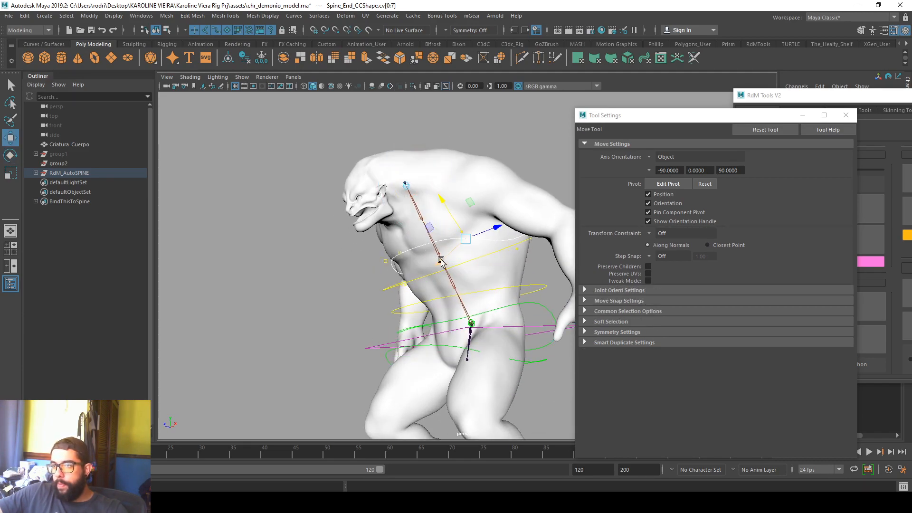
Step: Close the tool settings, move the RdM Tools window clear of the creature and create the head locators
alt+drag(441, 260, 519, 214)
alt+drag(390, 163, 448, 257)
scroll(448, 258, down, 4)
click(847, 116)
drag(850, 97, 712, 78)
click(833, 160)
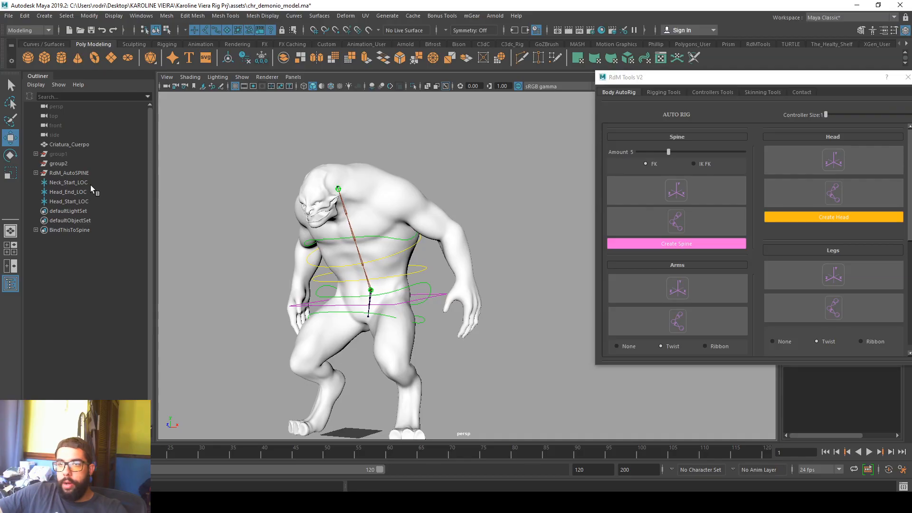
Step: Select the new head locators and frame the creature's head in the side view
drag(91, 183, 94, 200)
key(space)
key(space)
scroll(503, 376, up, 10)
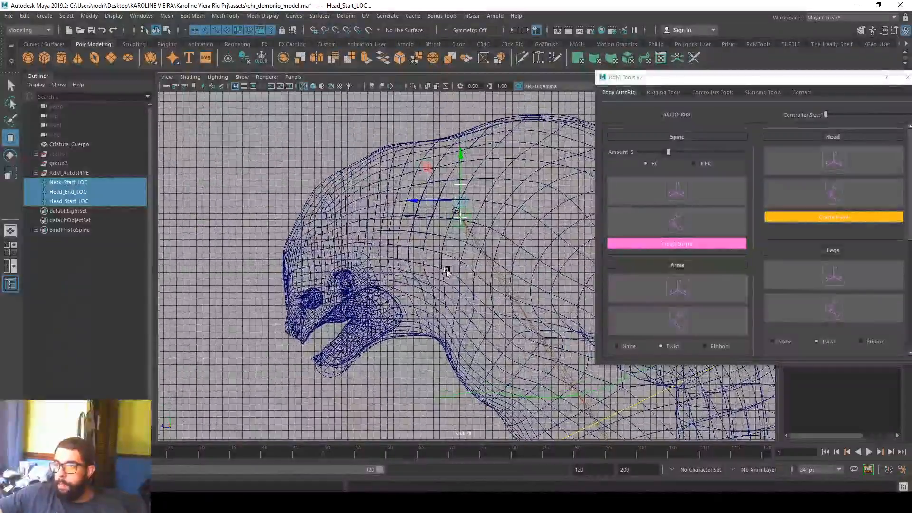
click(81, 201)
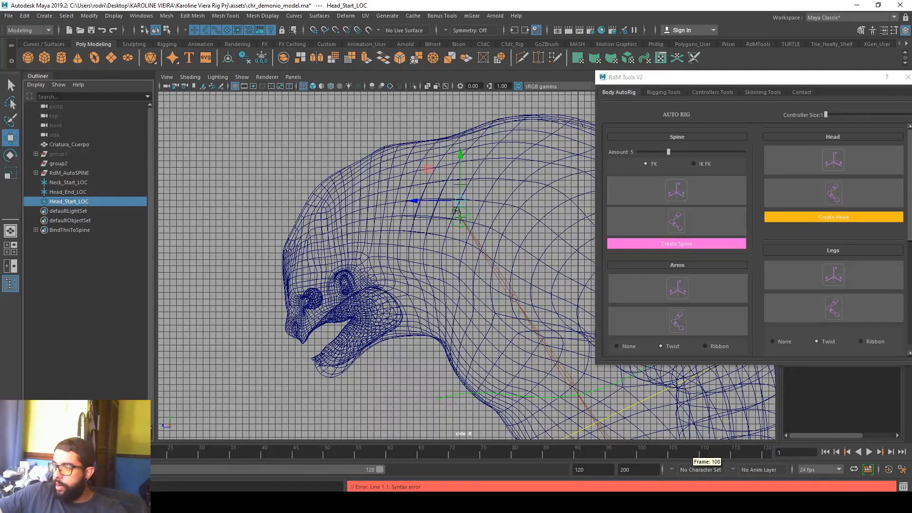
Step: Detach the command line from the main window and close it
drag(6, 487, 15, 489)
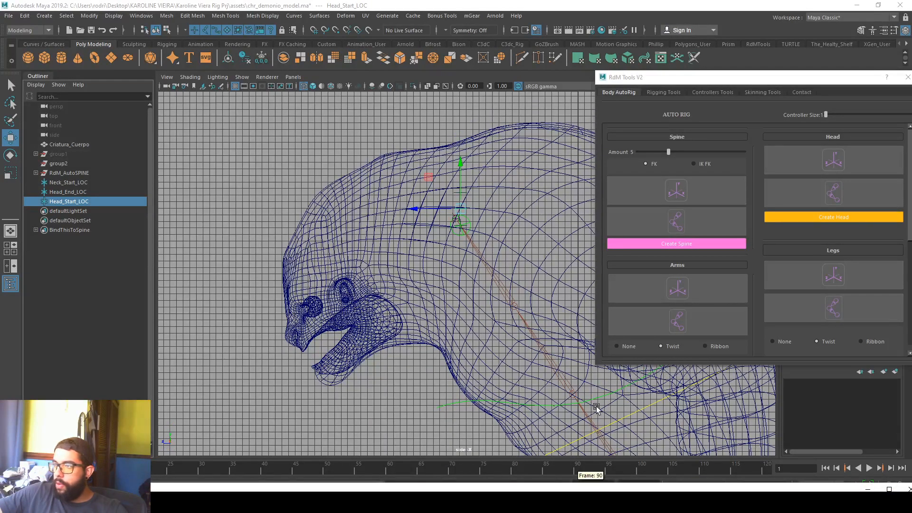
drag(285, 488, 222, 363)
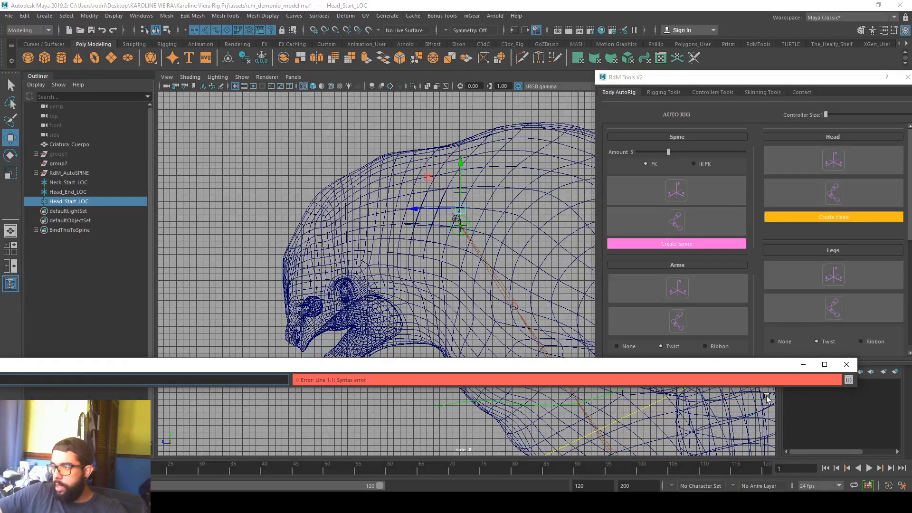
click(847, 365)
Step: Move Head_End_LOC and Head_Start_LOC together from the neck forward into the back of the skull
alt+middle_drag(333, 318, 366, 354)
scroll(366, 354, up, 1)
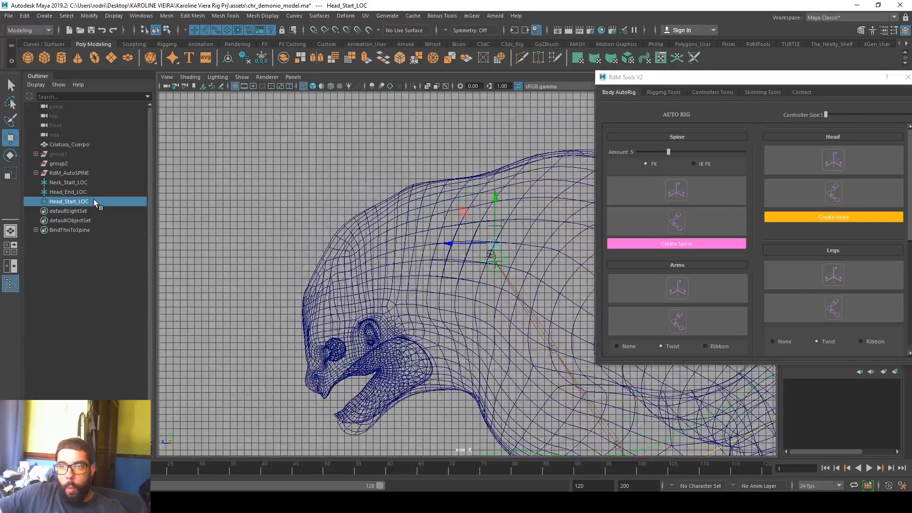
click(82, 192)
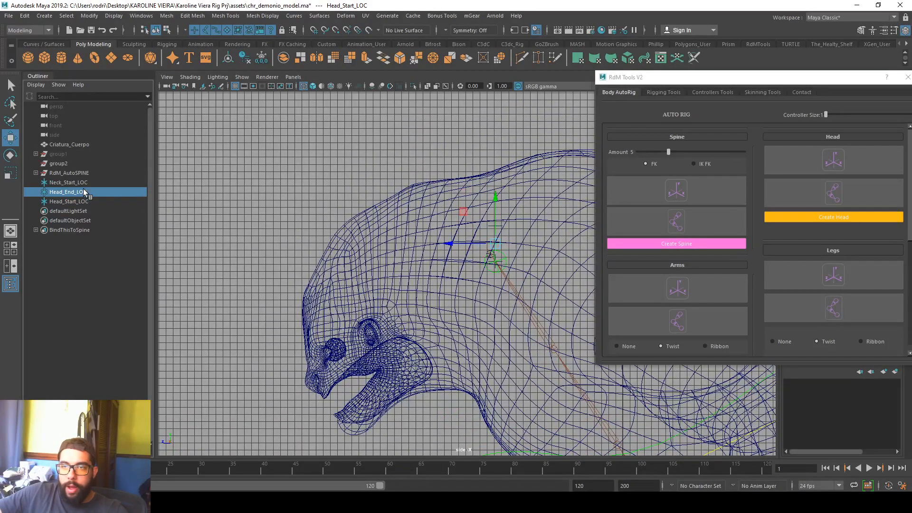
alt+middle_drag(442, 239, 433, 223)
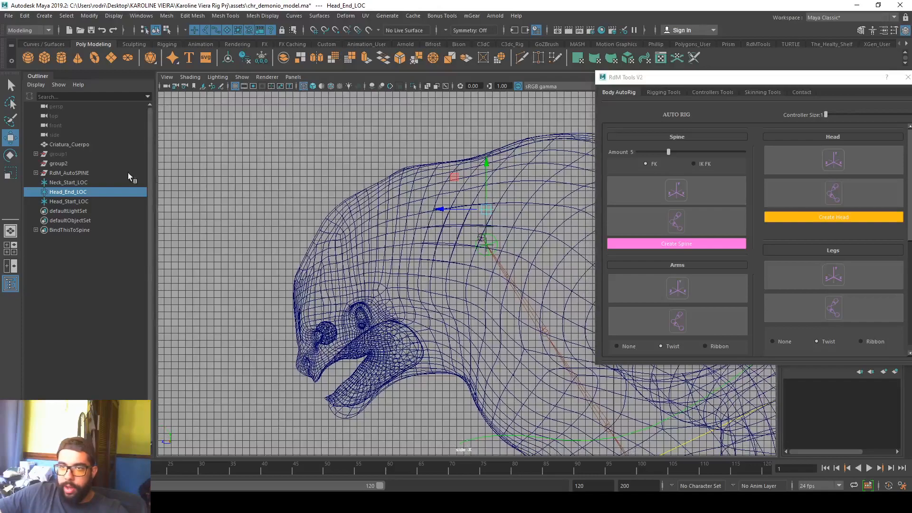
shift+click(87, 201)
drag(498, 205, 404, 250)
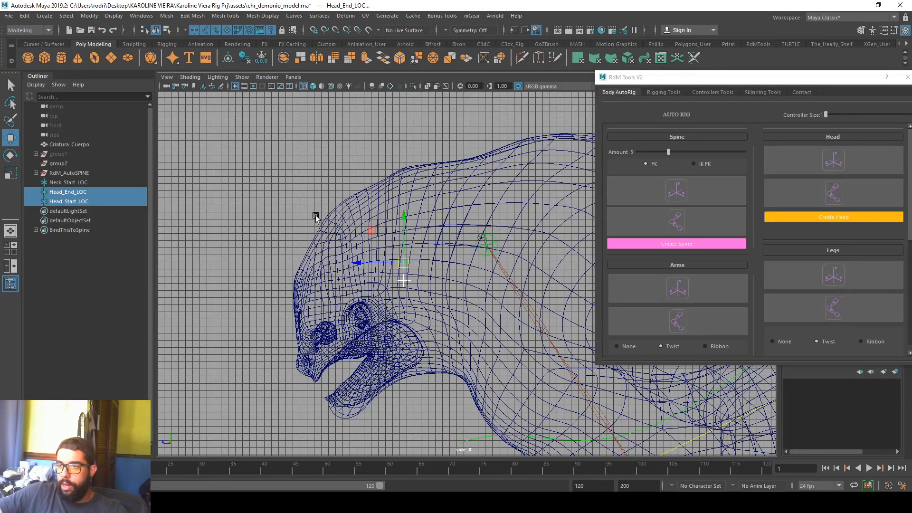
Step: Sketch the skull, the jaw and a head pivot circle over the side view with the Grease Pencil
click(221, 86)
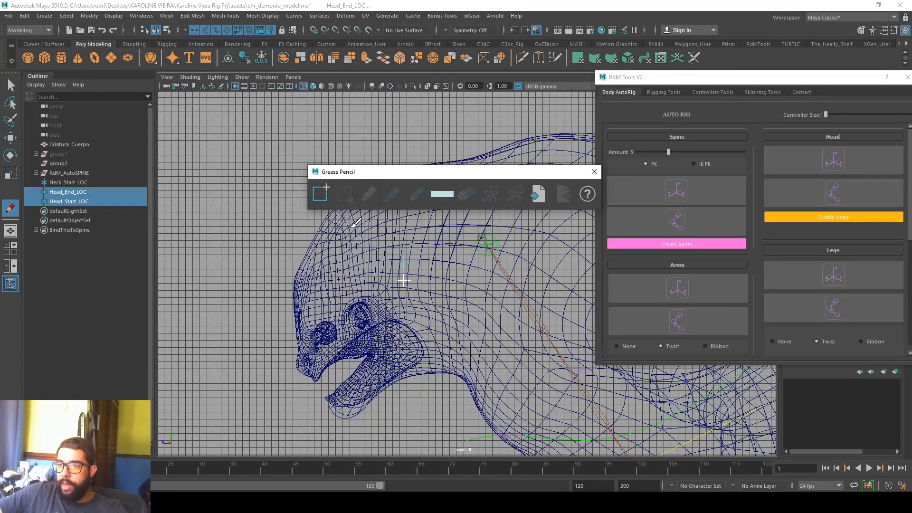
drag(342, 215, 351, 333)
drag(374, 203, 343, 220)
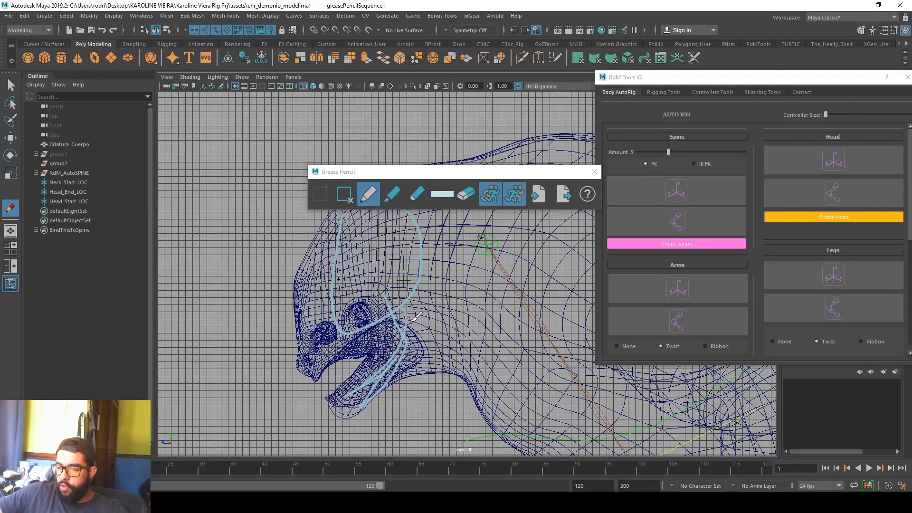
alt+middle_drag(418, 291, 429, 322)
alt+right_drag(429, 321, 396, 303)
mouse_move(396, 303)
alt+middle_down()
mouse_move(402, 317)
mouse_move(382, 252)
mouse_move(391, 260)
alt+middle_up()
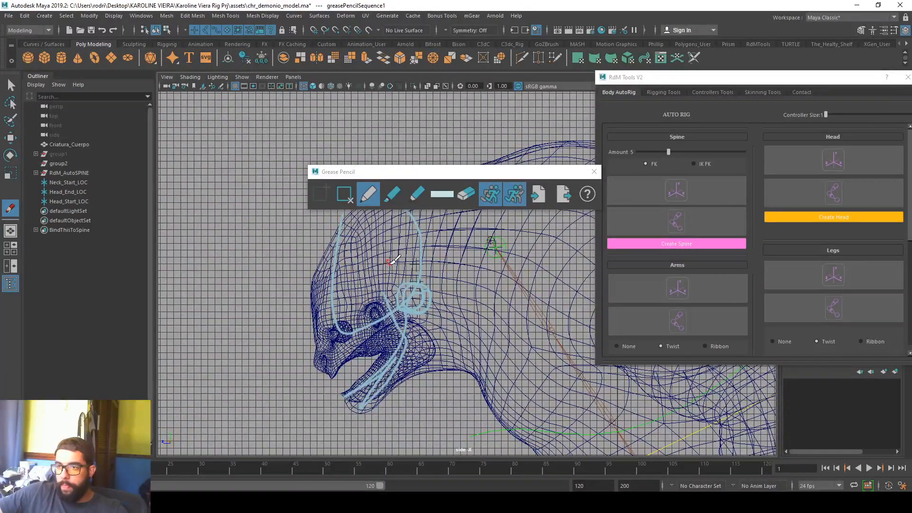
Step: Select Head_End_LOC and Head_Start_LOC and move them closer to the sketched head pivot circle
click(78, 191)
shift+click(84, 202)
key(w)
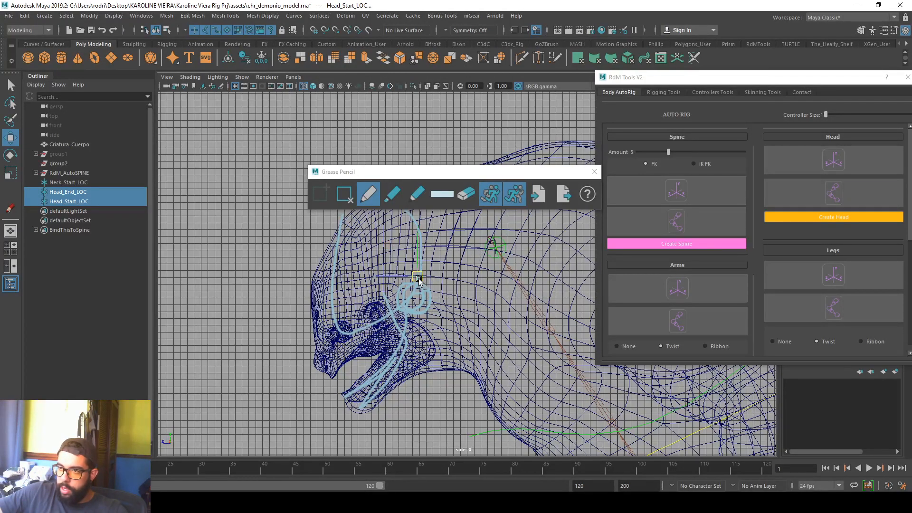
mouse_move(418, 245)
alt+middle_down()
mouse_move(414, 266)
mouse_move(408, 255)
alt+middle_up()
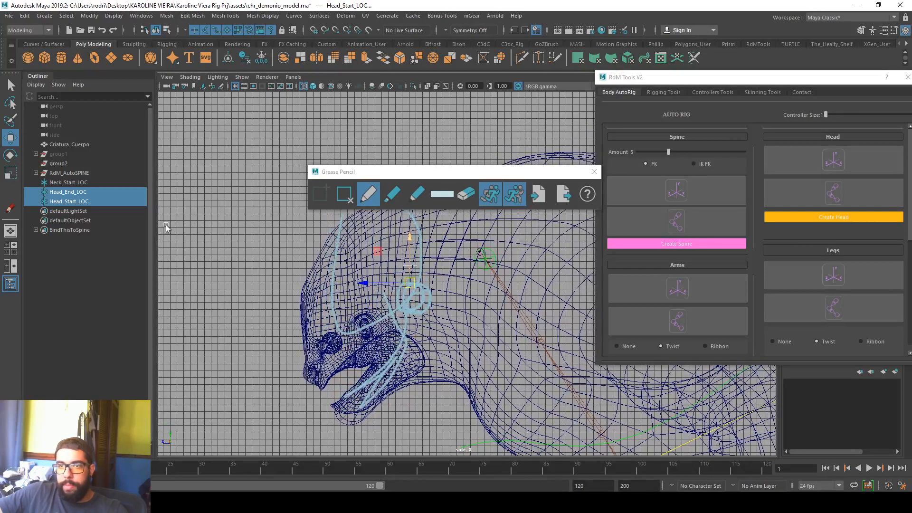
Step: Move Head_End_LOC up to the top of the skull and delete the Grease Pencil sketch
click(81, 195)
drag(413, 272, 298, 244)
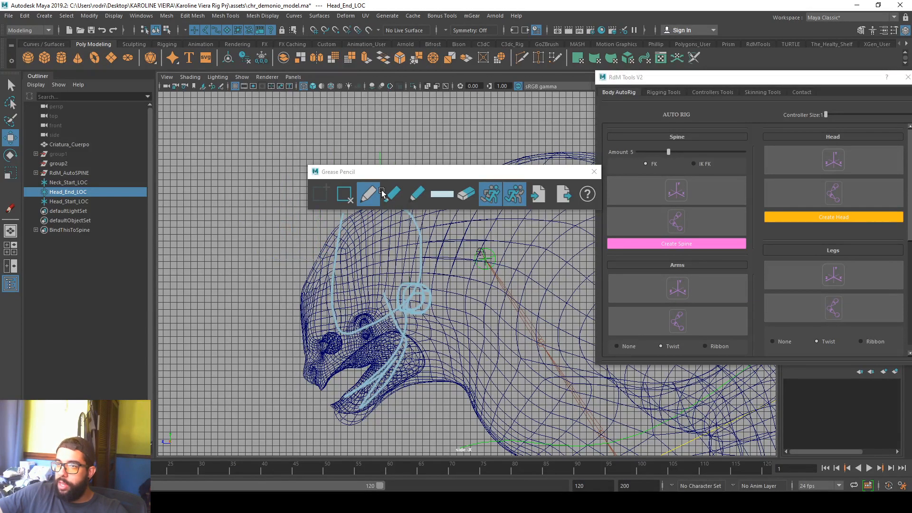
mouse_move(421, 239)
alt+middle_down()
mouse_move(347, 264)
mouse_move(375, 268)
alt+middle_up()
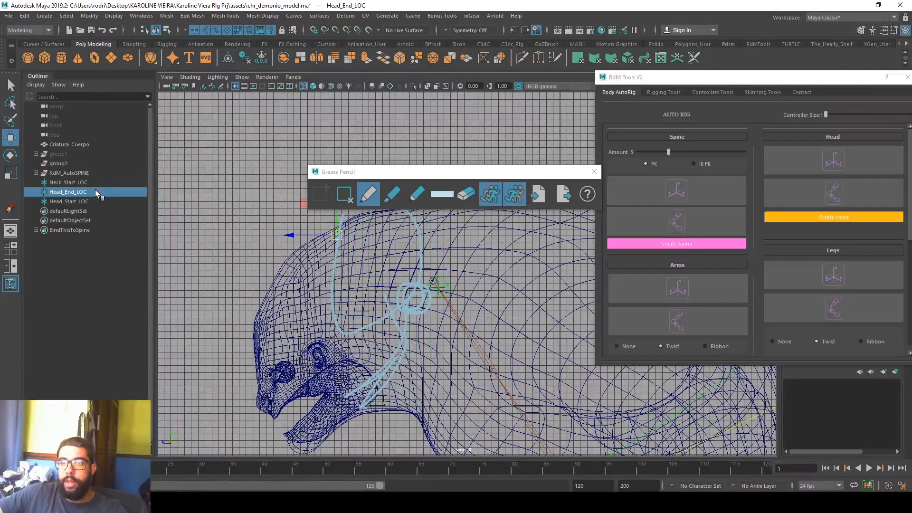
click(345, 195)
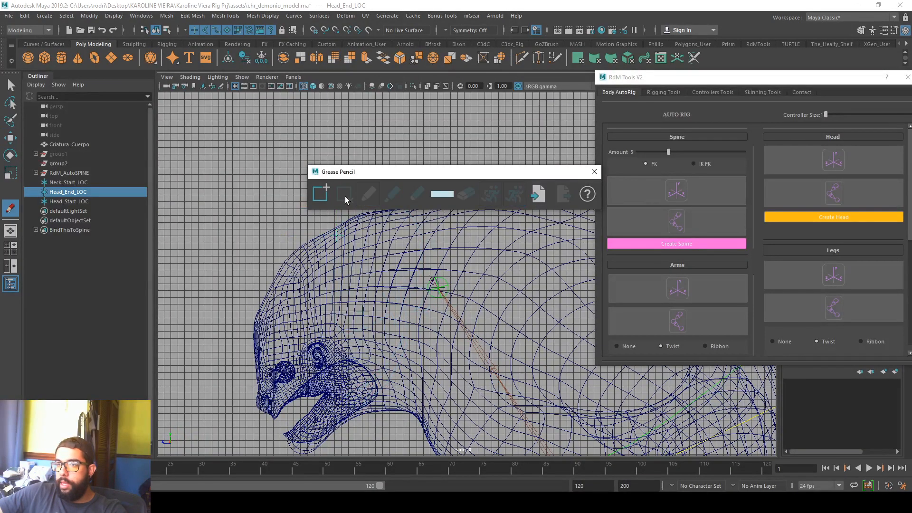
click(588, 176)
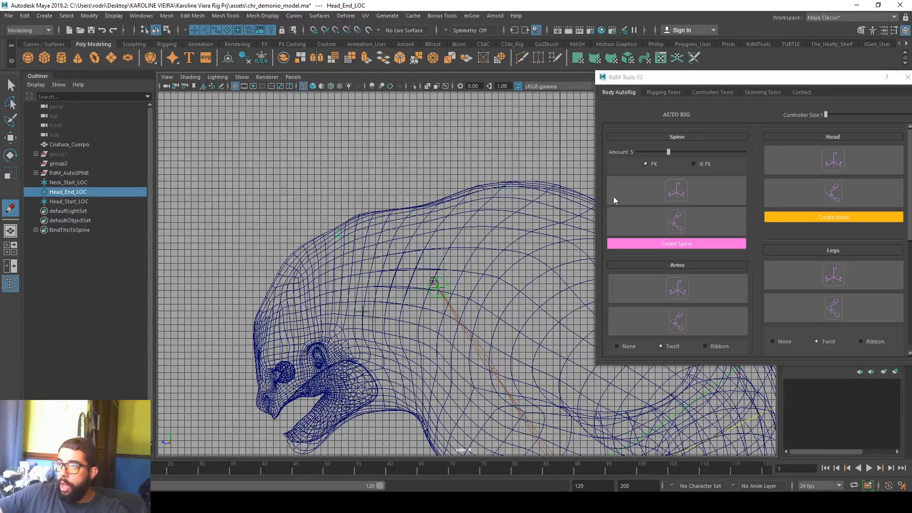
Step: Build the head joints from the locators and display the creature textured in the perspective view
click(793, 196)
key(space)
alt+drag(496, 210, 458, 244)
scroll(418, 233, up, 4)
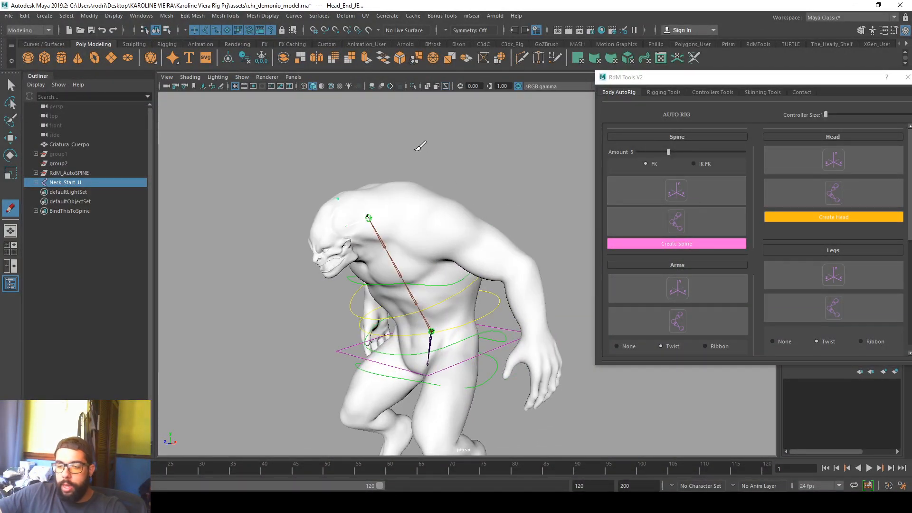
key(6)
alt+middle_drag(369, 218, 409, 232)
scroll(431, 240, up, 2)
alt+drag(431, 240, 469, 246)
Step: Create the head rig, check the Head_CC control's axes and undo back to the head locators
click(802, 218)
key(q)
key(e)
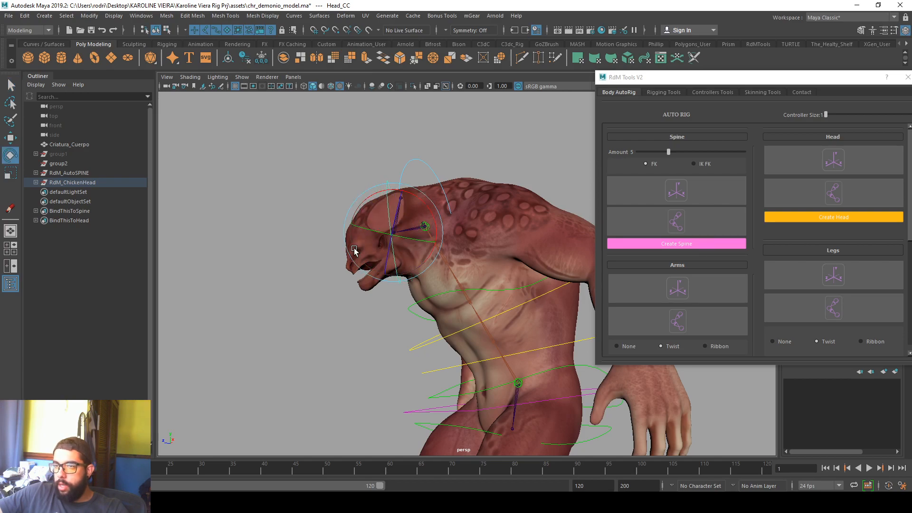
mouse_move(354, 250)
alt+mouse_down()
mouse_move(345, 243)
mouse_move(363, 240)
mouse_move(374, 211)
mouse_move(369, 242)
alt+mouse_up()
key(w)
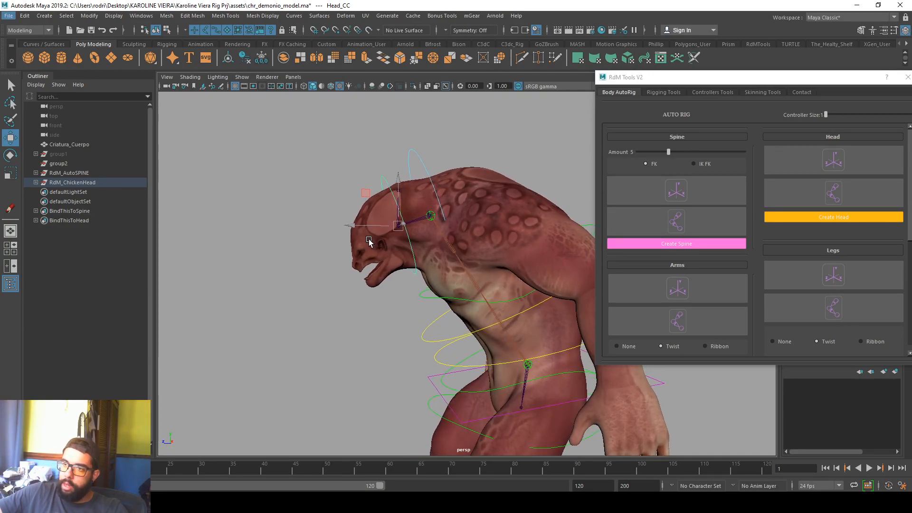
key(ctrl+z)
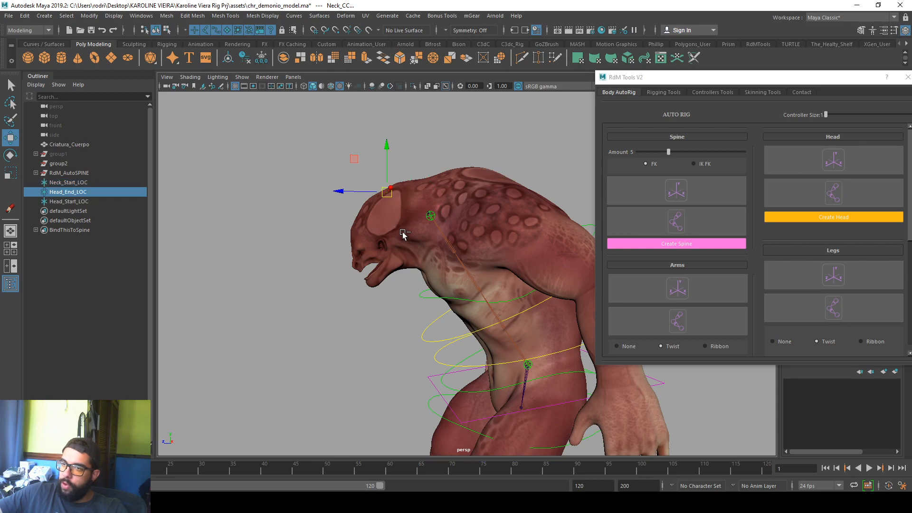
Step: Move Head_End_LOC to the front of the forehead and build the head joints and rig from it
alt+drag(397, 233, 354, 188)
drag(377, 159, 377, 196)
click(359, 168)
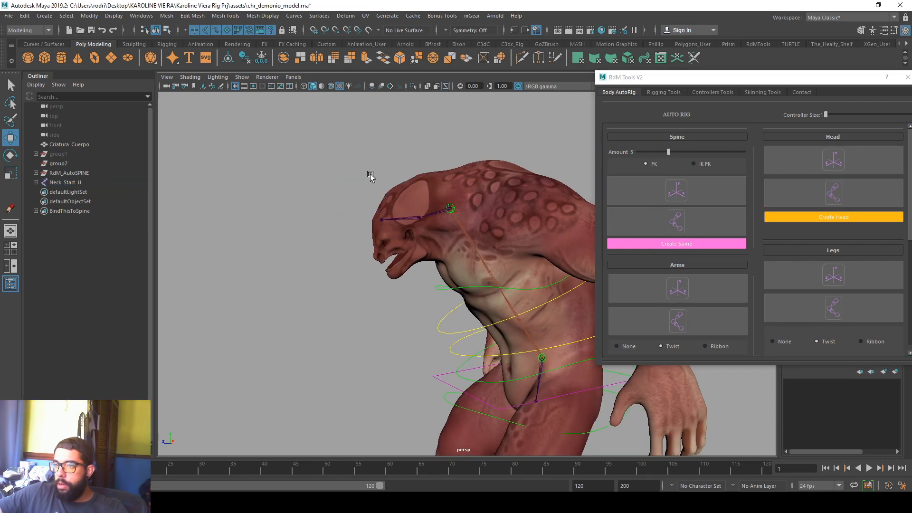
click(774, 215)
Step: Examine the rotate and move axes of Head_CC on the forward-pointing head rig
click(383, 219)
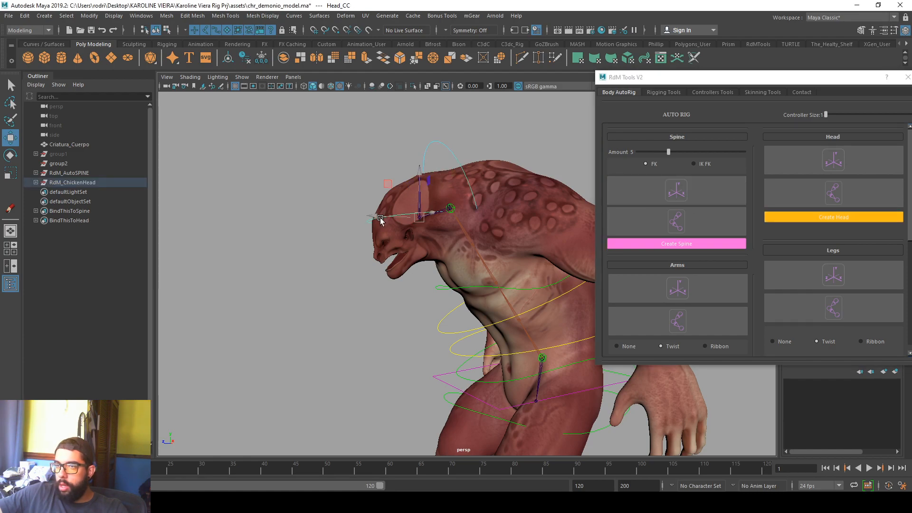
key(e)
drag(383, 220, 409, 245)
key(e)
click(394, 227)
key(w)
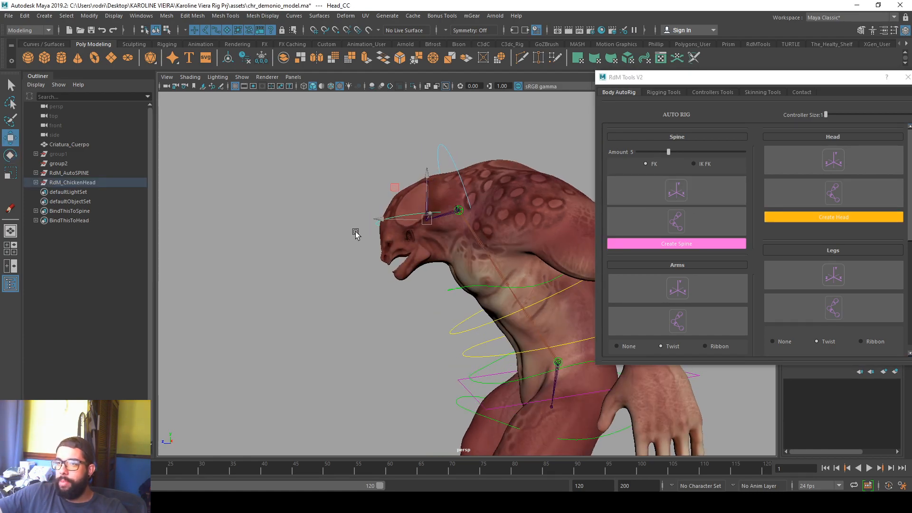
alt+drag(348, 232, 398, 241)
Step: Undo the forward-pointing head rig and rebuild it with Head_End_LOC at the top of the skull
key(ctrl+z)
key(ctrl+z)
key(ctrl+z)
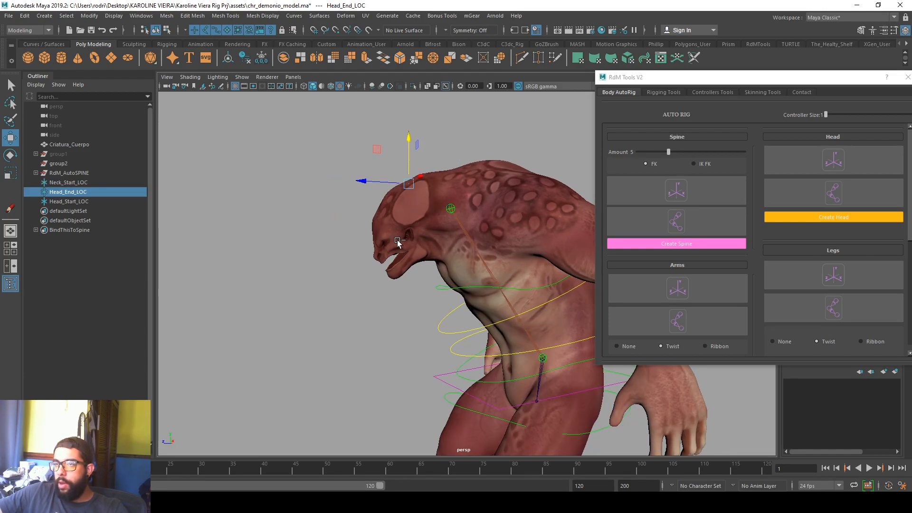
click(842, 218)
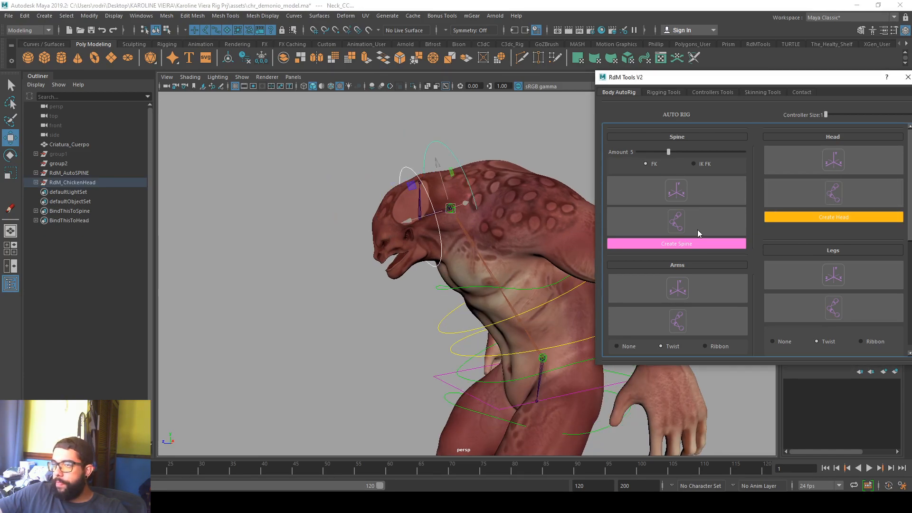
Step: Select the Head_CC control and examine the rebuilt head rig from the creature's front
alt+drag(364, 190, 396, 183)
click(382, 170)
click(390, 172)
scroll(316, 207, down, 4)
alt+drag(316, 207, 493, 248)
alt+drag(440, 217, 464, 227)
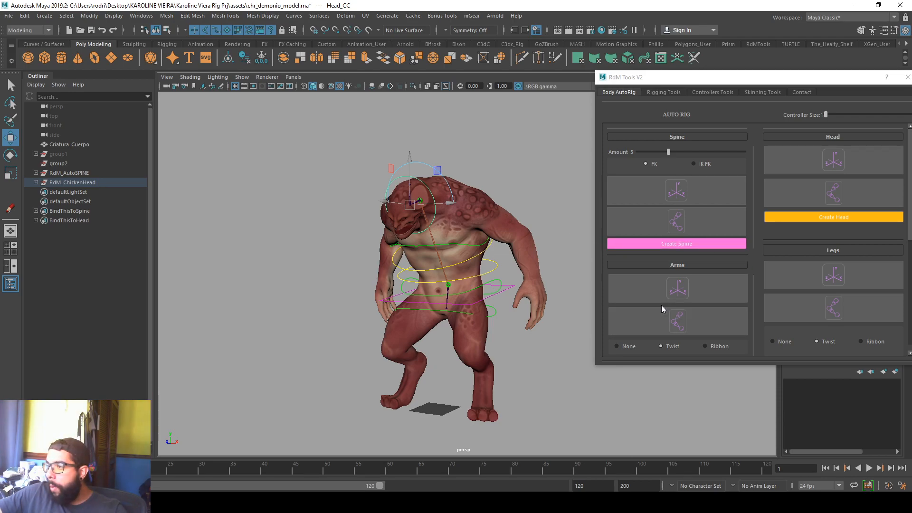
Step: Create the left arm locators and select the clavicle, shoulder, elbow and wrist locators in the front view
click(696, 291)
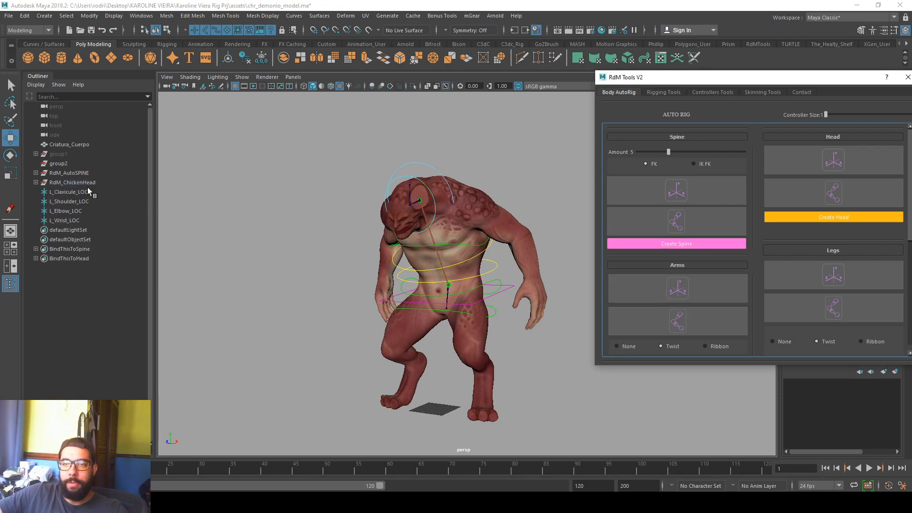
alt+right_drag(361, 251, 364, 268)
alt+drag(364, 268, 400, 285)
alt+right_drag(401, 285, 426, 275)
key(space)
key(space)
alt+right_drag(370, 285, 316, 171)
alt+middle_drag(316, 171, 191, 329)
alt+right_drag(191, 329, 205, 327)
drag(342, 175, 425, 212)
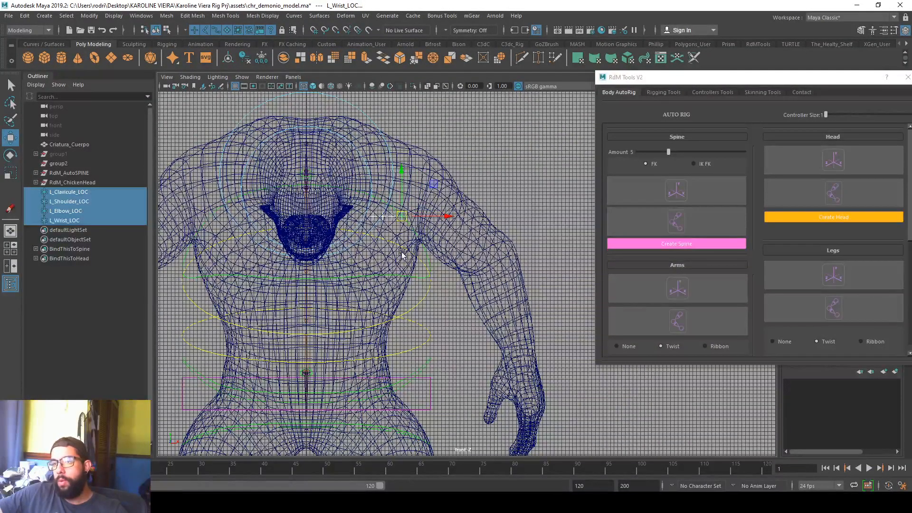
Step: Switch to the browser, enlarge the Sketch-Esqueleton skeleton reference among the image results, and return to Maya
key(6)
alt+middle_drag(391, 257, 386, 238)
alt+right_drag(387, 238, 397, 239)
alt+middle_drag(397, 239, 407, 241)
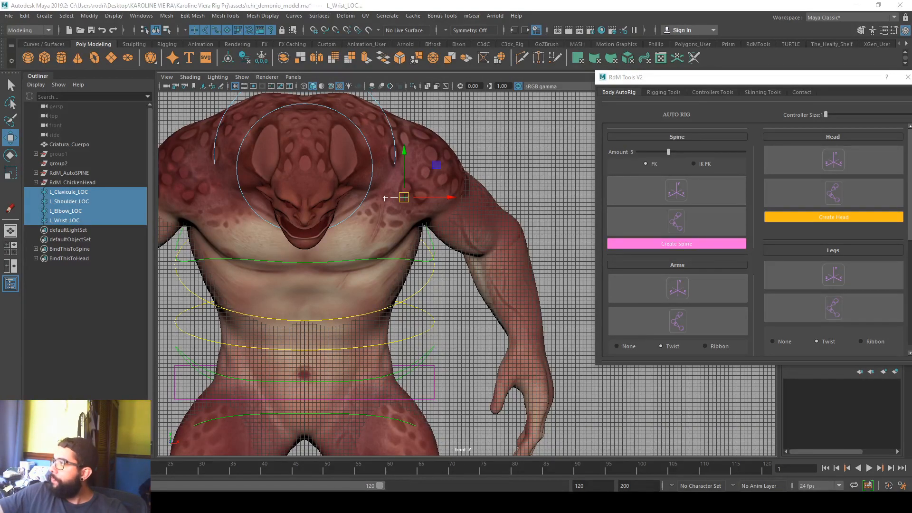
key(alt+Tab)
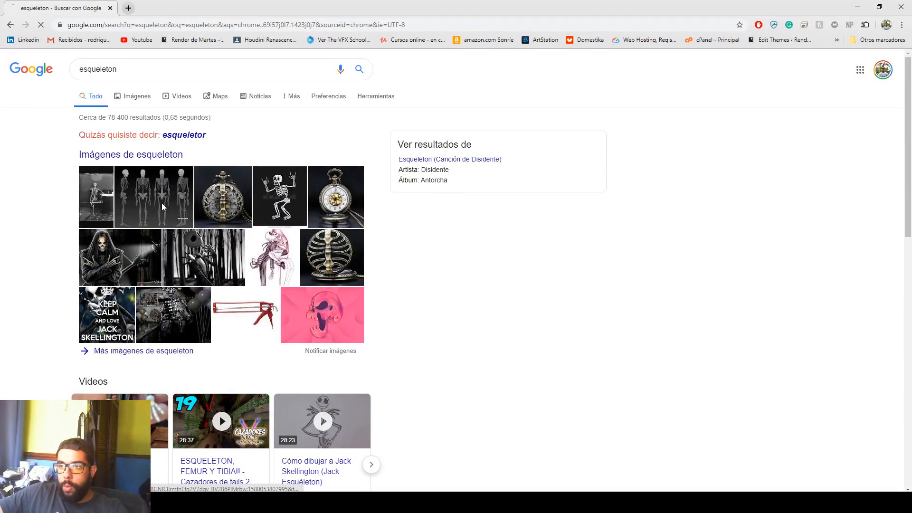
click(162, 204)
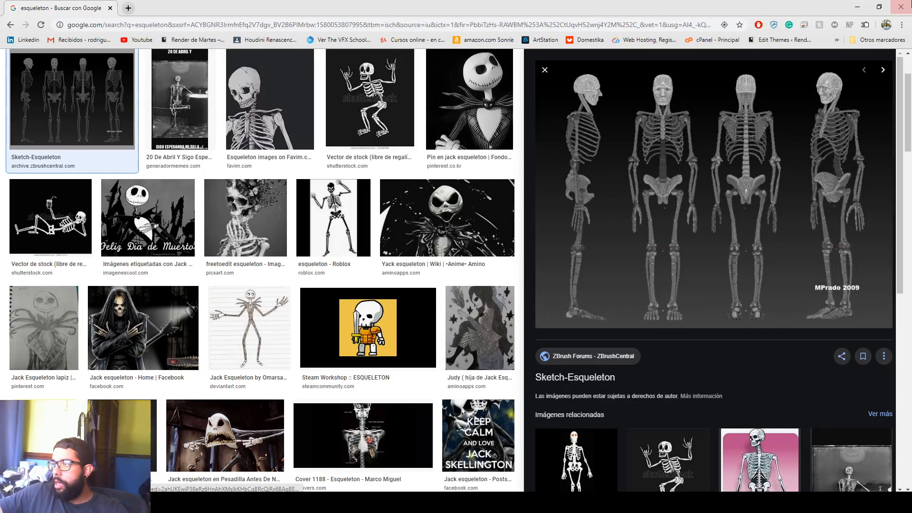
key(alt+Tab)
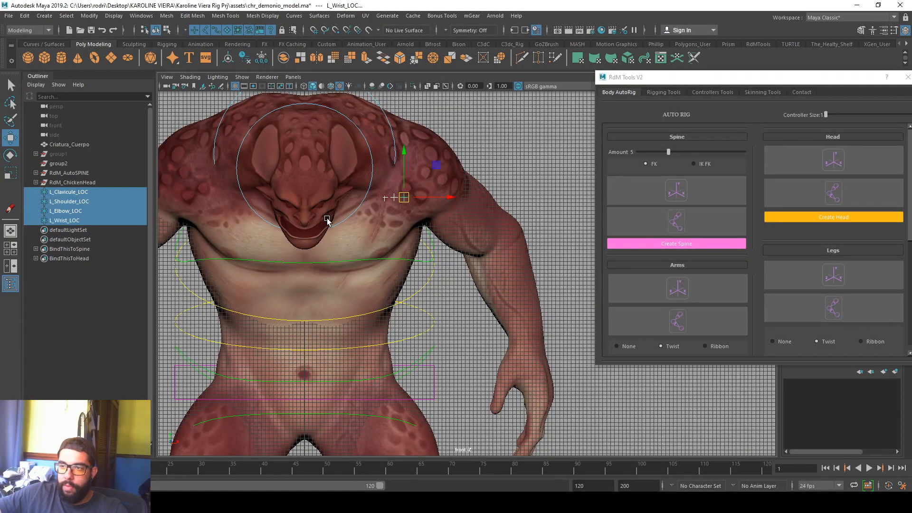
Step: Move L_Clavicule_LOC inward beside the body's centre line at the upper chest in the wireframe front view
scroll(406, 226, up, 2)
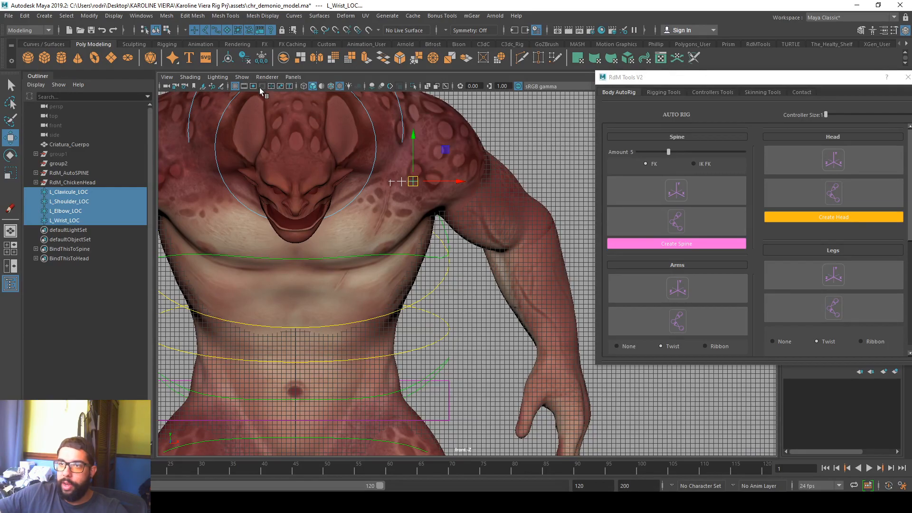
key(4)
alt+middle_drag(161, 176, 206, 174)
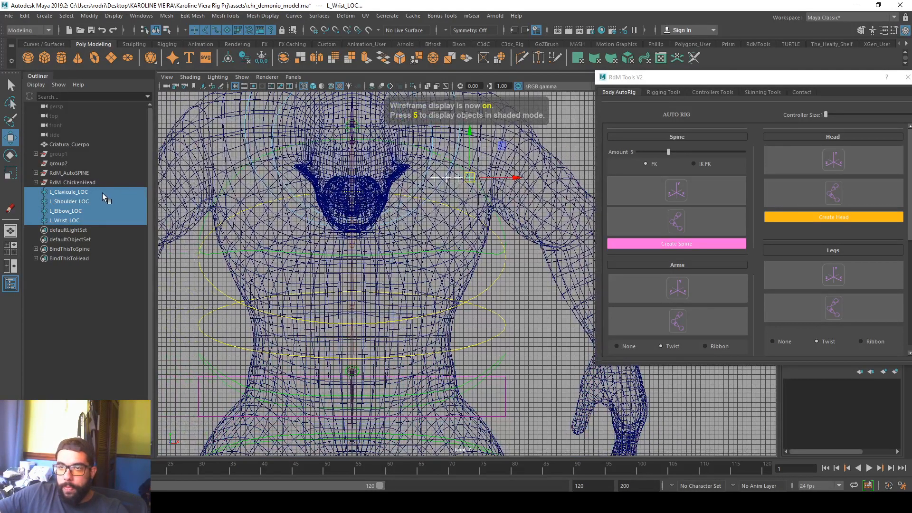
click(104, 192)
scroll(420, 170, up, 2)
drag(434, 182, 360, 221)
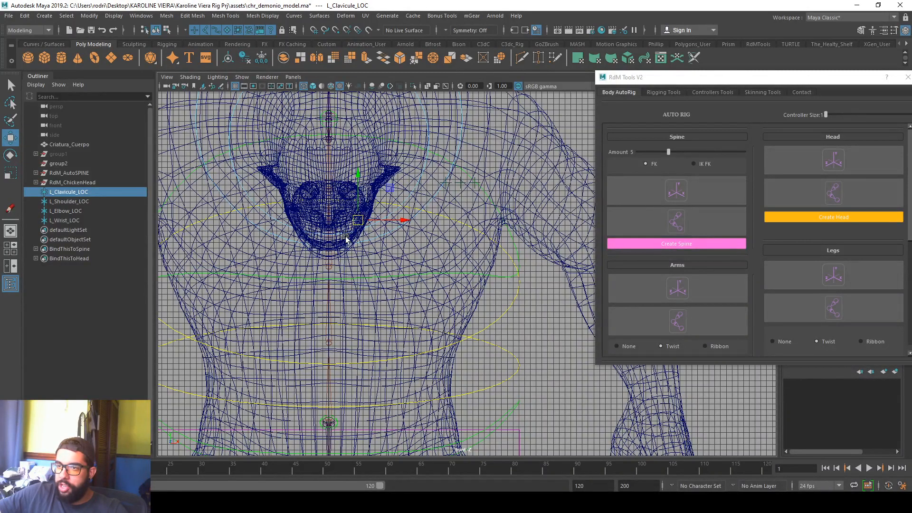
Step: Clear the accidental body selection and move L_Shoulder_LOC into the left shoulder in the front view
shift+click(400, 249)
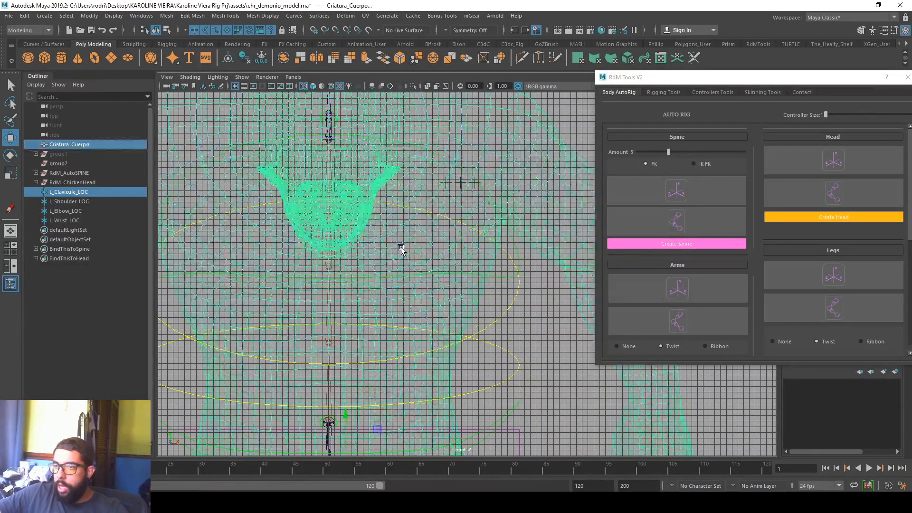
key(space)
key(space)
alt+drag(533, 212, 502, 210)
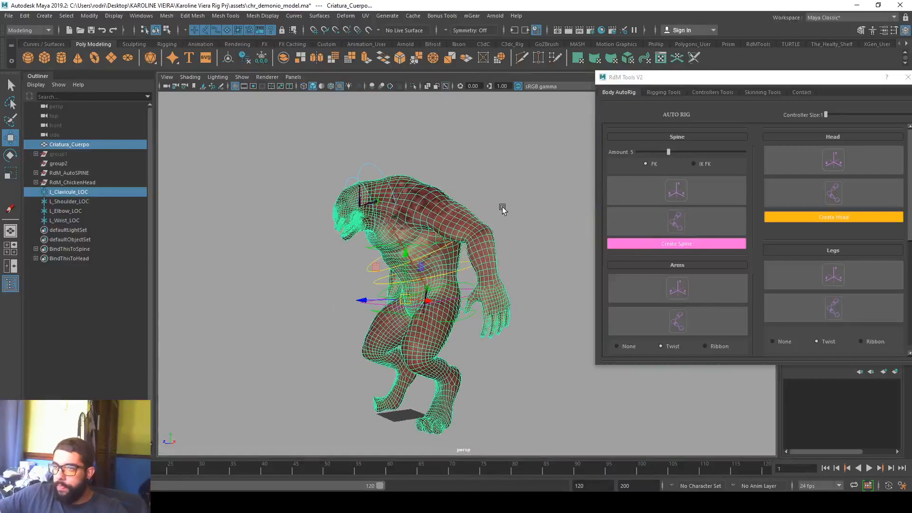
click(503, 209)
key(space)
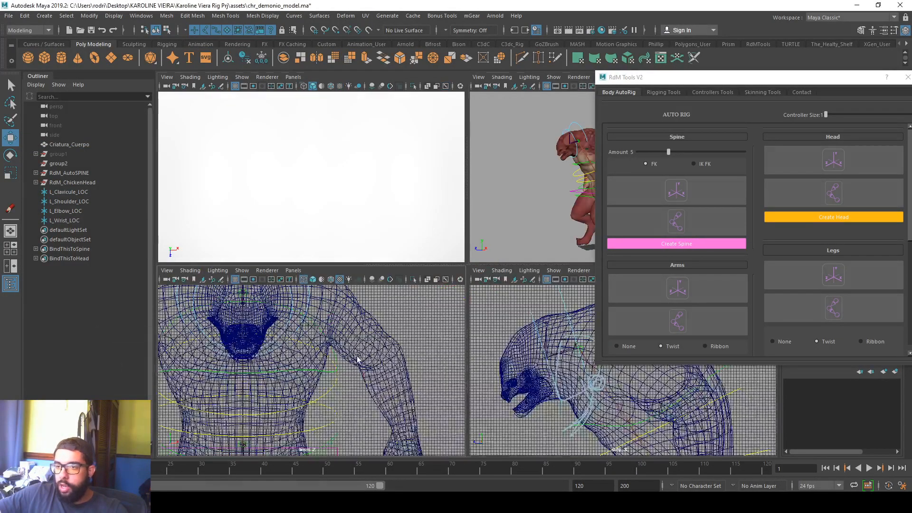
key(space)
click(97, 202)
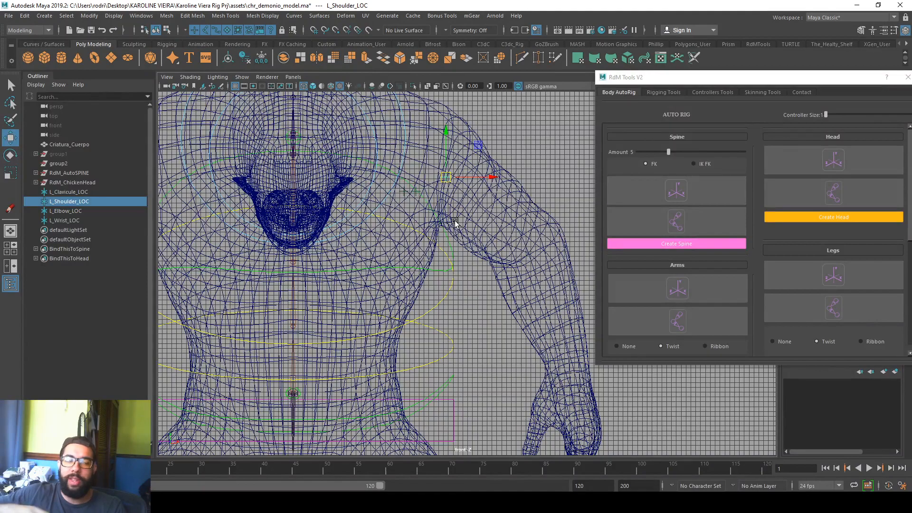
alt+middle_drag(469, 232, 450, 228)
alt+right_drag(463, 212, 467, 201)
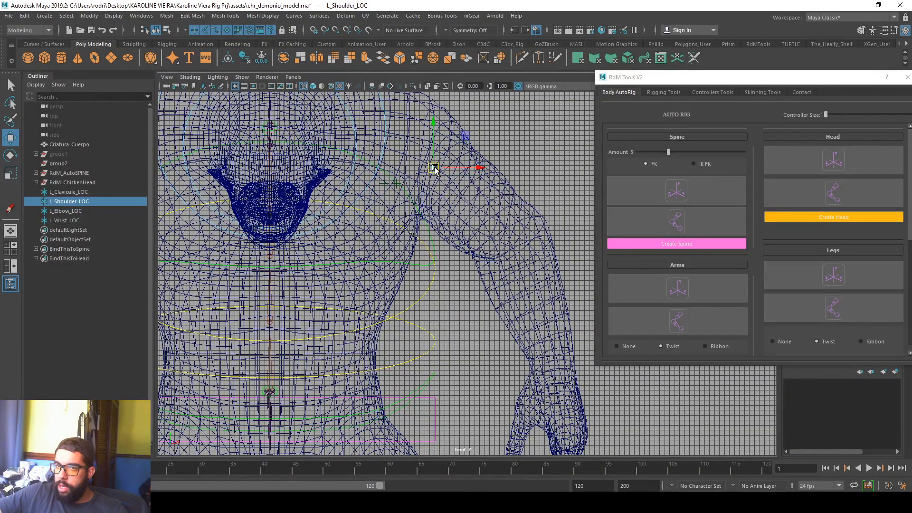
Step: Move L_Wrist_LOC down to the creature's left wrist in the front view
click(98, 222)
scroll(387, 207, down, 2)
drag(405, 206, 538, 351)
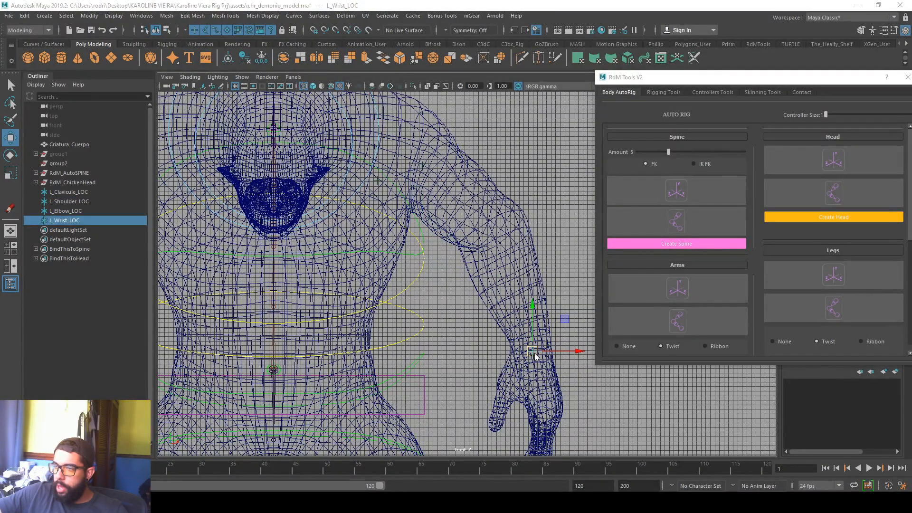
Step: Set the depth of L_Elbow_LOC at the creature's left elbow in the perspective view
key(space)
key(space)
scroll(471, 300, up, 3)
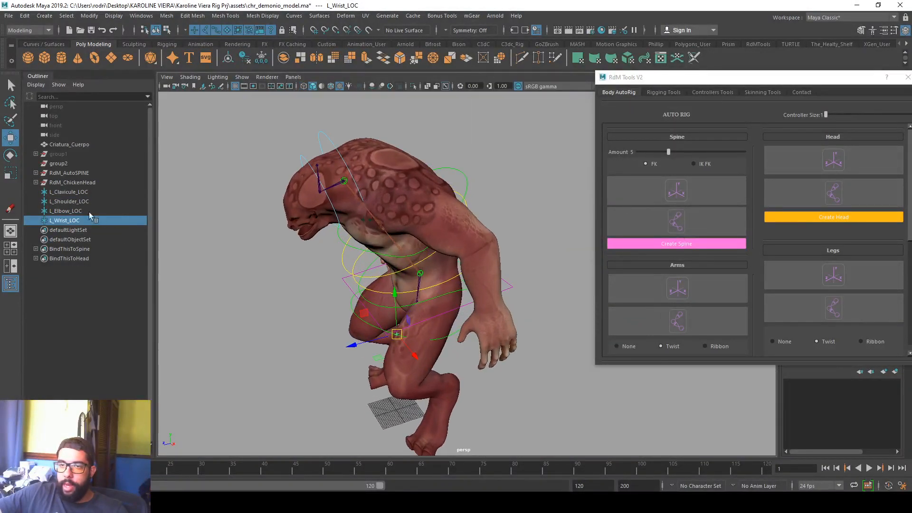
click(99, 211)
alt+middle_drag(396, 254, 411, 268)
drag(374, 237, 501, 274)
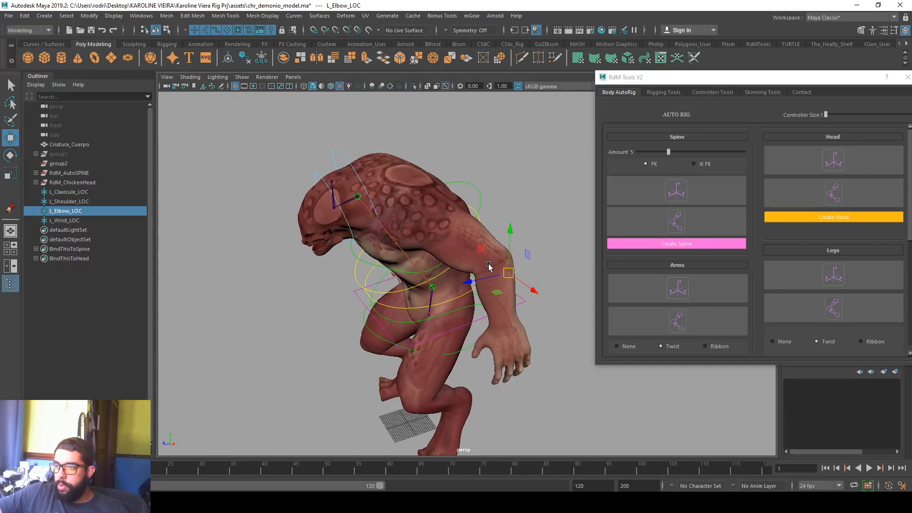
alt+right_drag(488, 267, 555, 285)
Step: Scale up the left arm locators together so they stand out from the body mesh
alt+drag(439, 278, 469, 253)
drag(71, 192, 87, 221)
key(r)
drag(502, 413, 620, 424)
scroll(562, 403, down, 1)
drag(500, 404, 452, 406)
alt+drag(444, 387, 372, 297)
Step: Move the shoulder locator back in depth into the left shoulder and show wireframe over the shaded body
click(352, 269)
key(w)
drag(333, 272, 429, 343)
key(r)
key(w)
click(331, 86)
alt+middle_drag(515, 359, 482, 316)
alt+right_drag(482, 316, 553, 342)
drag(362, 323, 299, 290)
alt+middle_drag(331, 271, 361, 346)
alt+drag(361, 347, 342, 341)
alt+right_drag(444, 368, 411, 381)
alt+middle_drag(411, 381, 394, 273)
alt+drag(394, 273, 403, 295)
alt+right_drag(403, 295, 463, 307)
alt+drag(463, 306, 509, 301)
Step: Move L_Wrist_LOC back in depth until it sits on the left wrist
click(467, 343)
click(479, 349)
alt+drag(480, 350, 430, 359)
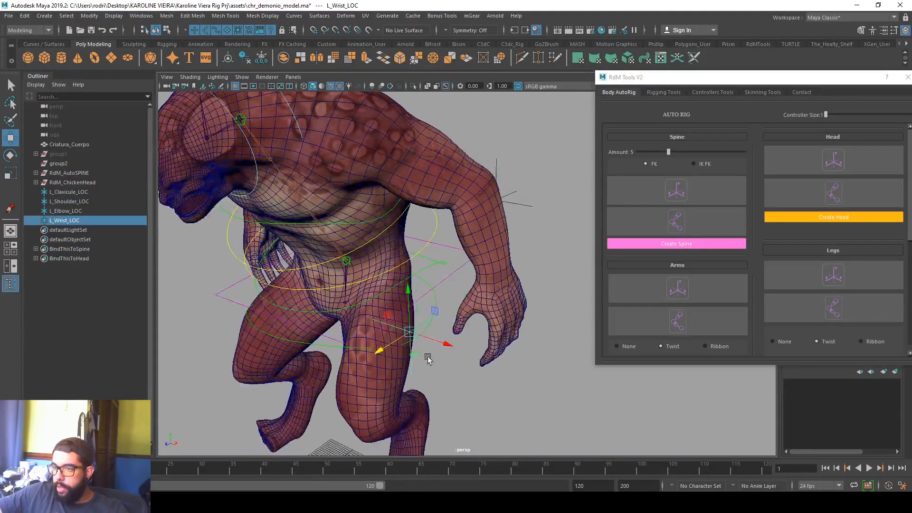
drag(488, 307, 489, 307)
alt+drag(489, 307, 419, 325)
alt+right_drag(418, 325, 422, 308)
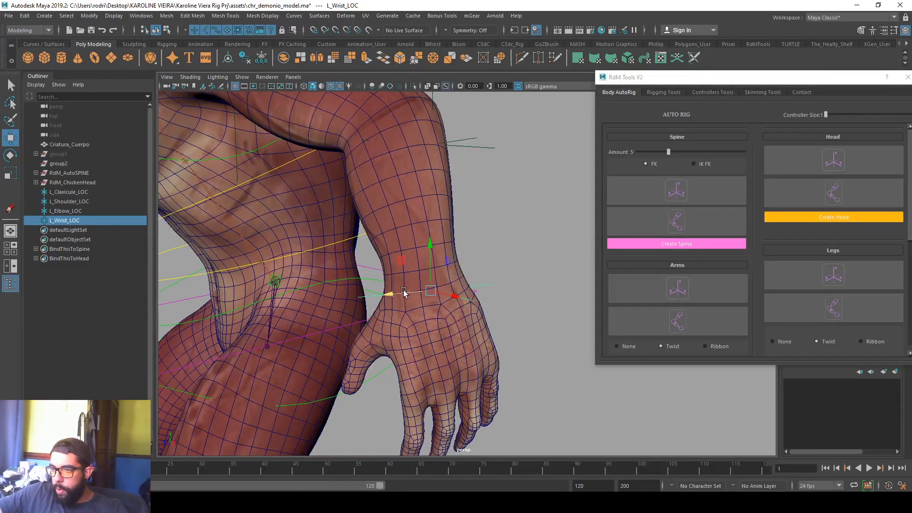
Step: Enlarge L_Clavicule_LOC and adjust its position in the upper chest from the side
alt+drag(388, 309, 393, 236)
alt+right_drag(392, 236, 348, 272)
alt+middle_drag(348, 273, 399, 290)
alt+drag(399, 290, 310, 255)
click(88, 192)
key(r)
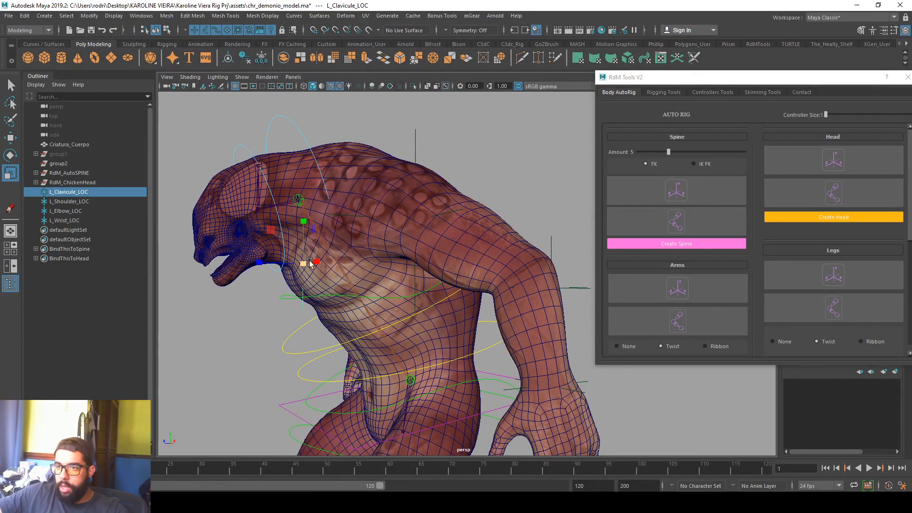
key(w)
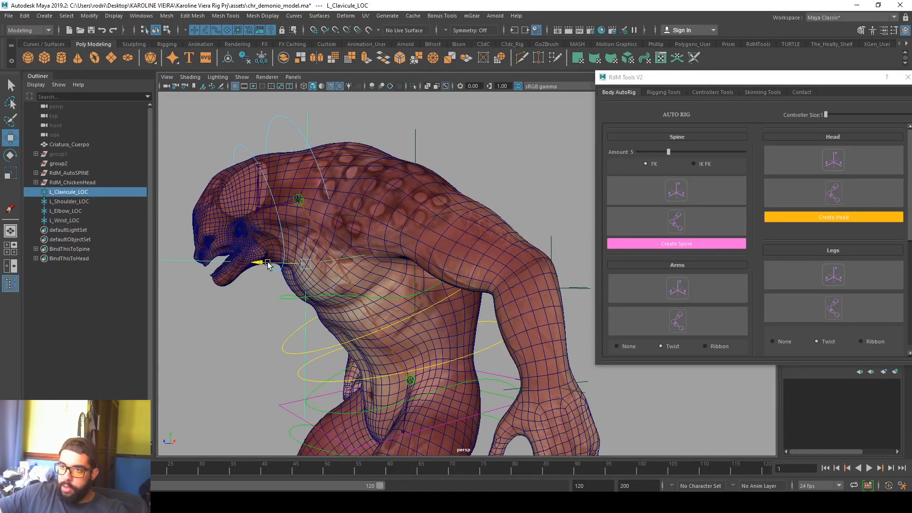
drag(315, 264, 385, 187)
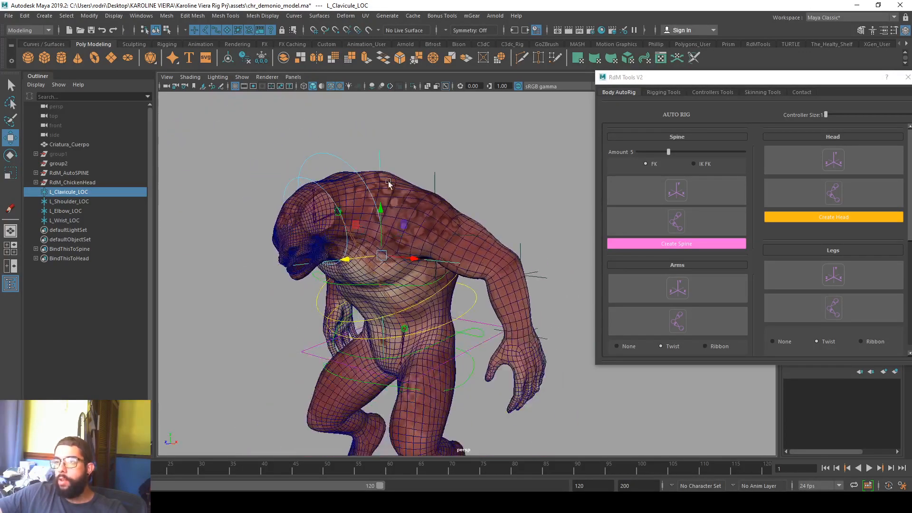
Step: Create an IK reference plane from the left shoulder, elbow and wrist locators and select it
click(435, 187)
alt+drag(506, 282, 510, 316)
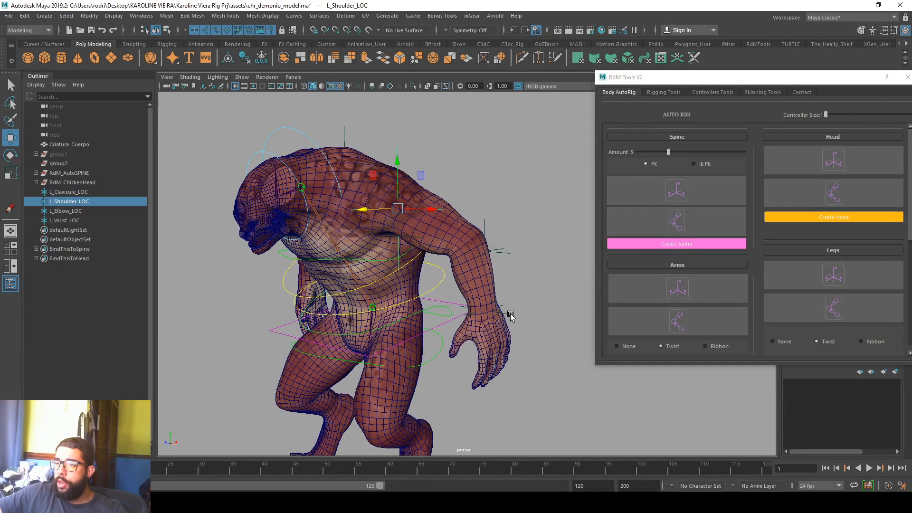
click(663, 92)
click(853, 328)
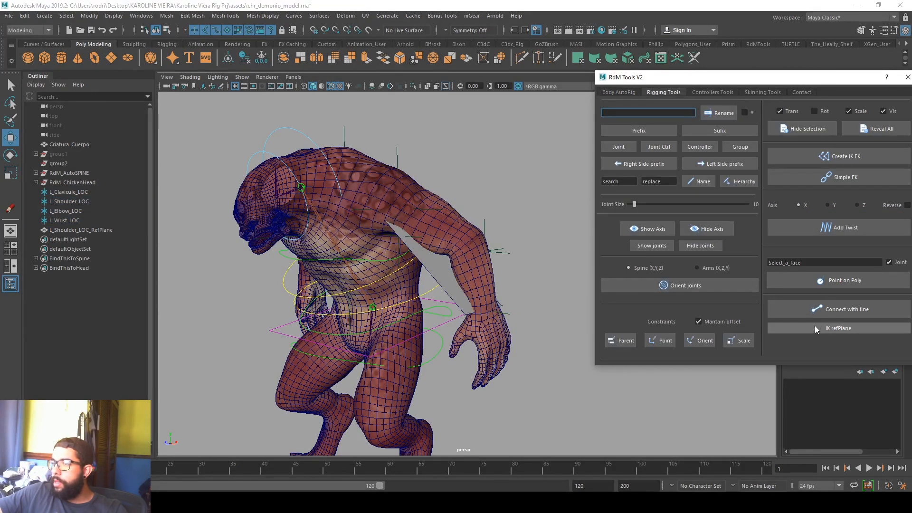
alt+drag(399, 292, 432, 312)
click(434, 288)
click(435, 289)
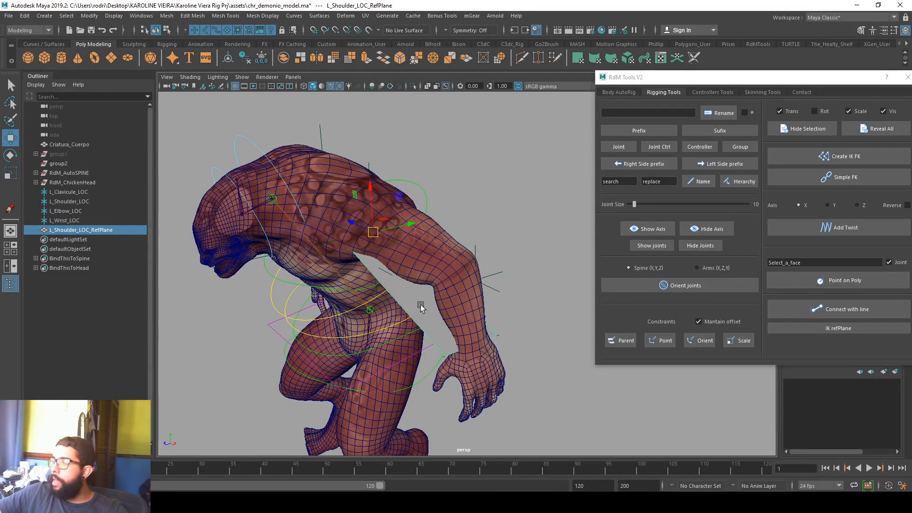
Step: Insert an edge loop across the middle of L_Shoulder_LOC_RefPlane
key(ctrl+1)
shift+right_drag(421, 299, 357, 291)
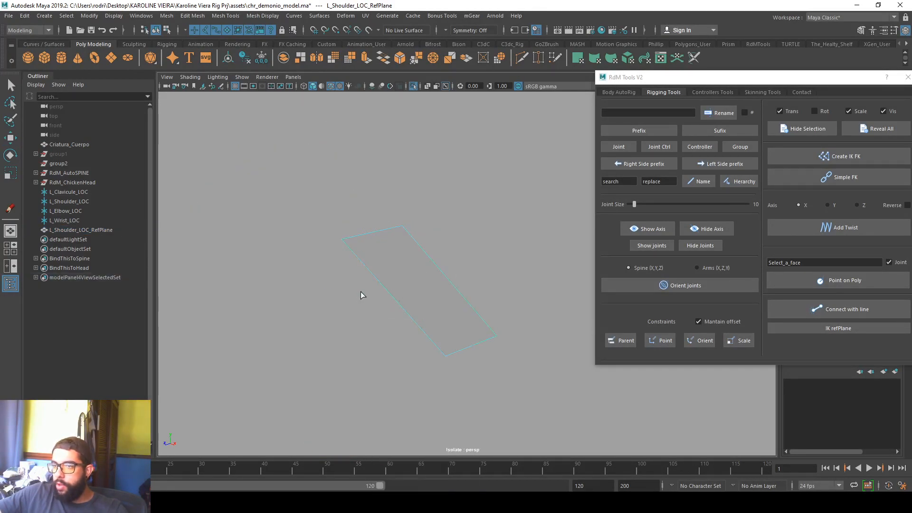
key(ctrl+1)
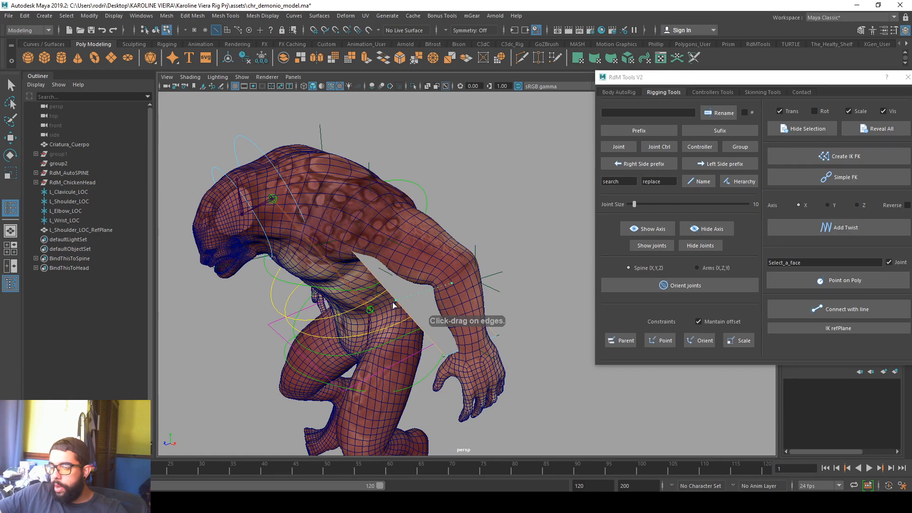
drag(392, 302, 392, 300)
Step: Isolate L_Elbow_LOC with the reference plane and snap the locator to the outer end of the plane's middle edge
alt+drag(392, 300, 418, 321)
alt+right_drag(418, 321, 456, 313)
alt+middle_drag(456, 314, 467, 330)
alt+drag(423, 325, 455, 302)
key(4)
key(w)
right_drag(442, 253, 490, 240)
shift+click(516, 307)
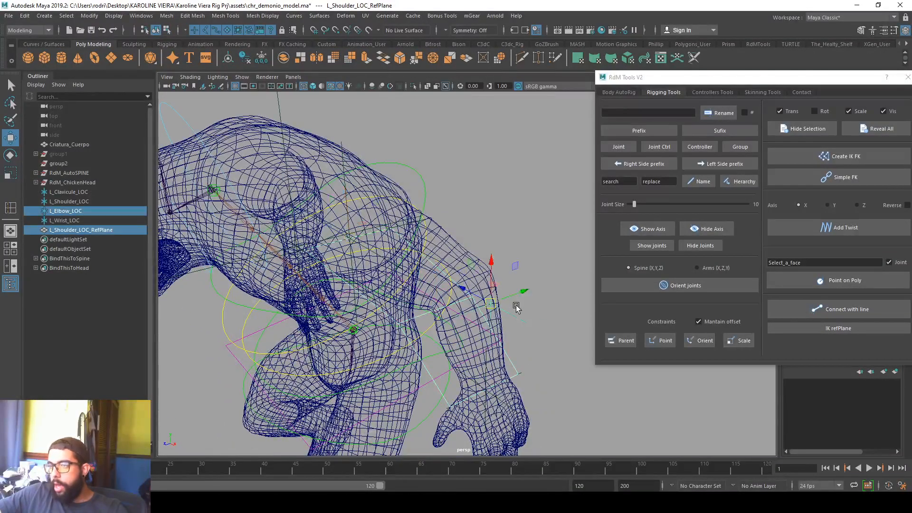
key(ctrl+1)
click(518, 307)
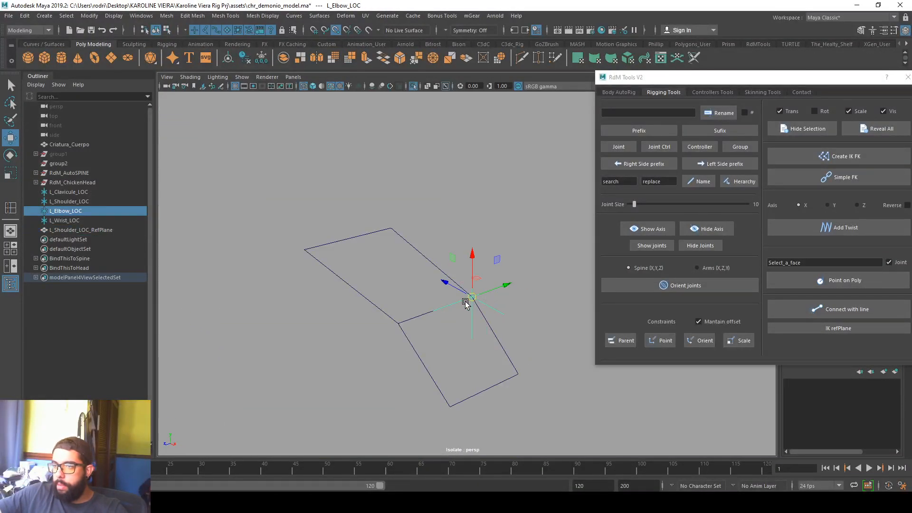
key(ctrl+1)
Step: Return the body to shaded display and delete the arm's reference plane
mouse_move(428, 315)
alt+mouse_down()
mouse_move(456, 299)
mouse_move(499, 306)
alt+mouse_up()
key(5)
click(495, 300)
click(490, 291)
key(Delete)
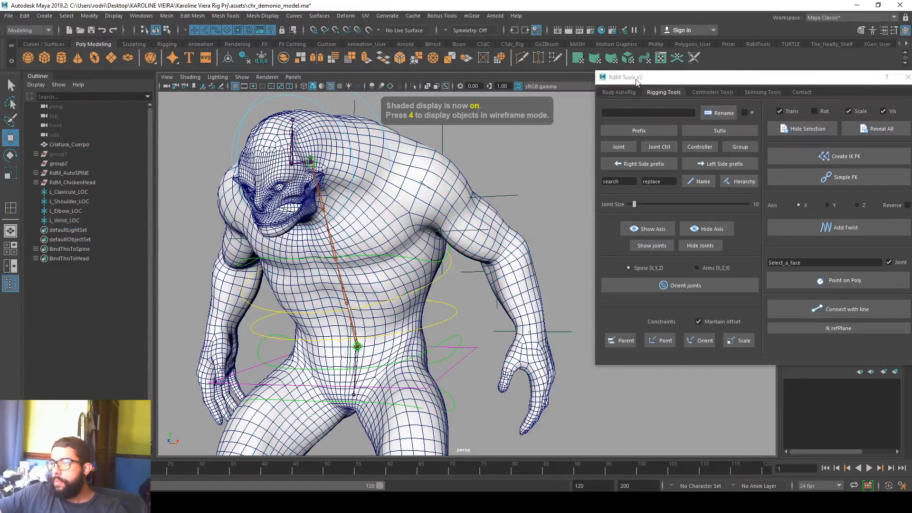
Step: Try building the left arm rig from the locators, and undo back to before the reference plane was deleted
click(619, 92)
click(694, 320)
alt+drag(470, 266, 481, 300)
key(ctrl+z)
scroll(481, 300, up, 2)
key(ctrl+z)
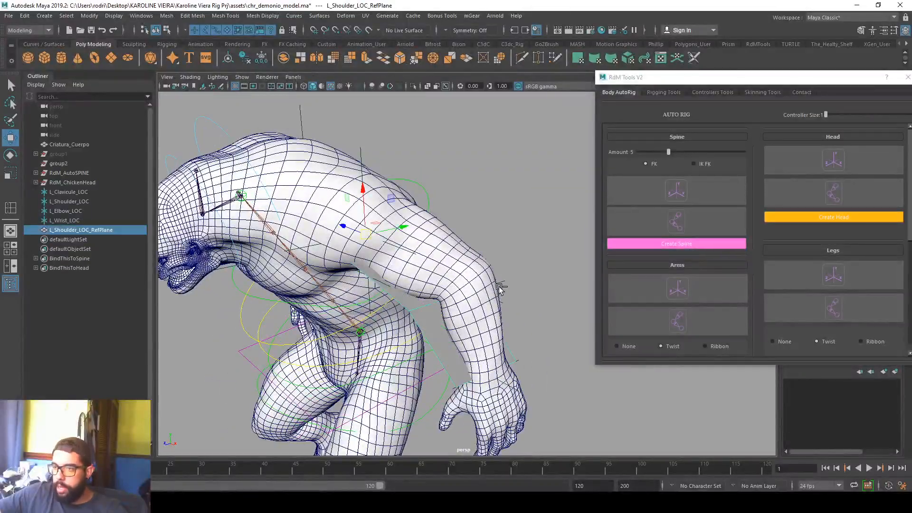
Step: Isolate the elbow locator with the restored reference plane and snap L_Elbow_LOC onto its middle edge again
right_drag(424, 311, 430, 304)
drag(435, 312, 464, 297)
shift+click(472, 290)
key(ctrl+1)
click(500, 274)
drag(501, 272, 456, 291)
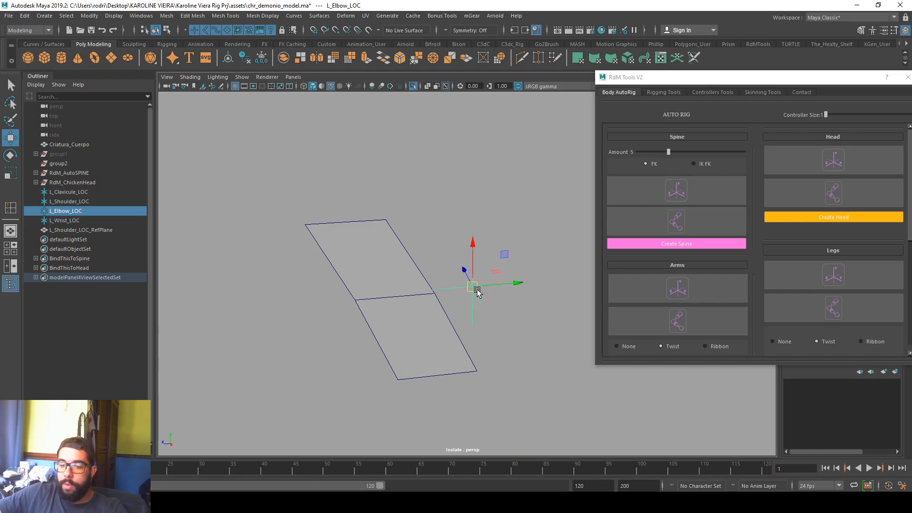
shift+click(436, 306)
key(ctrl+1)
key(ctrl+1)
click(460, 300)
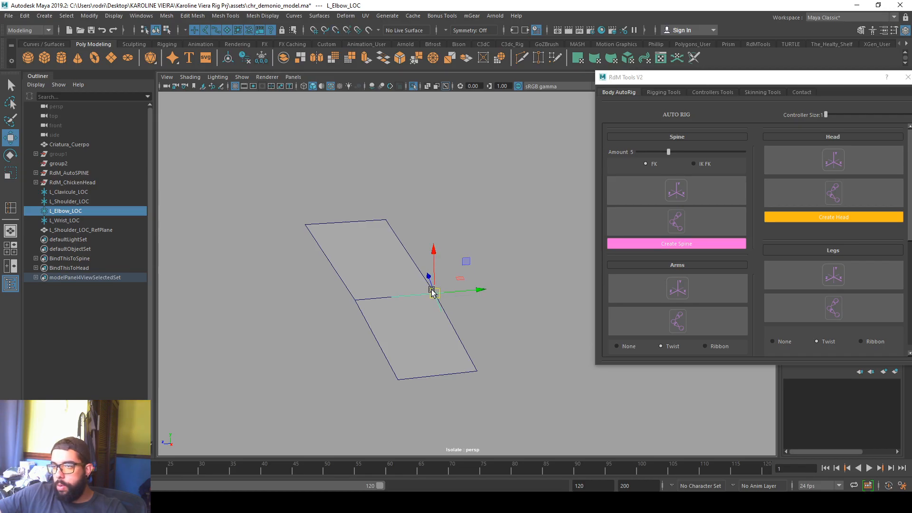
key(ctrl+1)
Step: Try building the arm rig with the realigned elbow locator, inspect it, and undo it
click(663, 319)
alt+drag(523, 321, 504, 321)
key(ctrl+z)
Step: Examine how the shoulder reference plane lines up with the left arm, both isolated and together with the body
click(385, 306)
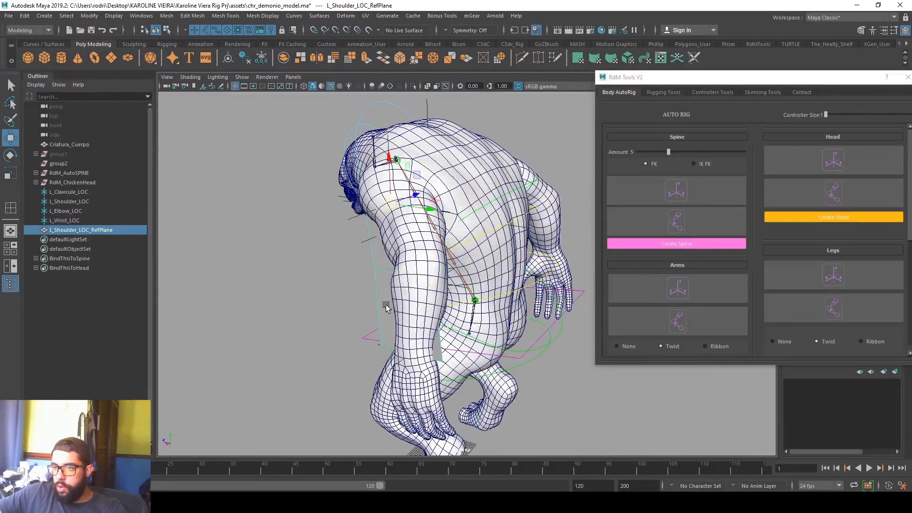
key(ctrl+1)
key(e)
mouse_move(392, 233)
mouse_down()
mouse_move(411, 209)
mouse_move(387, 244)
mouse_up()
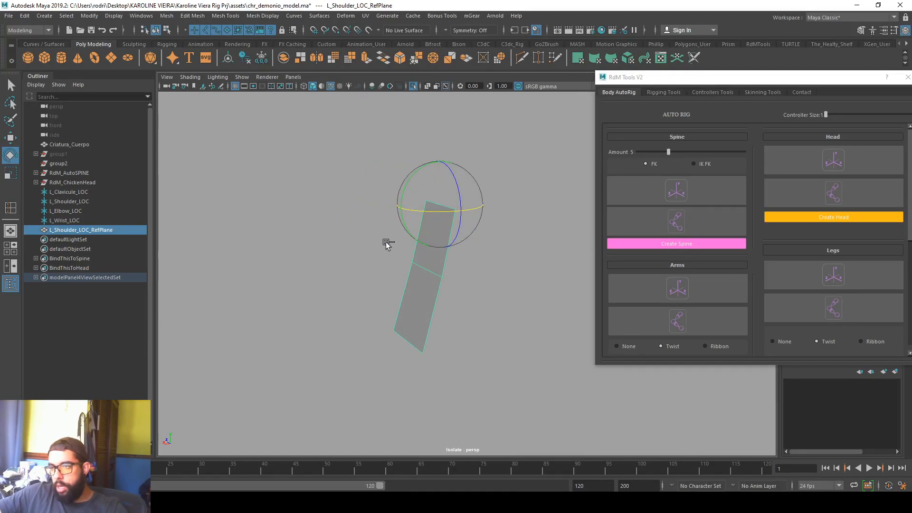
key(ctrl+1)
alt+right_drag(427, 264, 450, 287)
alt+drag(450, 287, 434, 259)
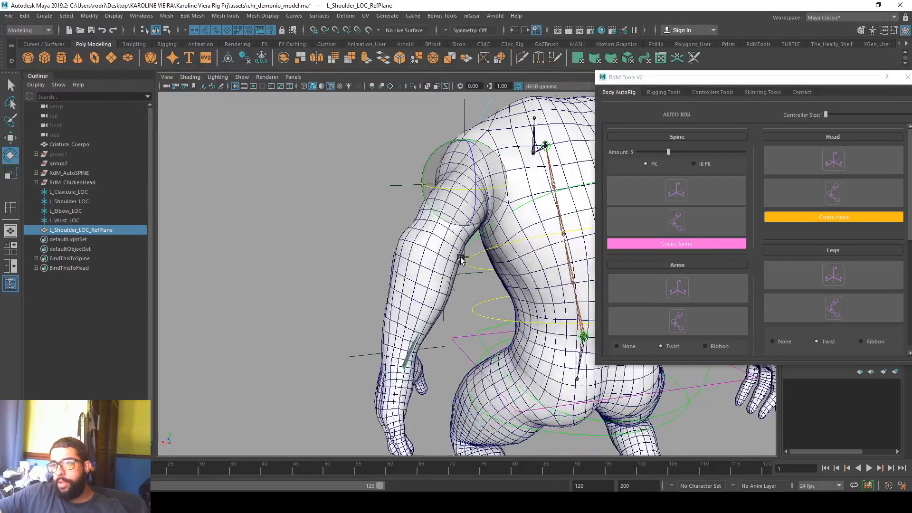
key(ctrl+1)
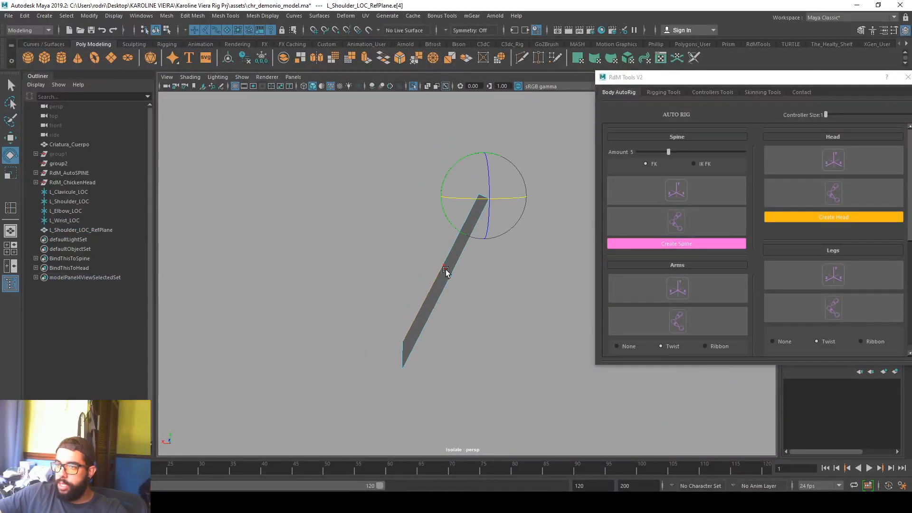
Step: Examine the reference plane's middle edge at the elbow in the orthographic and perspective views
key(w)
click(454, 280)
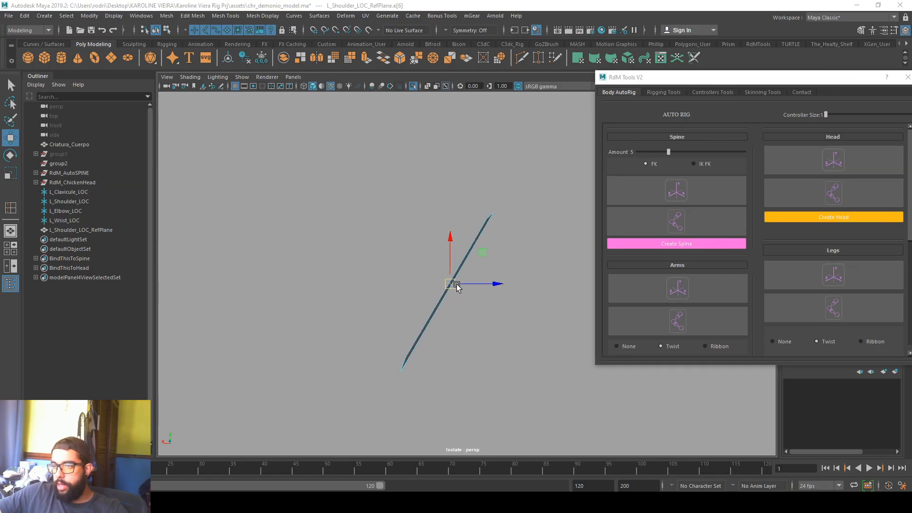
key(space)
key(space)
scroll(316, 324, up, 5)
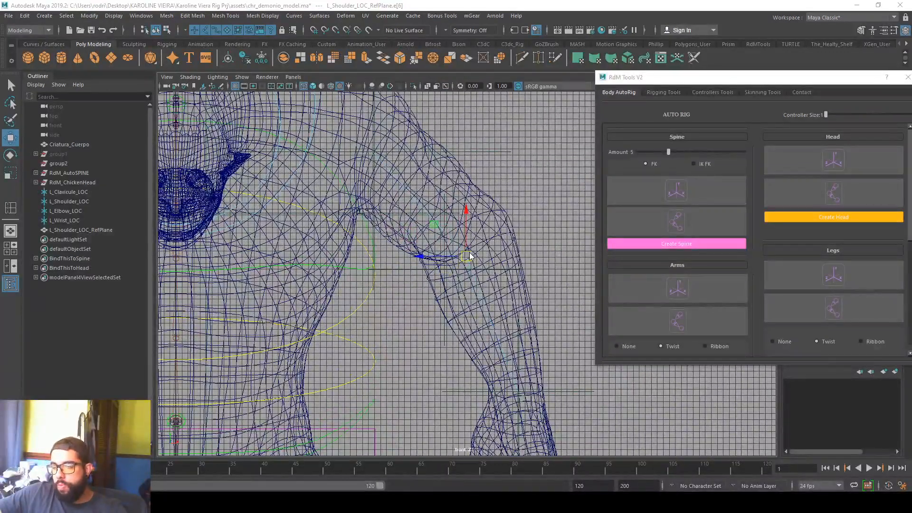
key(space)
key(space)
alt+drag(436, 255, 454, 256)
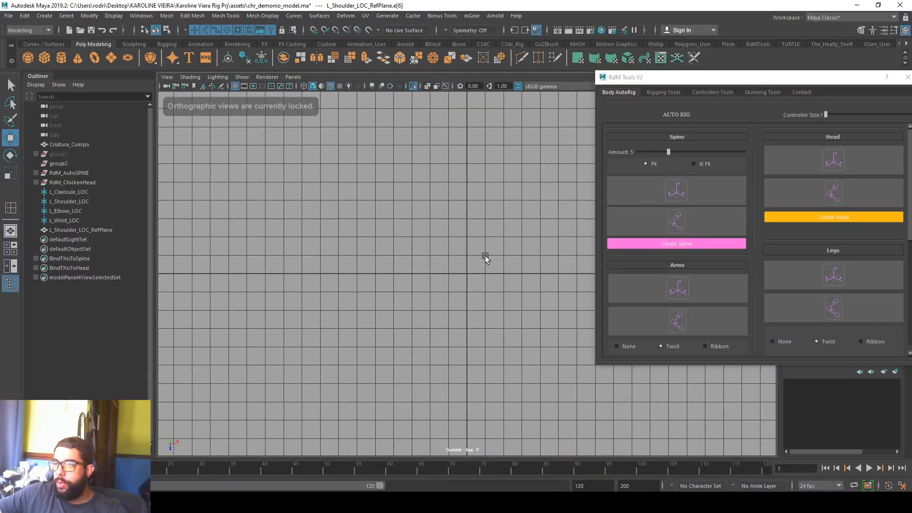
key(space)
key(space)
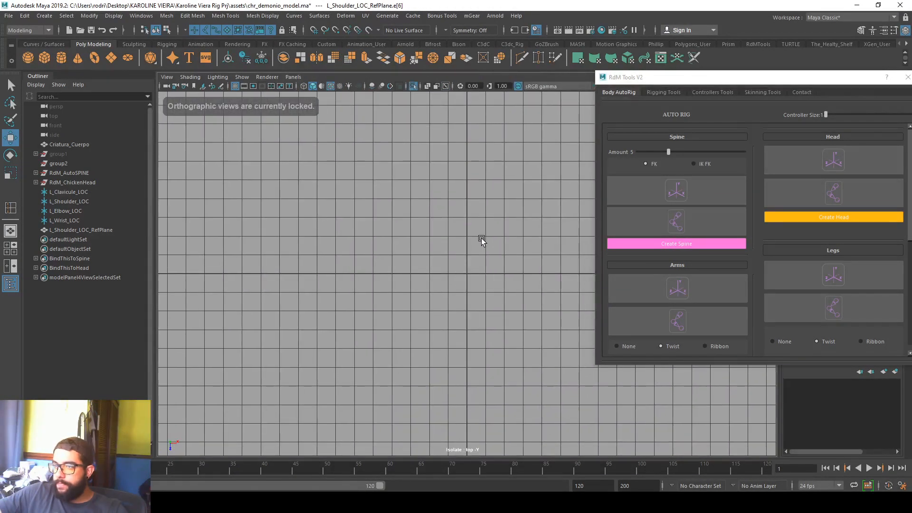
key(space)
key(space)
scroll(415, 229, down, 10)
key(space)
drag(273, 211, 417, 260)
scroll(450, 297, up, 3)
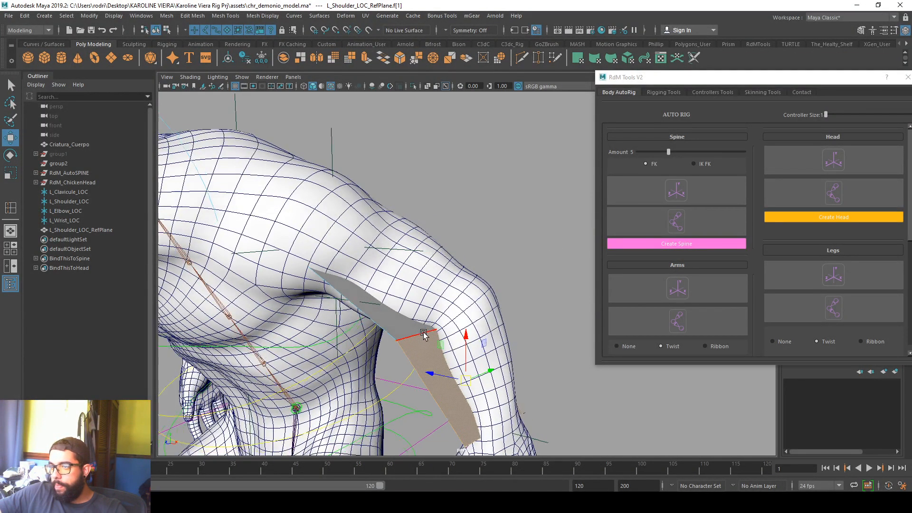
Step: Isolate L_Elbow_LOC with the reference plane and move the locator to the outer end of the plane's middle edge
right_click(417, 261)
click(424, 319)
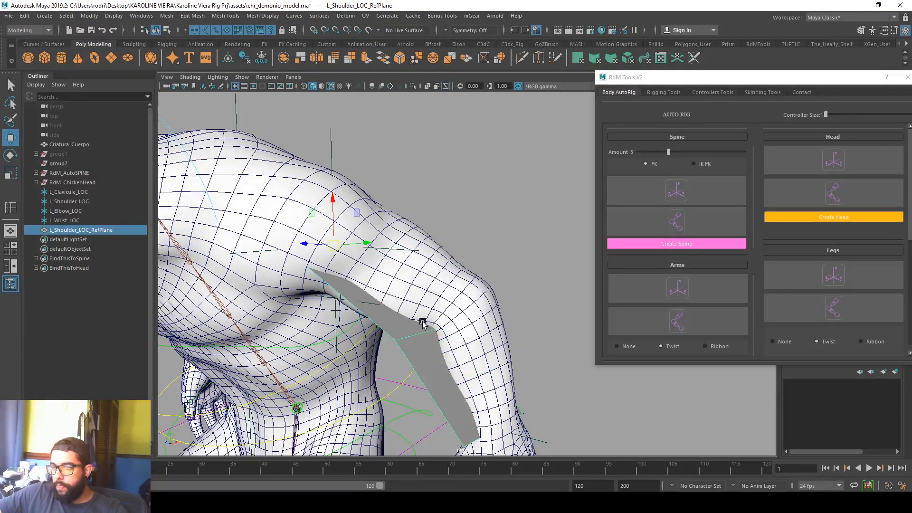
ctrl+click(72, 211)
key(ctrl+1)
key(f)
click(483, 340)
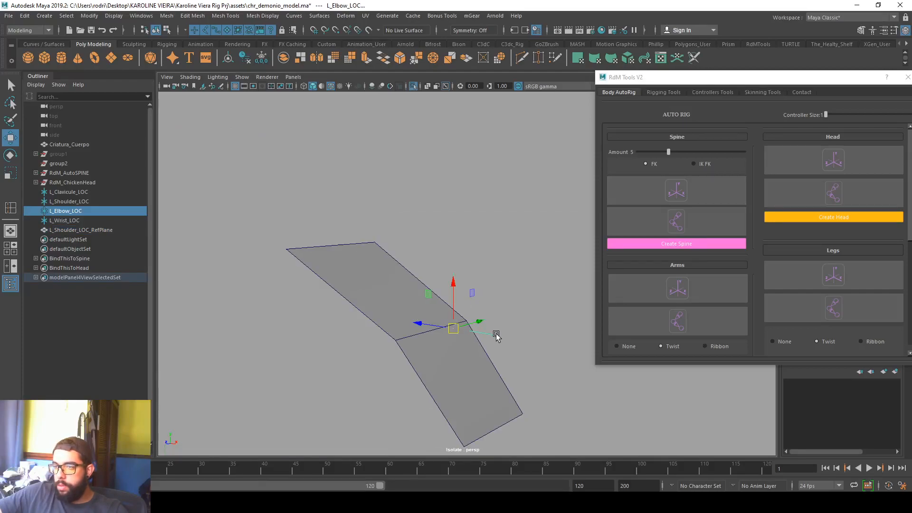
drag(480, 315, 466, 323)
key(ctrl+1)
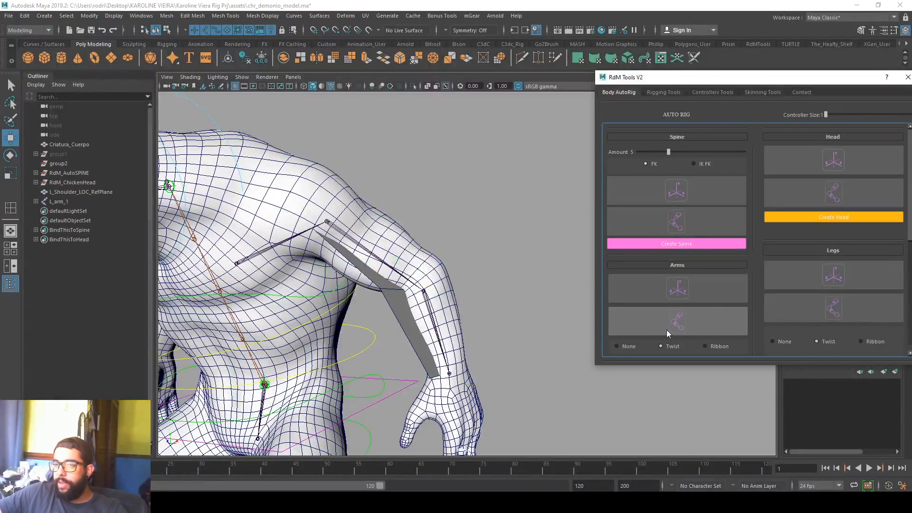
Step: Create an IK handle from the left shoulder joint to the wrist joint and move it to test the elbow bend
click(682, 329)
click(164, 43)
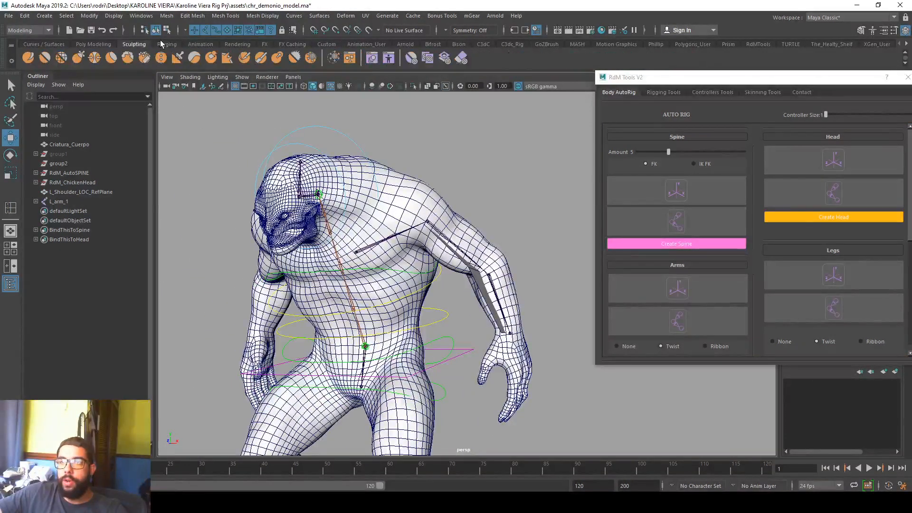
key(y)
click(434, 222)
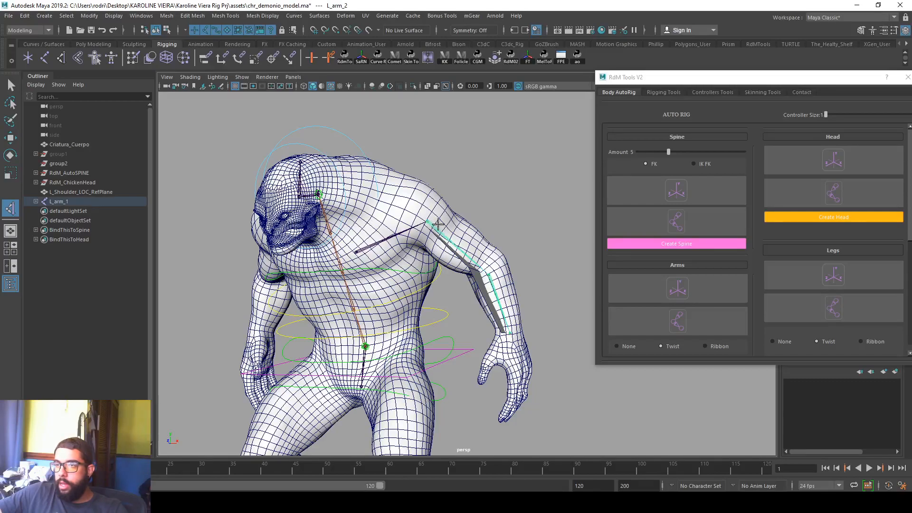
click(521, 339)
key(w)
drag(510, 332, 493, 304)
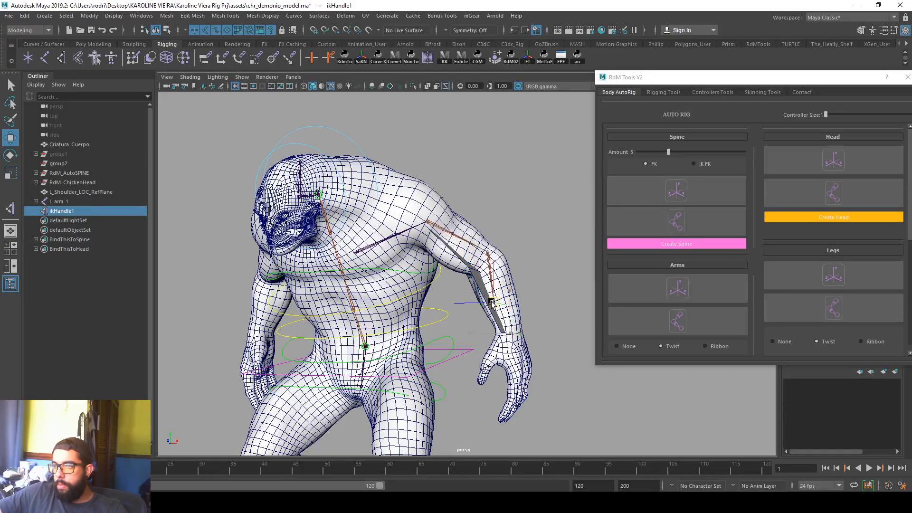
drag(473, 272, 455, 260)
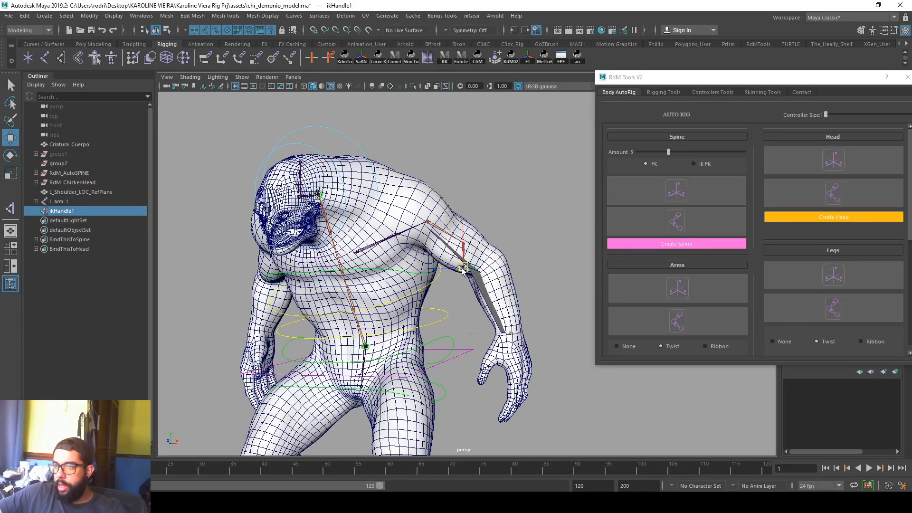
Step: Undo the IK handle test and the arm joint creation, back to the left arm locators
key(ctrl+z)
key(ctrl+z)
key(ctrl+z)
key(ctrl+z)
key(ctrl+z)
key(ctrl+z)
key(ctrl+z)
key(ctrl+z)
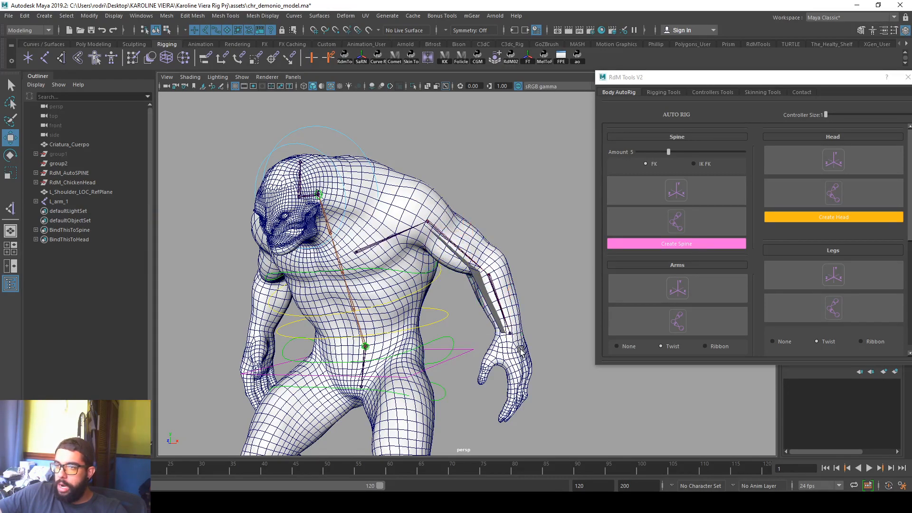
key(ctrl+z)
key(ctrl+z)
Step: Rotate L_Shoulder_LOC_RefPlane about the shoulder to line it up with the left arm
key(ctrl+1)
right_drag(471, 253, 450, 263)
right_drag(487, 292, 558, 190)
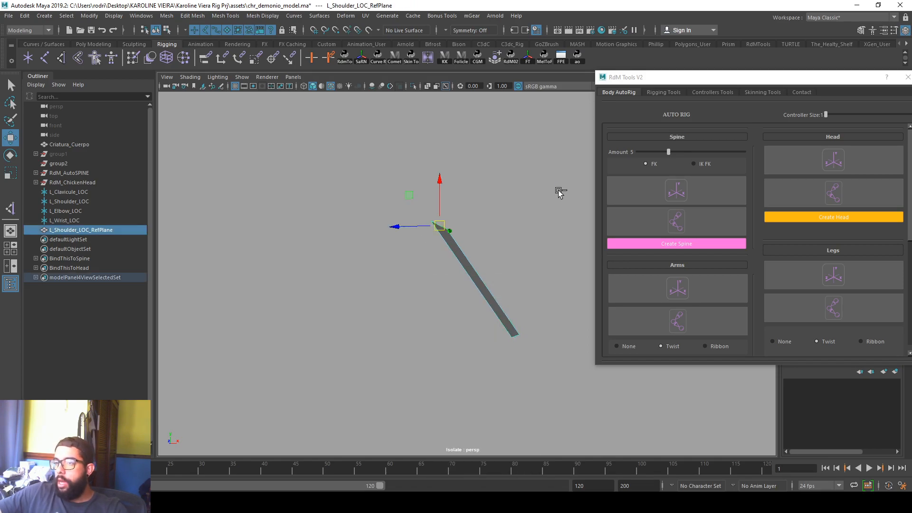
key(ctrl+1)
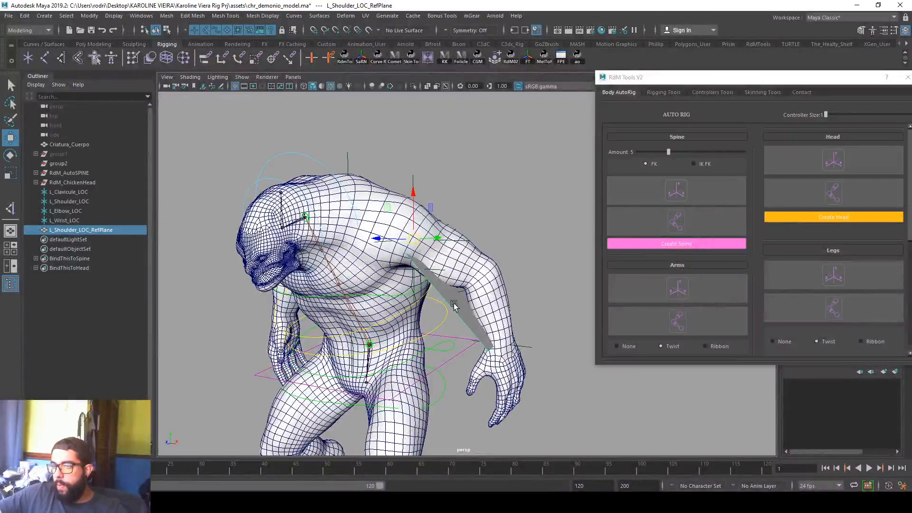
key(e)
alt+drag(480, 296, 444, 238)
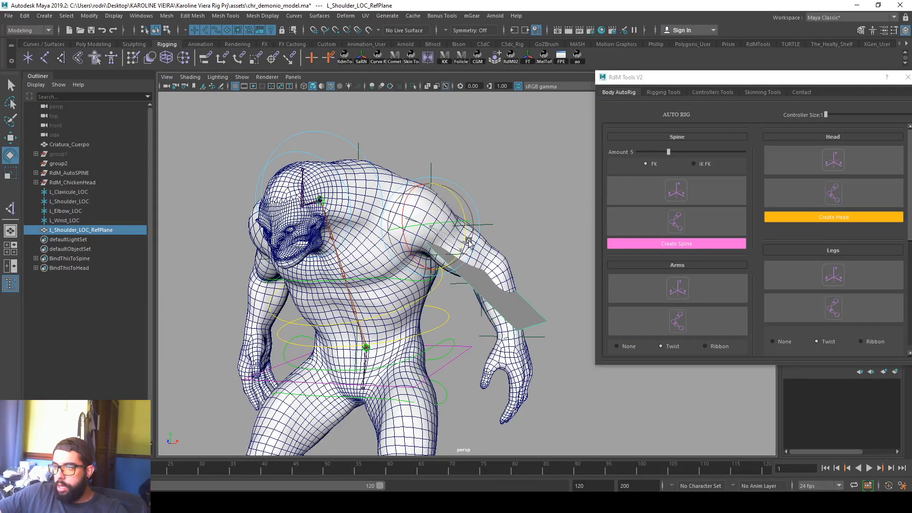
Step: Isolate the reference plane with the wrist locator and move the plane's lower end vertices onto the locator
key(ctrl+1)
right_drag(456, 266, 445, 235)
key(ctrl+1)
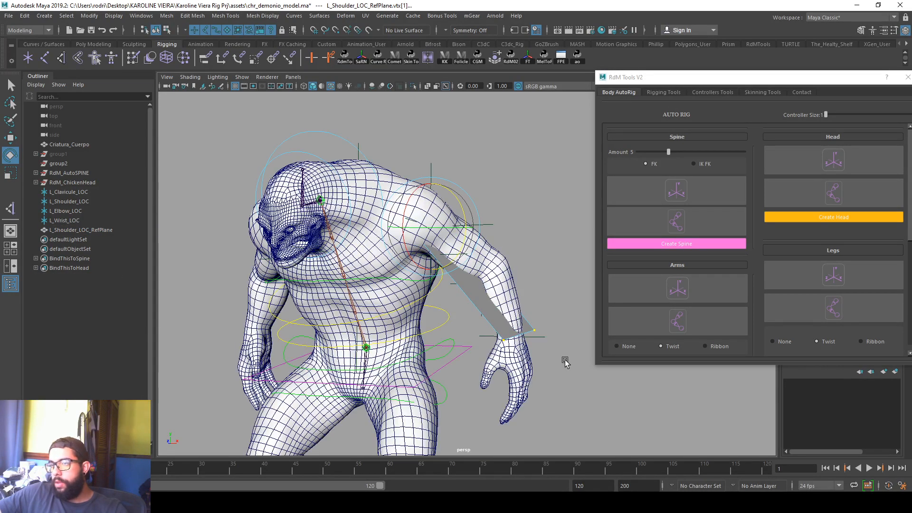
scroll(535, 330, up, 10)
click(508, 317)
key(ctrl+1)
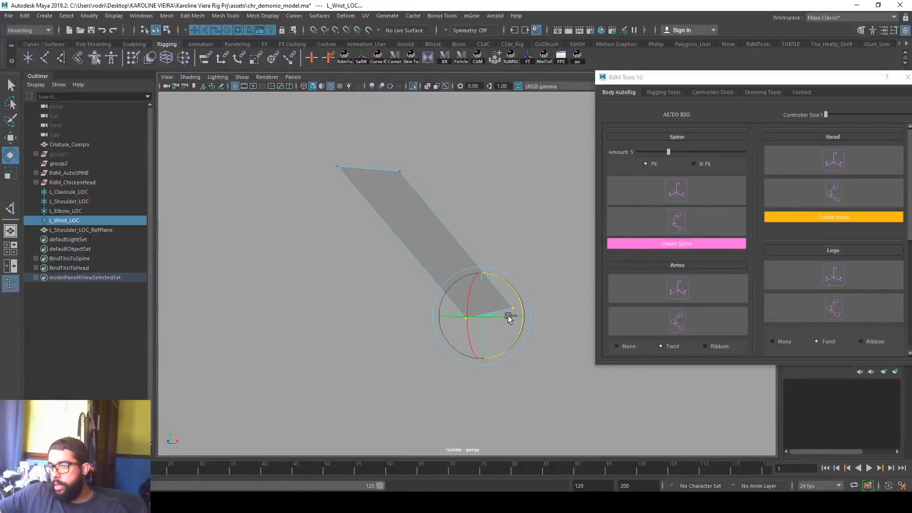
click(467, 376)
click(502, 311)
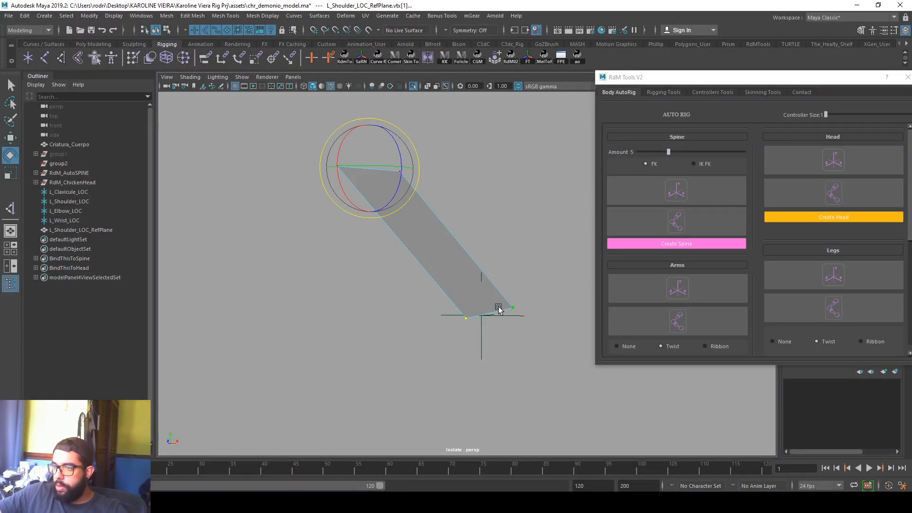
key(w)
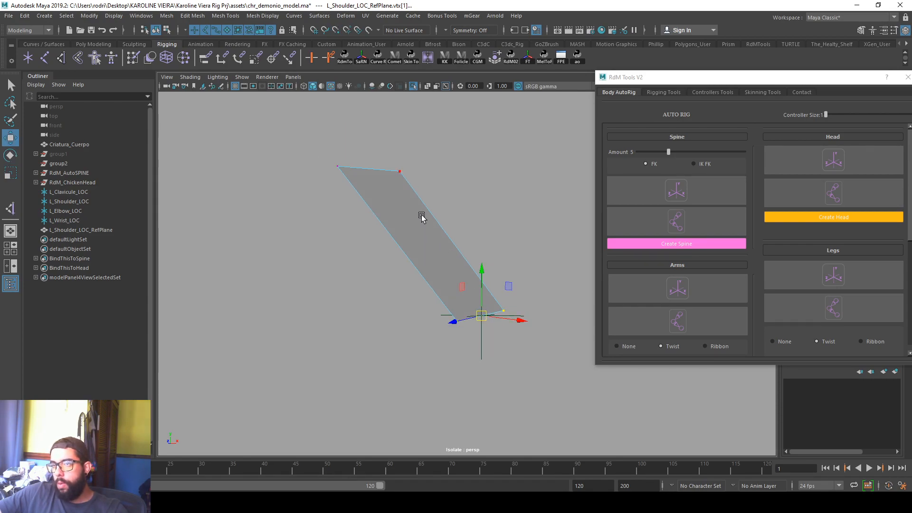
right_drag(422, 216, 468, 161)
key(ctrl+1)
Step: Insert an edge loop across the reference plane at elbow height and return to object selection in wireframe display
alt+drag(485, 205, 406, 268)
shift+right_drag(407, 268, 379, 279)
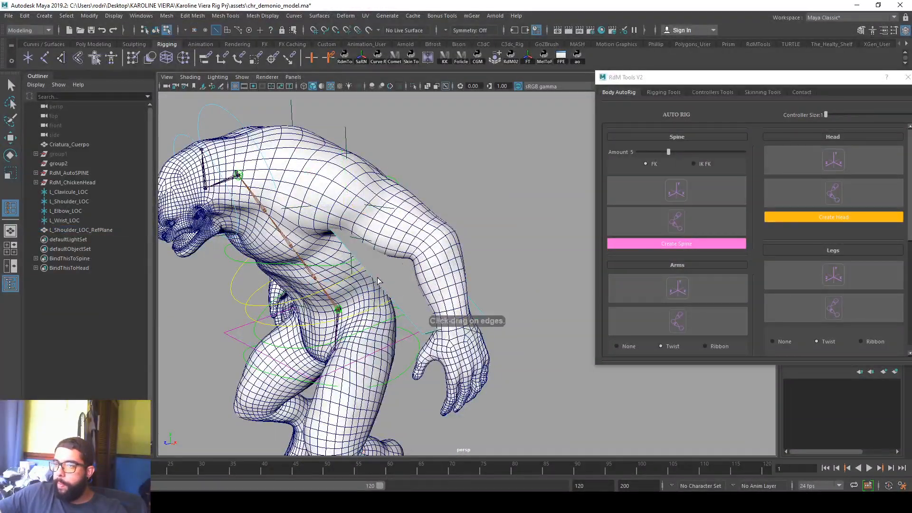
click(371, 278)
alt+drag(374, 281, 446, 295)
click(424, 282)
click(407, 265)
key(4)
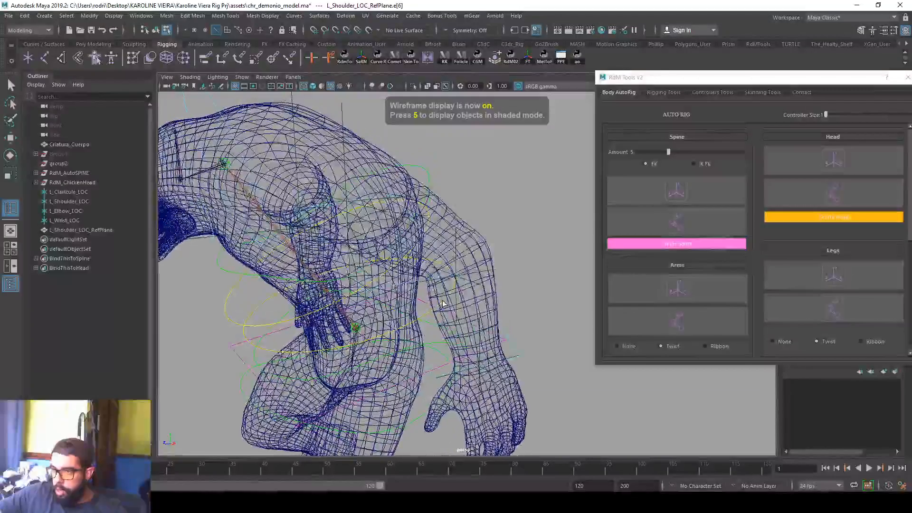
key(q)
right_drag(469, 250, 522, 228)
right_drag(425, 313, 412, 304)
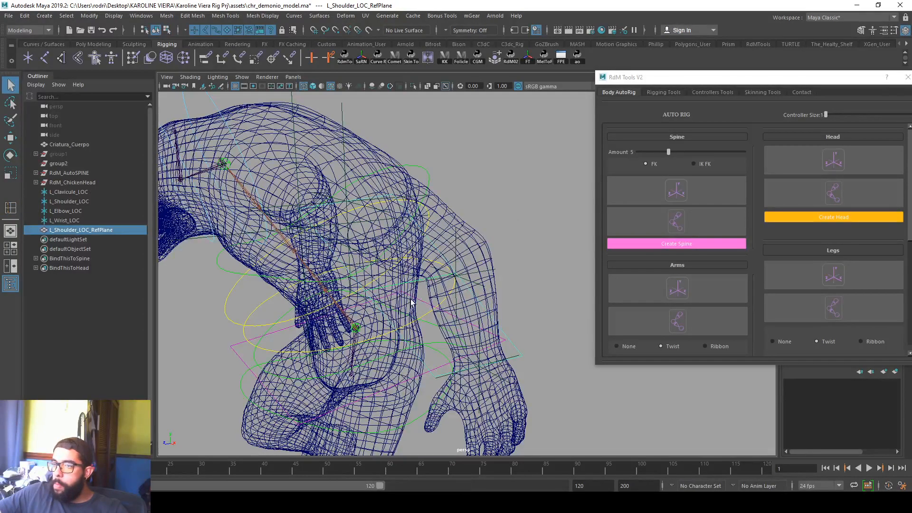
Step: Isolate the elbow locator with the reference plane and snap L_Elbow_LOC to the outer vertex of the new edge
shift+click(456, 265)
key(ctrl+1)
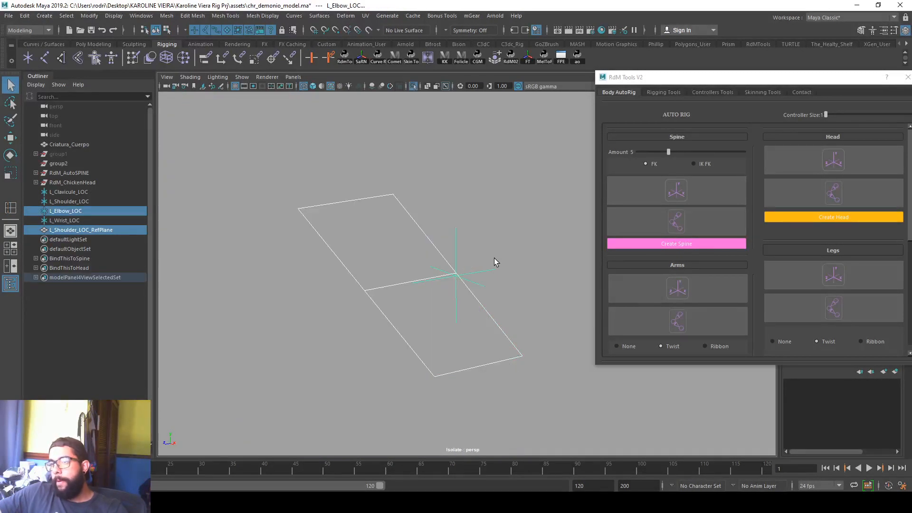
click(485, 281)
key(w)
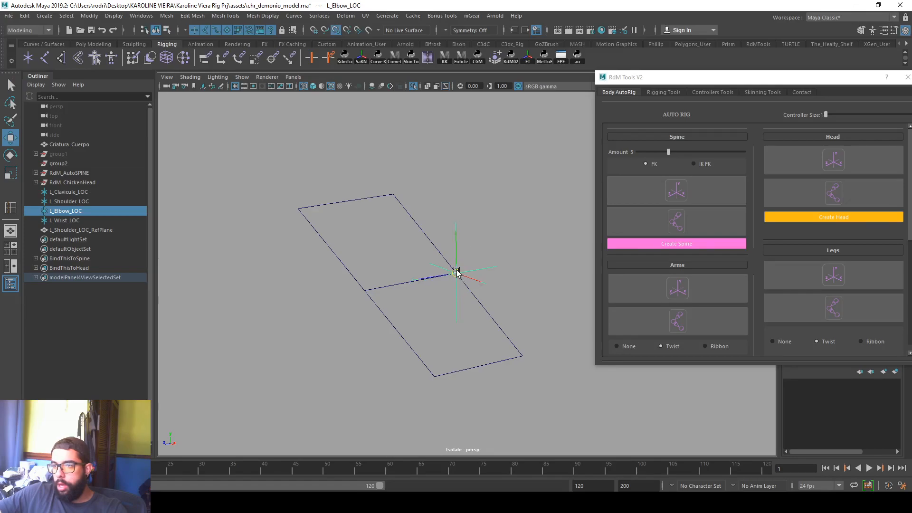
key(ctrl+1)
Step: Generate the left arm joints from the locators and delete the reference plane
alt+drag(467, 280, 537, 289)
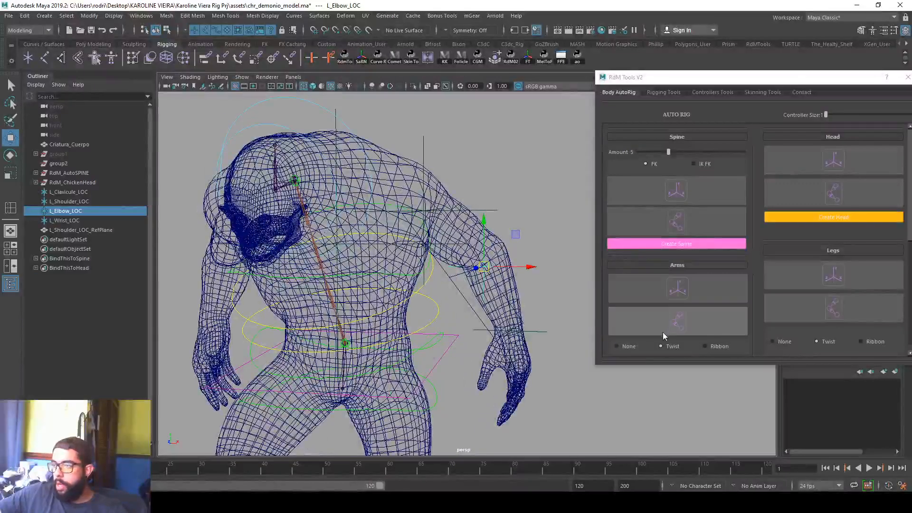
click(662, 332)
click(459, 286)
click(454, 276)
key(Delete)
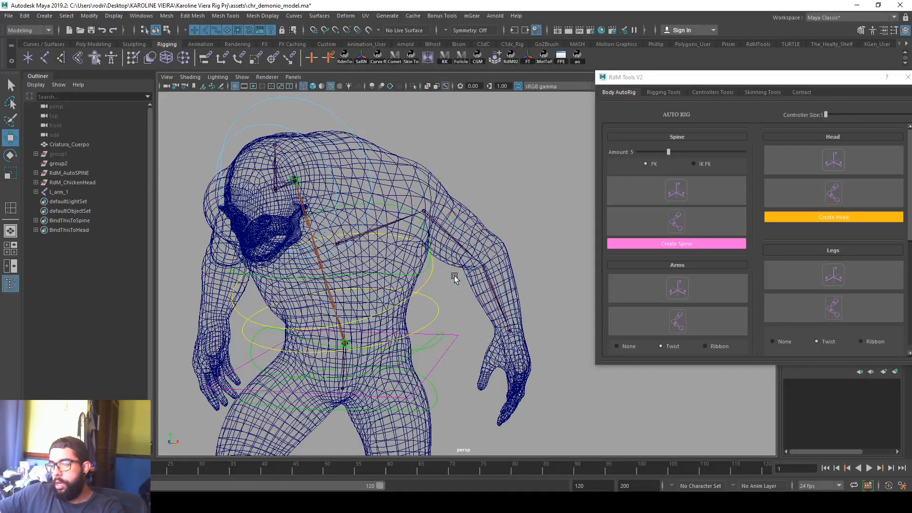
Step: Show the character textured and create the Twist arm rig with the controller size set to 4
key(5)
mouse_move(460, 277)
alt+mouse_down()
mouse_move(451, 300)
mouse_move(525, 319)
mouse_move(558, 316)
alt+mouse_up()
key(6)
drag(825, 115, 843, 114)
scroll(708, 326, down, 3)
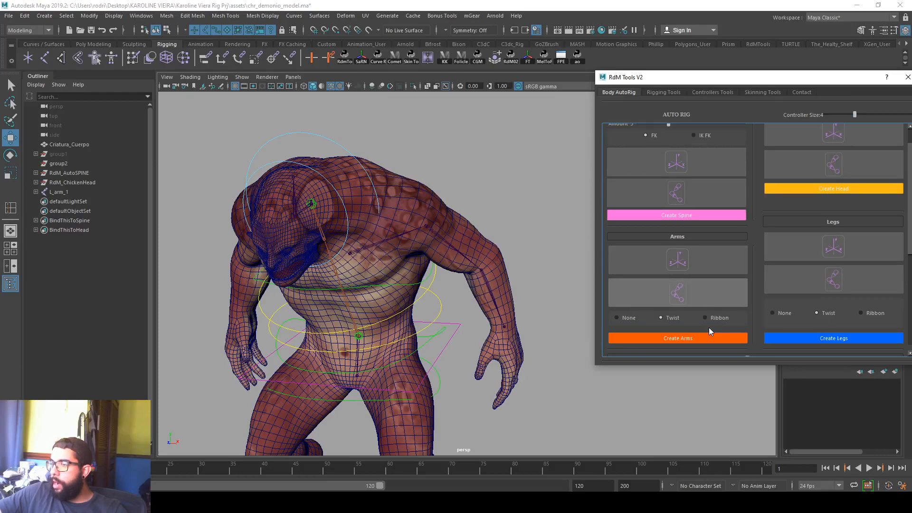
click(692, 310)
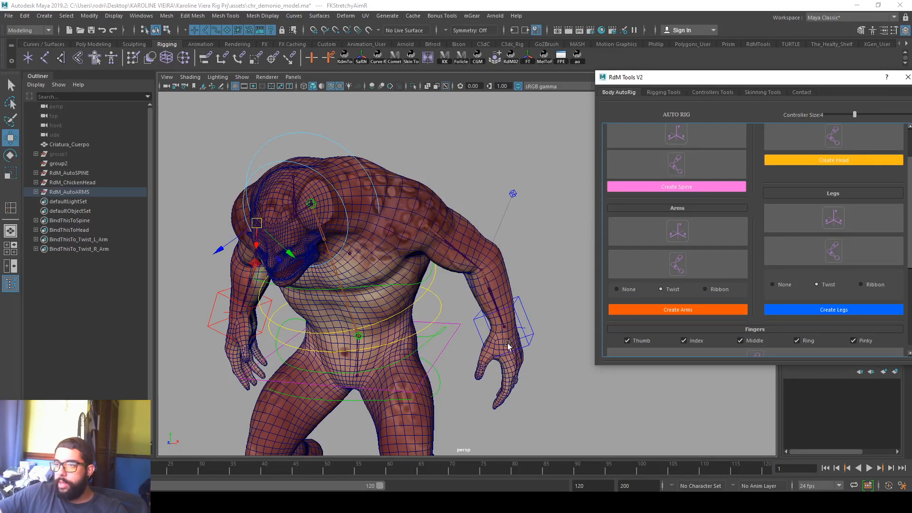
Step: Test the left arm rig by moving the wrist IK control and the elbow pole vector
click(523, 305)
drag(503, 319, 456, 243)
click(515, 216)
drag(515, 218, 514, 252)
alt+drag(572, 199, 485, 234)
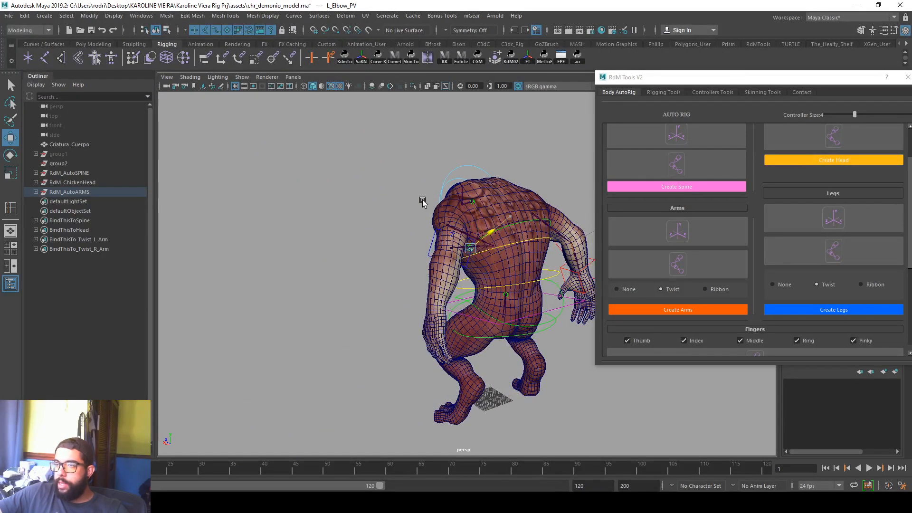
drag(276, 218, 288, 217)
Step: Undo the test moves of the left arm's IK control and elbow pole vector
key(ctrl+z)
key(ctrl+z)
key(ctrl+z)
key(ctrl+z)
alt+drag(368, 228, 479, 299)
key(ctrl+z)
key(ctrl+z)
alt+drag(483, 257, 491, 252)
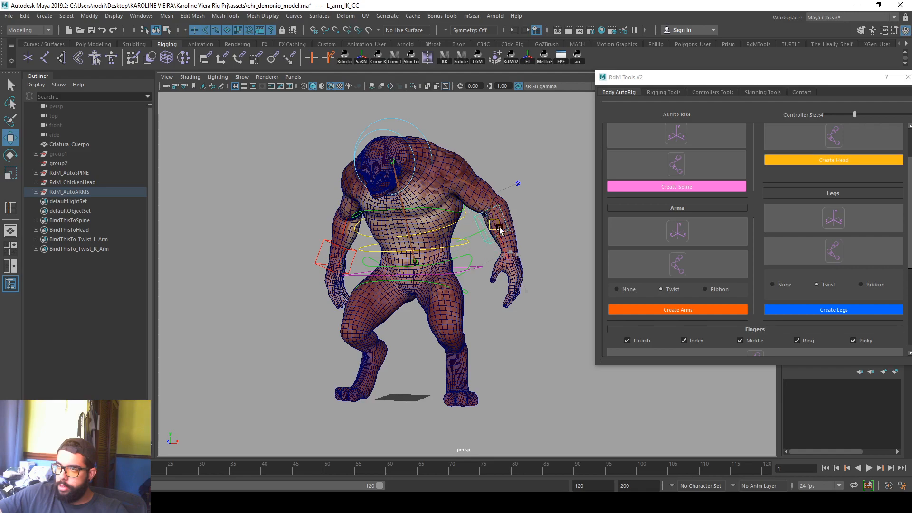
Step: Review the fingers, part connection and leg options of the auto rig and examine the character's legs
scroll(688, 271, down, 3)
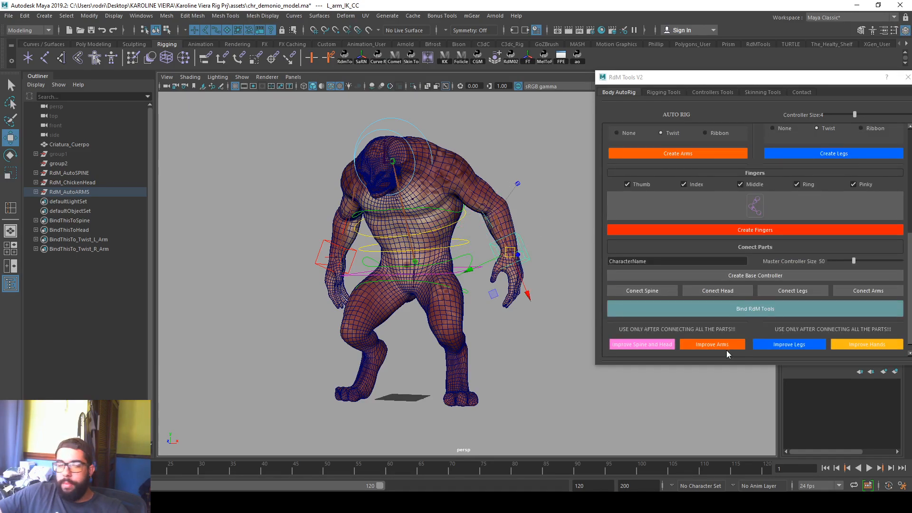
alt+middle_drag(511, 304, 532, 284)
alt+right_drag(532, 285, 536, 291)
alt+drag(536, 291, 489, 254)
scroll(799, 207, up, 3)
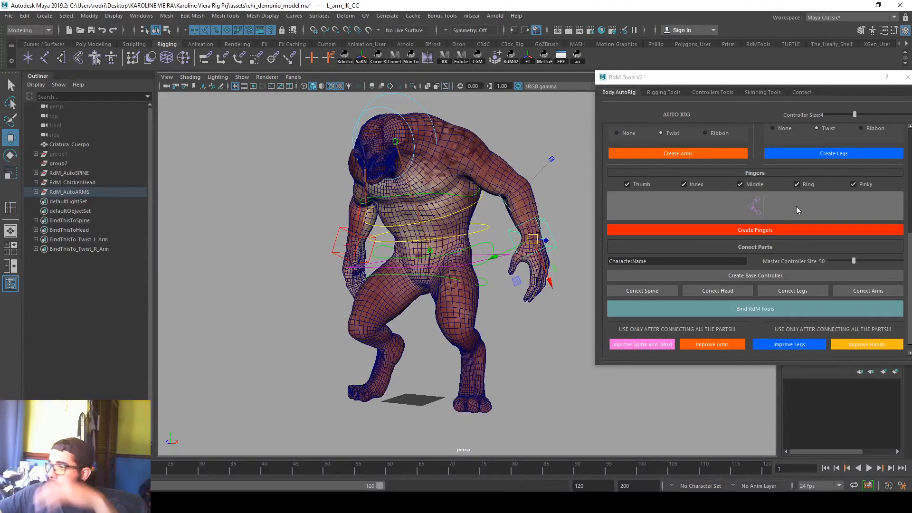
scroll(799, 209, up, 1)
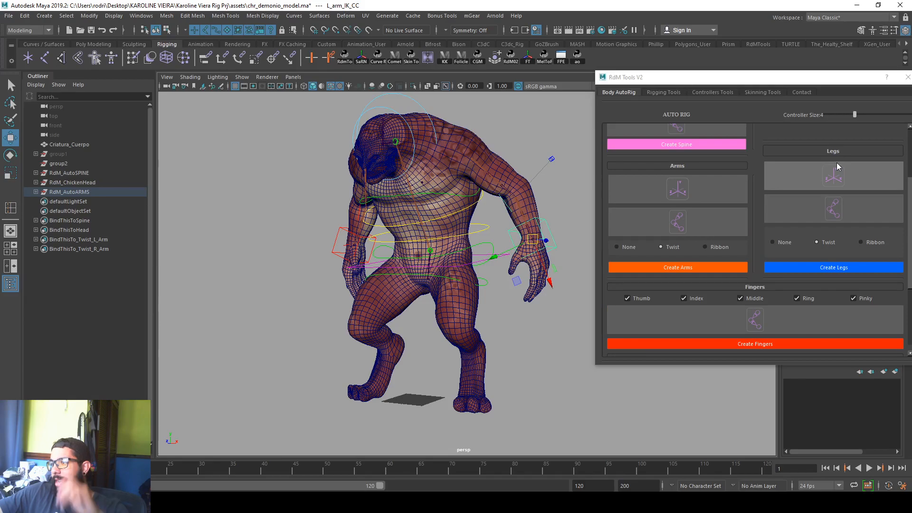
scroll(515, 277, up, 2)
alt+drag(515, 276, 474, 280)
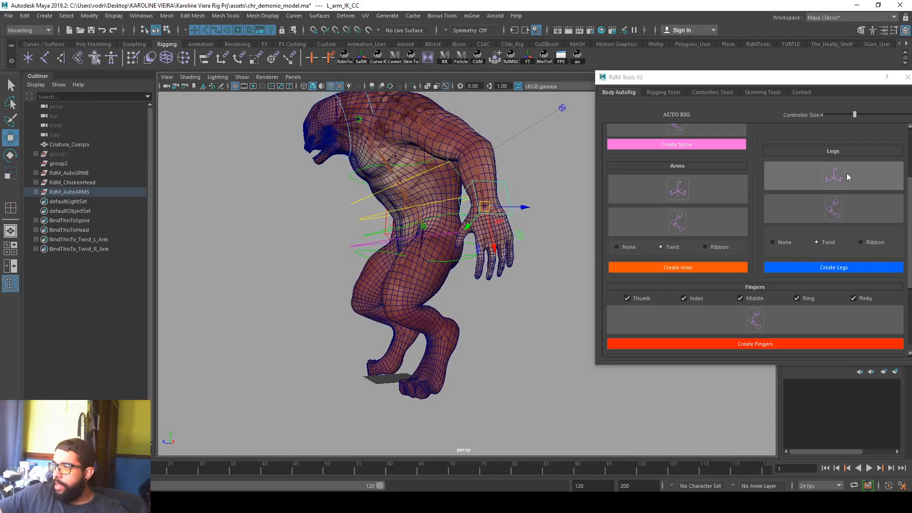
click(804, 168)
drag(88, 204, 93, 340)
key(Delete)
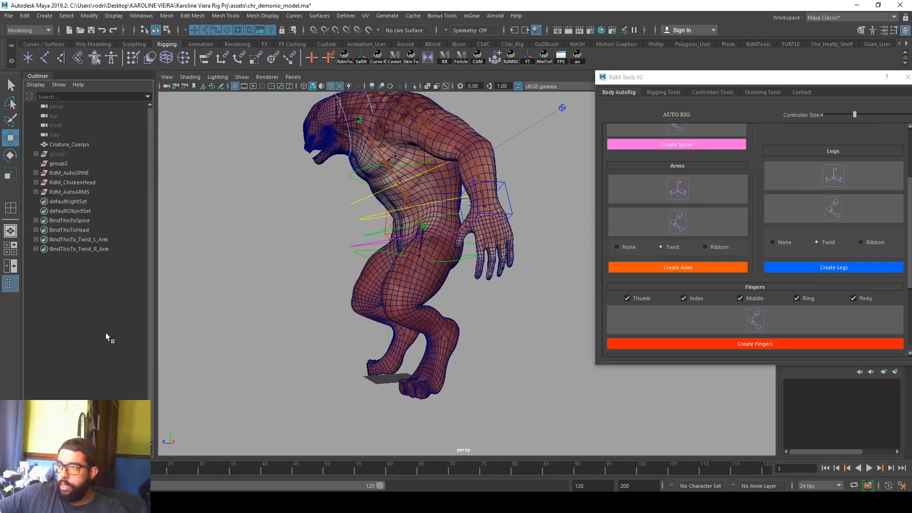
Step: Create the left leg locators with the auto rig and frame the character's legs
click(871, 179)
alt+middle_drag(412, 279, 403, 261)
scroll(450, 212, up, 2)
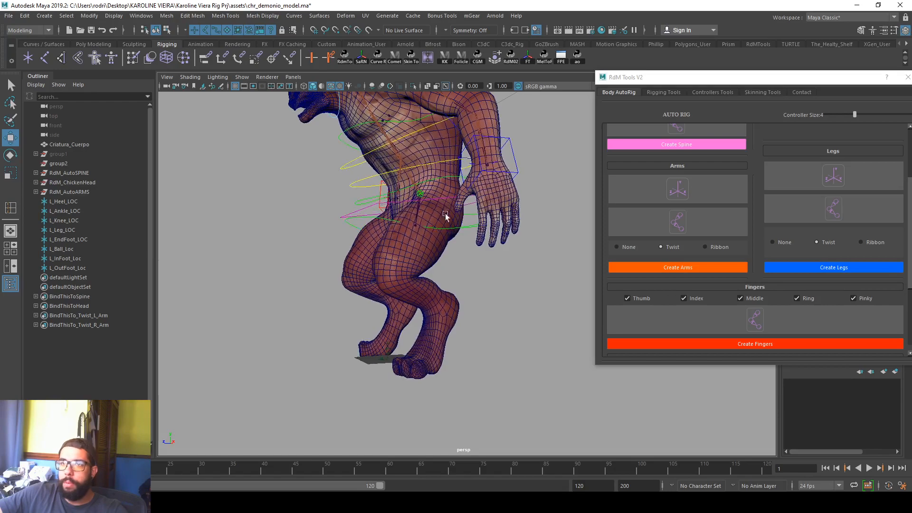
Step: Switch to the side view of the leg and remove the grease pencil sketch from it
click(45, 58)
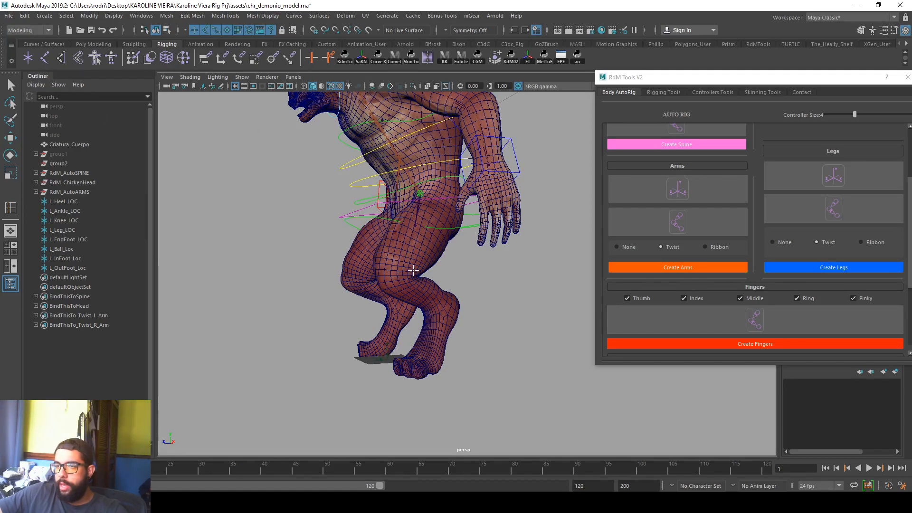
alt+drag(530, 231, 352, 278)
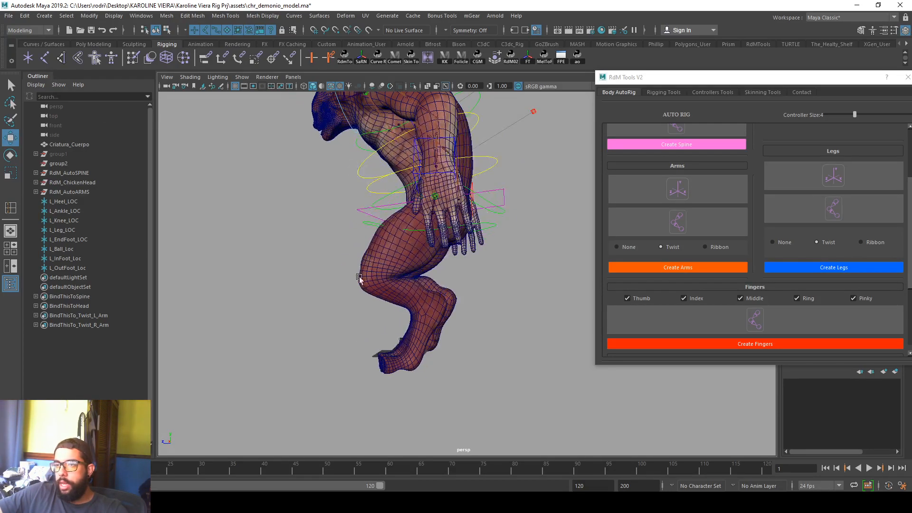
key(space)
key(space)
scroll(539, 423, down, 3)
alt+middle_drag(539, 423, 462, 272)
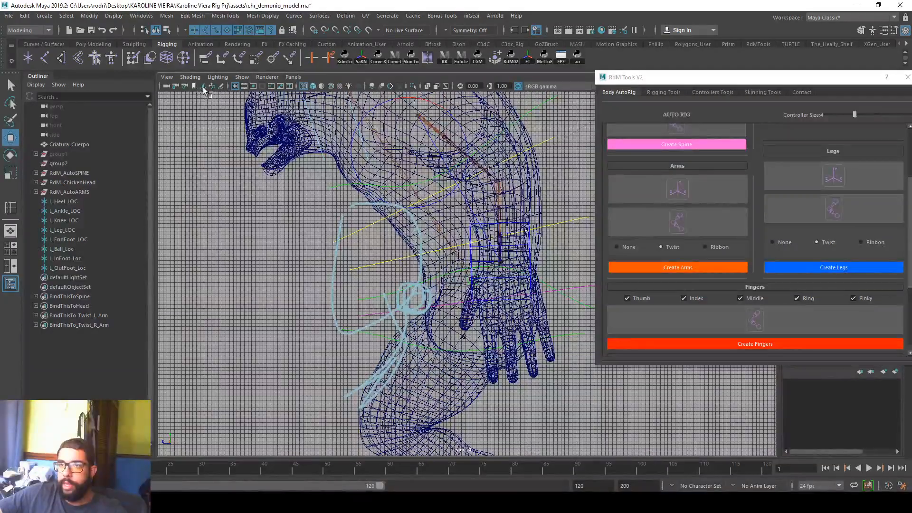
click(220, 86)
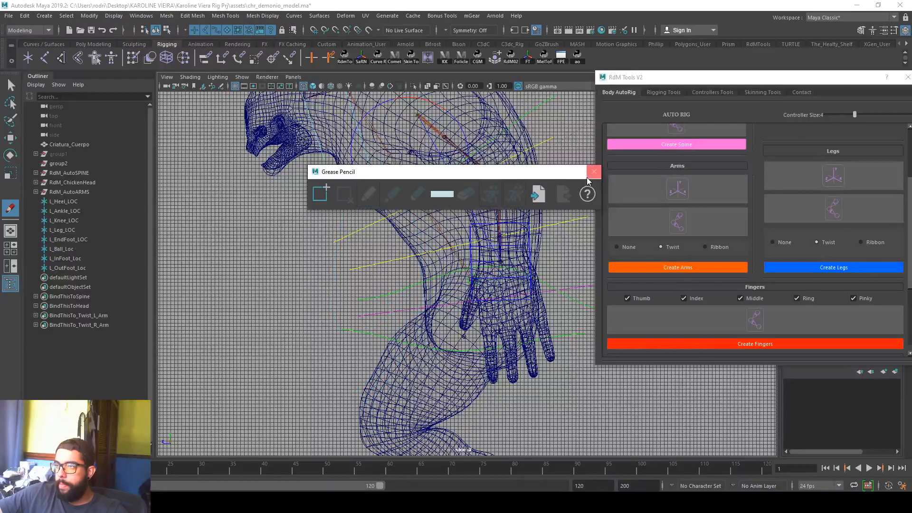
click(593, 173)
scroll(474, 394, down, 2)
mouse_move(468, 401)
alt+middle_down()
mouse_move(437, 260)
mouse_move(450, 250)
alt+middle_up()
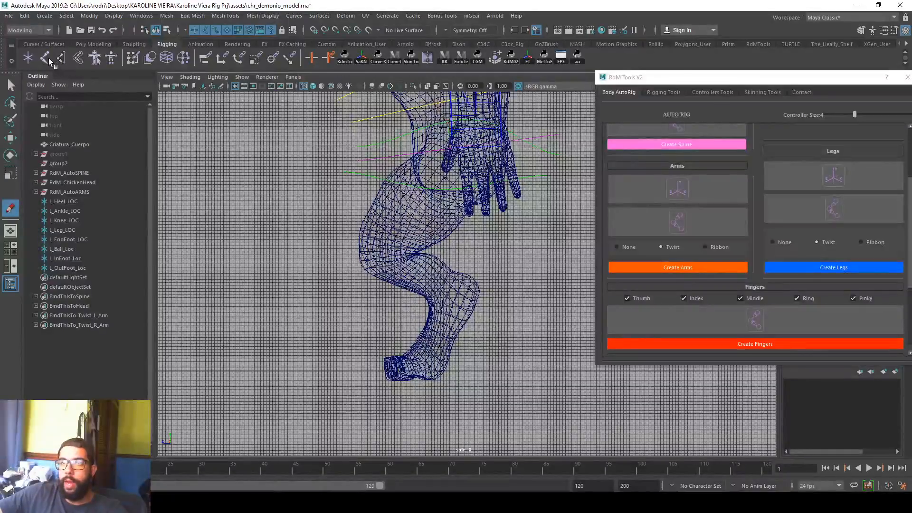
Step: Draw a three-joint test chain in the side view from the hip through the knee to the hock
click(426, 190)
click(385, 260)
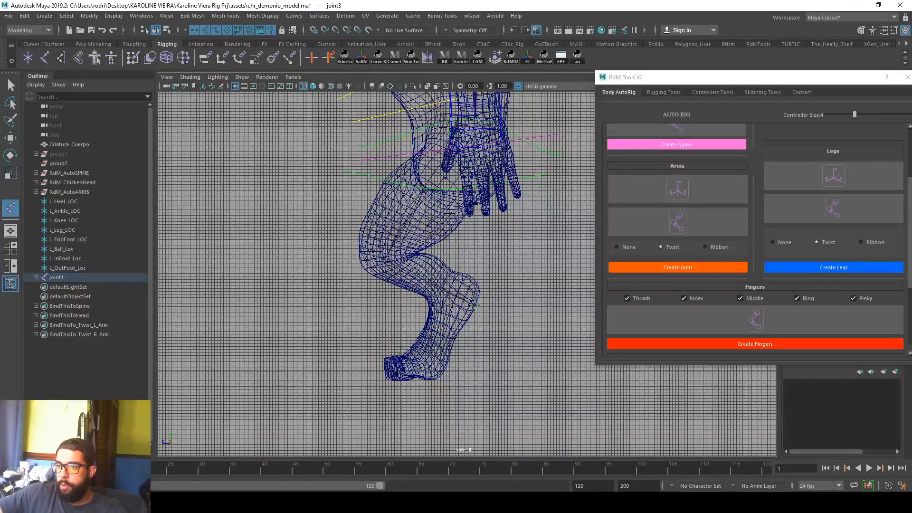
key(Return)
Step: Build an IK FK setup on the three joints running from the hip to the hock
click(664, 92)
shift+click(36, 277)
shift+click(77, 294)
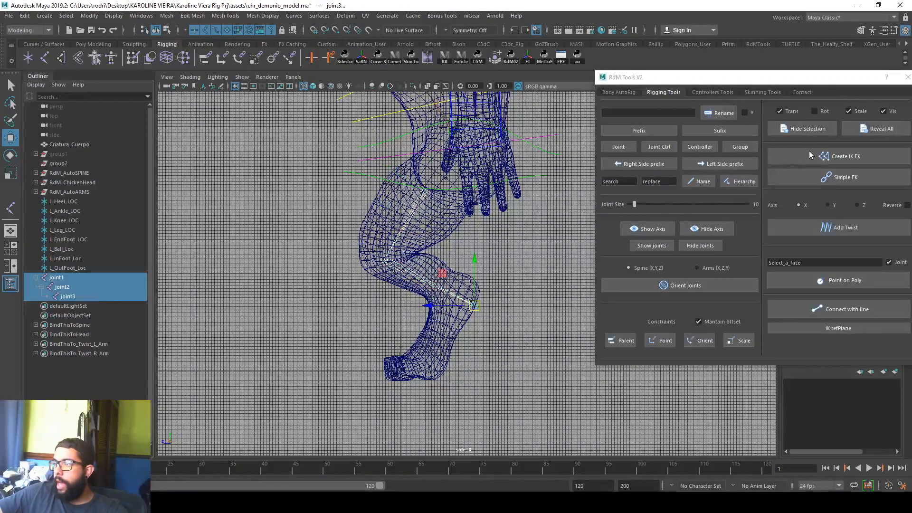
click(845, 156)
Step: Delete the hip-to-hock test joints together with their IK, FK and NoXformConnected groups
alt+middle_drag(450, 269, 464, 266)
alt+right_drag(464, 266, 455, 262)
alt+drag(454, 262, 457, 263)
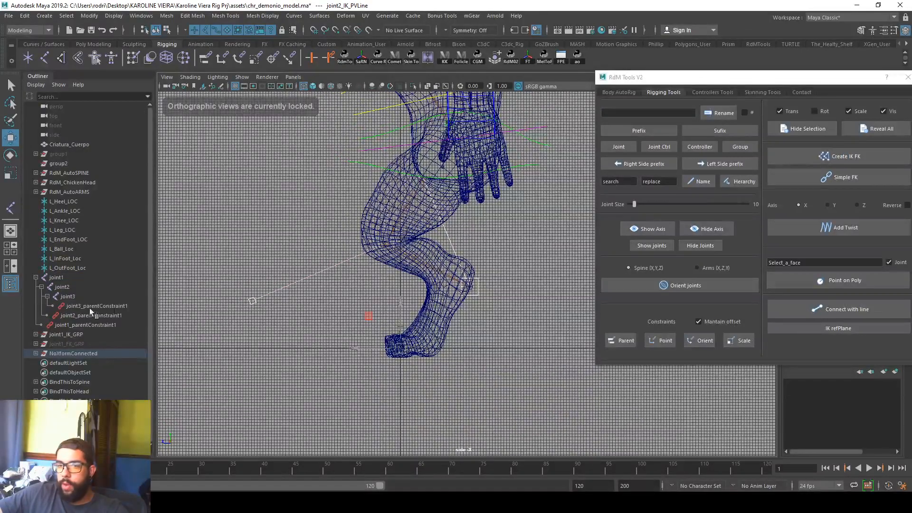
drag(101, 352, 80, 286)
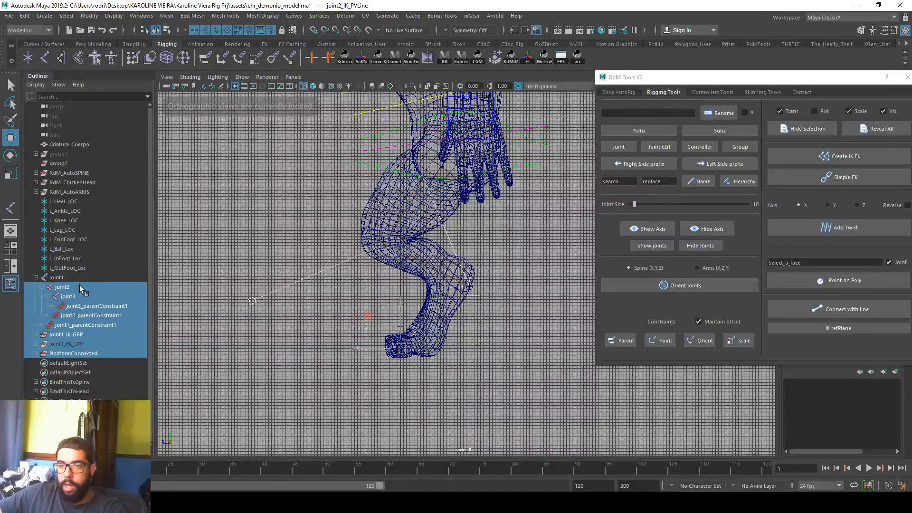
key(Delete)
Step: Draw another three-joint test chain from the knee through the hock to the ankle
click(44, 57)
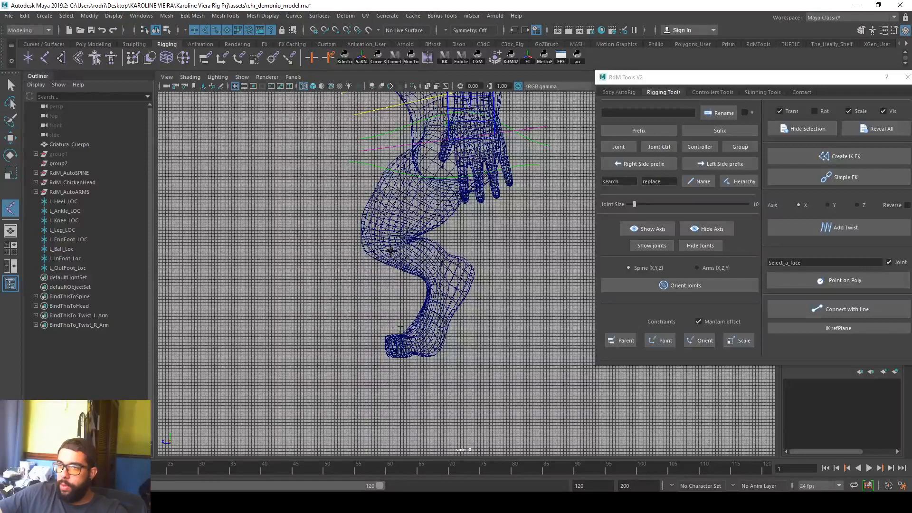
click(390, 248)
click(453, 280)
click(421, 341)
key(w)
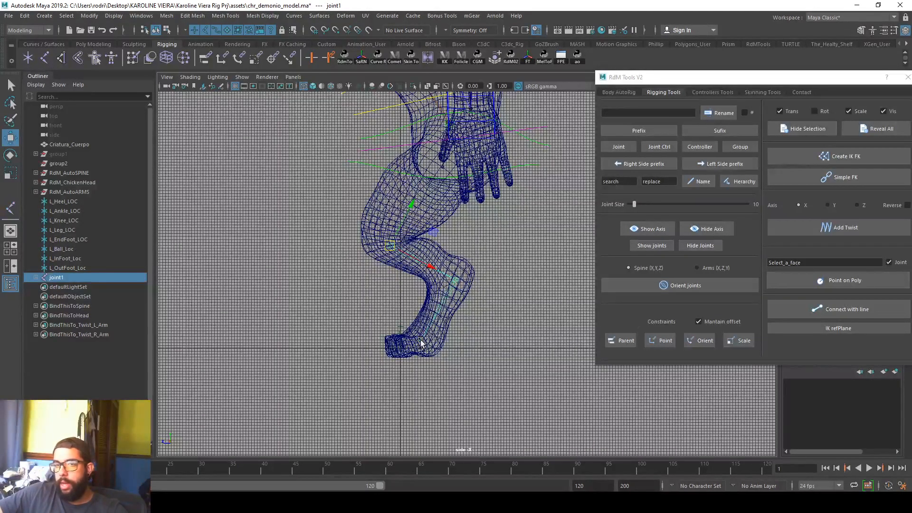
Step: Build an IK FK setup on the three joints running from the knee to the ankle
click(35, 277)
drag(44, 277, 80, 297)
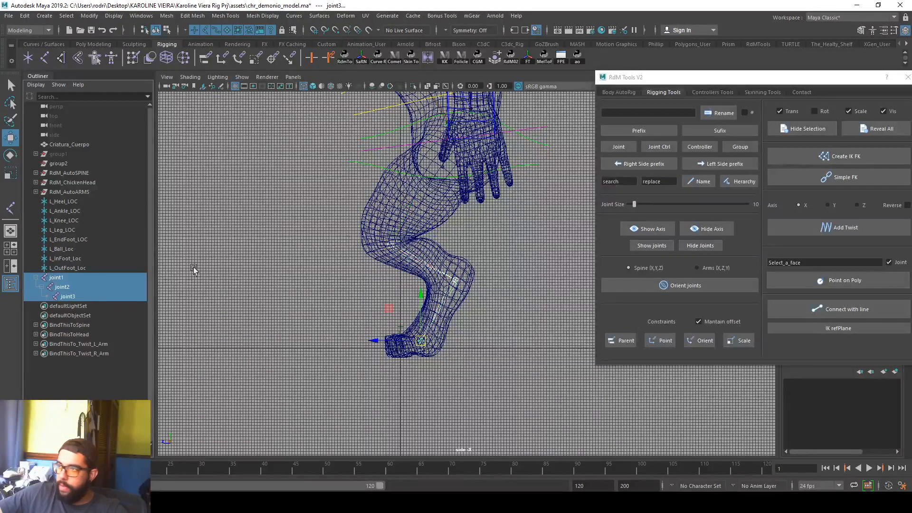
click(813, 161)
Step: Delete the knee-to-ankle test joints along with all of their IK FK groups
scroll(475, 307, down, 1)
alt+middle_drag(471, 305, 396, 304)
alt+click(396, 304)
mouse_move(78, 354)
mouse_down()
mouse_move(83, 277)
mouse_move(84, 354)
mouse_up()
click(80, 276)
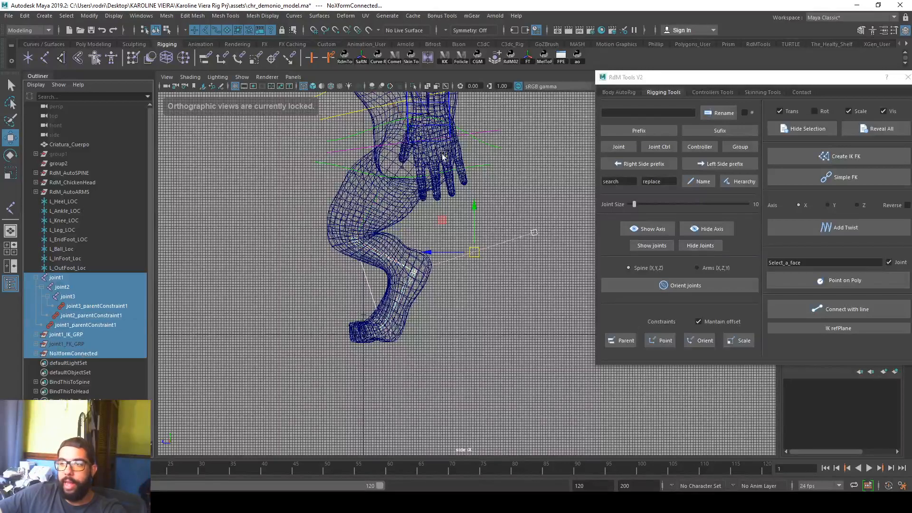
key(Delete)
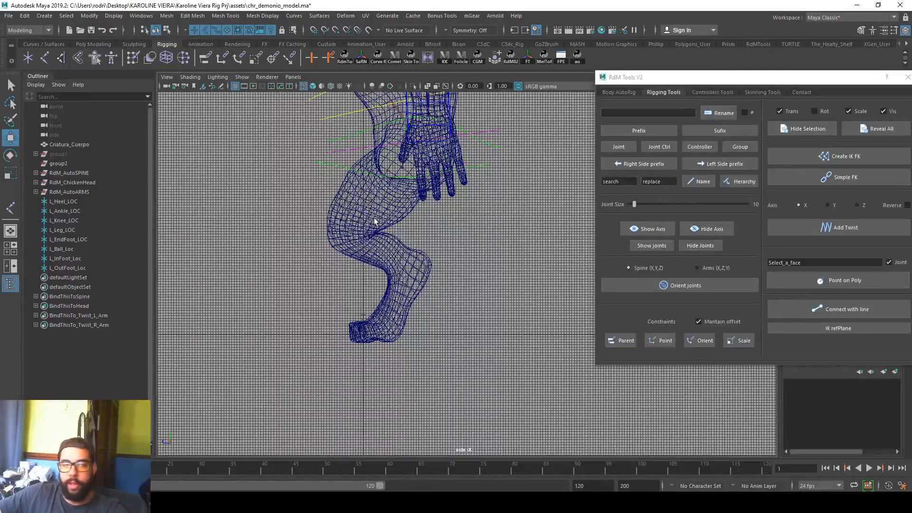
Step: Examine the character's legs in the perspective view and bring up the body auto rig options
key(space)
key(space)
alt+right_drag(538, 225, 392, 245)
alt+middle_drag(393, 245, 400, 257)
alt+drag(401, 257, 436, 262)
alt+right_drag(436, 262, 493, 257)
alt+drag(493, 258, 498, 257)
click(619, 92)
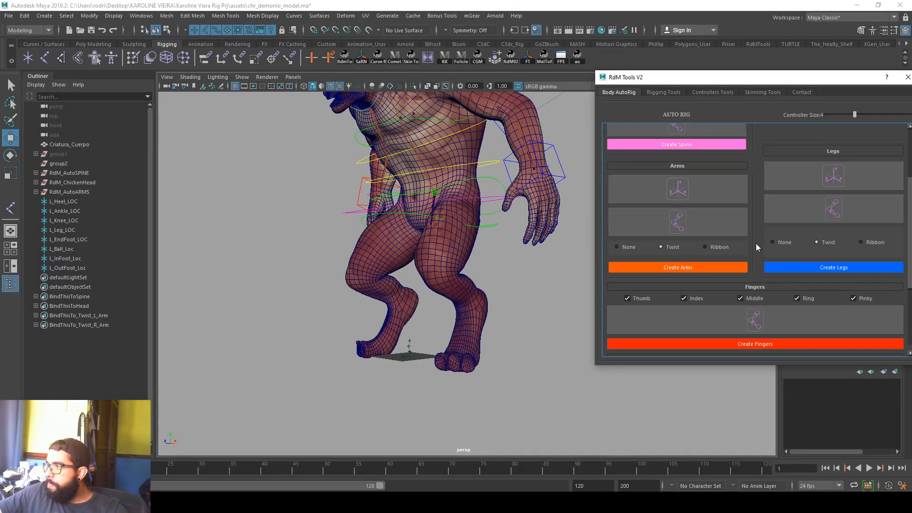
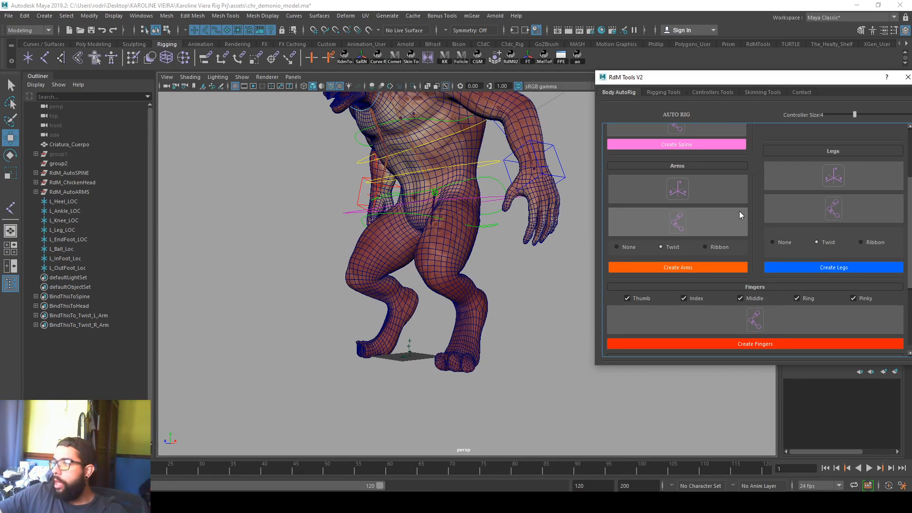
Step: Delete the existing left leg locators and generate a fresh set with the auto rig
click(841, 183)
click(64, 201)
shift+click(69, 344)
key(Delete)
click(833, 176)
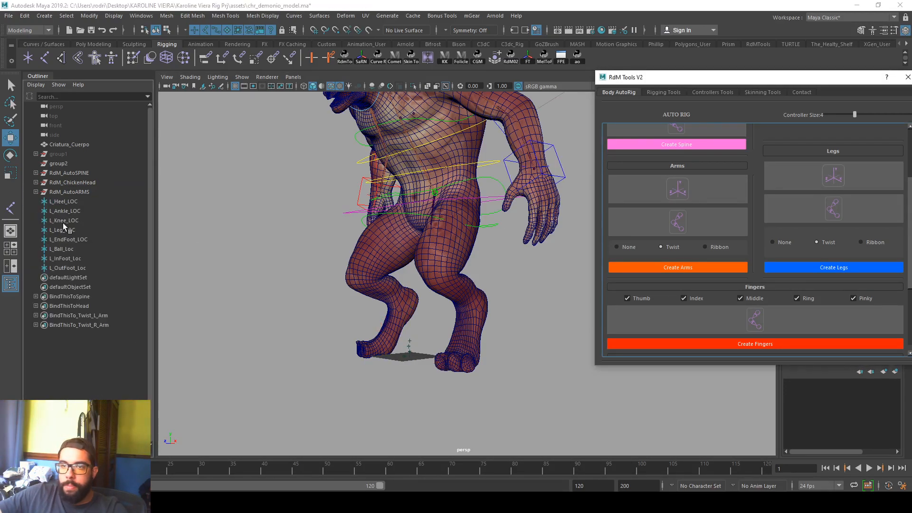
Step: Select all eight left leg locators and move them sideways along X to the character's left foot
click(81, 208)
shift+click(61, 249)
drag(78, 204, 81, 265)
scroll(403, 306, up, 3)
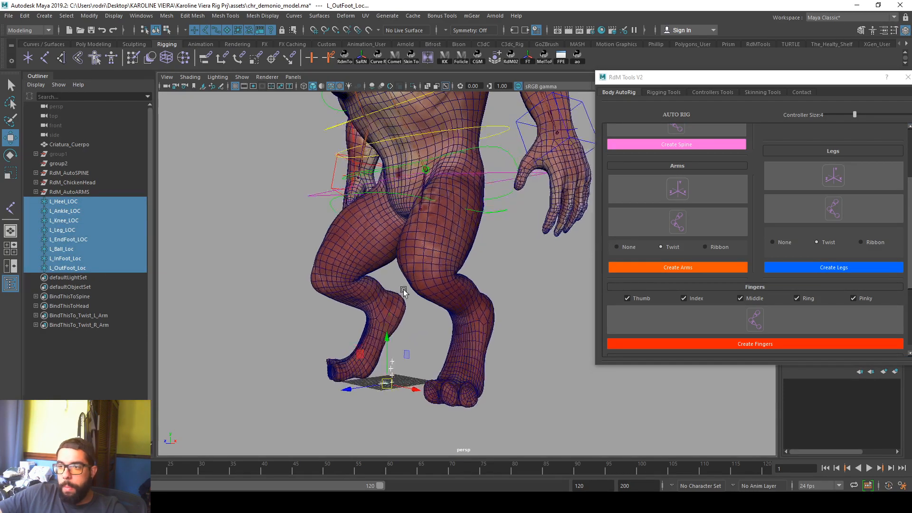
alt+drag(404, 291, 433, 305)
alt+middle_drag(434, 305, 426, 272)
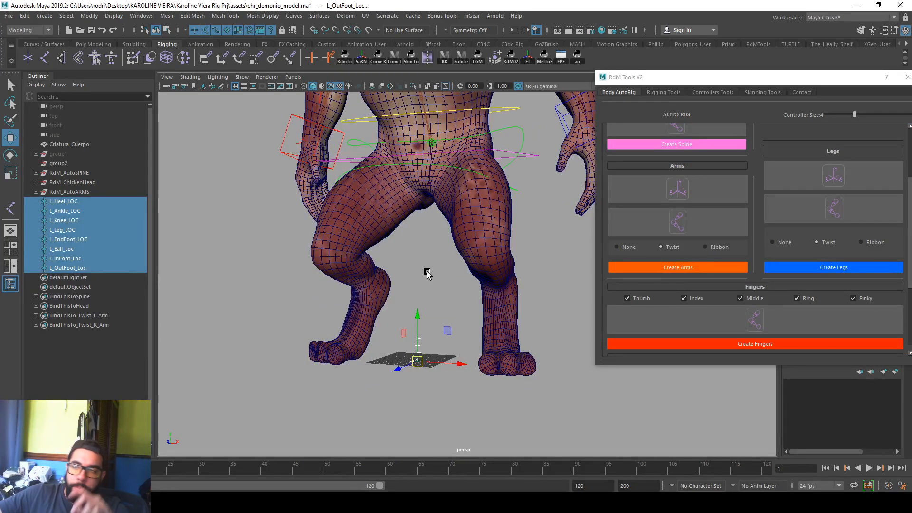
alt+drag(418, 319, 444, 327)
drag(472, 374, 461, 356)
Step: Group the eight left leg locators and undo the grouping
click(74, 204)
shift+click(77, 269)
key(ctrl+g)
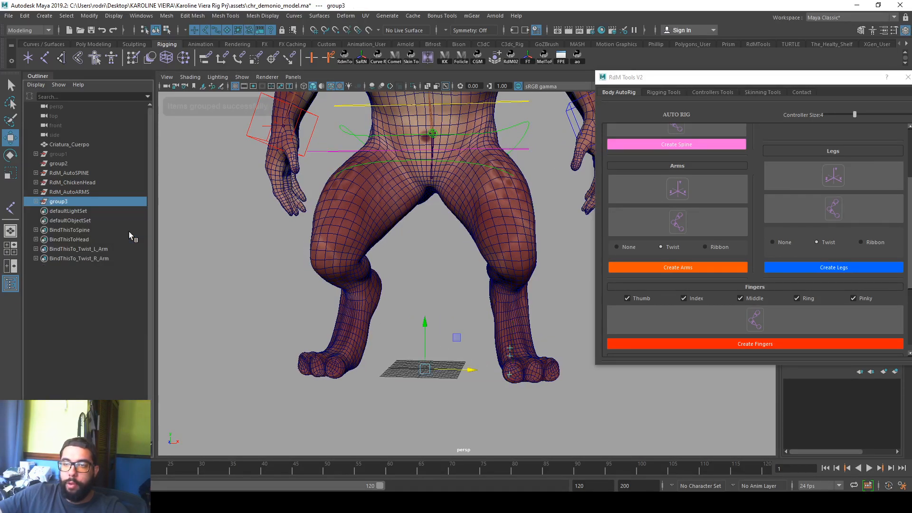
key(ctrl+z)
Step: Frame the legs in the front view and raise L_Leg_LOC to the top of the left thigh
alt+drag(357, 266, 381, 287)
key(space)
key(space)
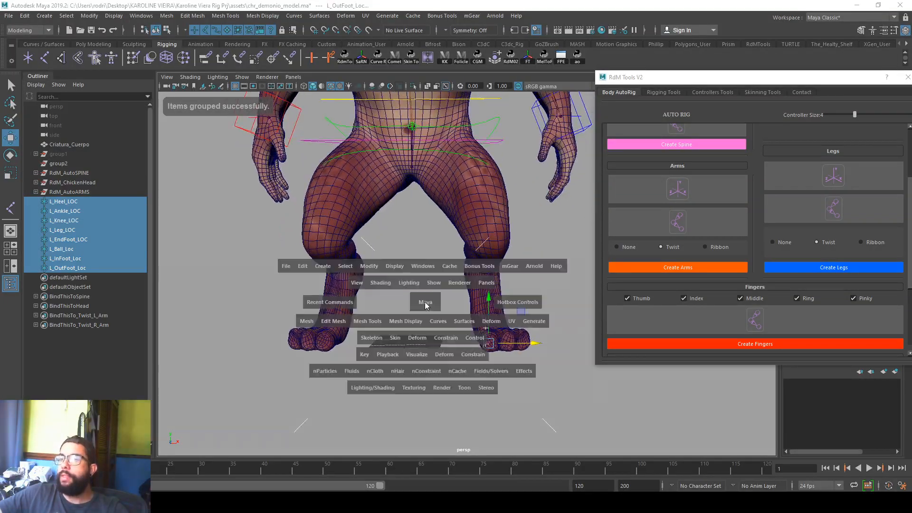
key(f)
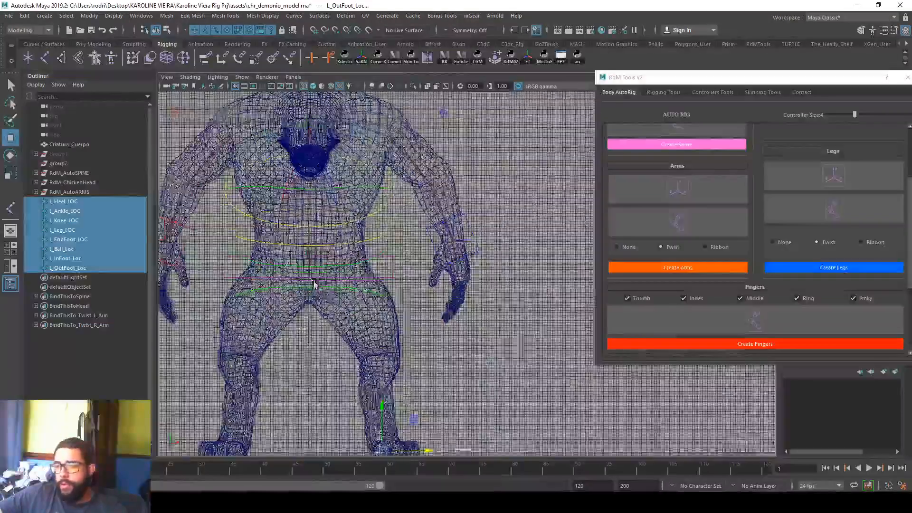
click(81, 228)
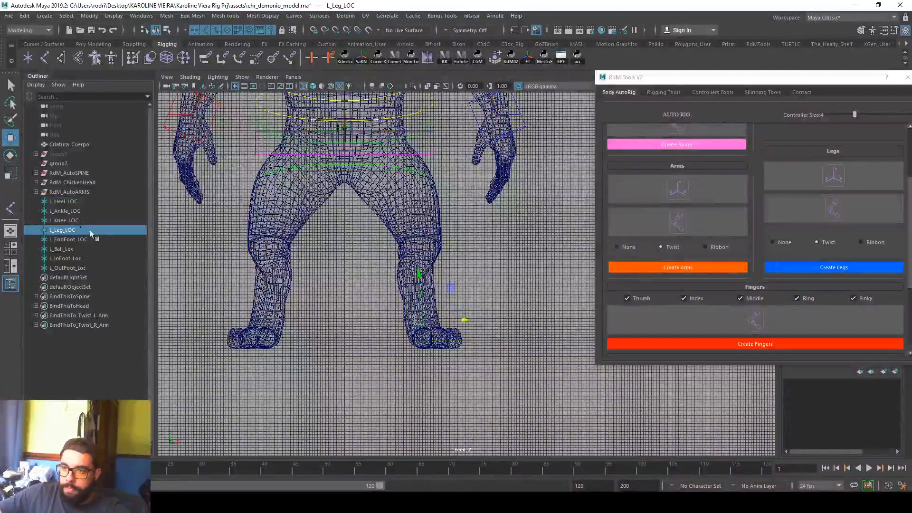
drag(409, 316, 408, 142)
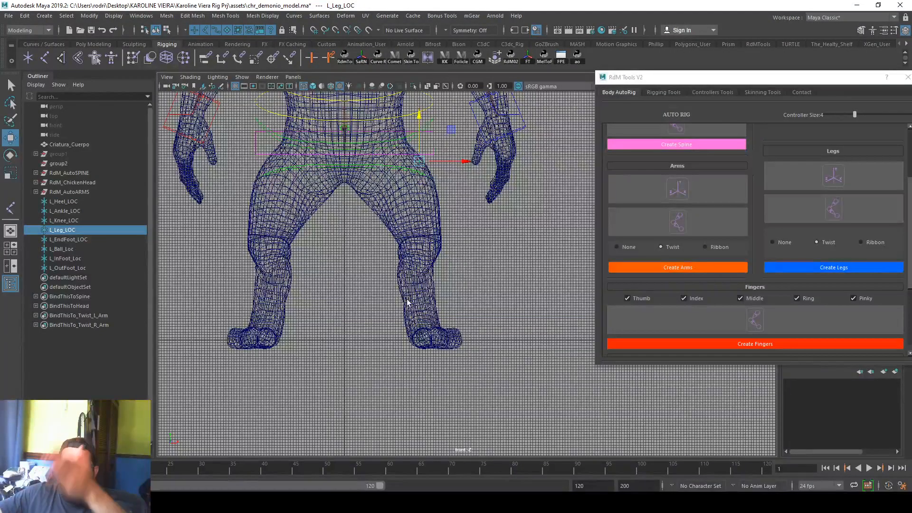
Step: Raise L_Knee_LOC to the height of the hock and place L_Leg_LOC at the height of the creature's knee
click(77, 219)
drag(417, 279, 411, 207)
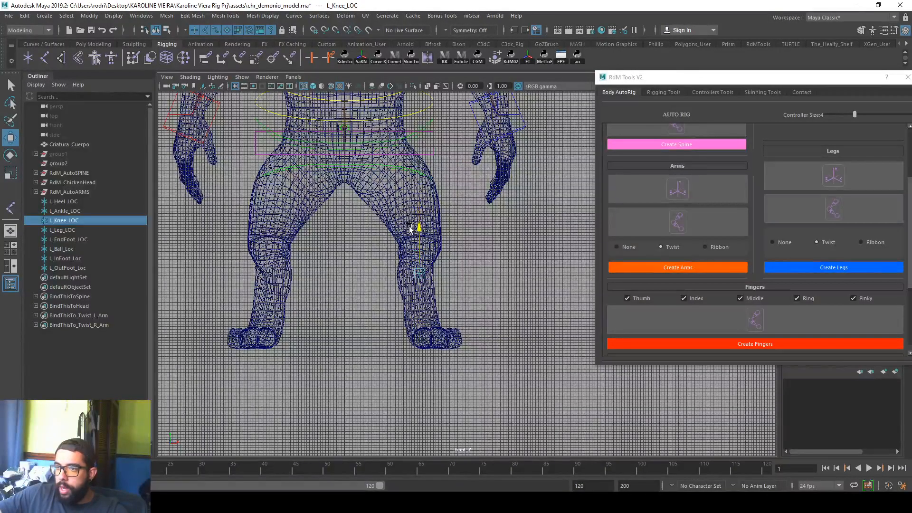
click(64, 210)
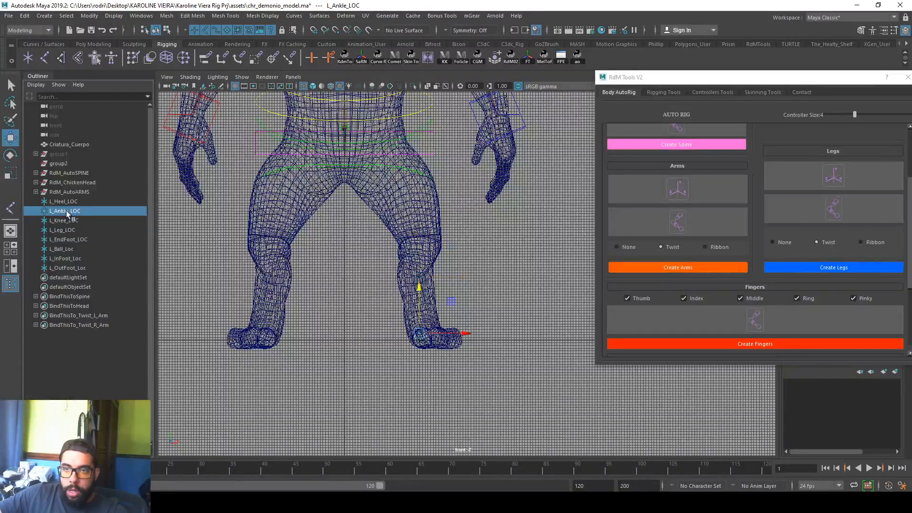
click(86, 230)
key(ctrl+z)
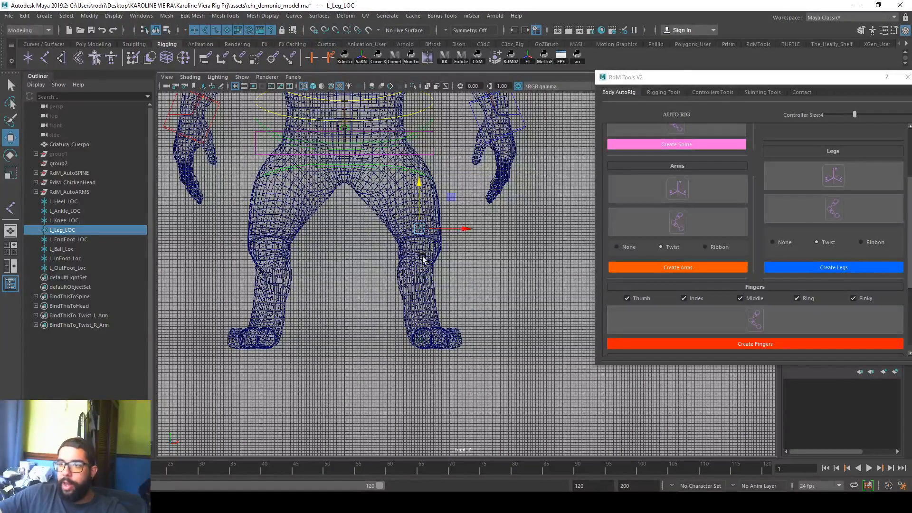
Step: Move L_Leg_LOC down and forward to the centre of the creature's knee in the side view
key(space)
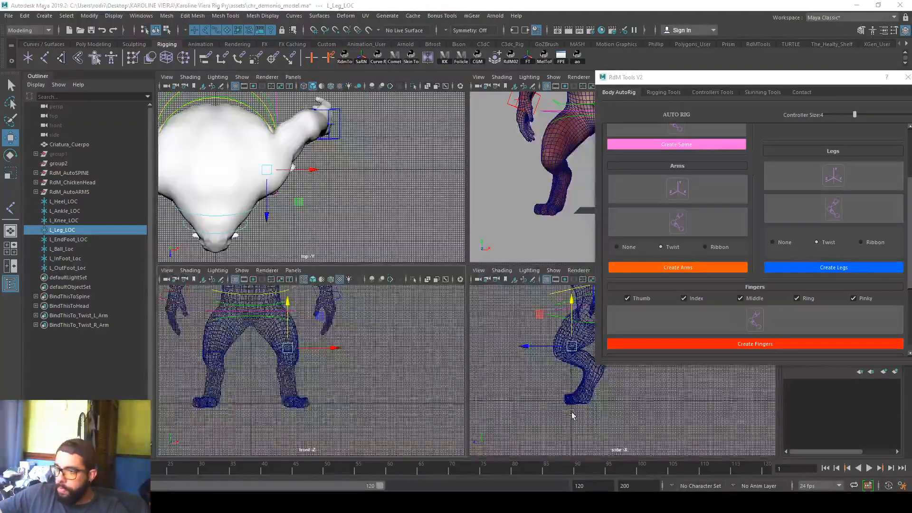
key(space)
key(f)
scroll(398, 249, up, 5)
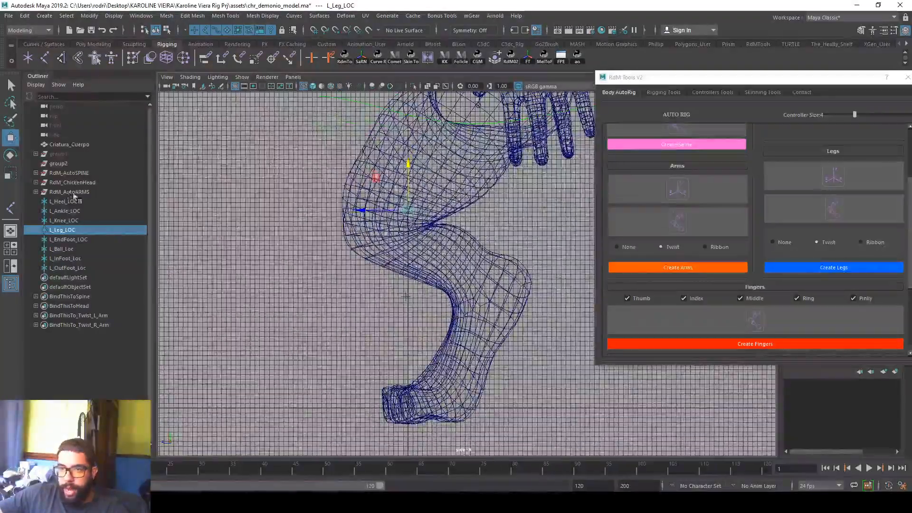
drag(408, 174, 345, 236)
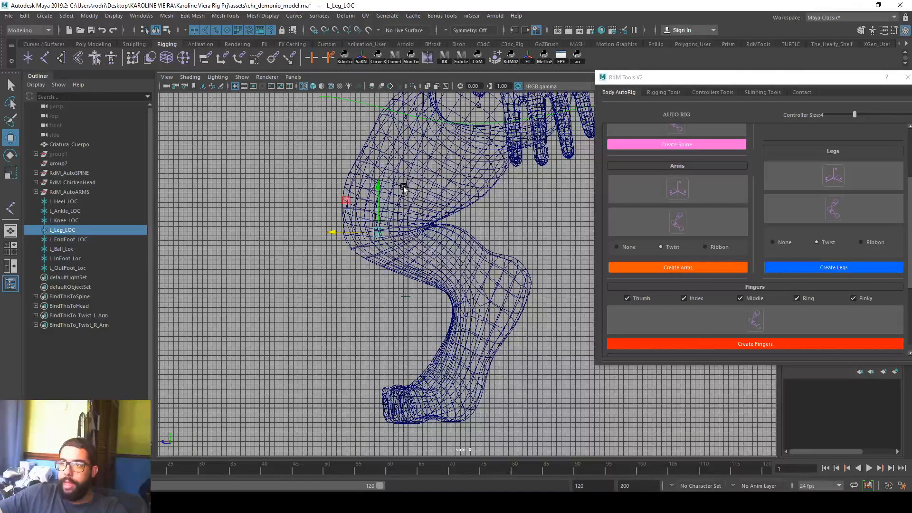
Step: Move L_Knee_LOC back to the hock and place L_Ankle_LOC at the ankle just above the heel
click(363, 296)
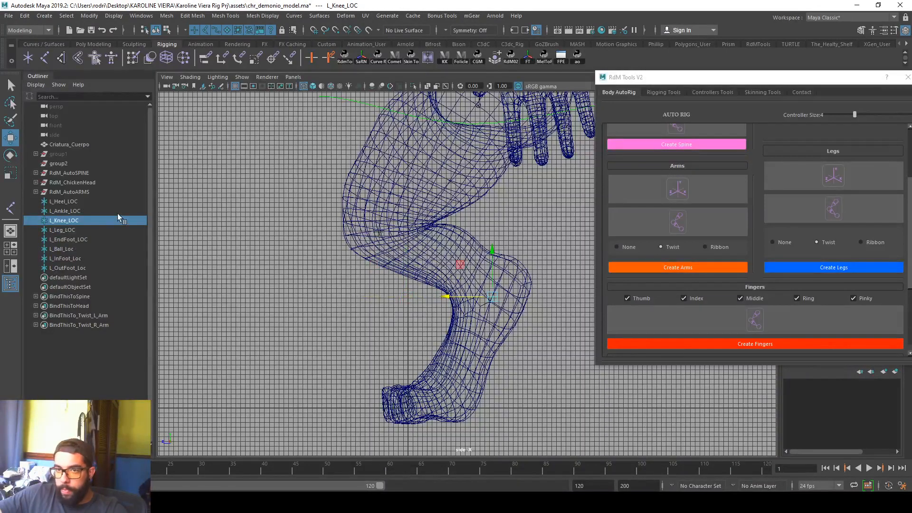
key(Up)
drag(375, 364, 418, 351)
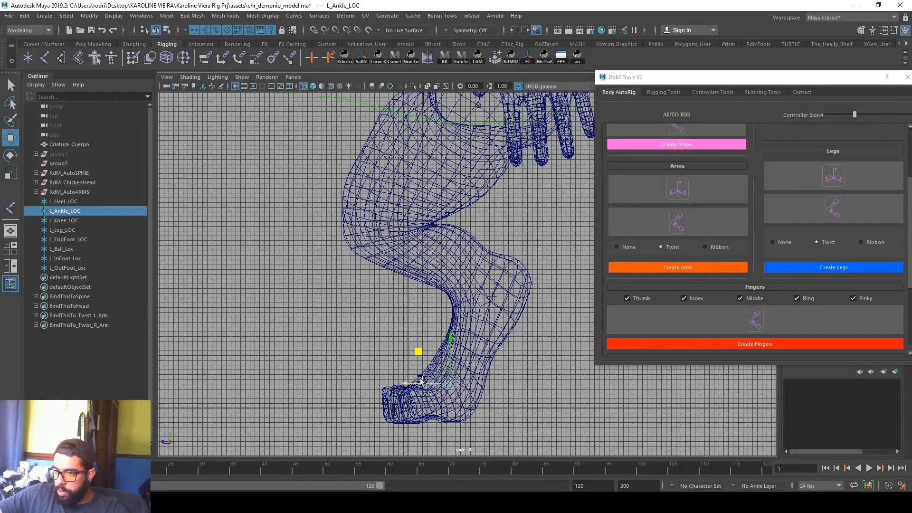
drag(452, 385, 457, 385)
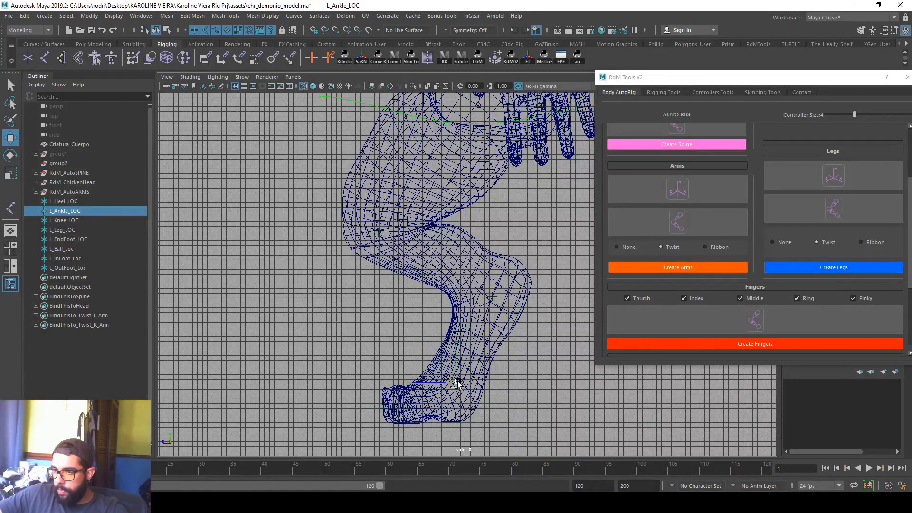
Step: Fine-tune L_Knee_LOC slightly upward and forward inside the hock
click(85, 220)
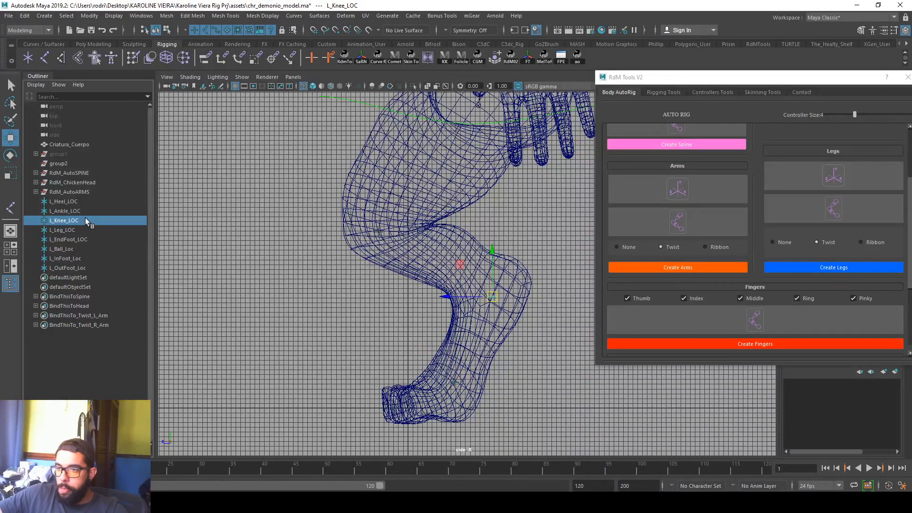
drag(489, 274, 490, 263)
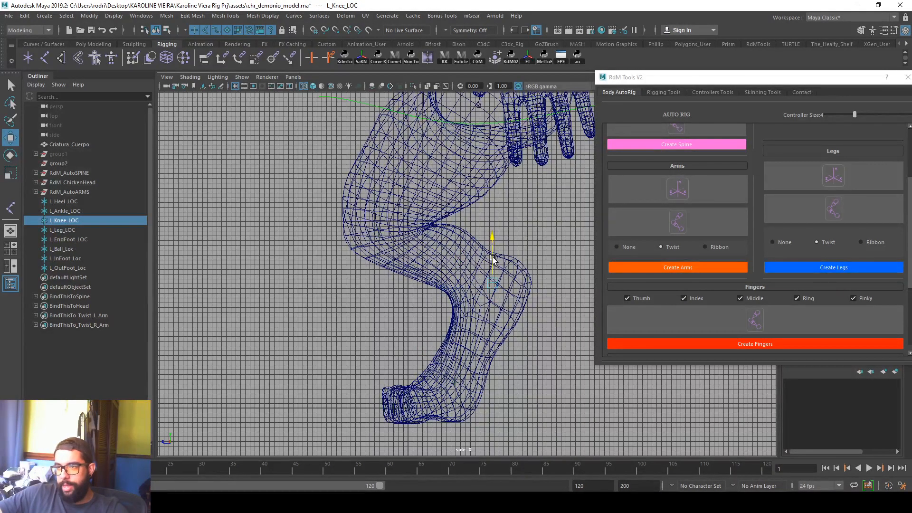
drag(456, 283, 488, 281)
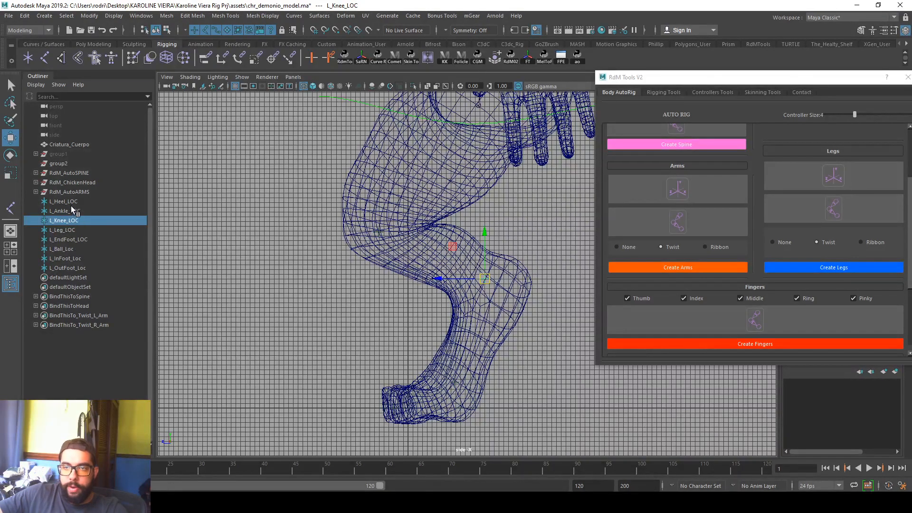
Step: Move L_Ball_Loc backward from the toes to the ball of the left foot
click(73, 238)
click(75, 229)
click(78, 247)
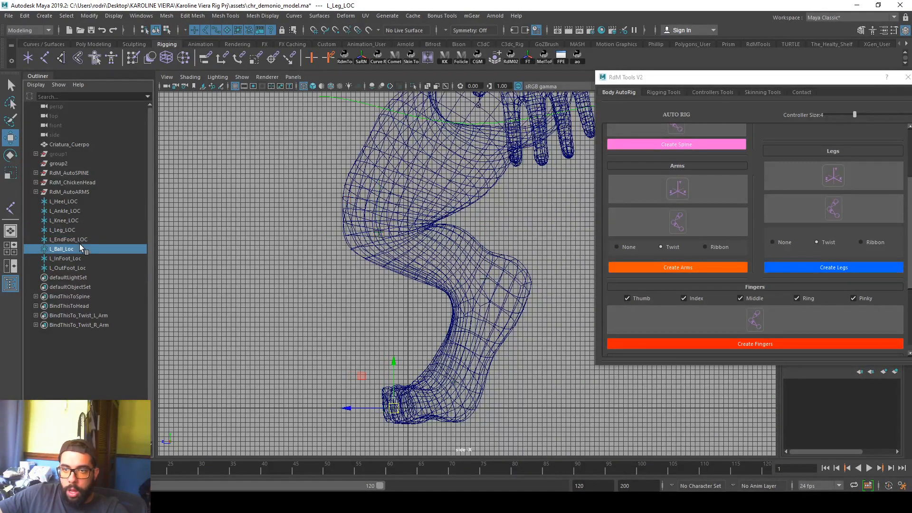
key(f)
scroll(338, 234, up, 3)
drag(352, 331, 377, 331)
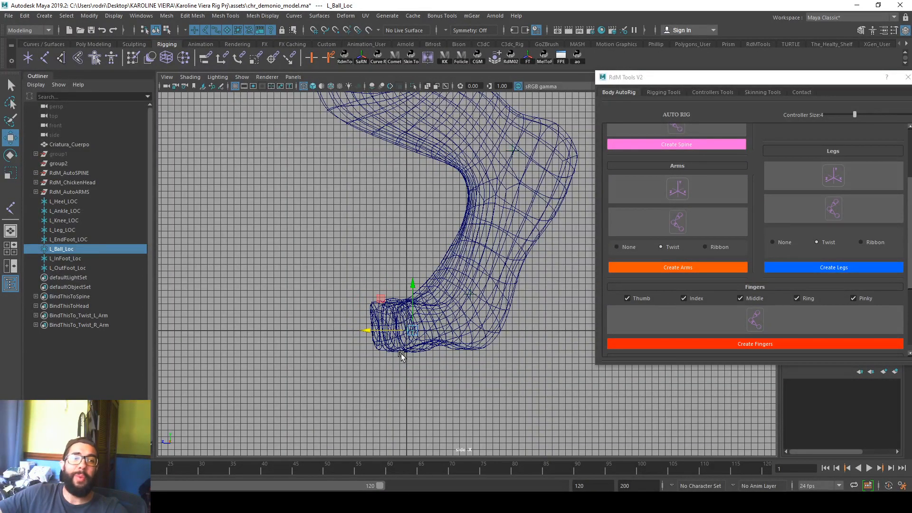
Step: Move L_EndFoot_LOC slightly forward to the front of the left toes in the side view
click(102, 259)
click(93, 250)
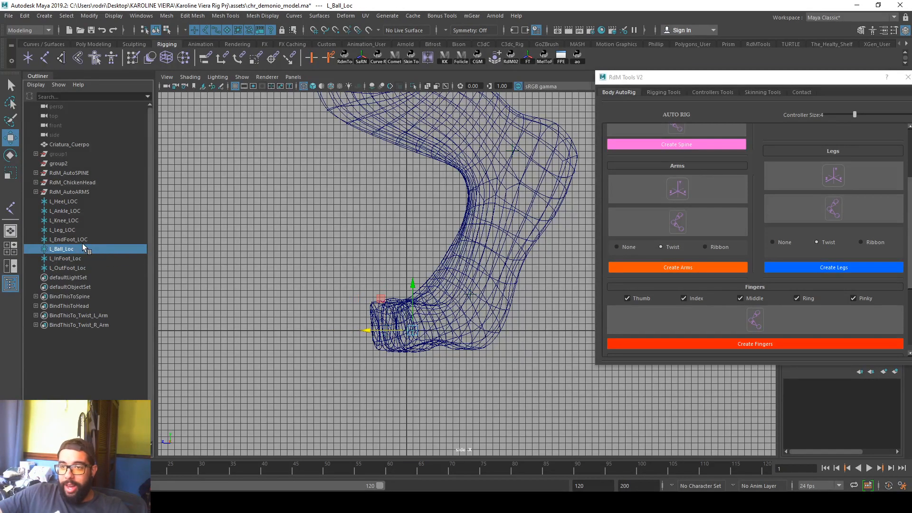
double_click(82, 242)
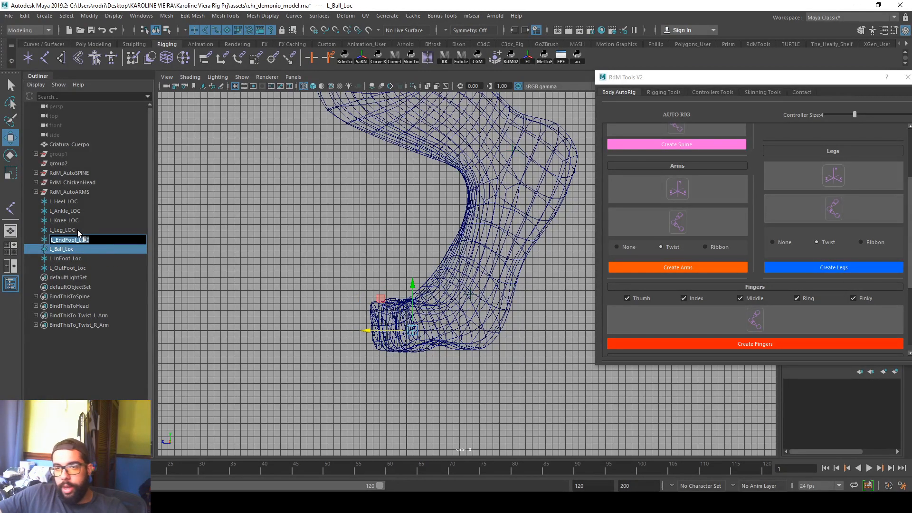
click(76, 229)
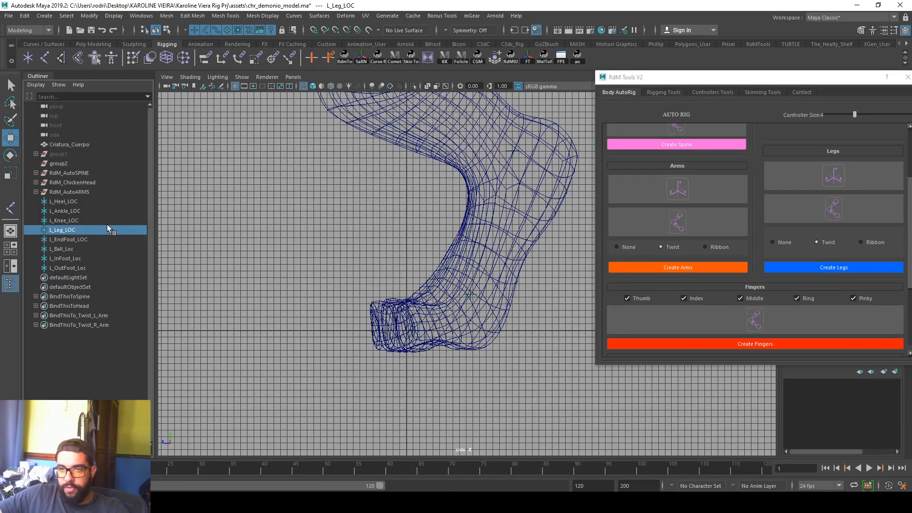
click(86, 251)
alt+middle_drag(394, 311, 403, 303)
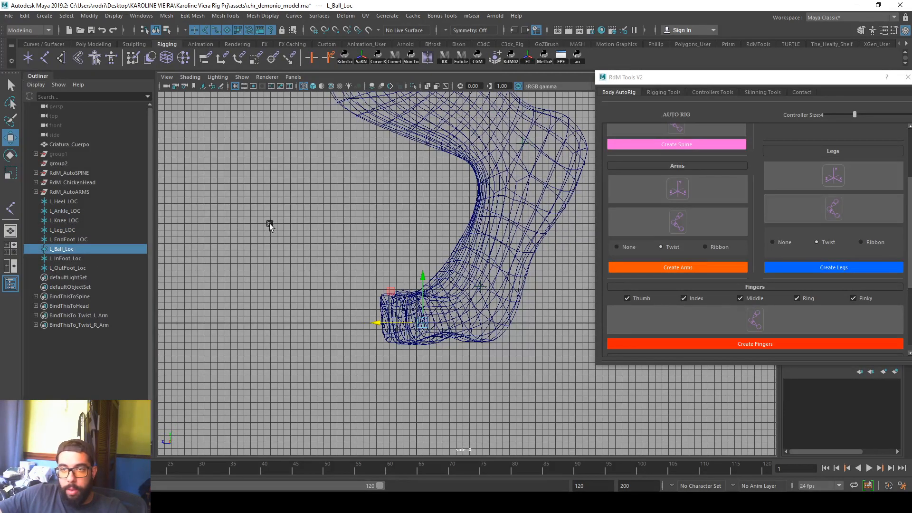
click(94, 241)
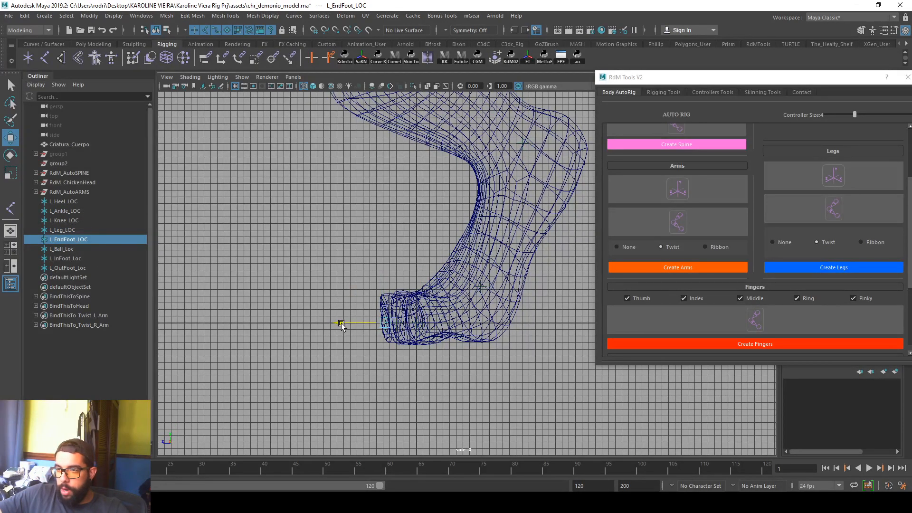
Step: Move L_Heel_LOC back to the heel of the left foot at its original height
click(68, 268)
click(67, 201)
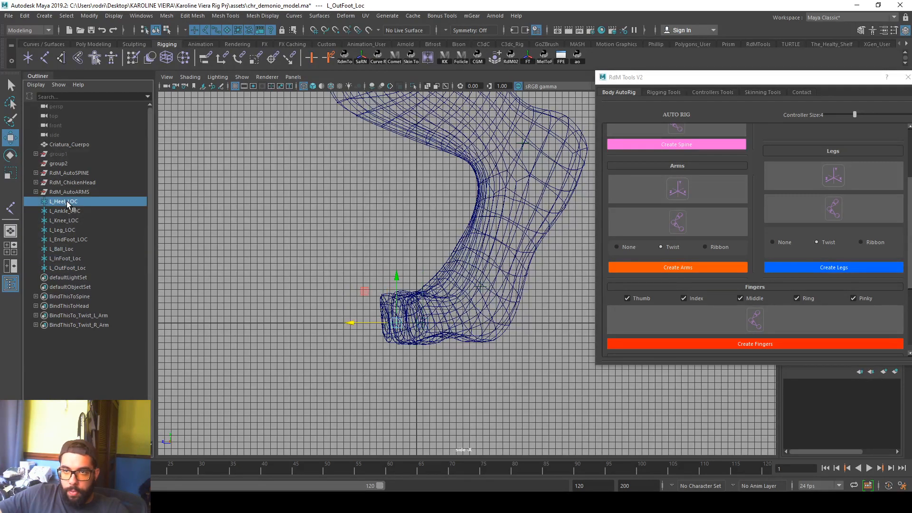
drag(401, 322, 439, 323)
drag(487, 278, 488, 300)
key(ctrl+z)
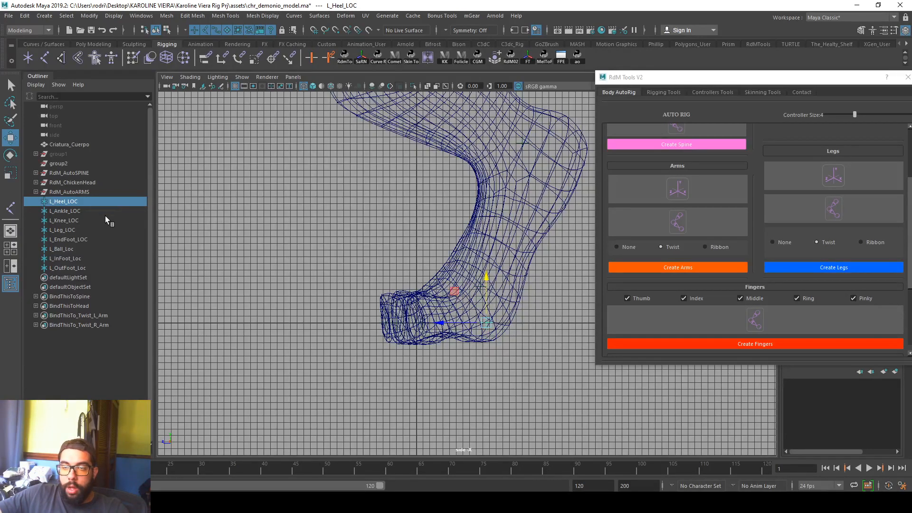
Step: Move L_OutFoot_Loc sideways toward the outer side of the left foot in the front view
click(76, 239)
click(67, 258)
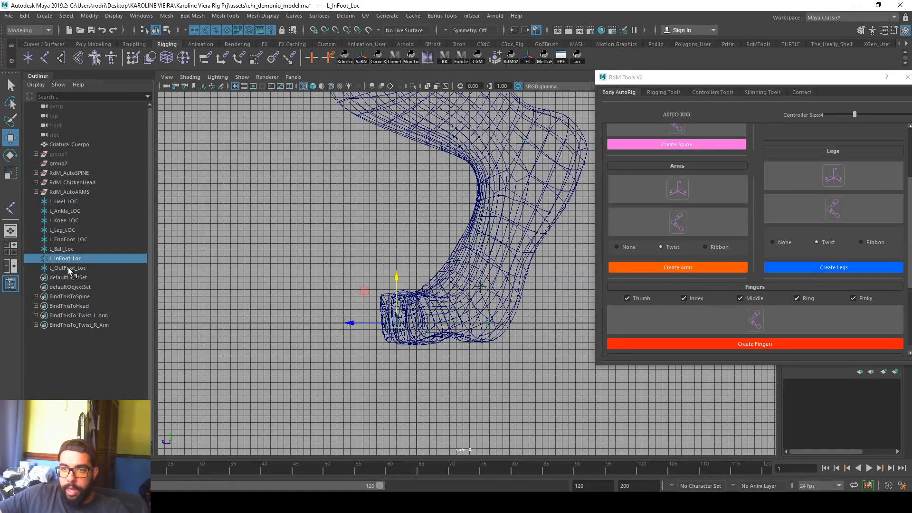
shift+click(67, 267)
key(space)
key(space)
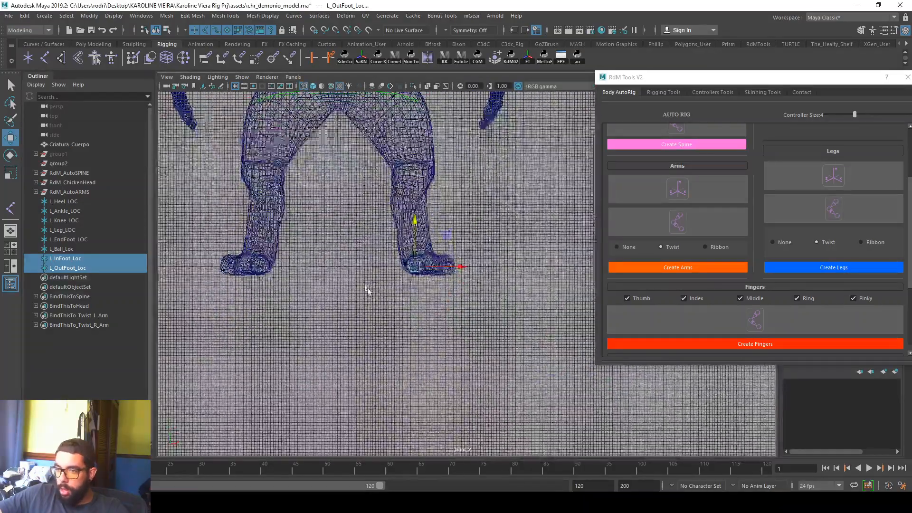
alt+right_drag(370, 295, 407, 297)
alt+middle_drag(407, 297, 441, 328)
alt+right_drag(441, 329, 543, 347)
drag(412, 310, 491, 316)
click(346, 320)
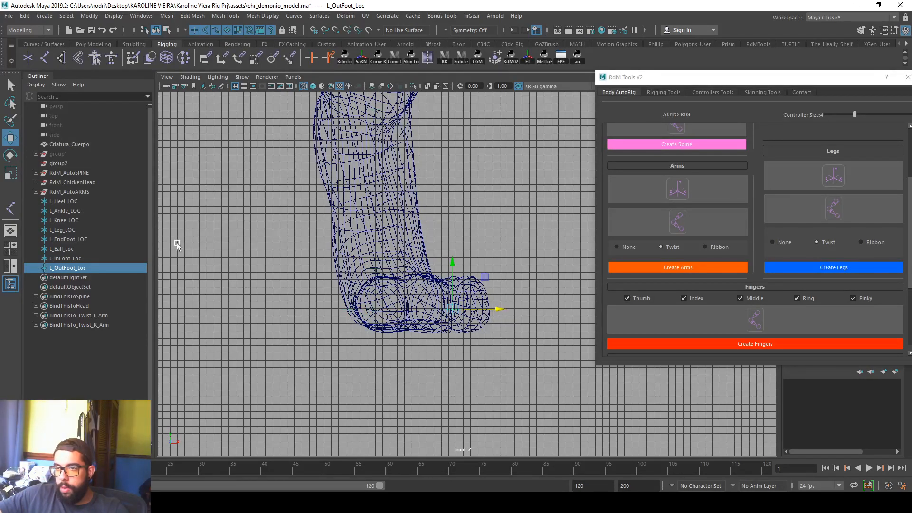
Step: Lower the heel, end-foot, ball, inner-foot and outer-foot locators together to the sole of the left foot
key(space)
key(space)
alt+drag(499, 218, 292, 239)
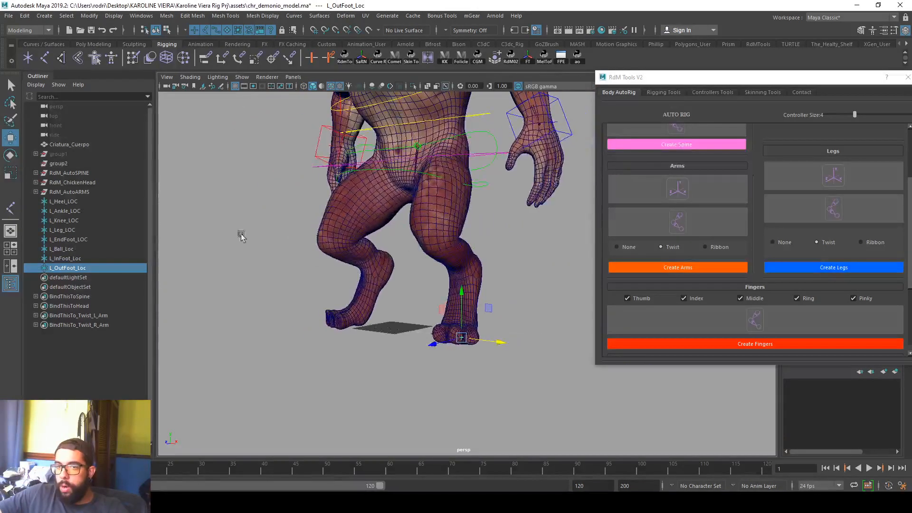
shift+click(90, 203)
key(ctrl+1)
click(502, 360)
drag(502, 360, 410, 326)
key(ctrl+1)
key(space)
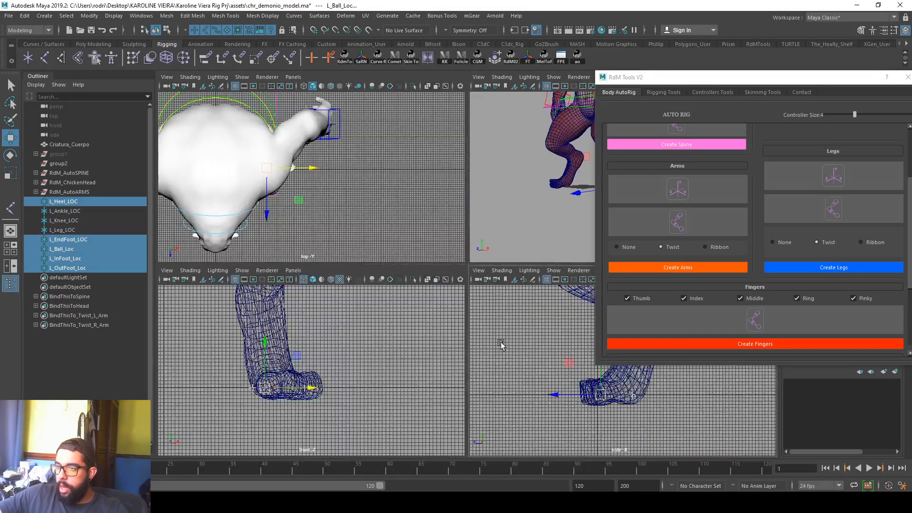
key(space)
key(f)
scroll(430, 295, down, 5)
alt+middle_drag(414, 262, 339, 238)
scroll(333, 230, down, 1)
drag(350, 213, 356, 254)
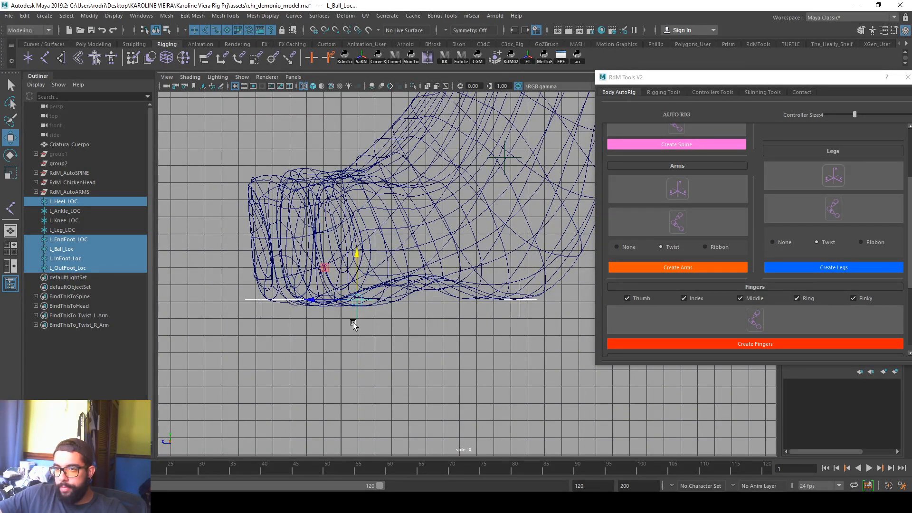
Step: Nudge L_EndFoot_LOC slightly back and L_Heel_LOC slightly forward along the sole
click(265, 310)
drag(265, 301, 238, 302)
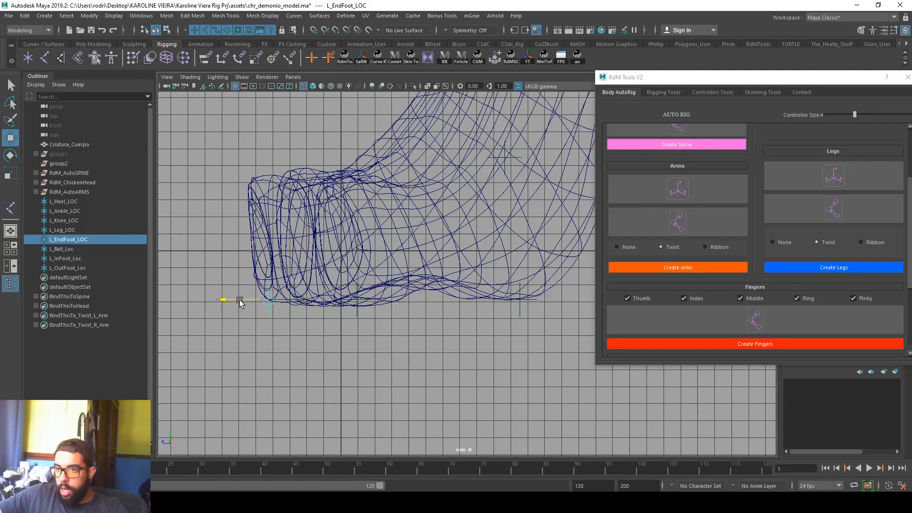
drag(518, 319, 537, 311)
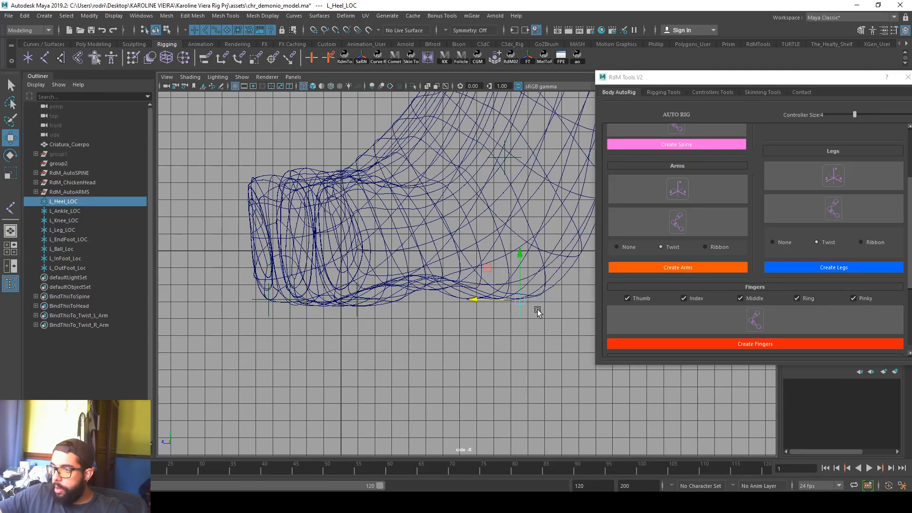
drag(484, 303, 464, 303)
click(270, 307)
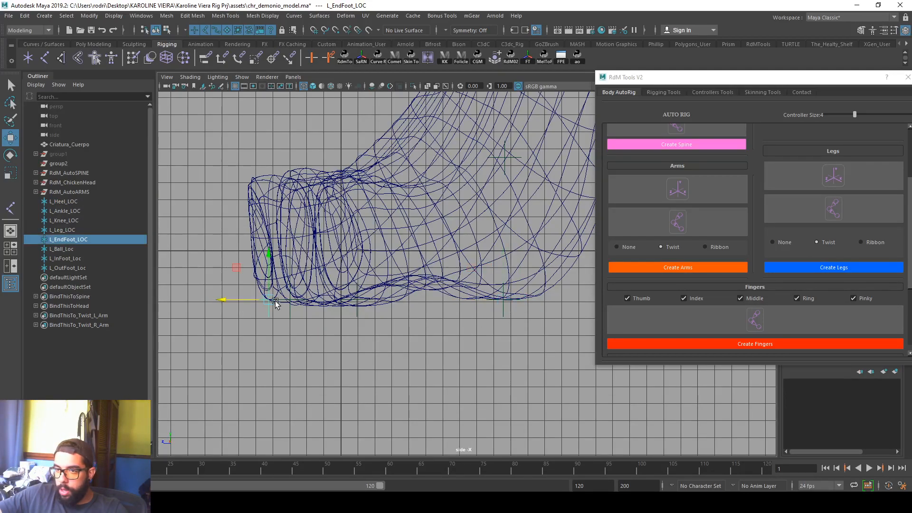
Step: Try to create the left leg joints from the placed locators and inspect them around the foot
key(space)
key(space)
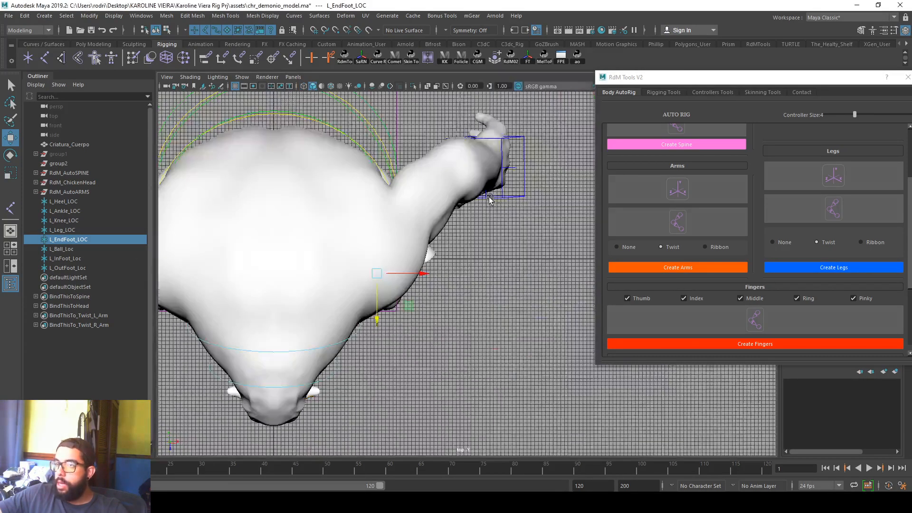
key(space)
key(space)
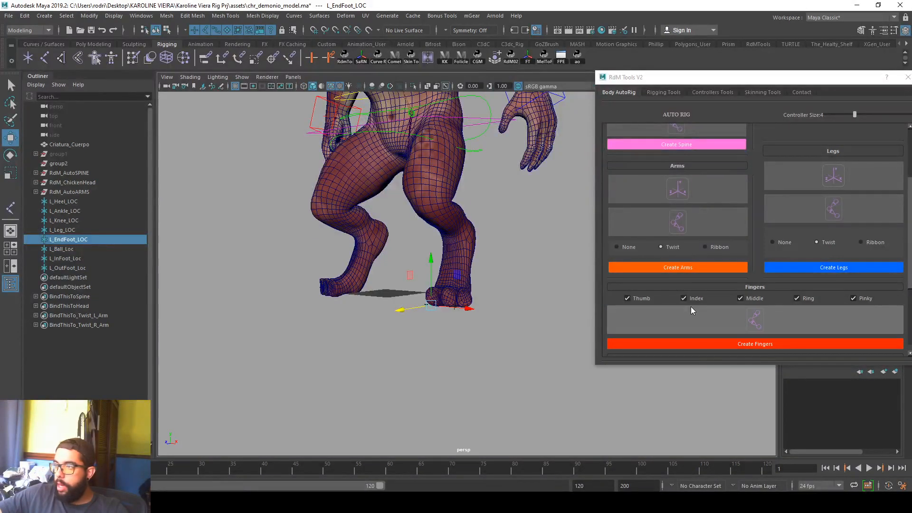
click(812, 214)
scroll(418, 327, up, 6)
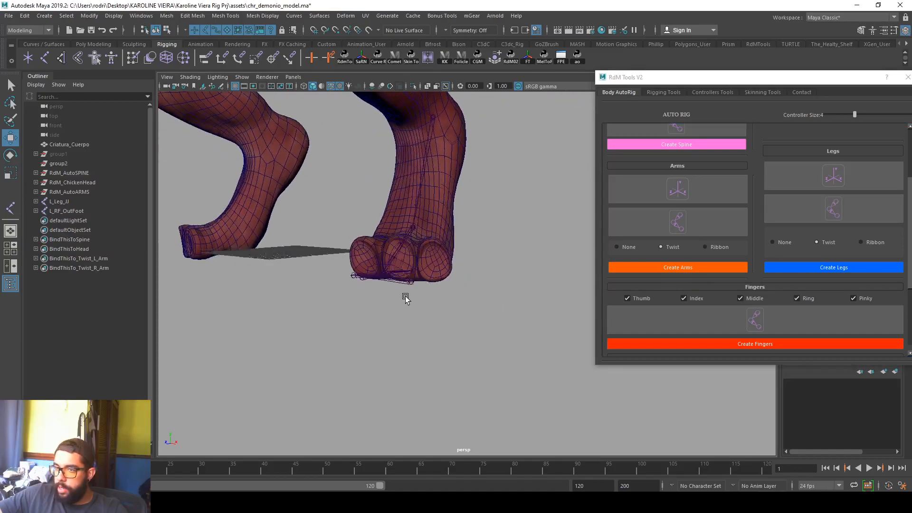
alt+drag(420, 322, 407, 308)
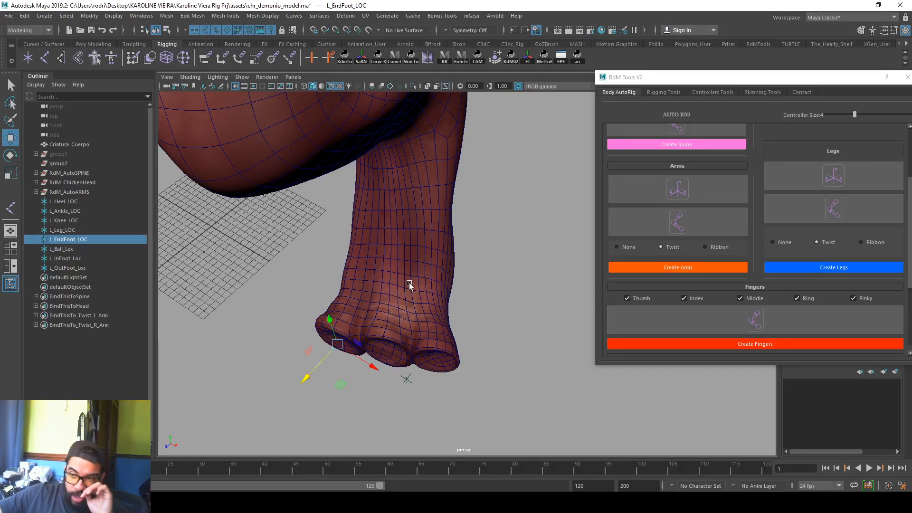
Step: Unhide group1 to show the creature's claws
click(50, 153)
key(y)
key(h)
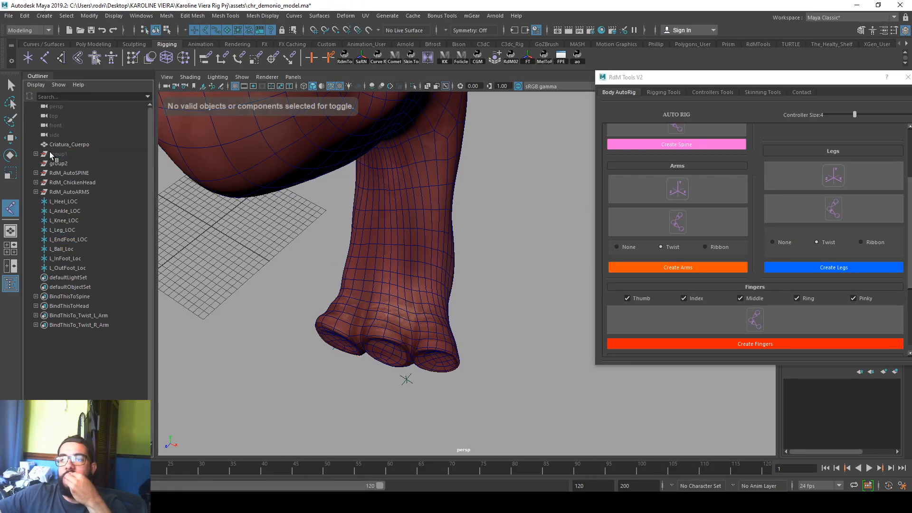
click(61, 153)
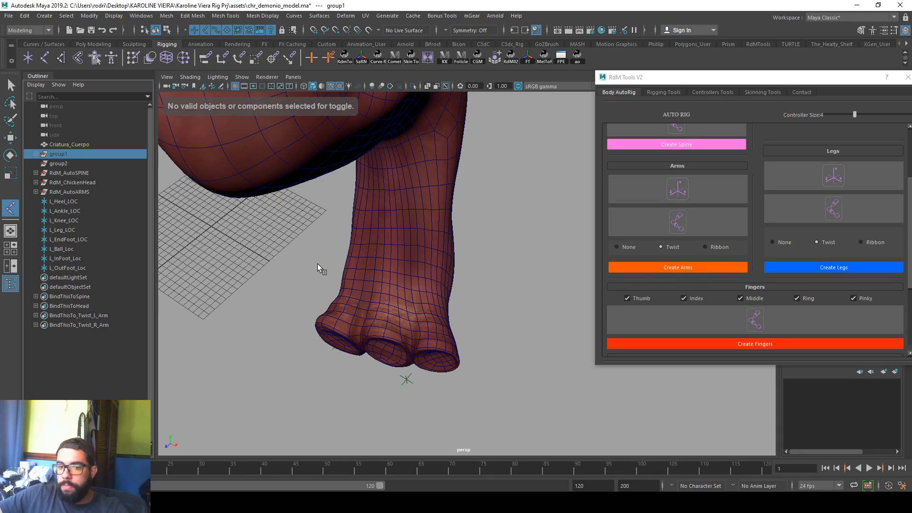
key(h)
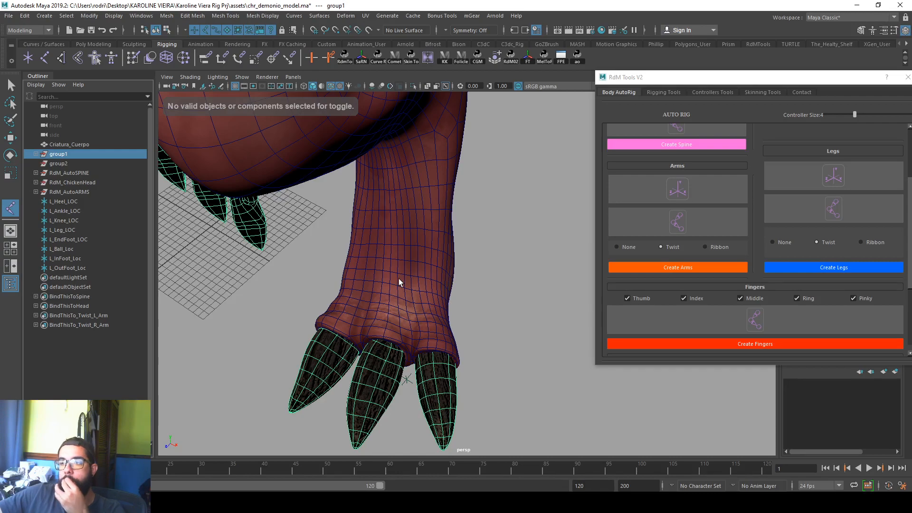
scroll(398, 278, down, 3)
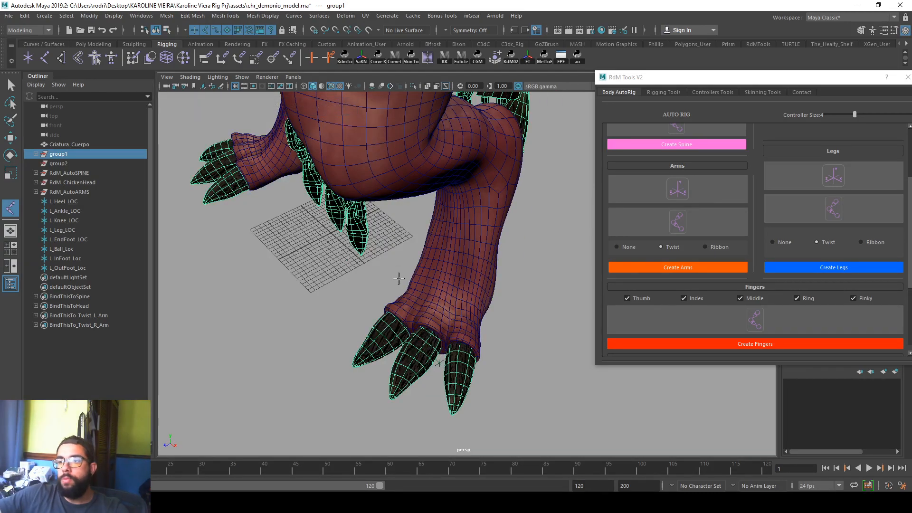
Step: Move L_EndFoot_LOC forward along the sole to near the tips of the claws in the side view
key(space)
key(space)
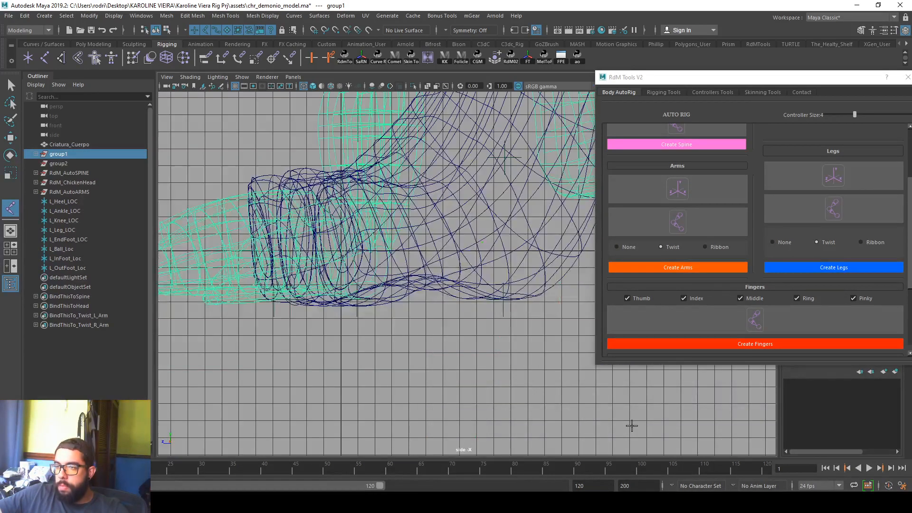
alt+right_drag(524, 408, 414, 315)
alt+middle_drag(413, 315, 445, 318)
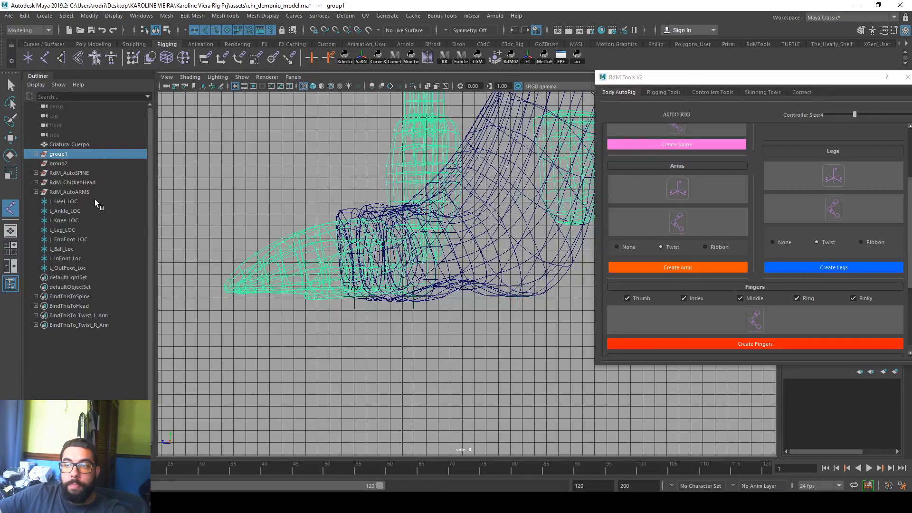
click(90, 241)
click(86, 258)
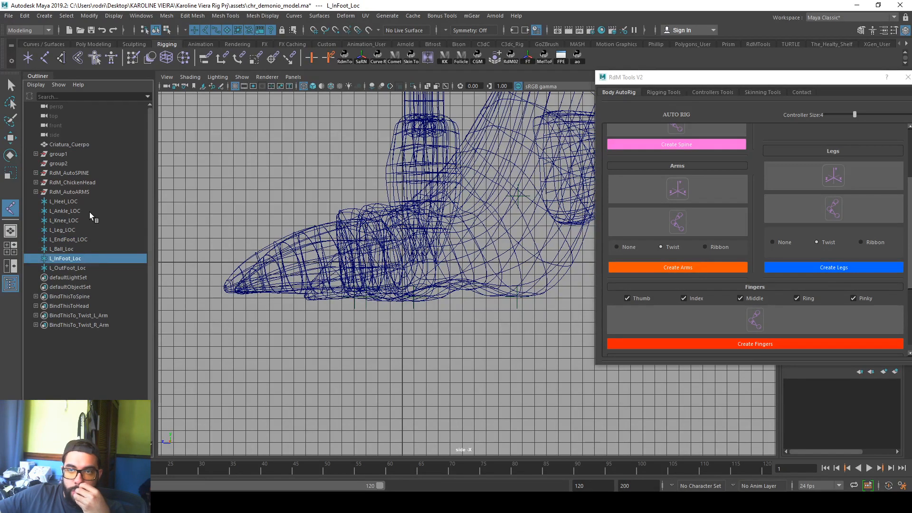
click(89, 212)
click(89, 237)
key(w)
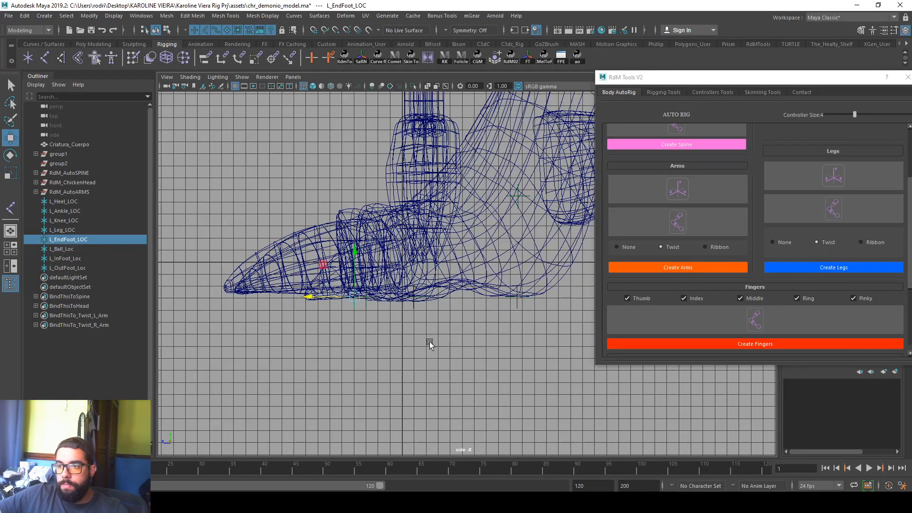
drag(316, 300, 214, 293)
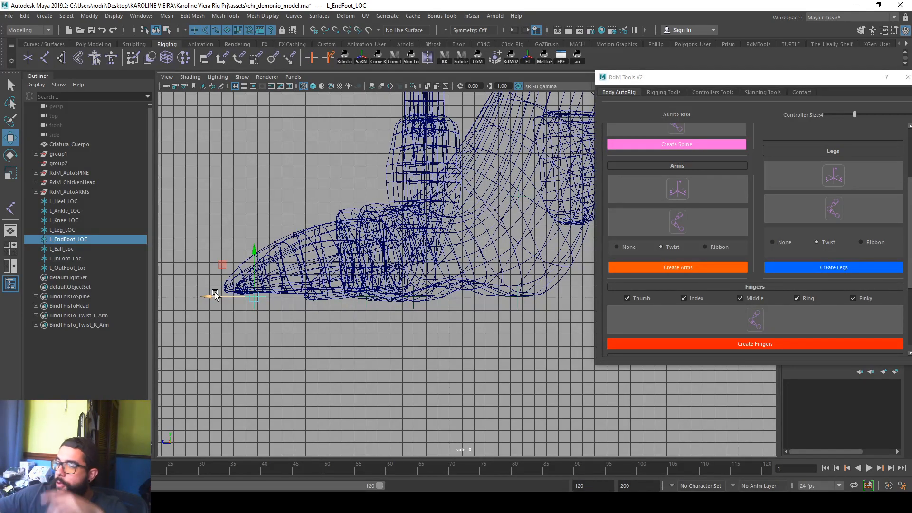
Step: Move L_EndFoot_LOC sideways to the tip of the left foot's middle claw in the perspective view
key(space)
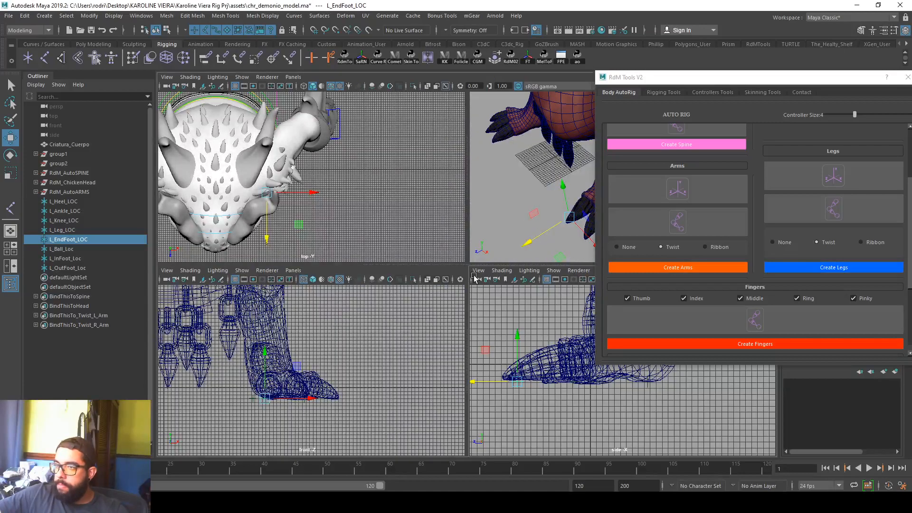
key(space)
alt+drag(482, 261, 400, 215)
alt+right_drag(401, 215, 517, 300)
alt+middle_drag(482, 249, 489, 280)
drag(488, 285, 559, 295)
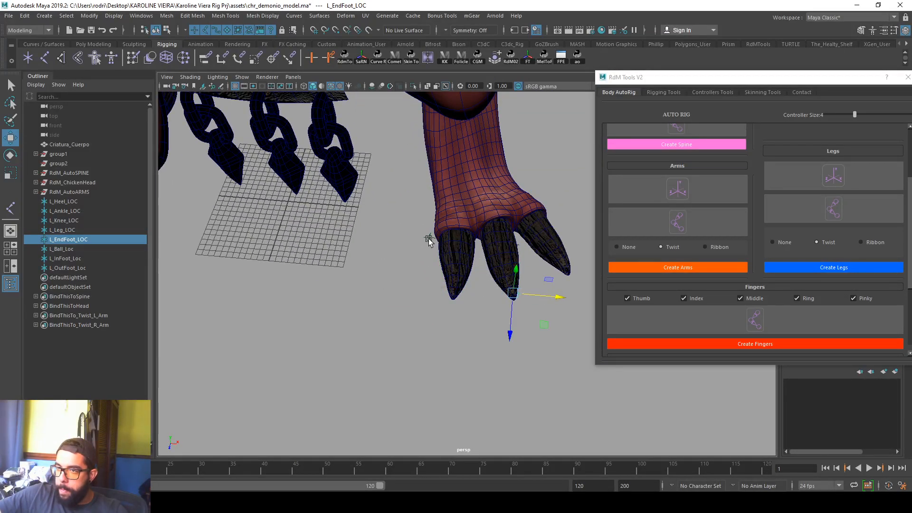
Step: Adjust the foot locator at the inner side of the left foot to sit against the foot's inner edge
click(428, 238)
drag(476, 242, 486, 243)
alt+drag(475, 245, 507, 250)
key(r)
key(w)
drag(467, 275, 462, 261)
Step: Move L_OutFoot_Loc outward to the outer edge of the clawed left foot
click(96, 269)
alt+drag(384, 254, 289, 266)
drag(390, 274, 434, 264)
key(r)
key(w)
Step: Scale up L_Ball_Loc and move it sideways to line up with the left foot's middle toe
click(78, 260)
click(76, 251)
alt+drag(247, 256, 304, 264)
key(r)
drag(427, 224, 376, 257)
key(w)
key(r)
alt+drag(473, 198, 490, 265)
key(w)
drag(512, 272, 466, 279)
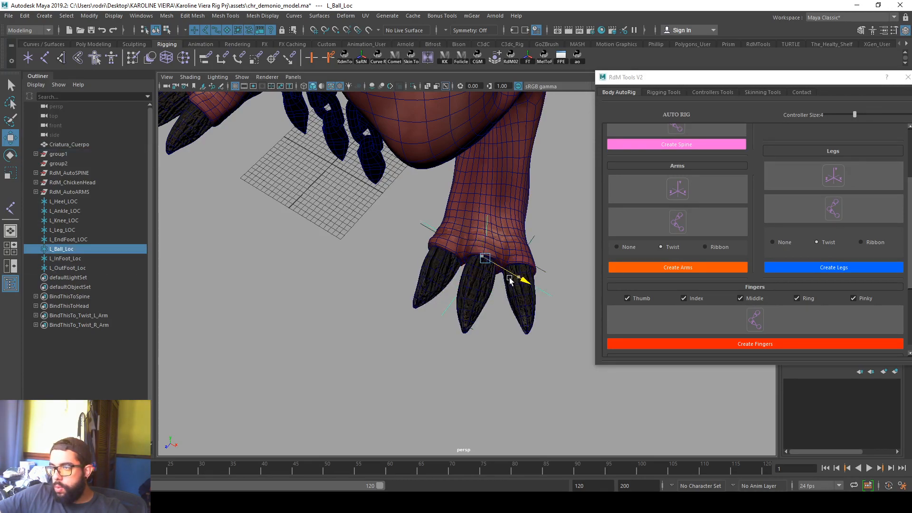
Step: Scale up L_Ankle_LOC and centre it sideways within the left ankle
click(71, 211)
alt+drag(275, 219, 316, 249)
key(r)
alt+drag(458, 205, 521, 261)
key(w)
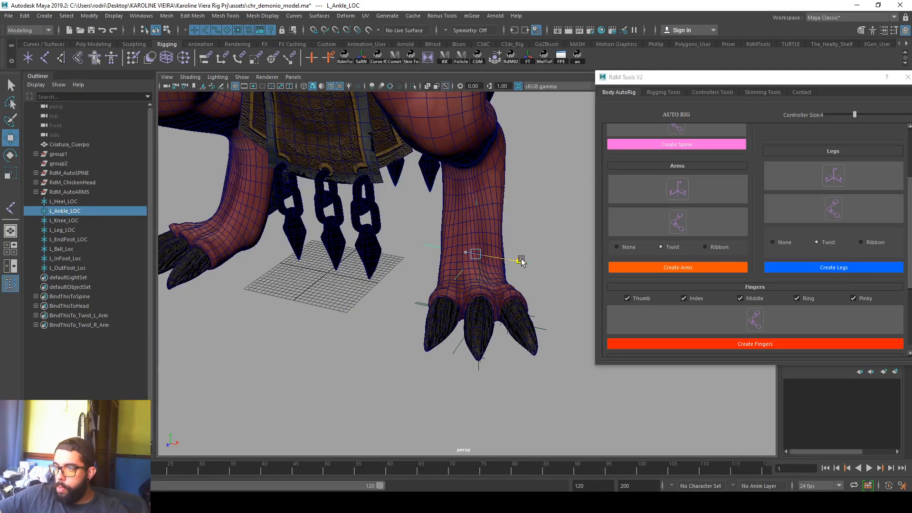
Step: Rotate L_Ankle_LOC slightly about its vertical axis to follow the direction of the left foot
scroll(515, 260, up, 4)
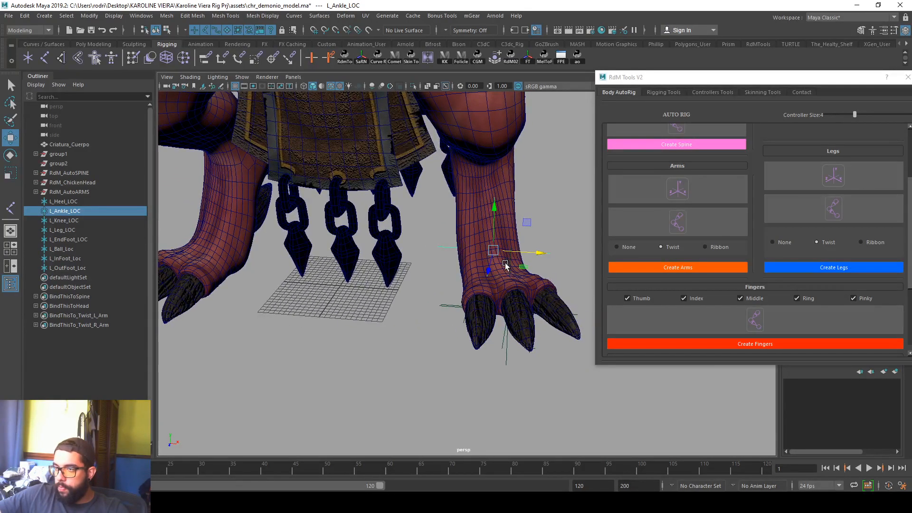
key(e)
drag(485, 265, 470, 266)
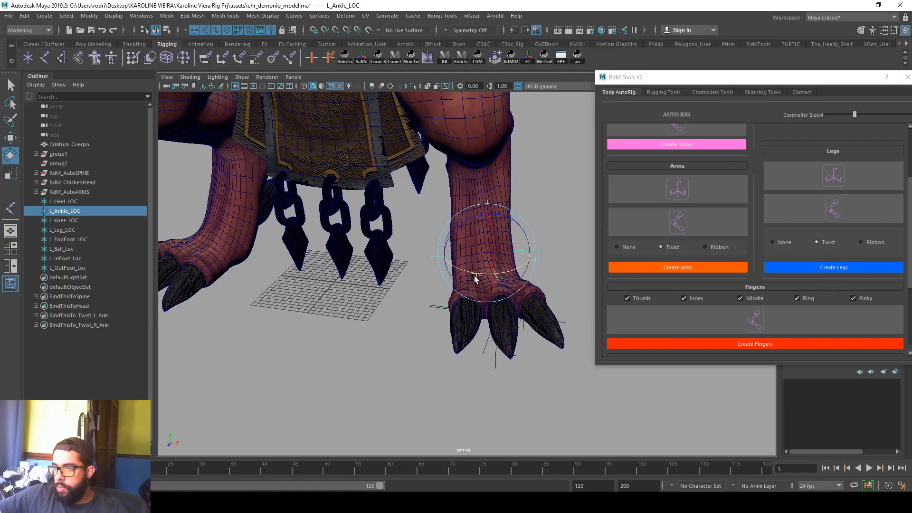
Step: Scale up L_Knee_LOC and check its placement inside the left hock against L_Ankle_LOC
click(84, 219)
alt+drag(200, 247, 309, 271)
key(r)
alt+drag(405, 185, 423, 227)
key(w)
alt+drag(327, 175, 352, 196)
click(67, 211)
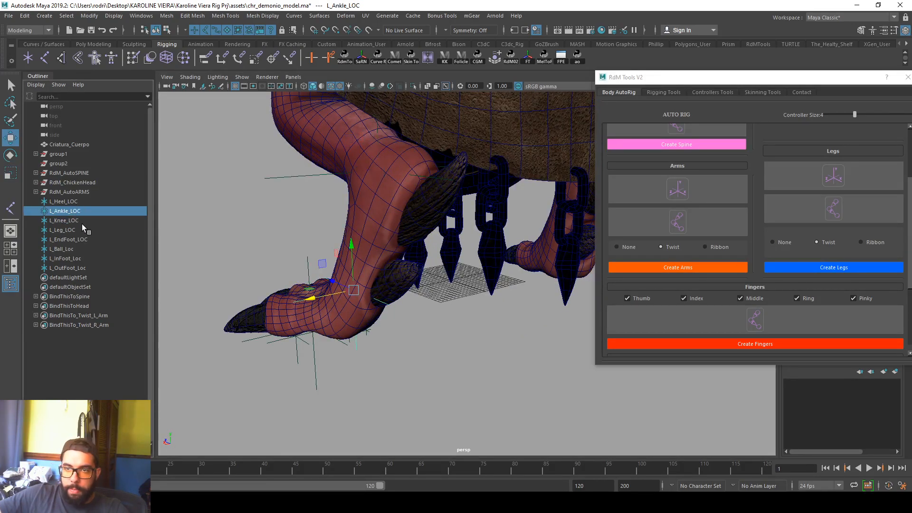
Step: Scale up L_Leg_LOC and check its placement at the front of the left leg's upper bend
click(63, 230)
key(f)
key(r)
alt+drag(581, 236, 367, 259)
key(w)
middle_drag(68, 236, 81, 199)
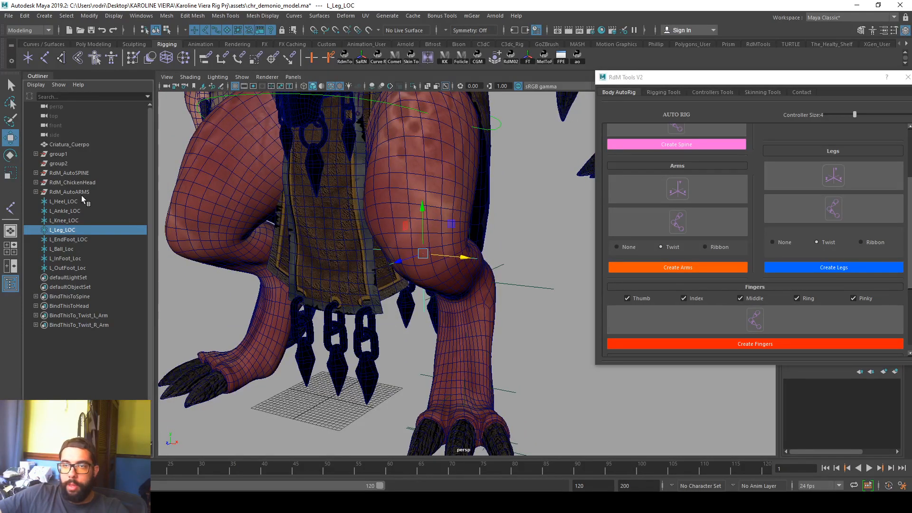
Step: Create an IK reference plane from L_Leg_LOC and L_Ankle_LOC with the RdM rigging tools
ctrl+click(78, 212)
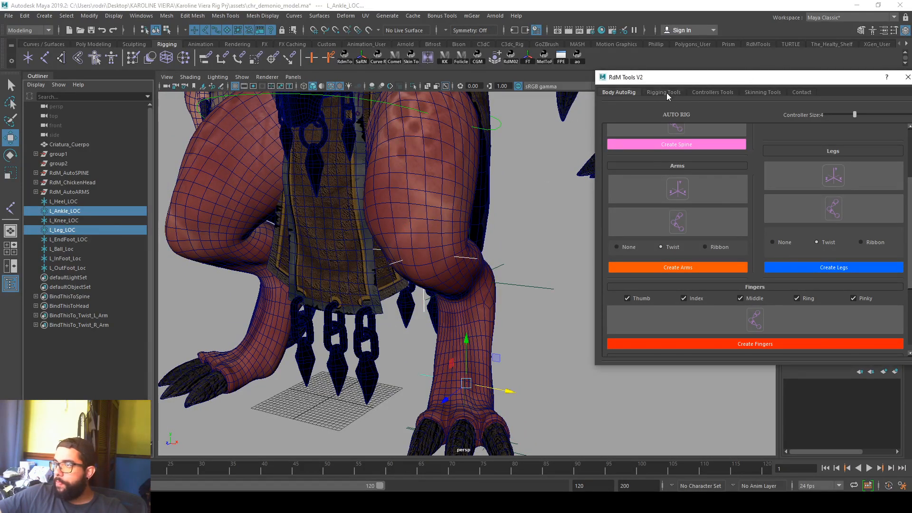
click(663, 92)
click(838, 328)
click(556, 326)
alt+drag(556, 325, 474, 292)
click(405, 298)
key(f)
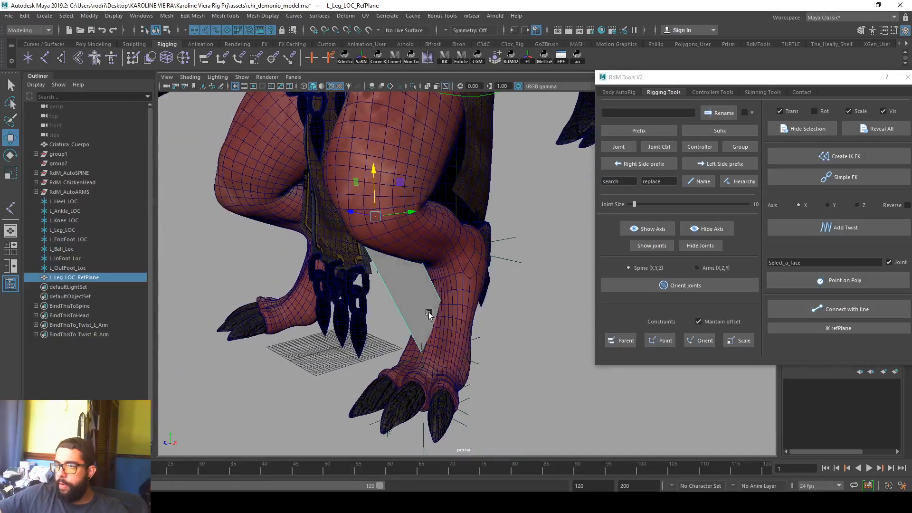
Step: Insert an edge loop across the IK reference plane and try shifting it back towards the hock in the side view
shift+right_drag(394, 269, 346, 283)
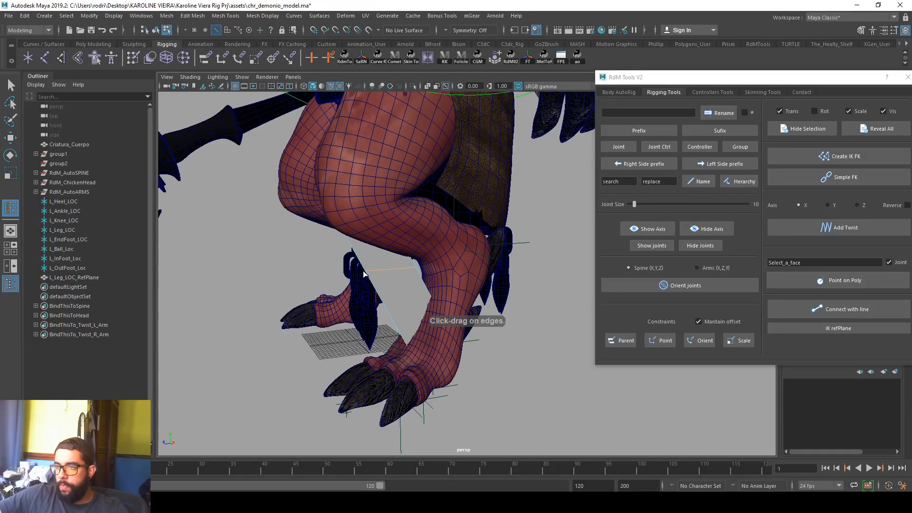
click(364, 274)
key(w)
key(space)
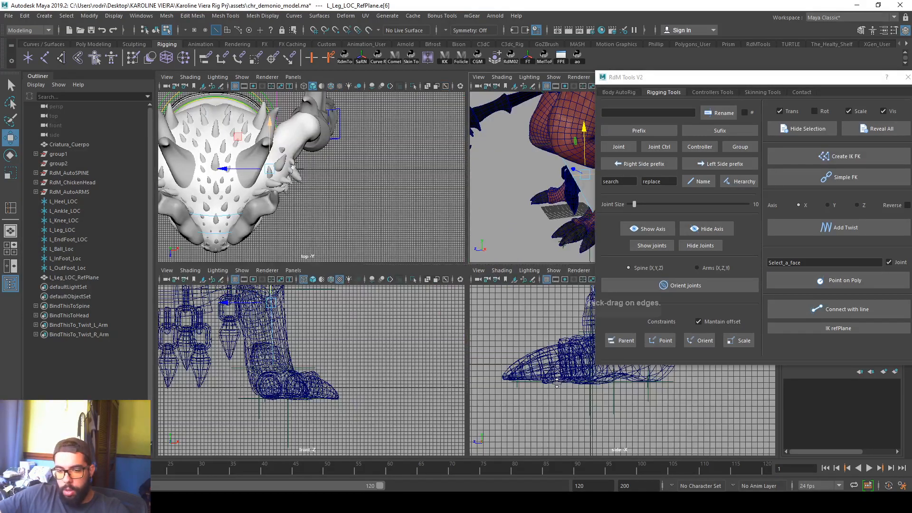
key(space)
key(f)
alt+right_drag(550, 380, 315, 326)
alt+middle_drag(546, 292, 435, 288)
alt+right_drag(435, 289, 266, 266)
alt+middle_drag(265, 266, 148, 266)
drag(337, 270, 423, 266)
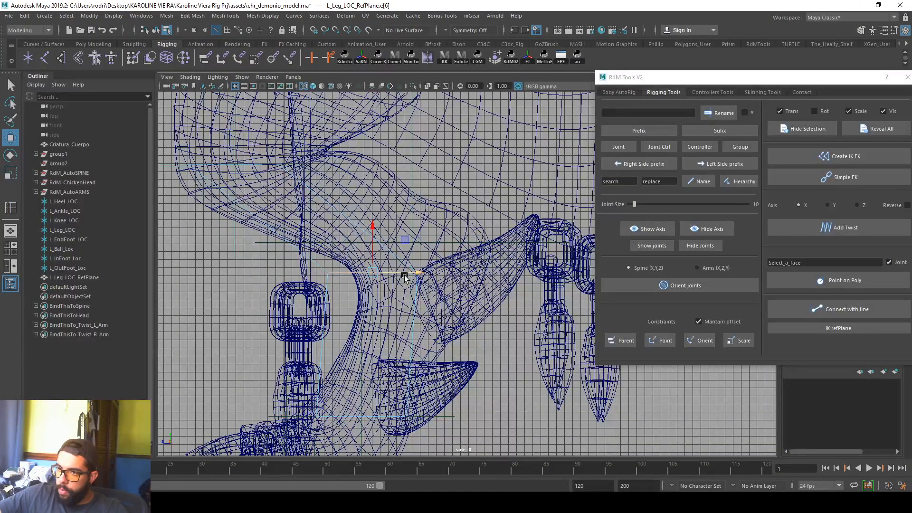
drag(397, 278, 365, 280)
key(ctrl+e)
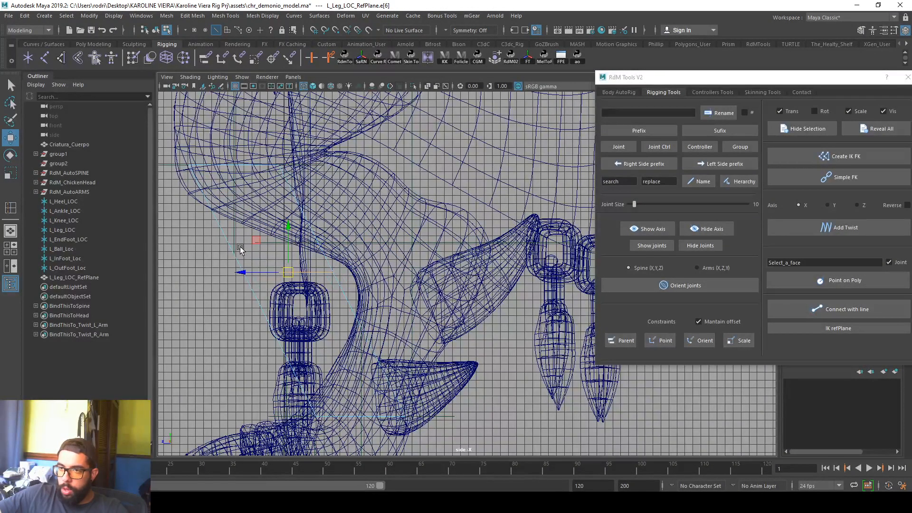
Step: Insert the reference plane's edge loop again at hock height, move it back to the hock and return to object selection
right_click(299, 268)
right_drag(297, 256, 343, 203)
shift+right_click(299, 253)
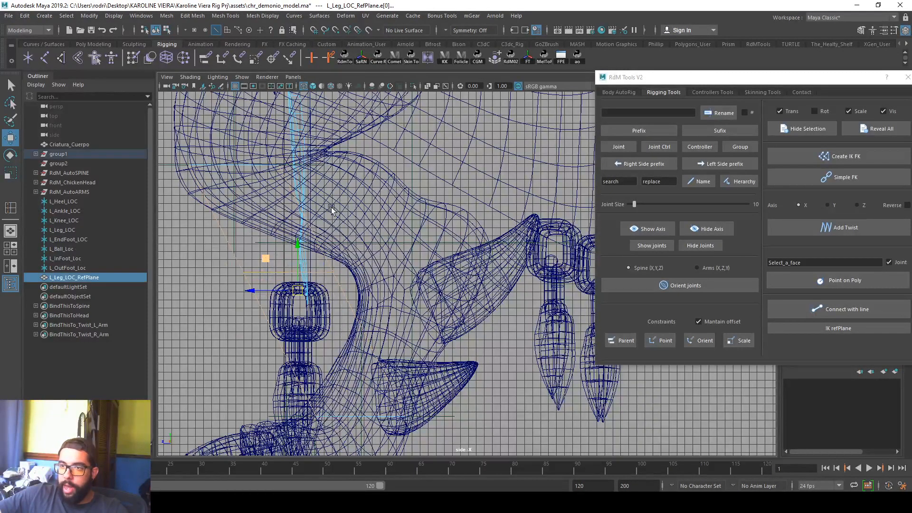
click(227, 257)
right_drag(258, 271, 275, 407)
shift+right_drag(269, 365, 266, 352)
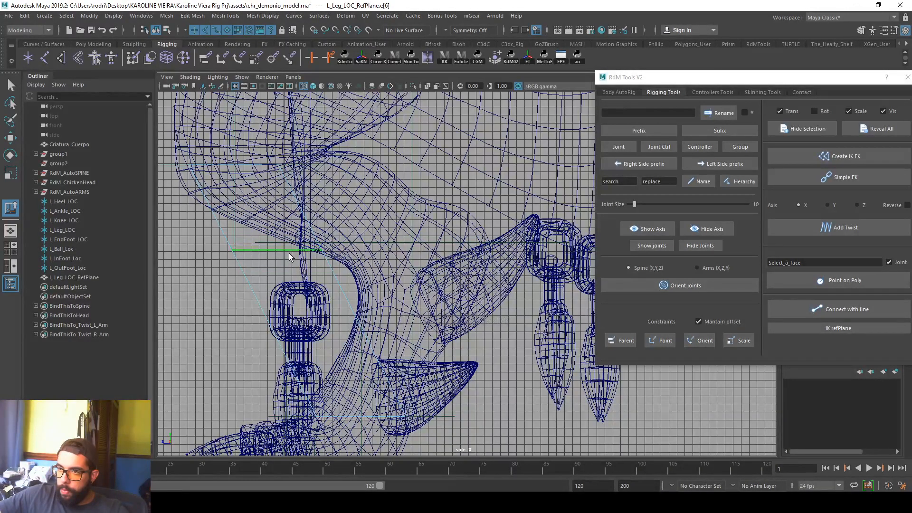
key(w)
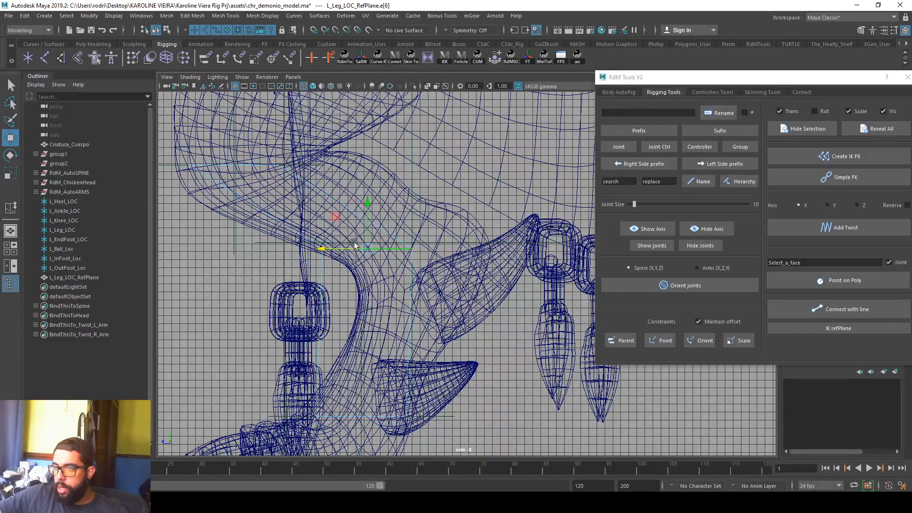
right_click(395, 254)
click(426, 242)
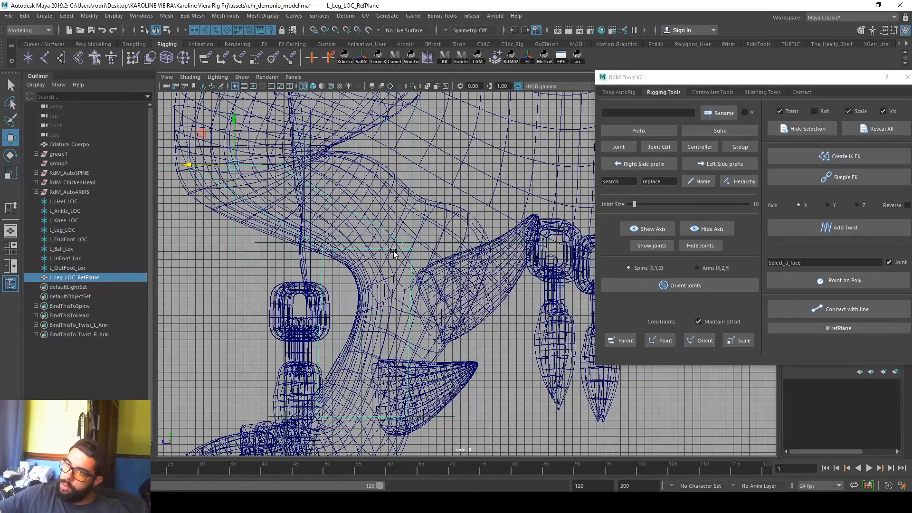
right_drag(393, 250, 434, 243)
Step: Isolate the reference plane and L_Knee_LOC in the perspective view to compare the plane's bend with the locator
key(space)
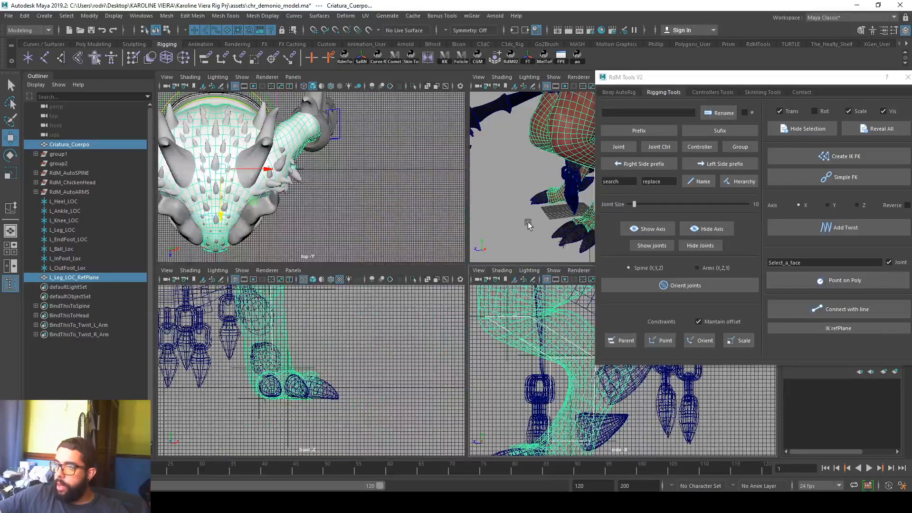
key(space)
alt+drag(437, 266, 412, 262)
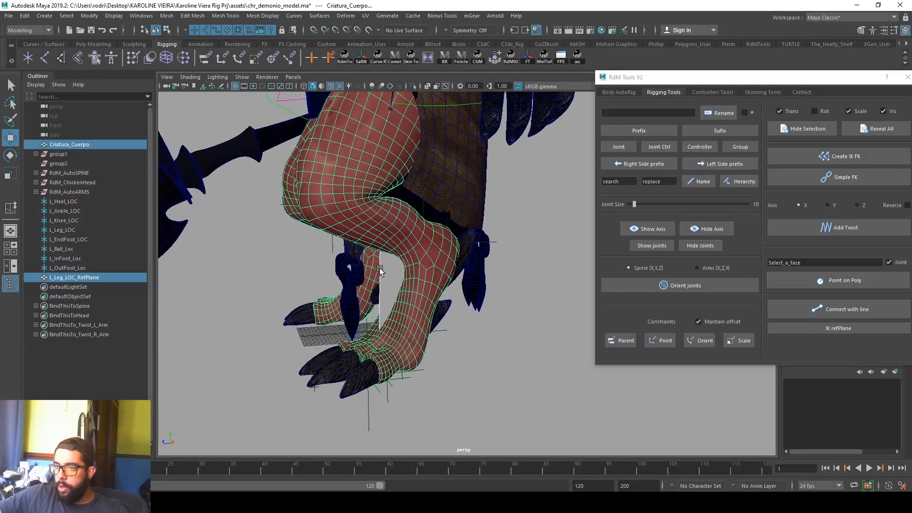
click(380, 270)
shift+click(469, 242)
key(ctrl+1)
click(481, 271)
click(453, 252)
click(397, 271)
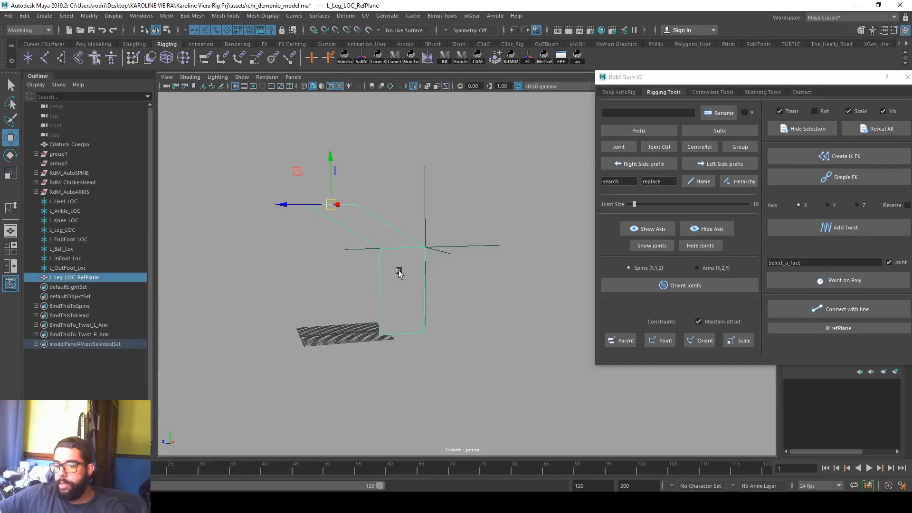
Step: Delete the leg reference plane, show the full scene again and return to the Body AutoRig tools
key(Delete)
click(618, 92)
key(ctrl+1)
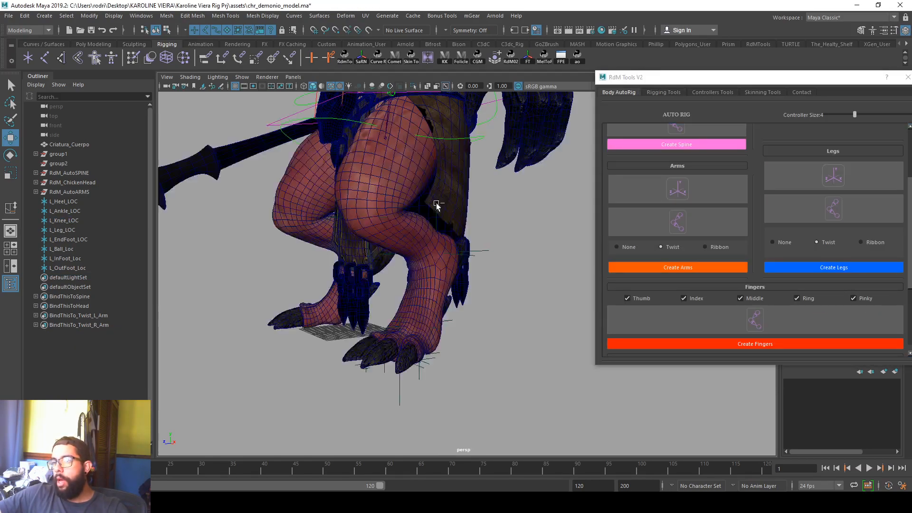
Step: Try generating the leg joints from the locators and undo them after viewing the left foot from behind
click(833, 210)
alt+right_drag(458, 247, 545, 320)
alt+drag(545, 320, 485, 319)
key(ctrl+z)
click(504, 319)
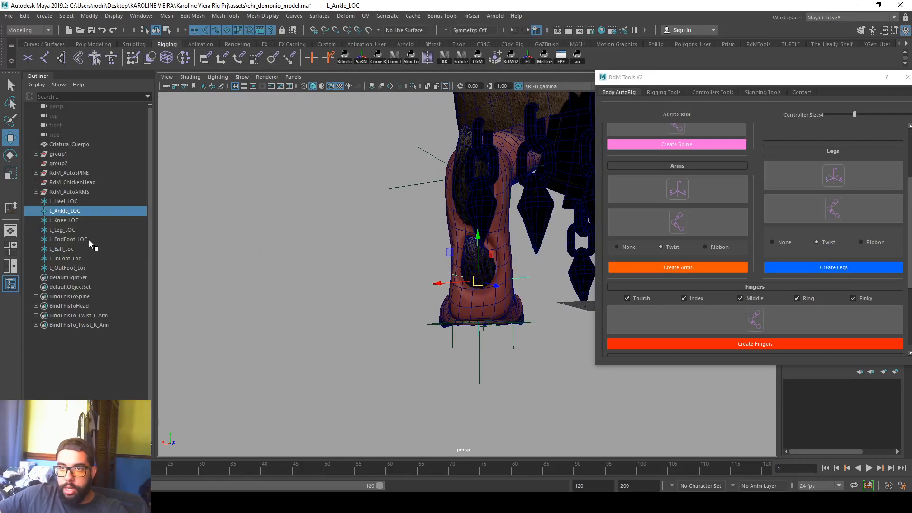
Step: Align L_Heel_LOC sideways with the ankle at the back of the left foot
click(63, 202)
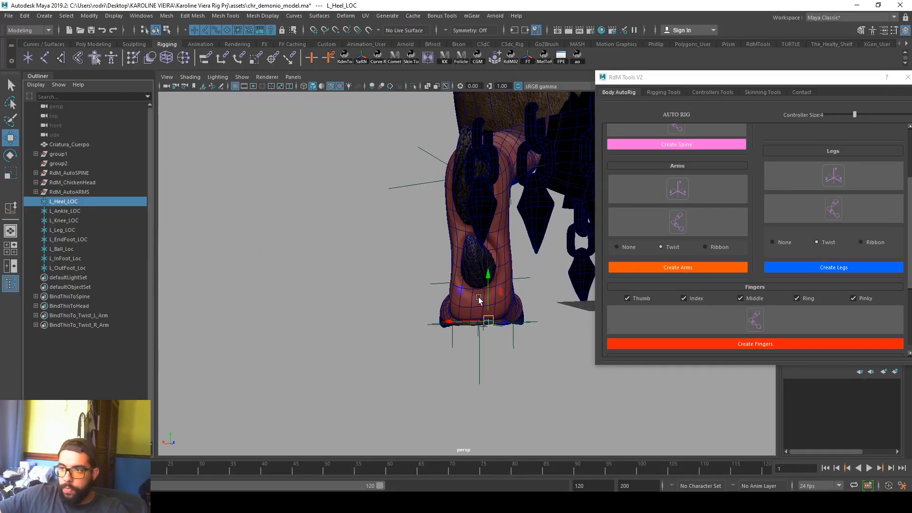
alt+drag(479, 328, 522, 343)
key(w)
Step: Generate the leg joints from the locators and expand the L_RF_OutFoot hierarchy to inspect its reverse-foot joints
click(782, 214)
alt+drag(490, 293, 466, 297)
click(470, 295)
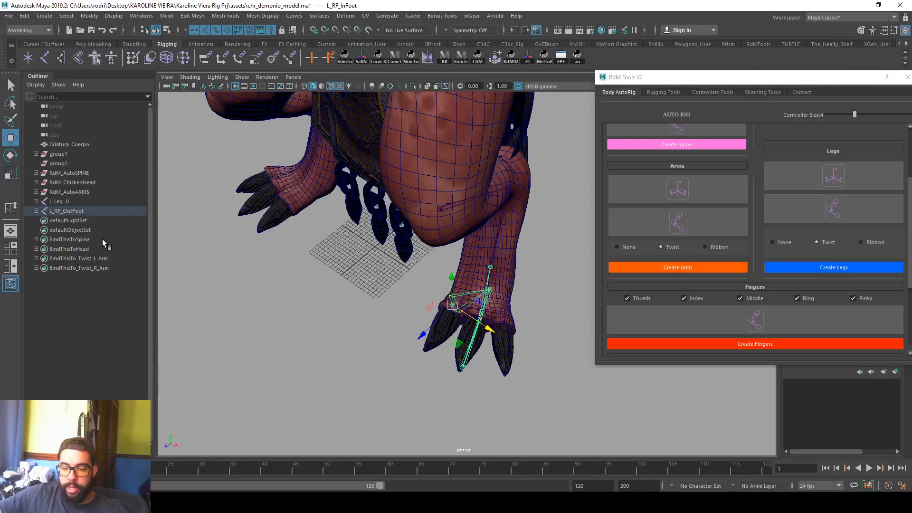
key(f)
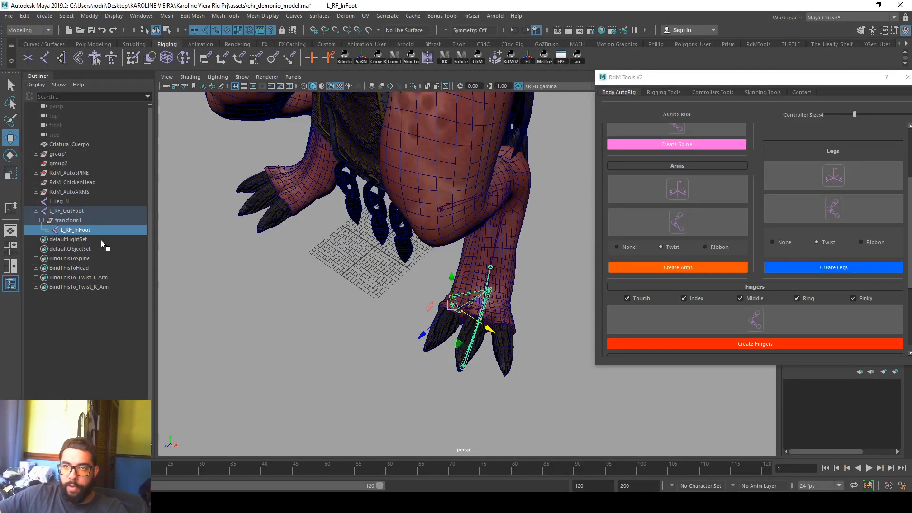
shift+click(47, 230)
click(230, 284)
scroll(252, 295, down, 3)
mouse_move(304, 309)
alt+mouse_down()
mouse_move(348, 344)
mouse_move(307, 315)
alt+mouse_up()
alt+drag(376, 264, 409, 279)
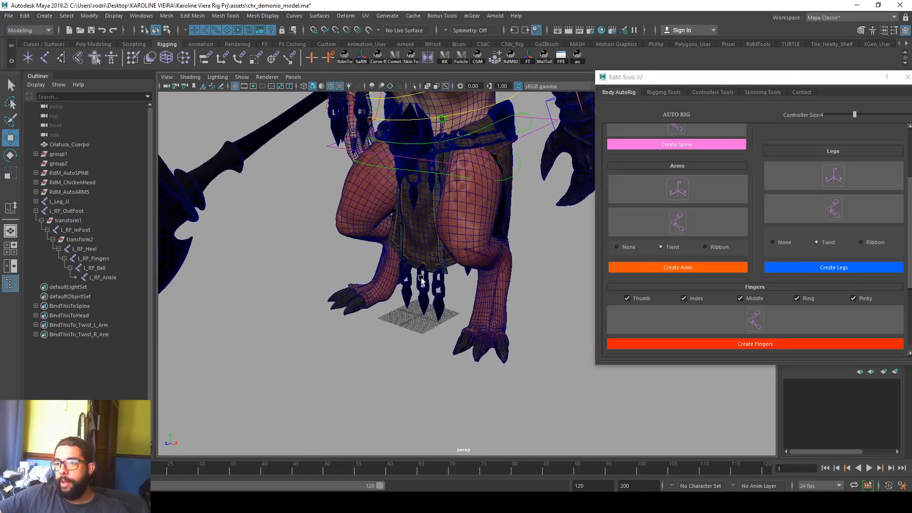
Step: Save the scene under the new name chr_demonio_rig.ma in the assets folder, accepting the student-version notice
click(831, 269)
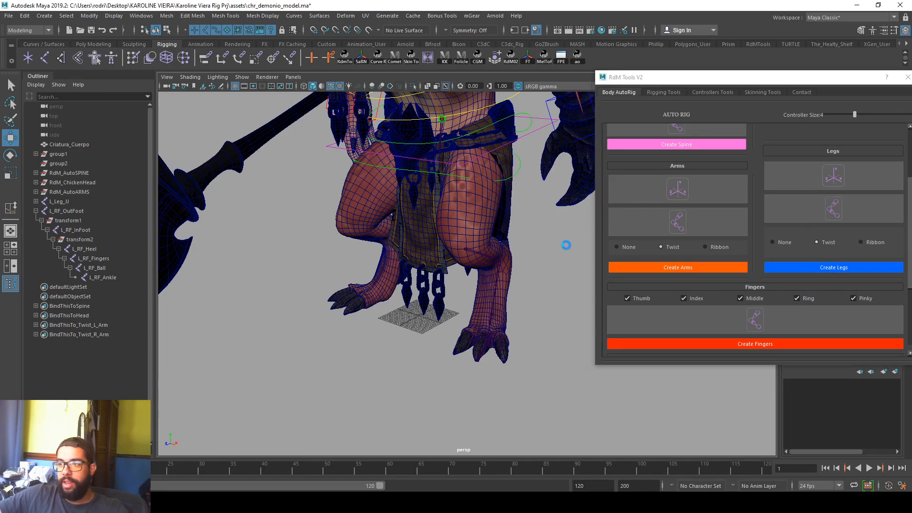
click(466, 259)
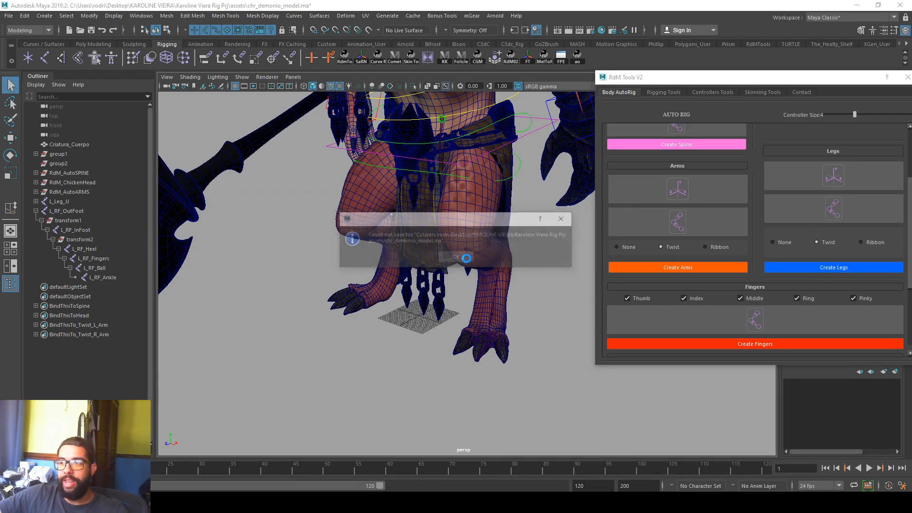
click(463, 258)
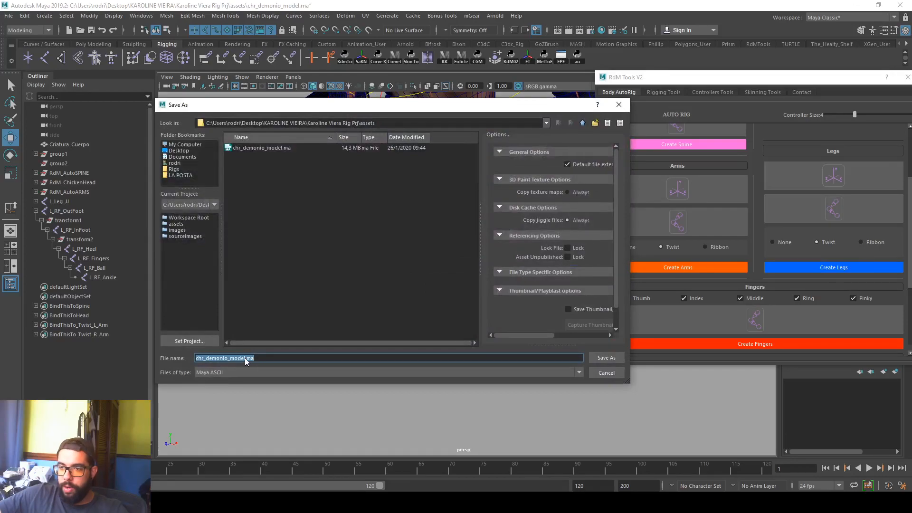
click(246, 360)
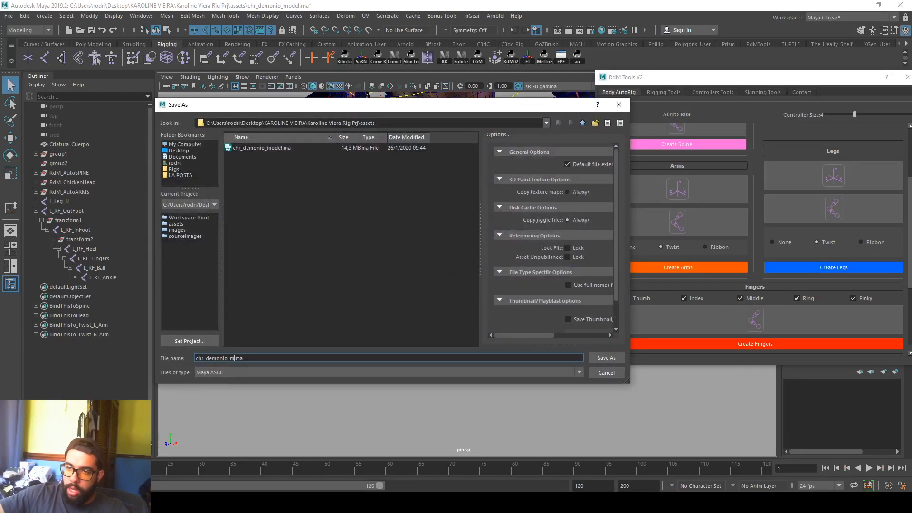
key(Return)
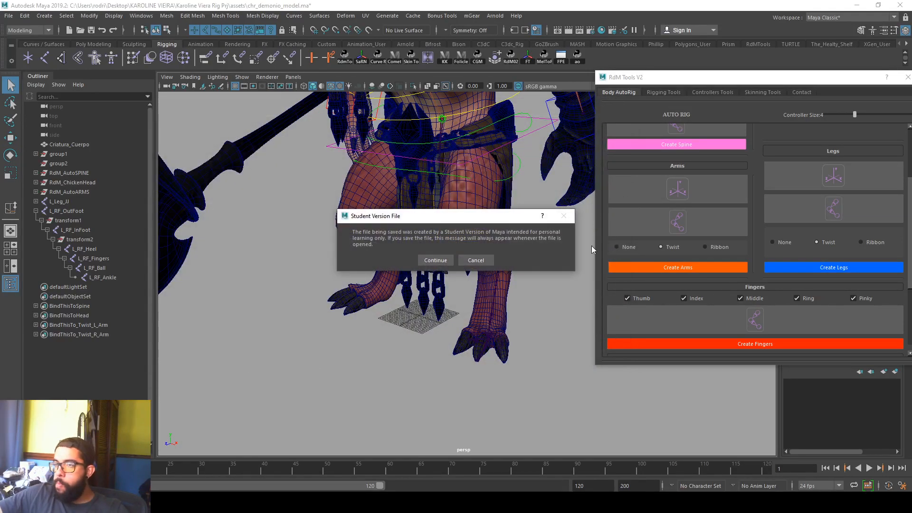
key(w)
Step: Build the leg rig for both sides with the Twist option
click(812, 270)
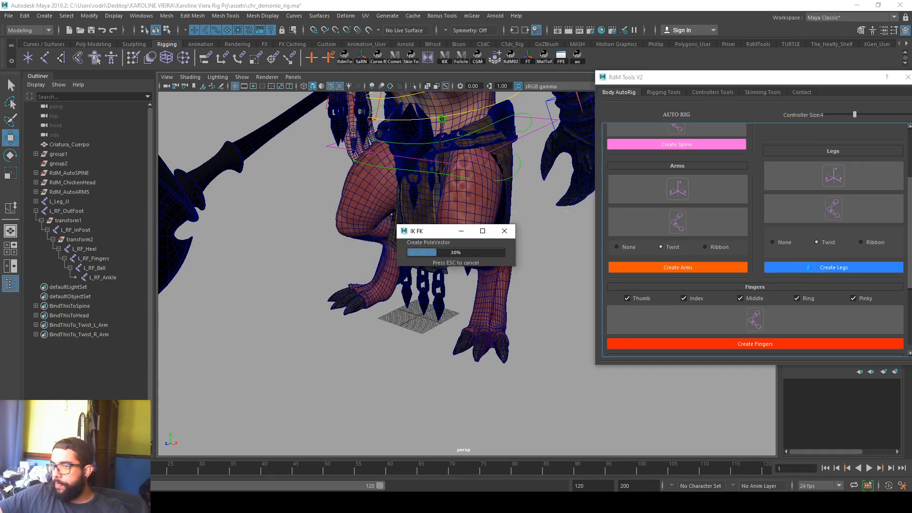
alt+drag(510, 314, 505, 372)
Step: Isolate the large circular inner-foot and outer-foot controls of both feet and display their control vertices
click(562, 379)
shift+drag(580, 387, 542, 373)
shift+drag(373, 342, 401, 361)
key(ctrl+1)
click(167, 30)
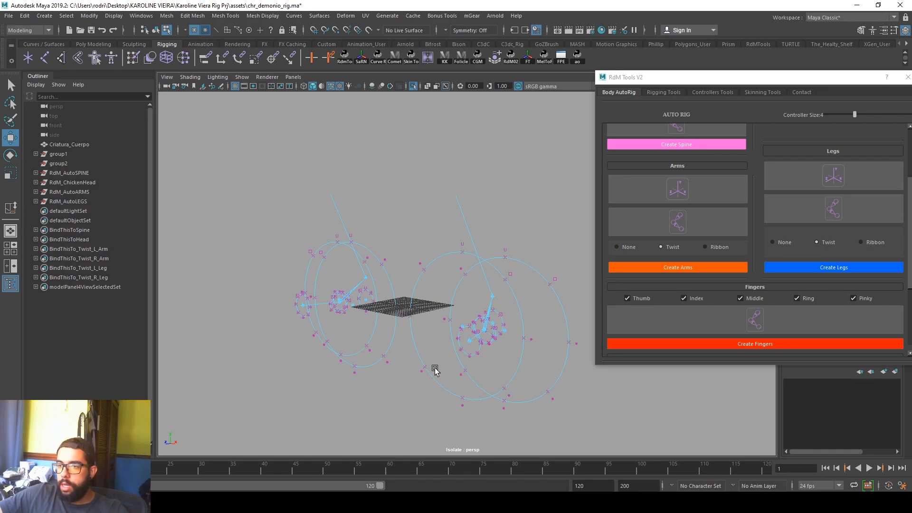
Step: Scale down all control vertices of the inner- and outer-foot circles to fit the feet, and return to object mode
drag(443, 390, 456, 396)
key(ctrl+z)
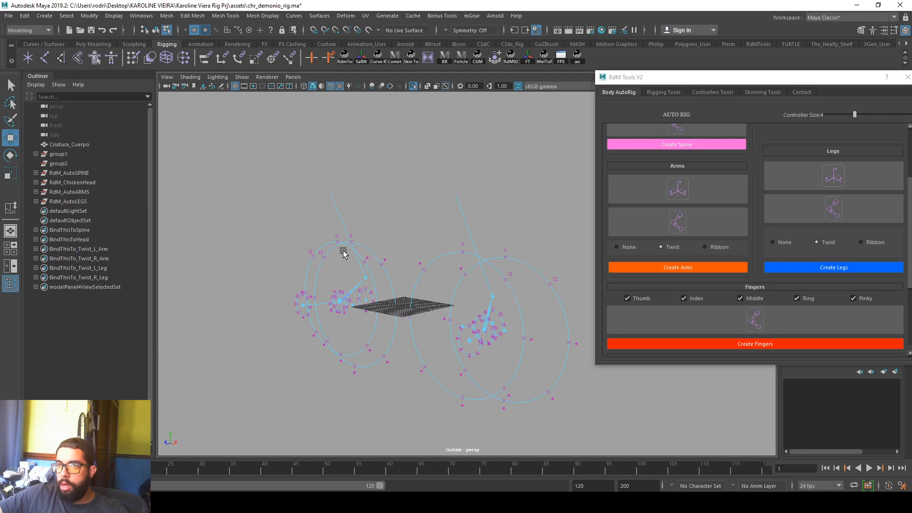
drag(450, 401, 432, 401)
key(shift+period)
key(shift+period)
key(shift+period)
key(shift+period)
key(r)
drag(506, 329, 220, 334)
key(ctrl+1)
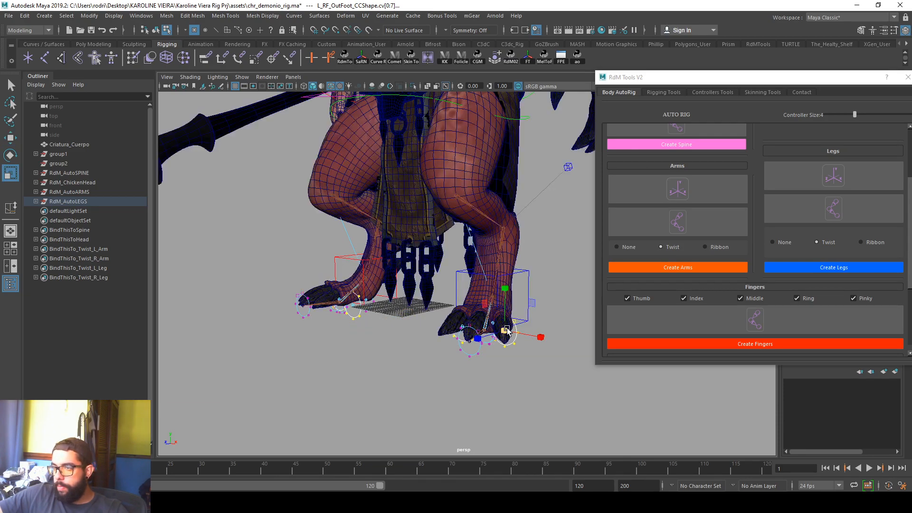
right_drag(504, 337, 564, 222)
click(563, 222)
scroll(563, 222, down, 2)
alt+middle_drag(560, 223, 569, 248)
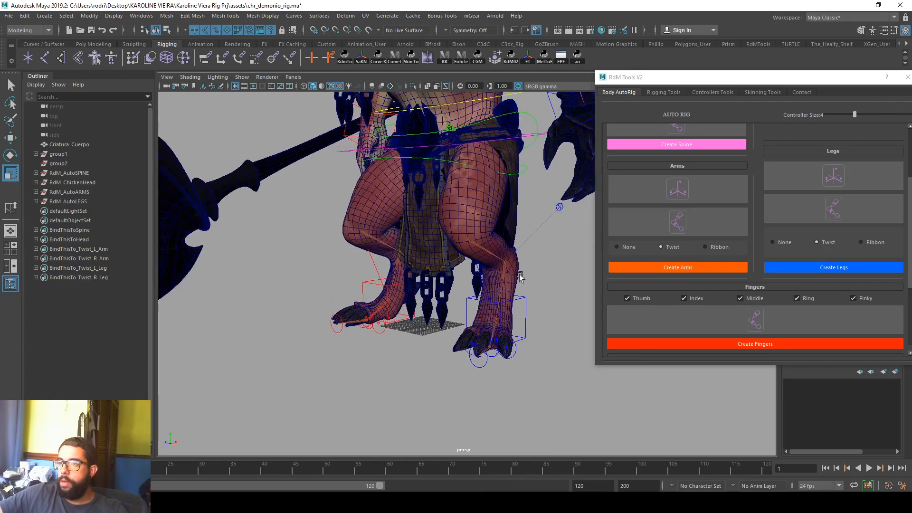
Step: Test the left leg rig by raising the L_Leg_IK_CC foot control, and undo the move
click(521, 299)
key(w)
drag(500, 276, 498, 204)
alt+drag(534, 271, 457, 201)
key(ctrl+z)
key(ctrl+z)
alt+drag(433, 248, 496, 251)
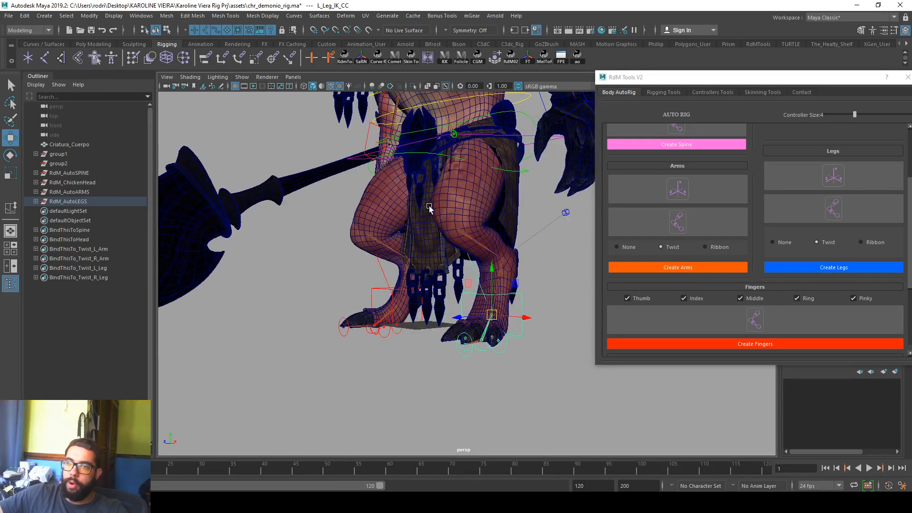
Step: Select the RdM_AutoLEGS group to review the finished leg rig, deselect it, and save the scene
click(72, 201)
drag(707, 77, 645, 77)
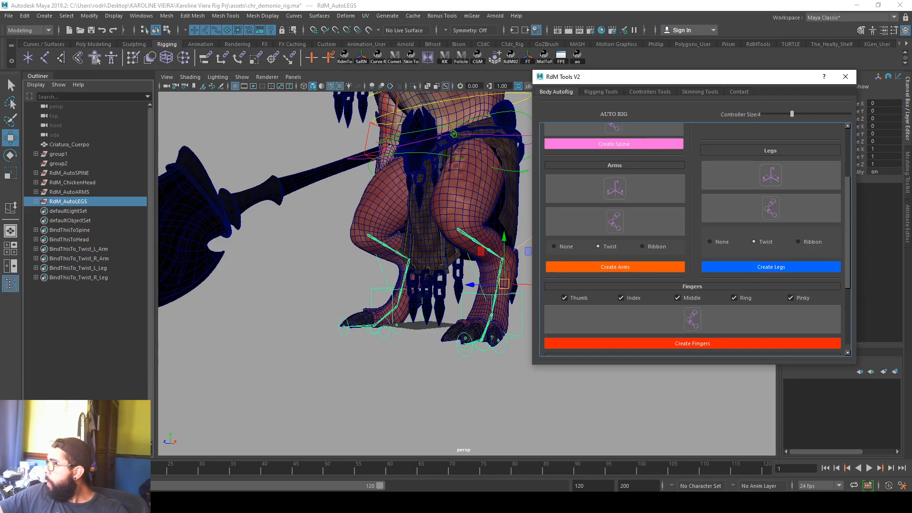
alt+right_drag(404, 233, 378, 220)
alt+middle_drag(379, 219, 363, 295)
alt+right_drag(363, 294, 360, 240)
alt+drag(360, 243, 311, 266)
alt+right_drag(311, 266, 349, 275)
alt+drag(349, 275, 486, 207)
key(q)
click(253, 240)
key(ctrl+s)
Step: Hide group1, which holds the glove, weapon and other accessories, leaving the creature's body mesh and rig displayed
click(435, 260)
key(w)
click(461, 155)
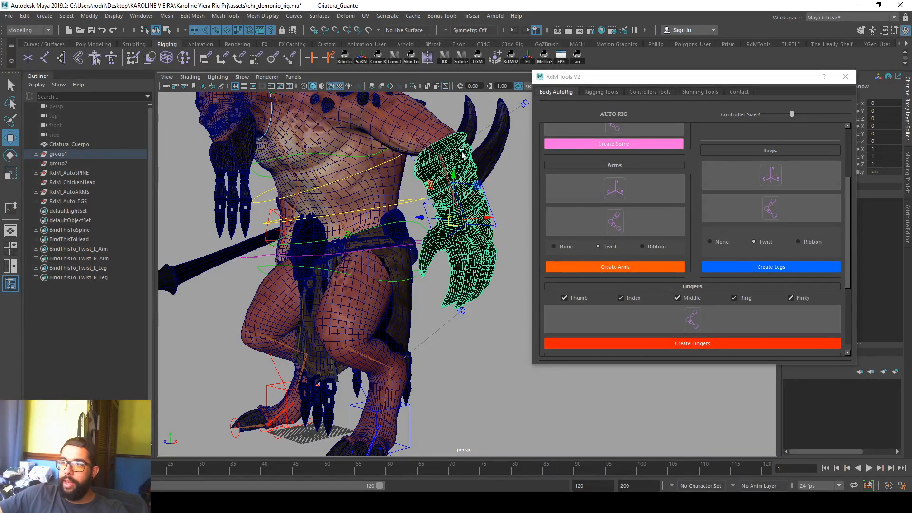
click(68, 151)
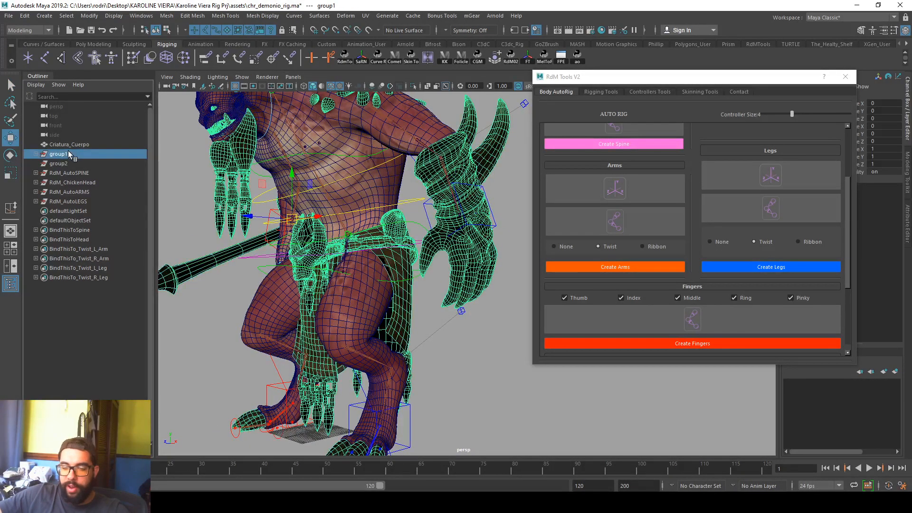
key(ctrl+h)
mouse_move(333, 247)
alt+mouse_down()
mouse_move(378, 246)
mouse_move(342, 246)
alt+mouse_up()
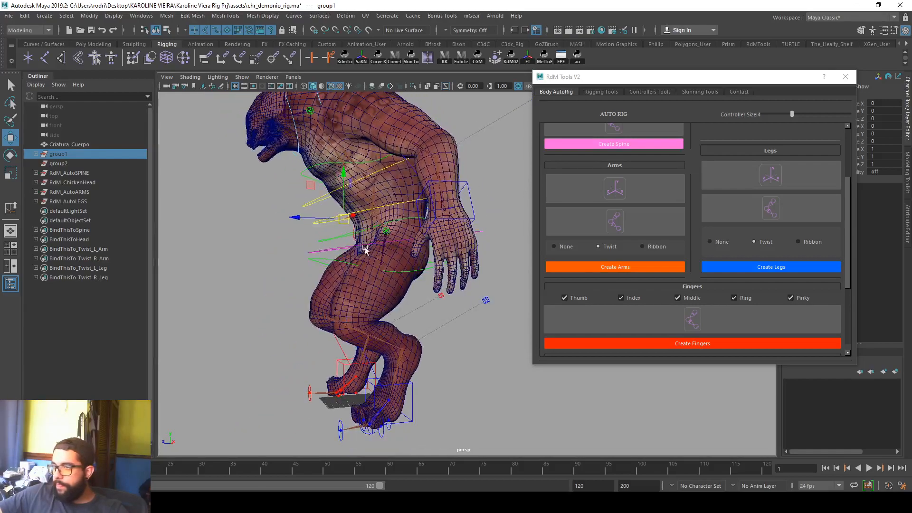
Step: Create the finger guide joints for the left hand with Thumb, Index, Middle, Ring and Pinky enabled
alt+drag(425, 276, 456, 281)
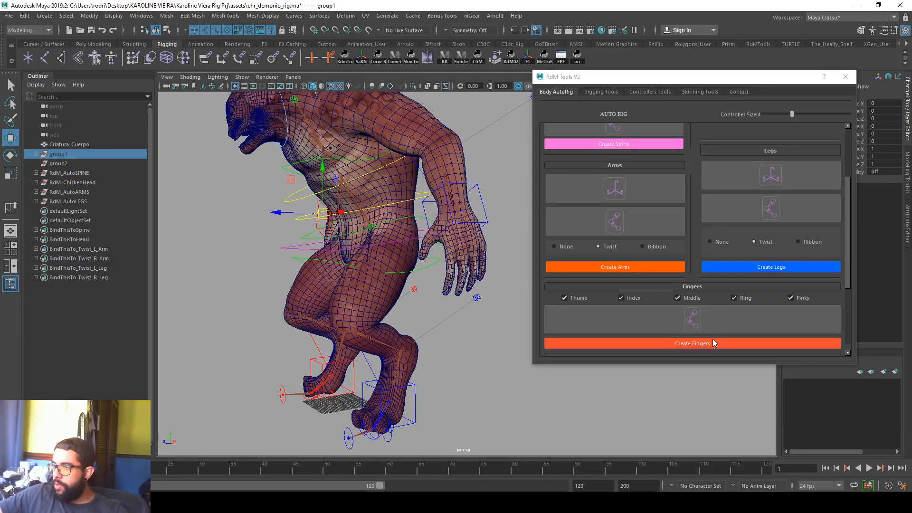
scroll(698, 329, down, 1)
click(691, 290)
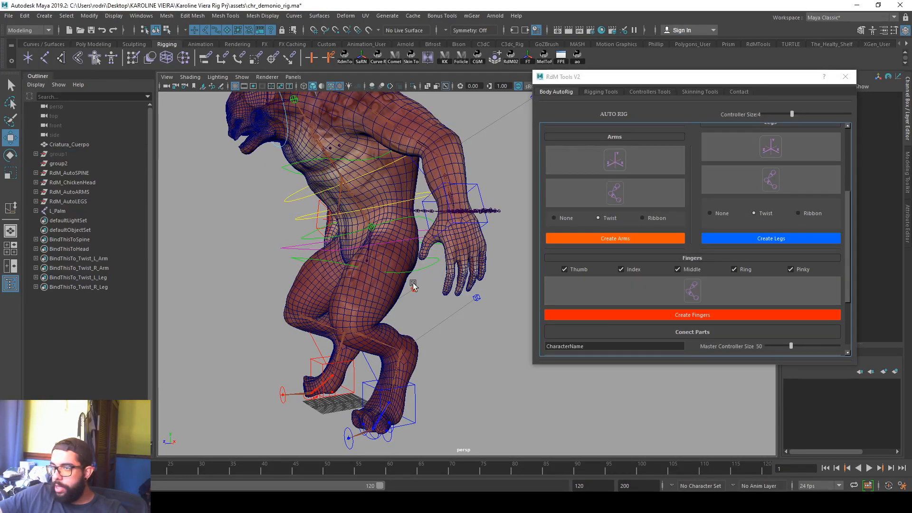
Step: Rotate the L_Palm joint to about -83 degrees in Z and 8 degrees in Y, aligning the finger guides with the left hand
key(f)
click(457, 297)
alt+middle_drag(465, 316, 451, 299)
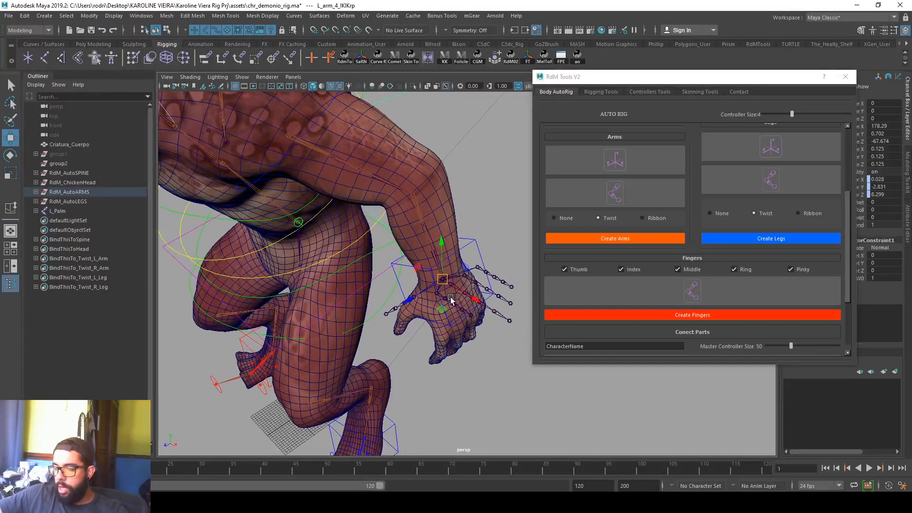
click(455, 297)
click(451, 303)
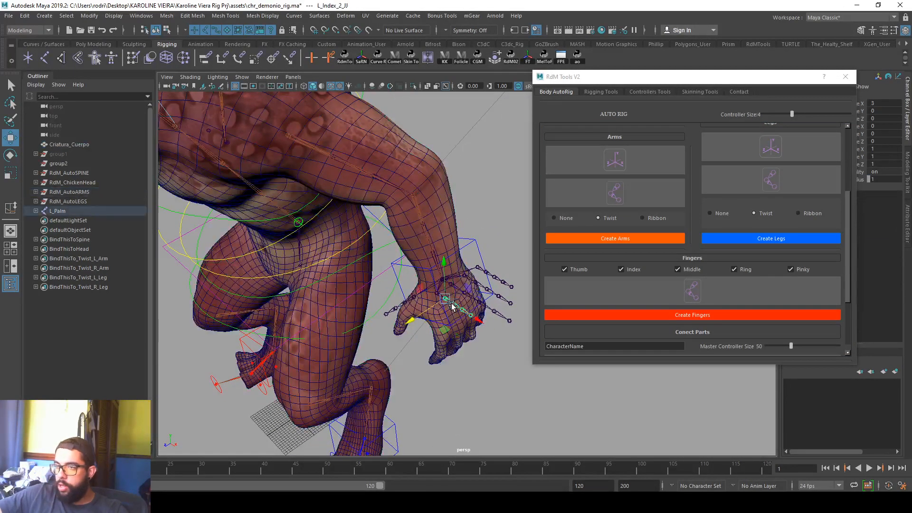
key(Up)
key(e)
alt+drag(451, 303, 316, 291)
key(f)
drag(370, 244, 278, 290)
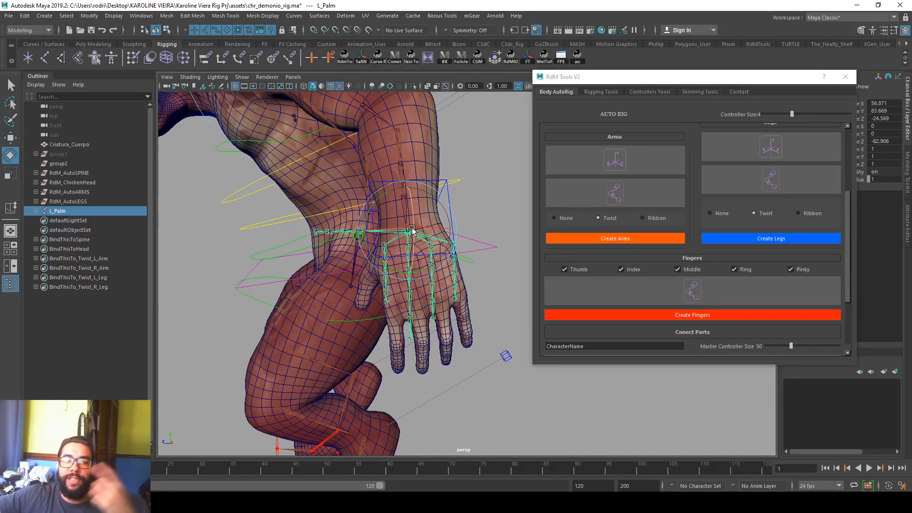
scroll(412, 230, up, 2)
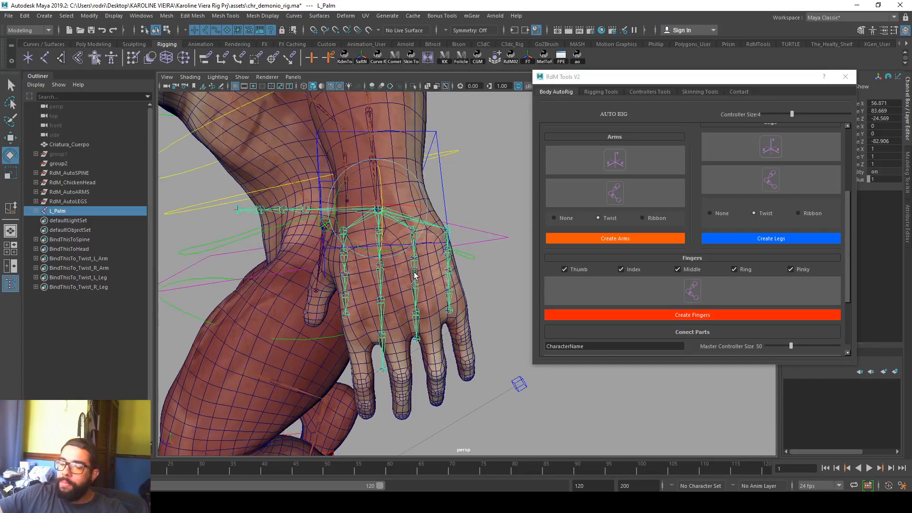
alt+drag(409, 295, 414, 243)
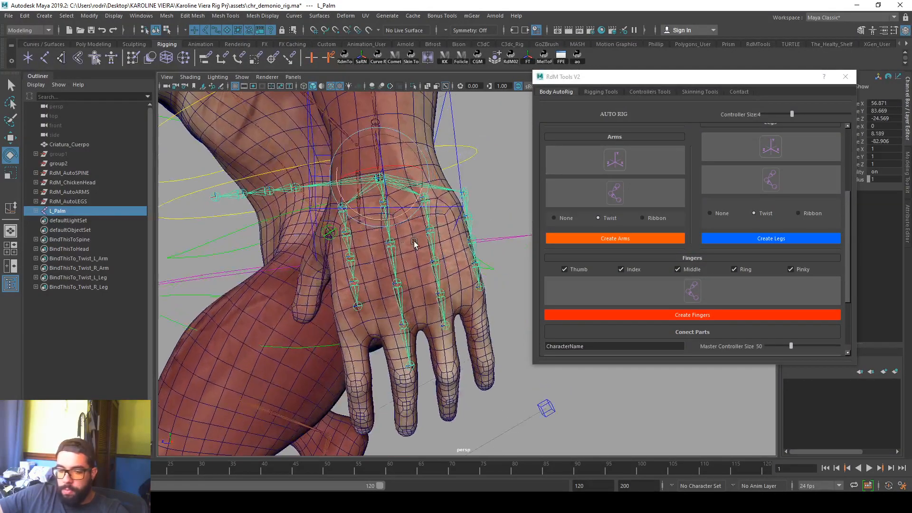
Step: Select the Criatura_Cuerpo body mesh and turn on snapping to projected center for placing joints inside it
alt+drag(445, 270, 421, 133)
click(484, 205)
click(404, 245)
click(403, 247)
click(421, 201)
click(423, 210)
click(399, 137)
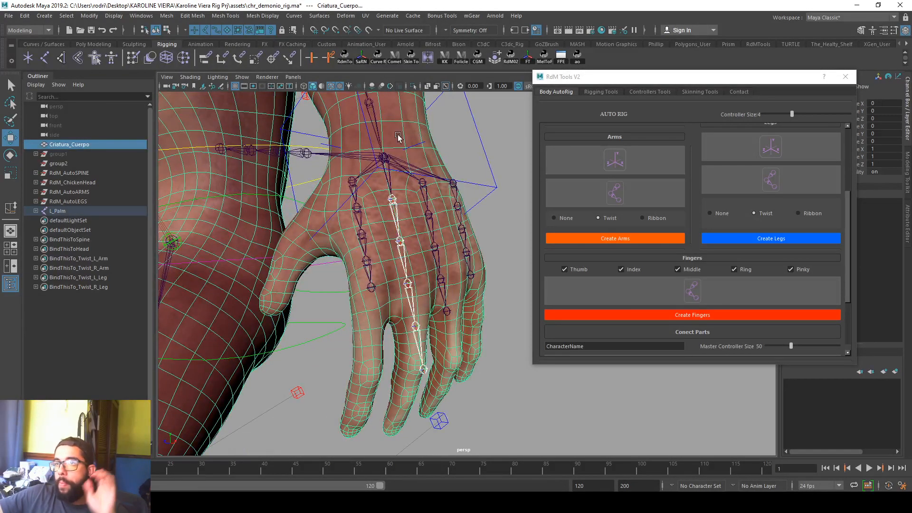
click(384, 104)
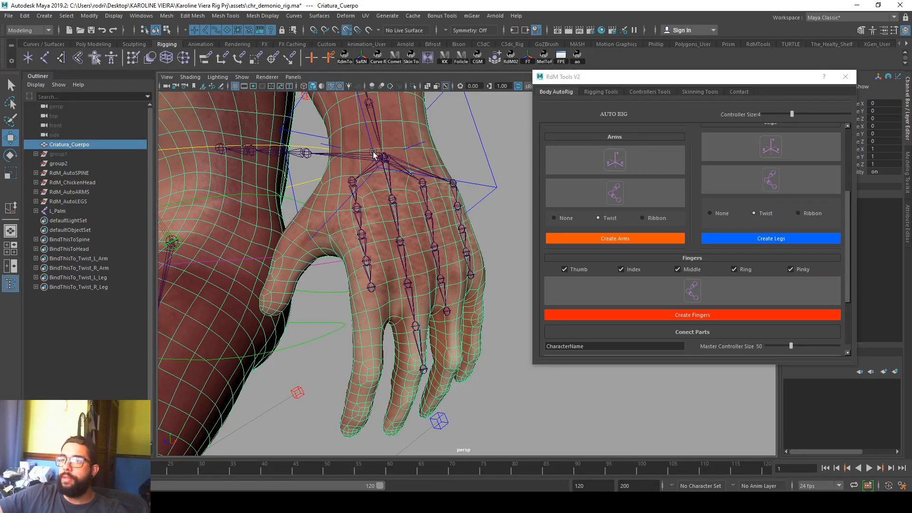
Step: Place the base joints of the left middle, ring and pinky fingers inside the back of the hand
click(399, 189)
alt+drag(399, 190, 417, 200)
click(393, 204)
click(426, 203)
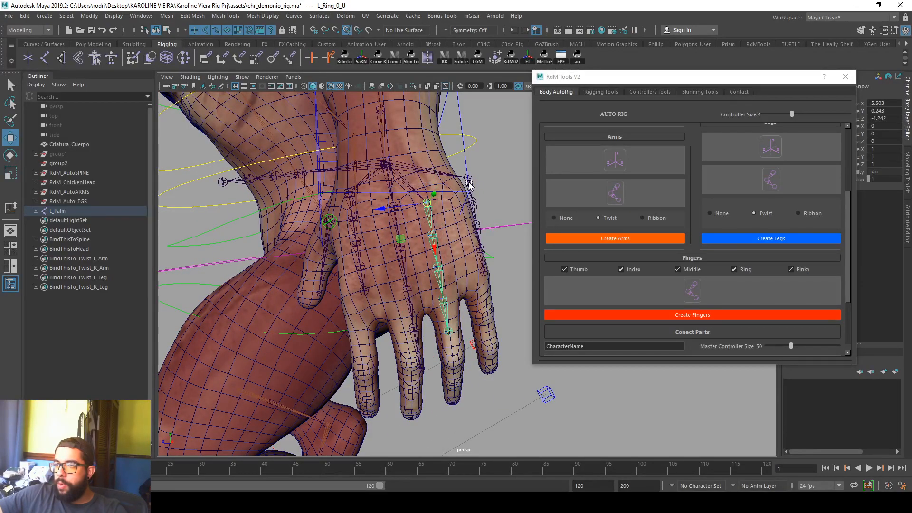
click(456, 199)
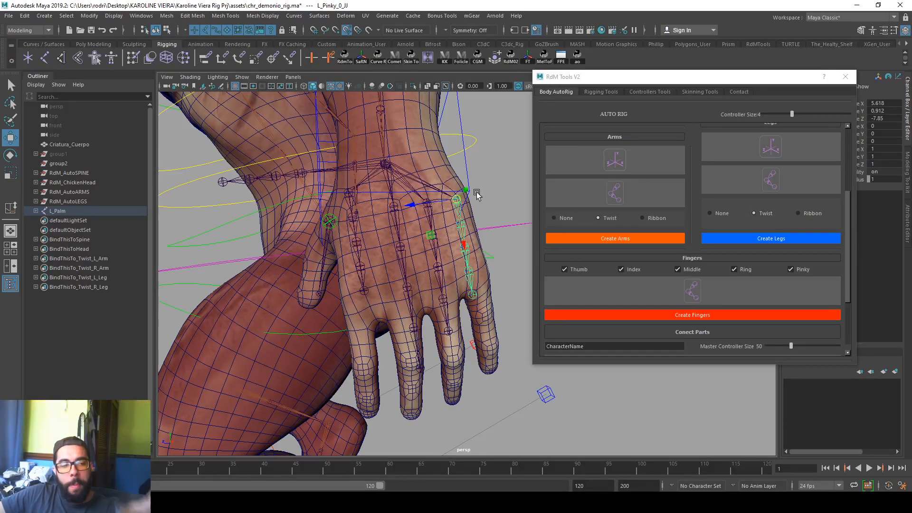
Step: Slide the first joints of the left pinky and ring fingers along their chains to the knuckles
alt+drag(446, 234, 479, 286)
click(352, 233)
key(e)
click(477, 288)
key(w)
drag(477, 287, 417, 231)
click(442, 291)
drag(422, 276, 427, 331)
Step: Slide L_Middle_1_JJ and L_Index_1_JJ along their chains to the knuckles, at about 10.2 and 11.2 in X
click(375, 248)
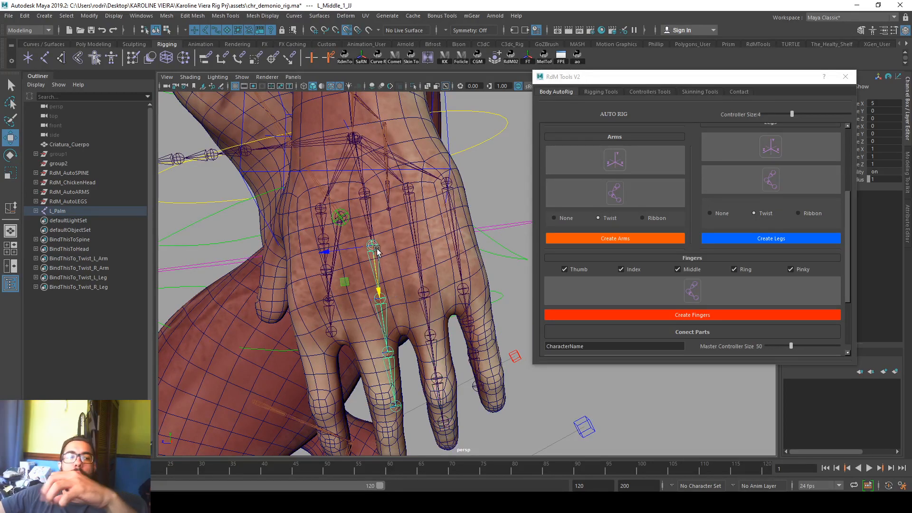
drag(378, 290, 386, 346)
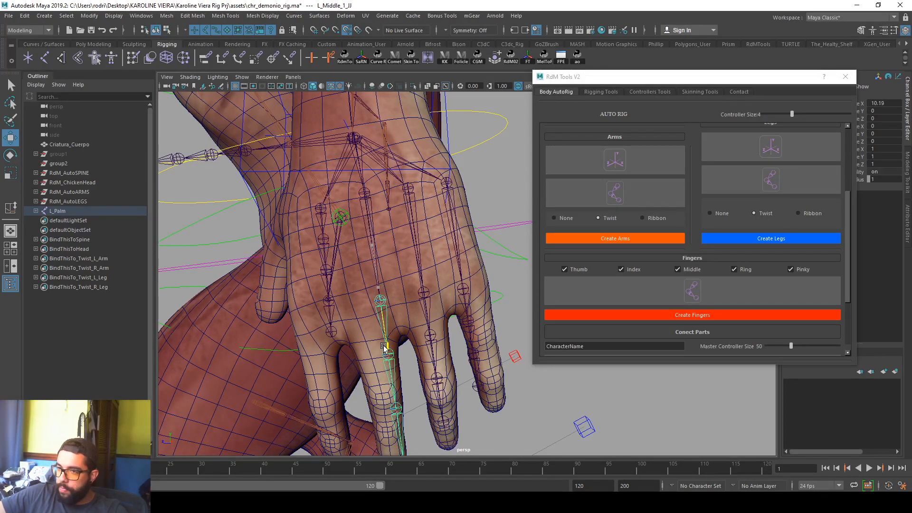
alt+middle_drag(385, 293, 390, 273)
click(330, 219)
alt+drag(330, 219, 392, 245)
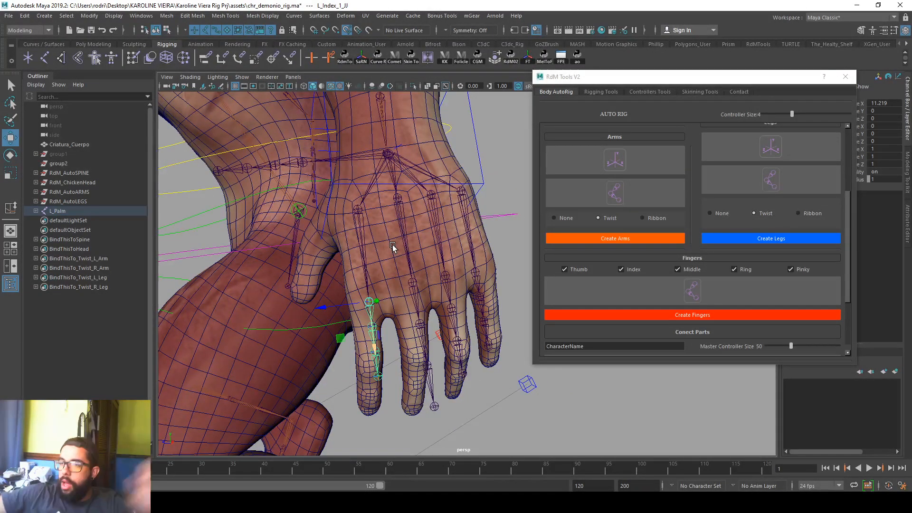
Step: Rotate the base index joint along the finger and bend L_Index_1_JJ to about -29 degrees in Z, undoing the surplus adjustment
alt+drag(392, 246, 369, 237)
key(Up)
key(e)
drag(402, 208, 364, 203)
alt+drag(364, 203, 330, 217)
key(Down)
alt+drag(368, 301, 314, 253)
key(ctrl+z)
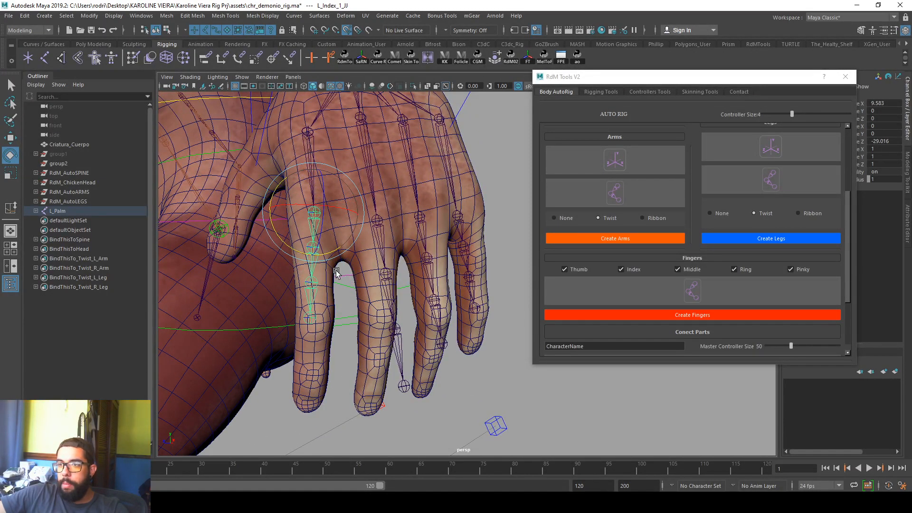
Step: Slide the remaining left index finger joints down the chain to the finger's bends and tip
click(309, 275)
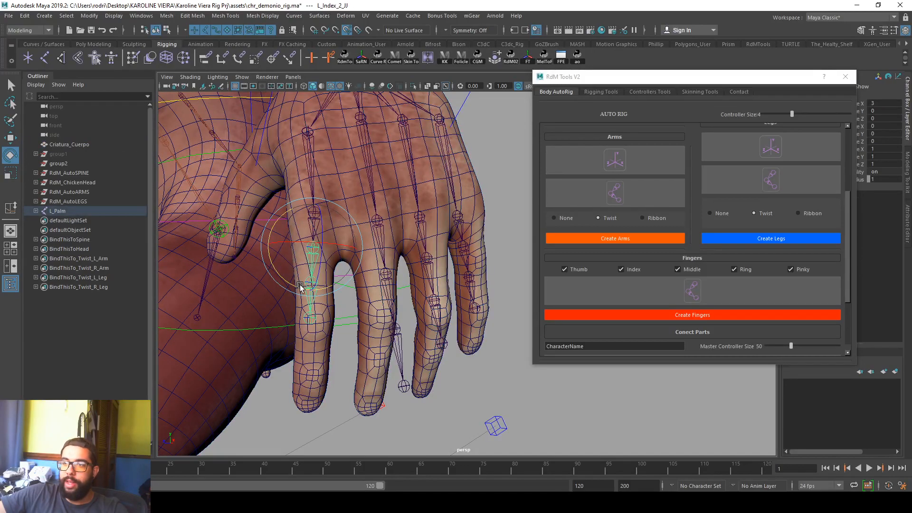
alt+drag(273, 269, 307, 234)
key(q)
click(295, 195)
click(303, 208)
key(w)
alt+drag(303, 280, 293, 346)
drag(288, 387, 288, 397)
alt+drag(356, 260, 337, 246)
Step: Rotate the left middle finger chain into the finger and slide its outer joints toward the bends and fingertip
click(380, 221)
alt+drag(380, 223, 339, 141)
click(345, 133)
key(e)
alt+drag(359, 243, 355, 338)
click(350, 259)
key(w)
alt+middle_drag(360, 319, 352, 269)
click(353, 328)
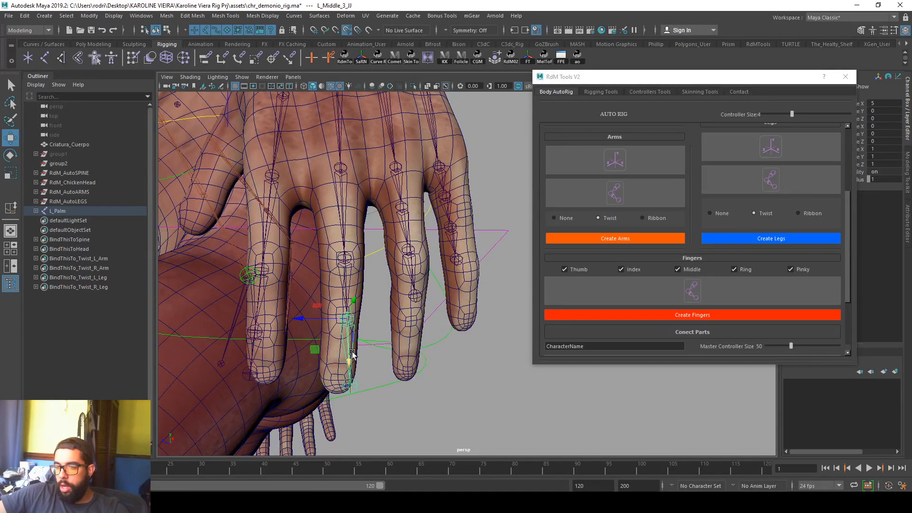
Step: Refine the middle finger's alignment by rotating and repositioning its base joint L_Middle_0_JJ, to about -4 degrees in Y
click(341, 204)
key(e)
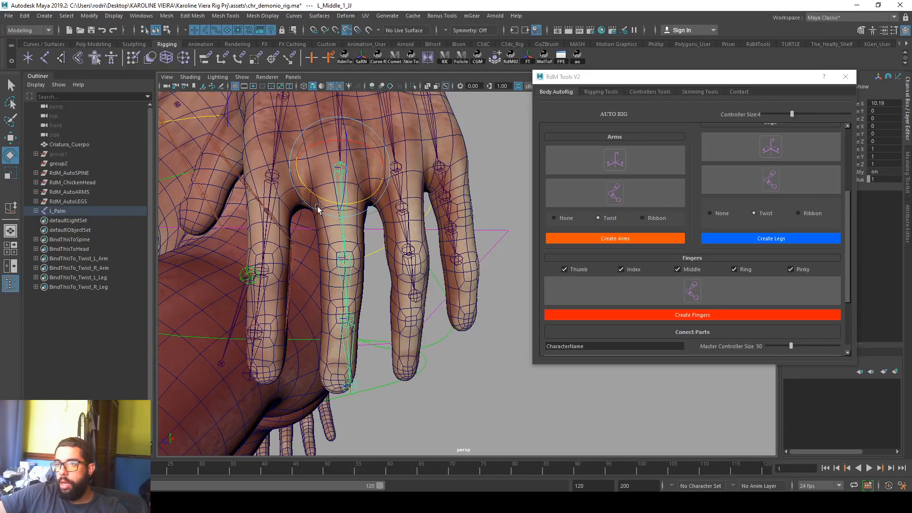
click(342, 193)
drag(336, 102, 352, 119)
key(w)
alt+drag(352, 119, 390, 195)
alt+middle_drag(391, 195, 335, 190)
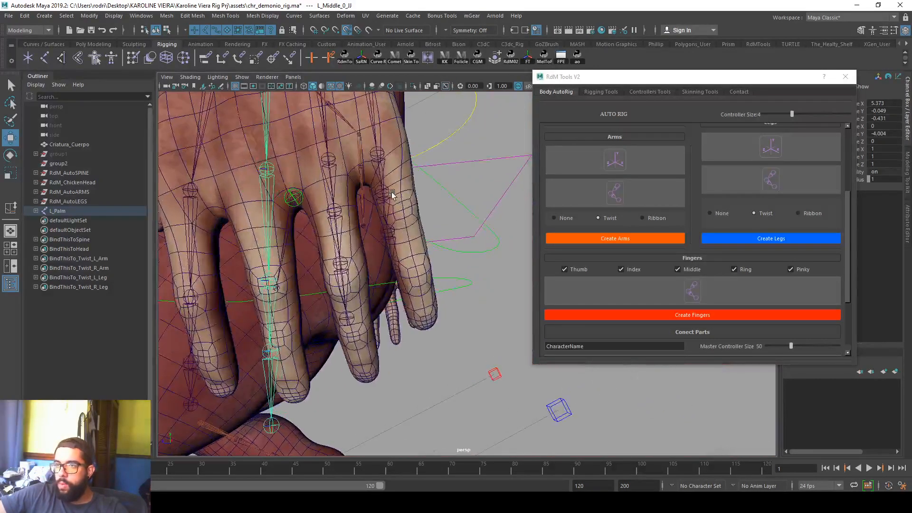
Step: Slide the left ring finger's second, third and tip joints down the chain to match the finger's bends and fingertip
alt+right_drag(335, 190, 348, 189)
click(350, 217)
alt+drag(350, 218, 349, 241)
click(350, 203)
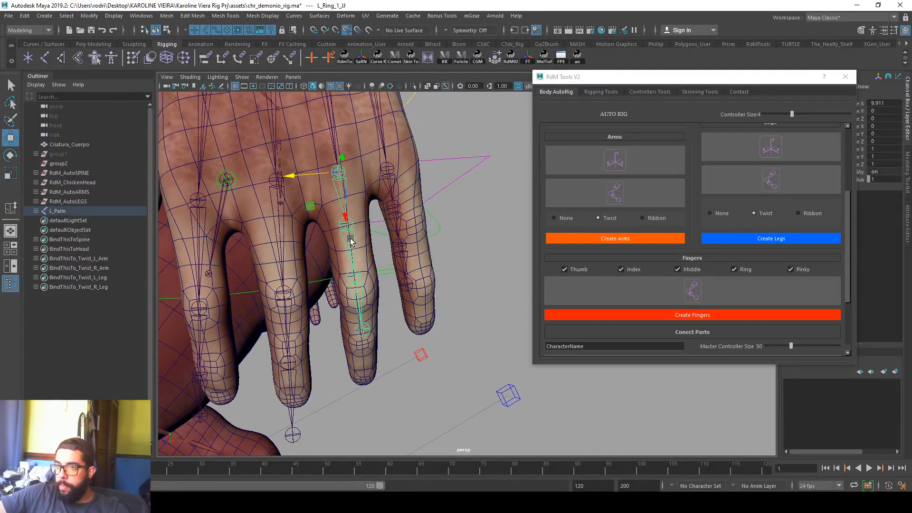
click(359, 321)
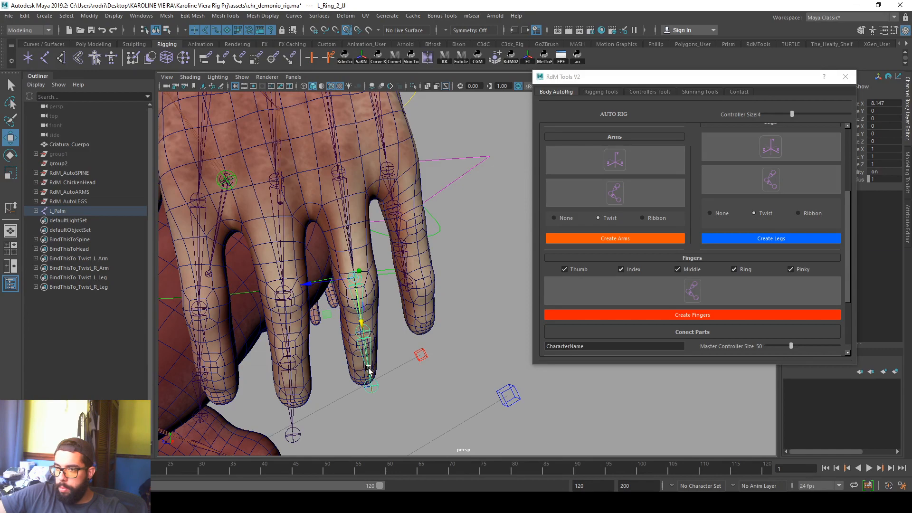
drag(368, 366, 372, 387)
alt+drag(368, 254, 350, 266)
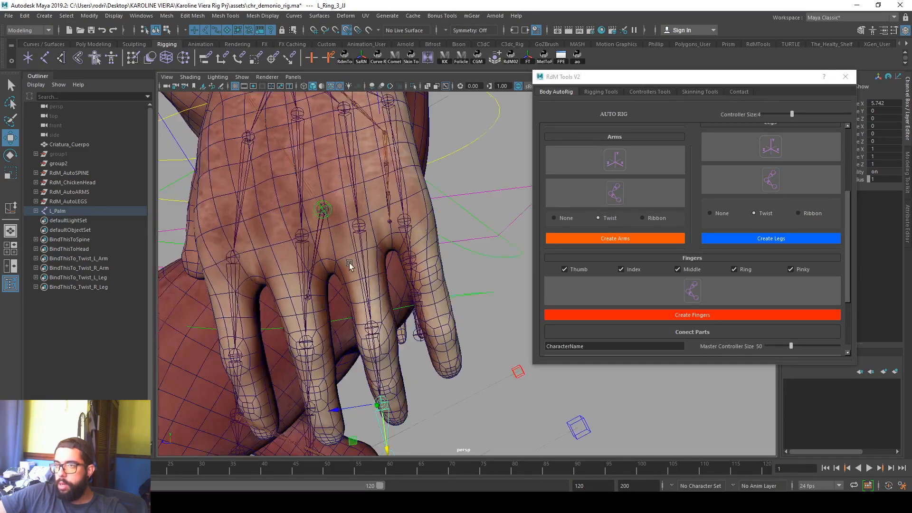
Step: Rotate the left pinky chain along the finger and slide its outer joints to the bends and fingertip
click(401, 227)
key(e)
drag(375, 141, 380, 141)
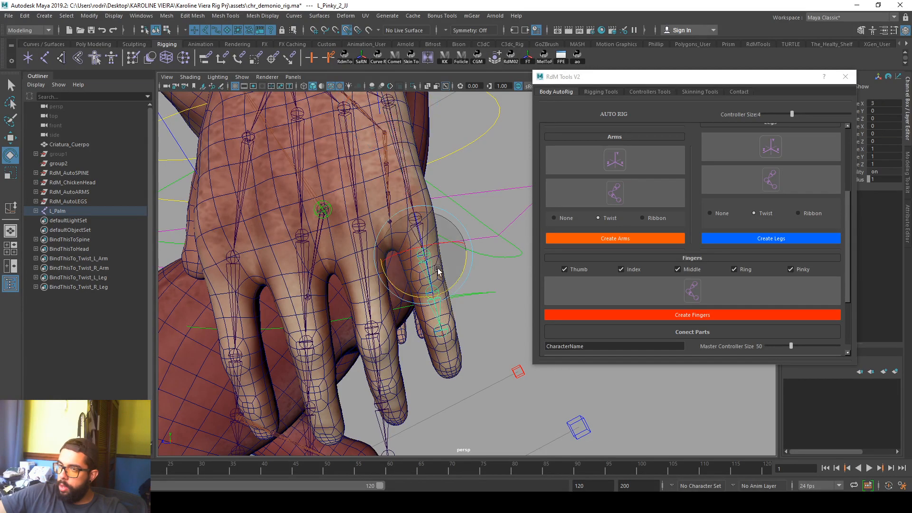
alt+drag(430, 250, 409, 238)
click(405, 234)
key(w)
drag(415, 281, 413, 258)
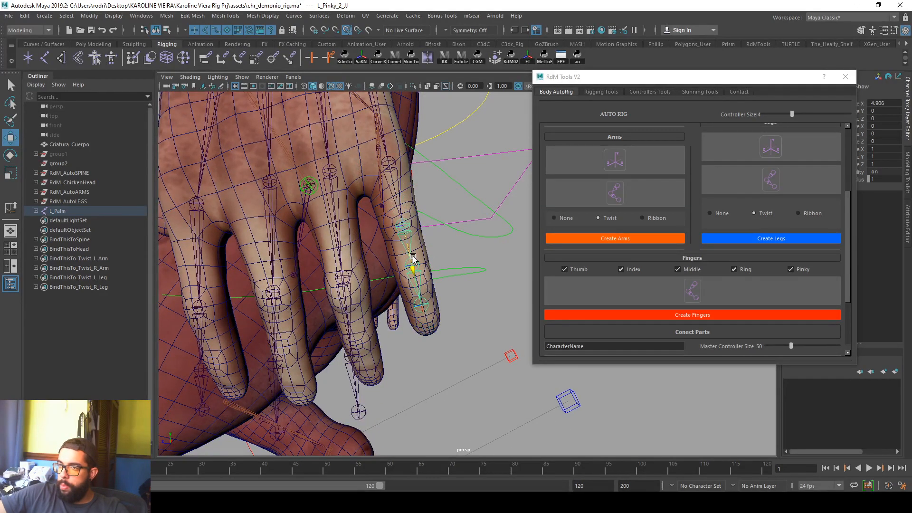
click(421, 303)
alt+drag(421, 304, 394, 228)
Step: Rotate the left index joints in side view to follow the finger's curl, bending L_Index_2_JJ to about -25 degrees in Z
click(411, 240)
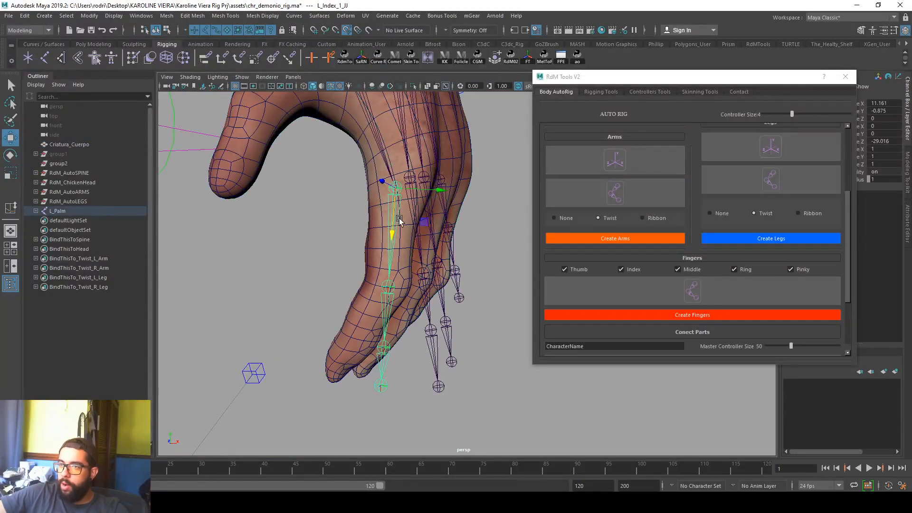
key(e)
click(405, 307)
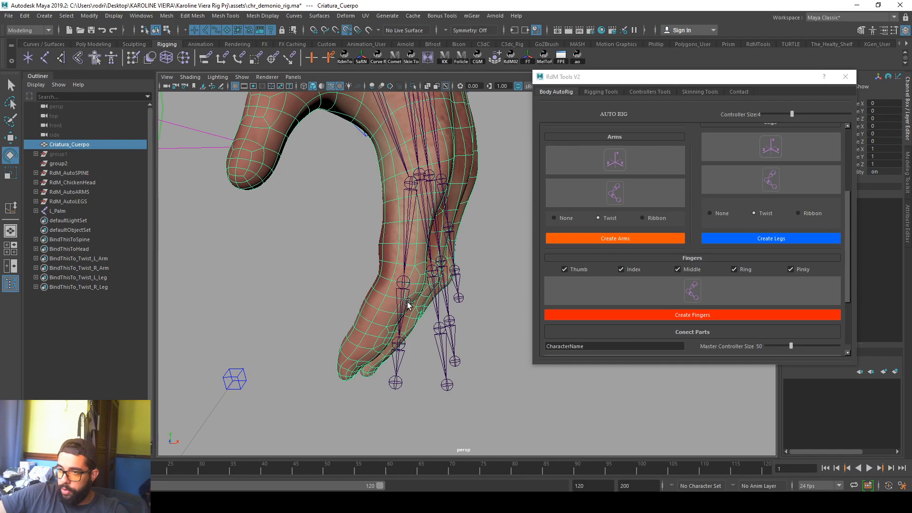
click(407, 304)
drag(407, 304, 290, 260)
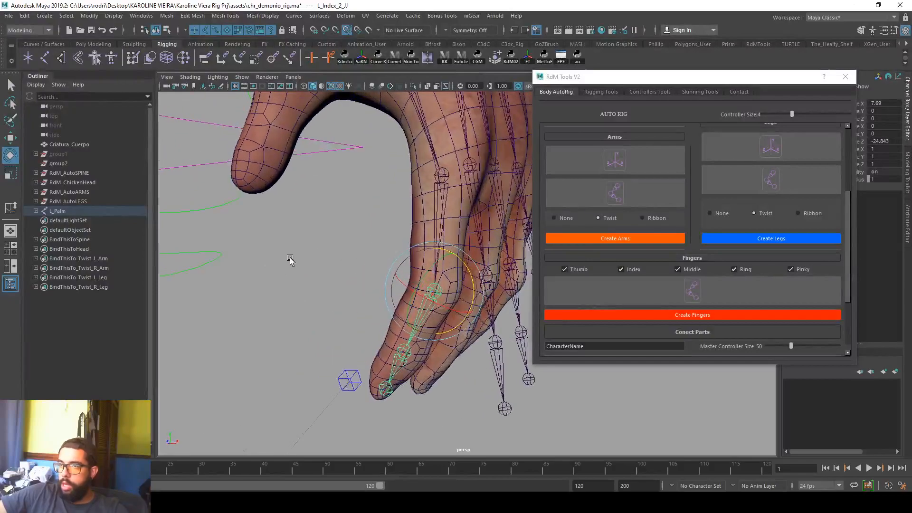
Step: Hide the middle, ring, pinky and thumb joint chains under L_Palm, leaving only the index chain displayed
click(36, 211)
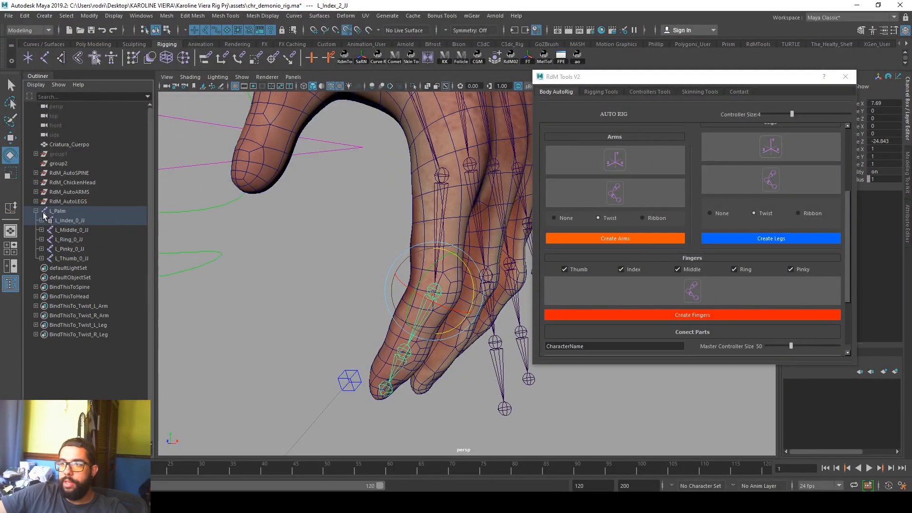
drag(111, 233, 104, 255)
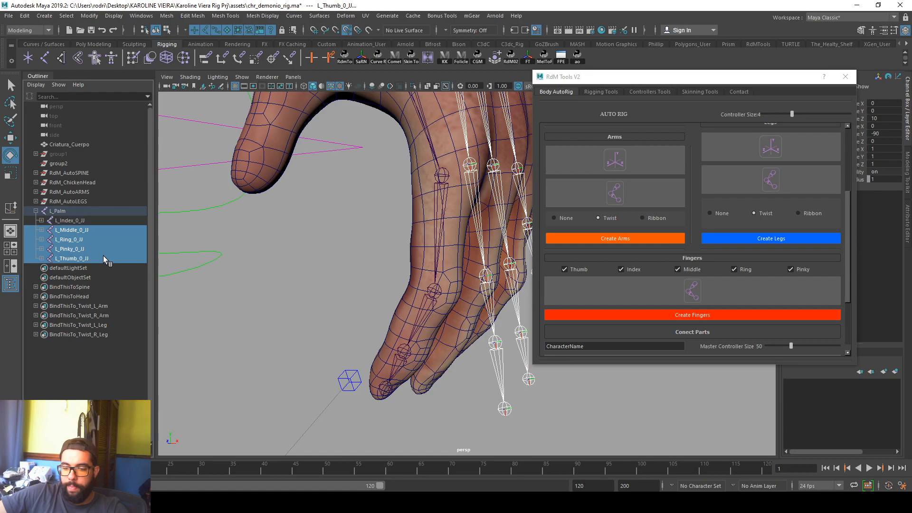
alt+drag(363, 261, 369, 335)
Step: Rotate L_Index_3_JJ to follow the finger's curl and slide the index tip joint to the fingertip, undoing the last adjustment
click(399, 232)
click(349, 316)
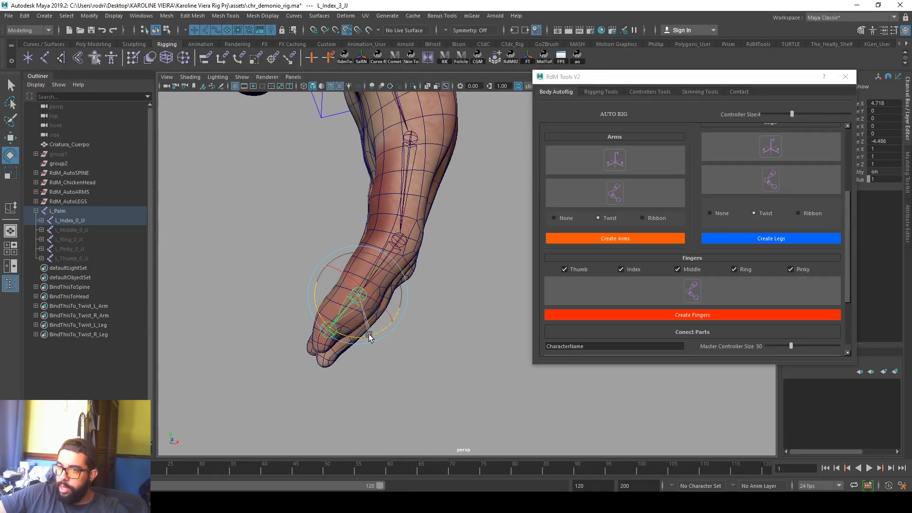
click(362, 365)
click(326, 342)
key(w)
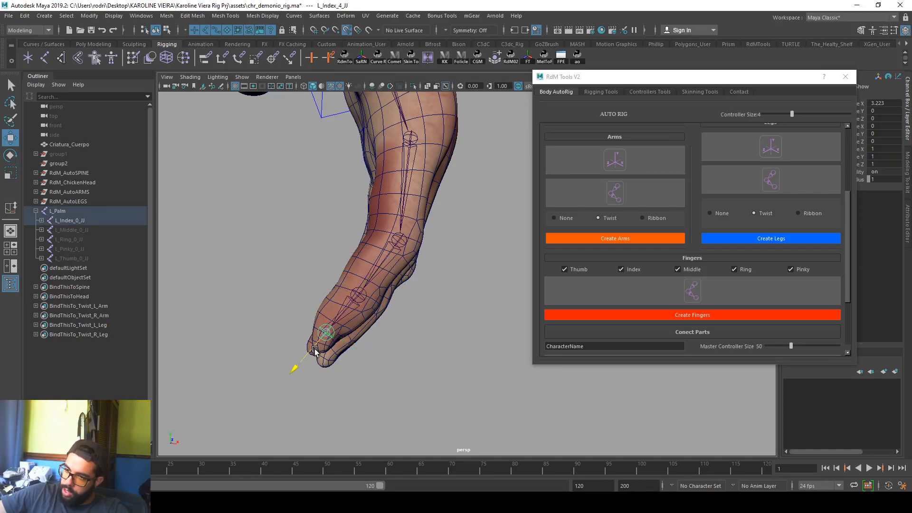
alt+drag(352, 297, 343, 325)
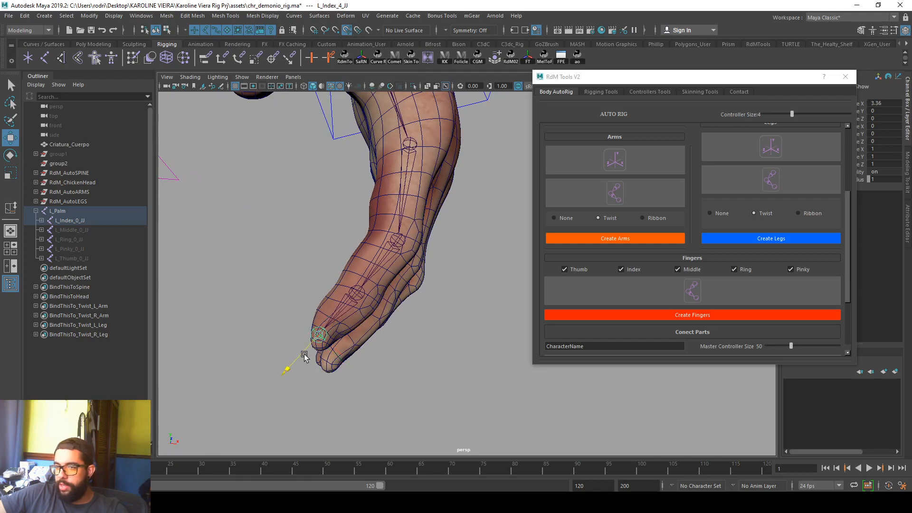
drag(204, 414, 208, 410)
key(ctrl+z)
Step: Rotate the index base joint L_Index_0_JJ to about 3.2, -7.3 and 17.5 degrees so the chain runs centred along the finger
alt+drag(334, 307, 408, 255)
key(Up)
key(Up)
key(Up)
key(Up)
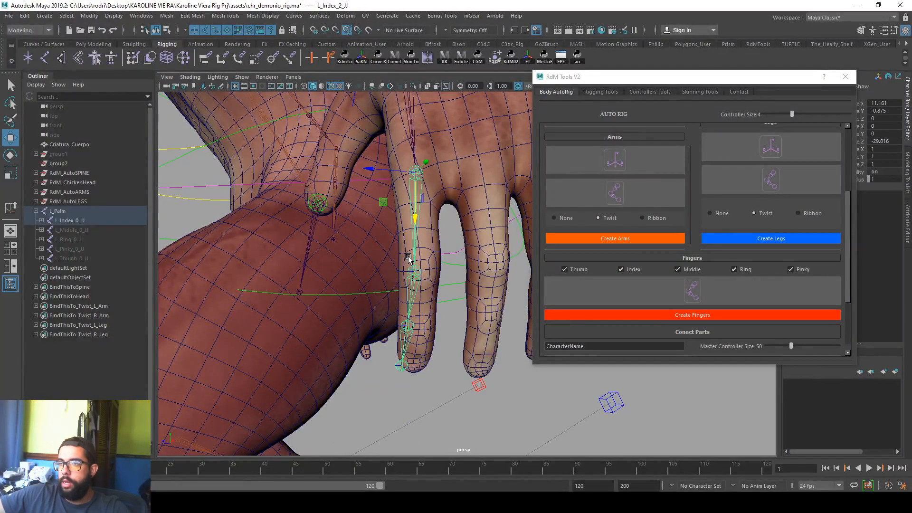
key(e)
alt+drag(359, 195, 339, 204)
drag(378, 105, 380, 104)
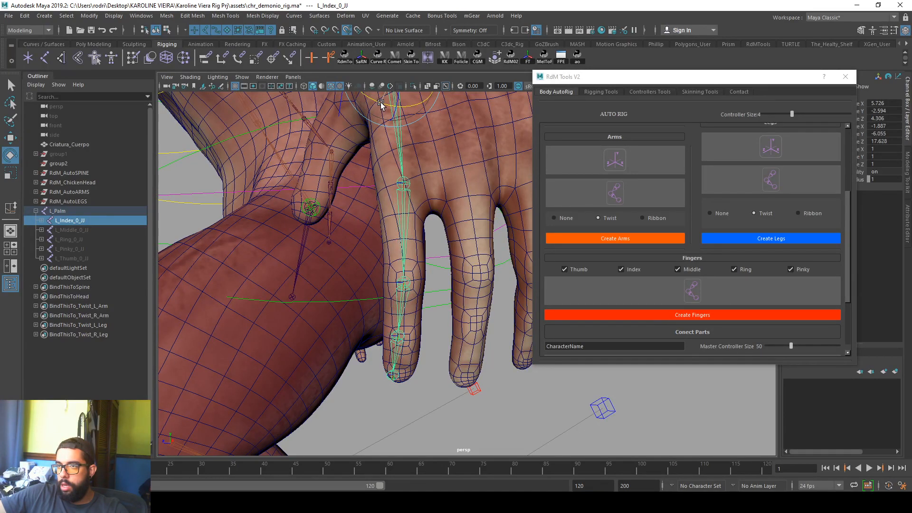
alt+drag(467, 138, 371, 200)
drag(392, 135, 409, 180)
drag(401, 121, 404, 121)
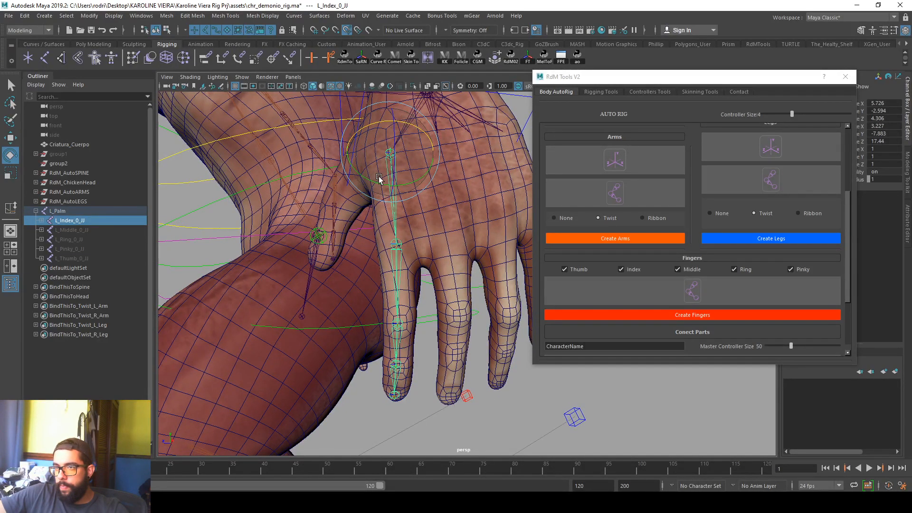
drag(379, 178, 379, 183)
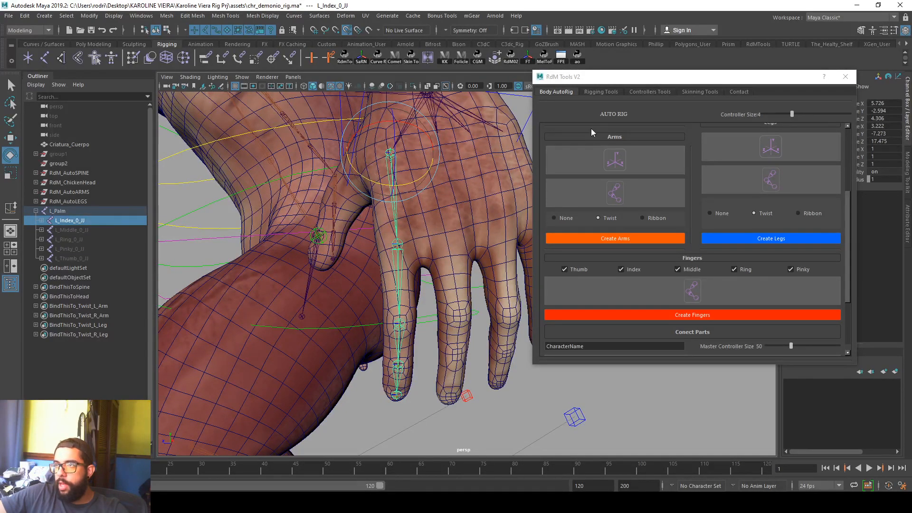
Step: Expand the L_Index_0_JJ hierarchy and display the local rotation axes of its joints with the RdM Rigging Tools
click(599, 92)
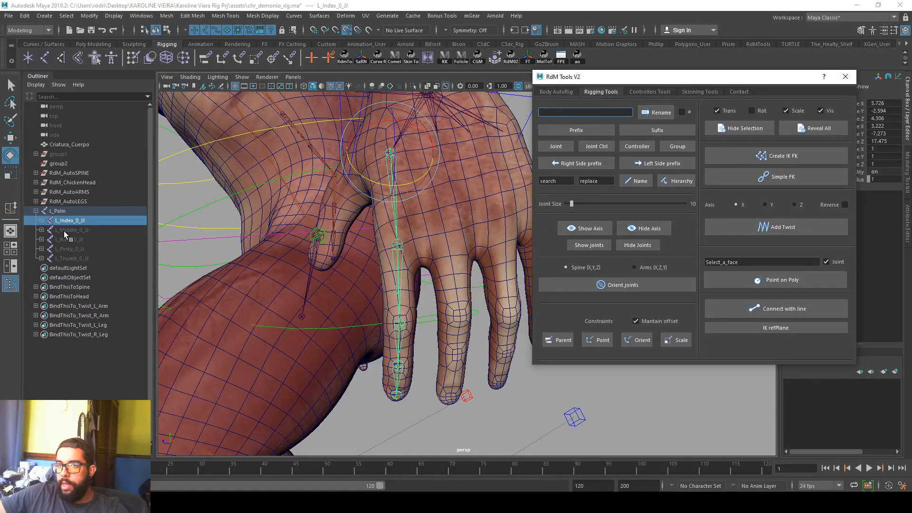
shift+click(41, 220)
shift+click(91, 259)
click(594, 229)
key(f)
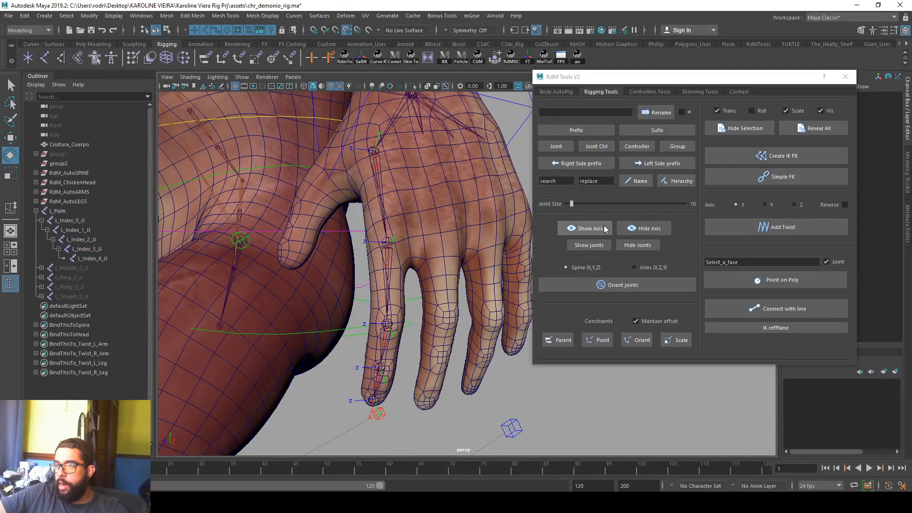
click(599, 230)
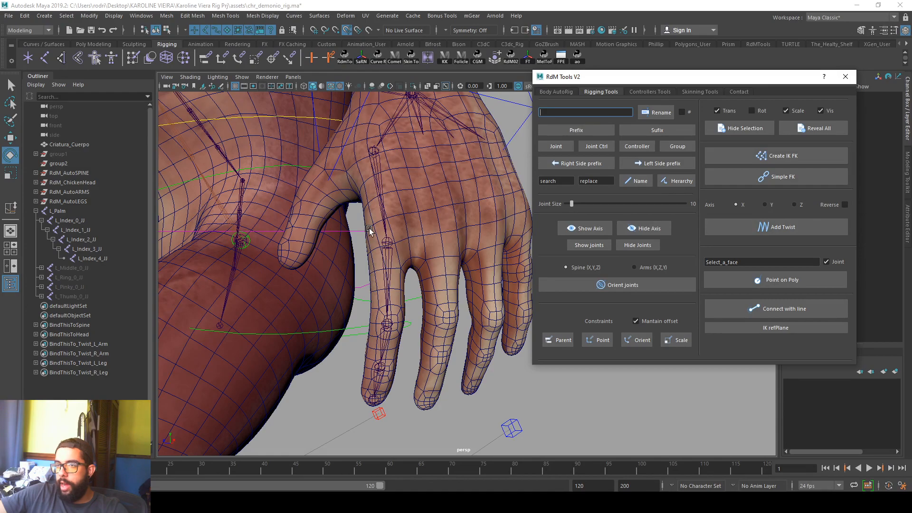
alt+drag(369, 231, 556, 240)
alt+drag(501, 229, 580, 170)
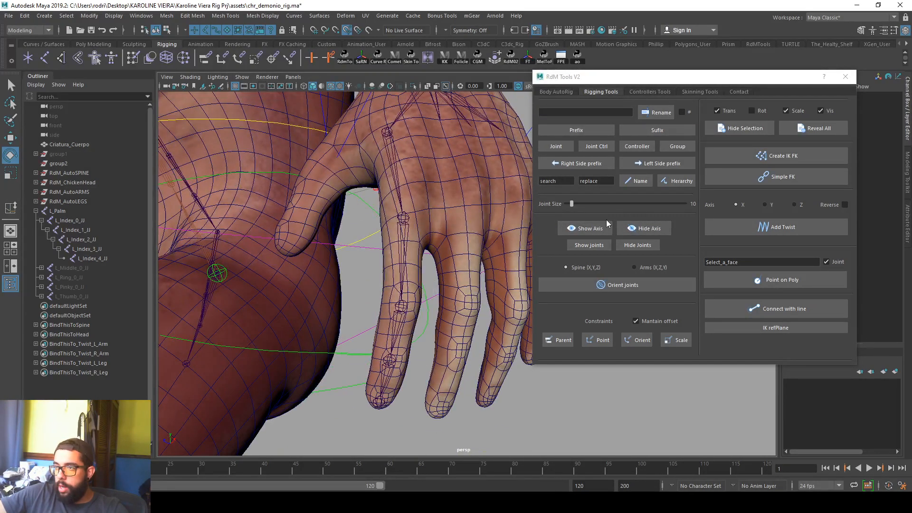
alt+drag(449, 269, 397, 318)
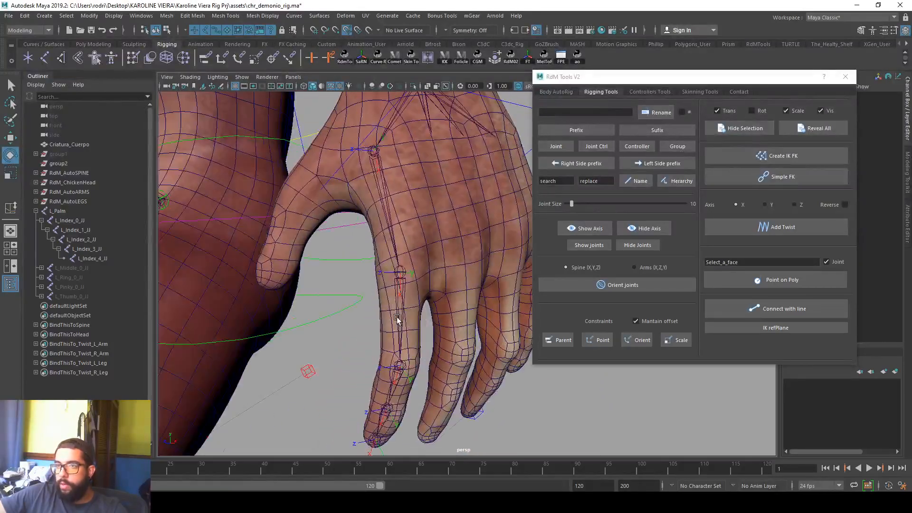
Step: Hide the index chain, display the middle chain under L_Palm, and expand its joint hierarchy
click(385, 202)
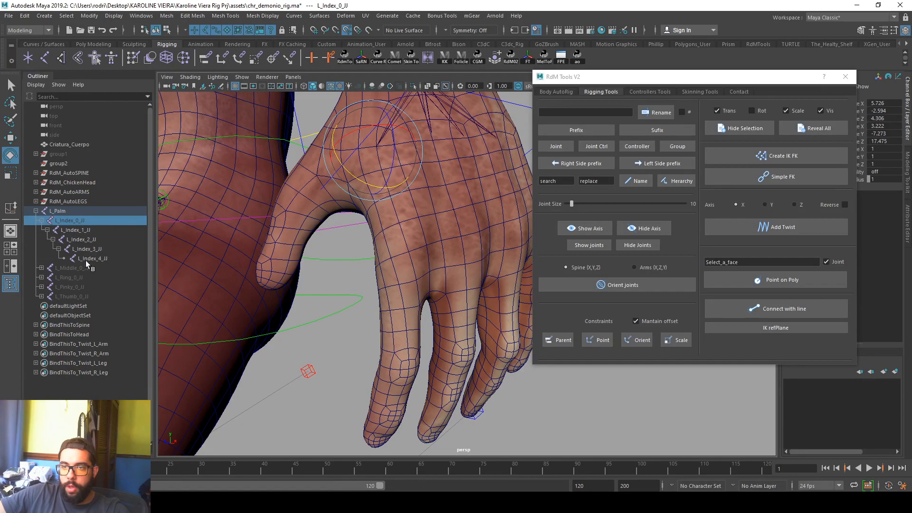
click(72, 267)
click(41, 220)
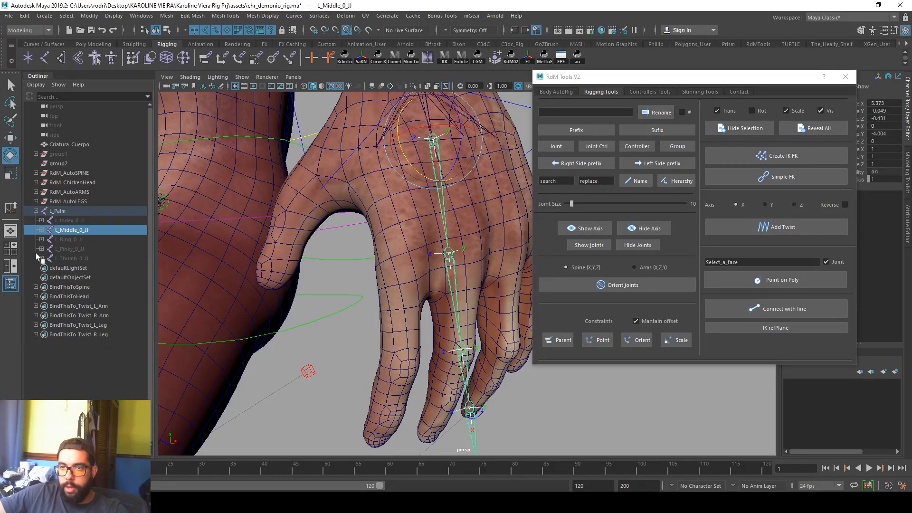
click(41, 229)
Step: Bend L_Middle_2_JJ to about -26 degrees in Z and slide L_Middle_3_JJ to the finger's last bend, about 4.1 in X
alt+drag(312, 227, 402, 263)
click(398, 267)
alt+drag(406, 300, 399, 250)
drag(399, 249, 403, 255)
alt+drag(403, 255, 365, 298)
click(346, 285)
click(300, 346)
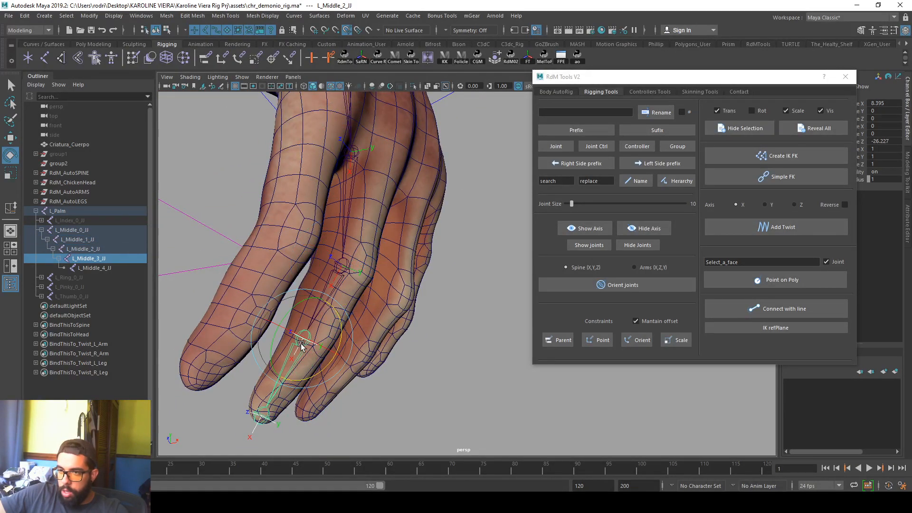
key(w)
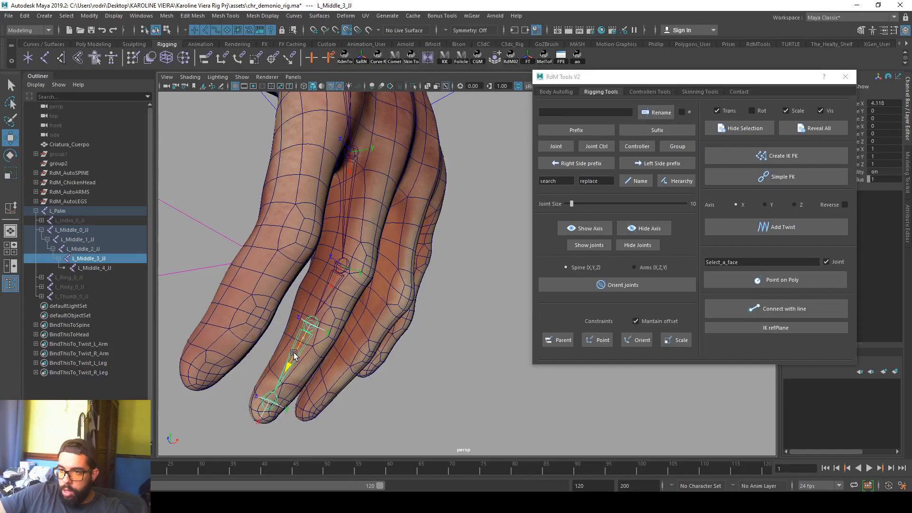
Step: Set the joint display size to 50 and select L_Middle_1_JJ
click(340, 209)
drag(571, 204, 595, 205)
click(360, 197)
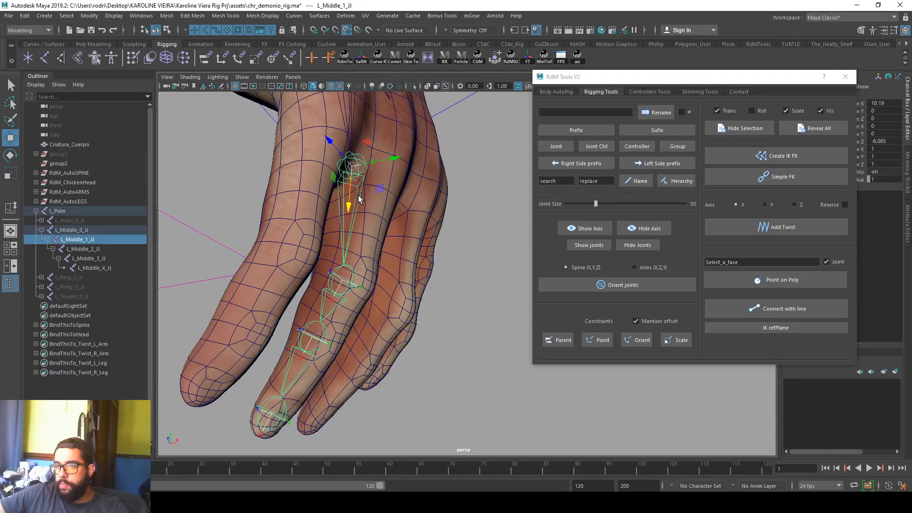
Step: Rotate the middle chain's base joint and a joint further down to follow the finger in side view
key(Up)
key(e)
alt+drag(358, 196, 365, 215)
drag(363, 106, 368, 101)
click(379, 227)
drag(393, 212, 391, 212)
Step: Rotate the middle base joint L_Middle_0_JJ to about 1.7, -4.0 and 4.3 degrees to centre the chain along the finger
alt+drag(405, 260, 232, 295)
click(292, 250)
key(w)
key(Up)
key(Up)
key(Up)
key(e)
alt+drag(228, 246, 368, 134)
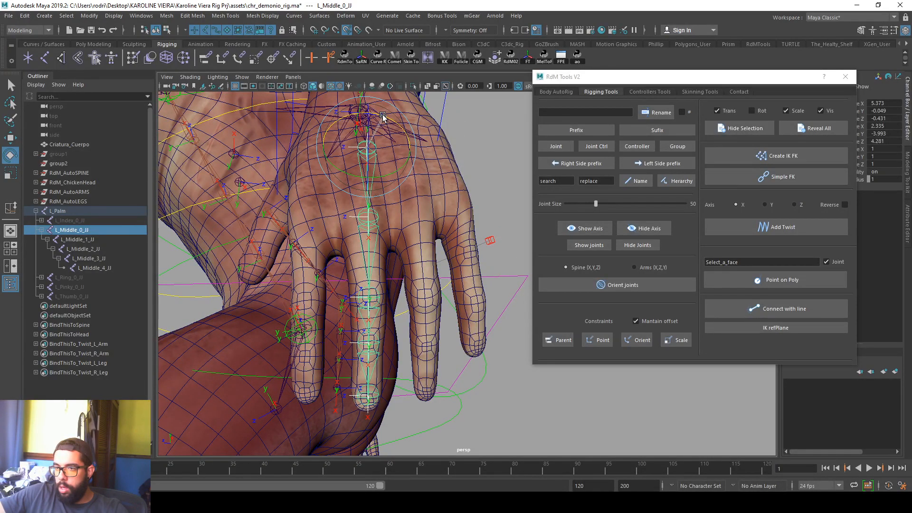
alt+drag(381, 204, 385, 278)
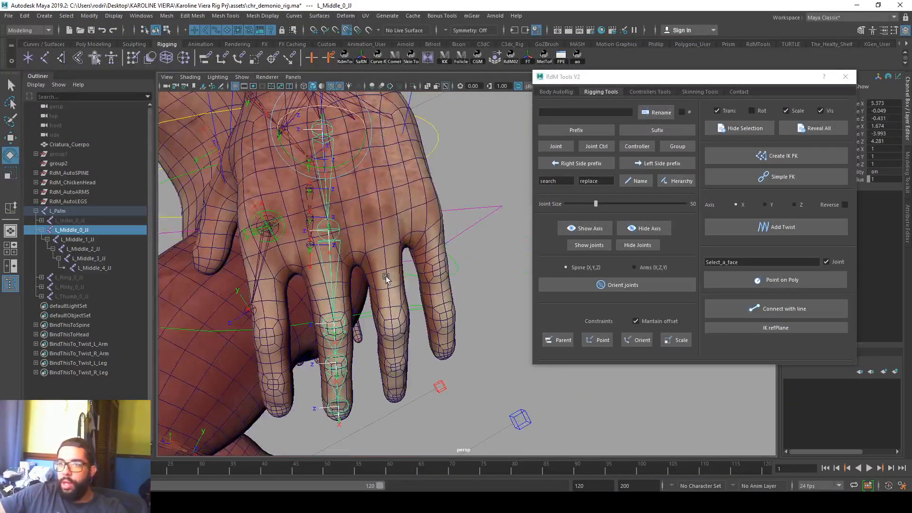
Step: Hide the middle chain, display the ring chain, and rotate its base joint to follow the finger in side view
click(82, 277)
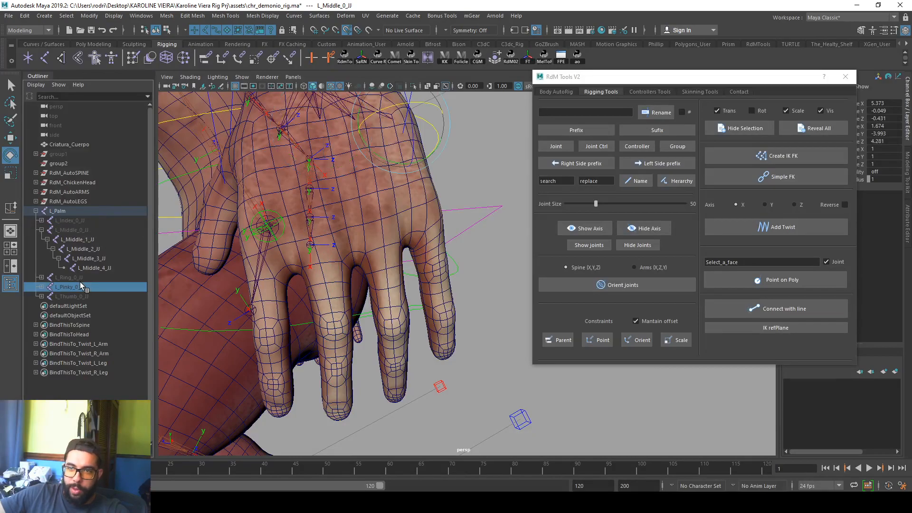
key(h)
alt+drag(303, 233, 338, 274)
click(360, 241)
key(Up)
drag(356, 164, 359, 219)
click(352, 231)
alt+drag(359, 220, 337, 212)
Step: Slide L_Ring_2_JJ to the knuckle bend, about 9.15 in X, and rotate L_Ring_1_JJ to about -17 degrees in Z
click(241, 209)
key(w)
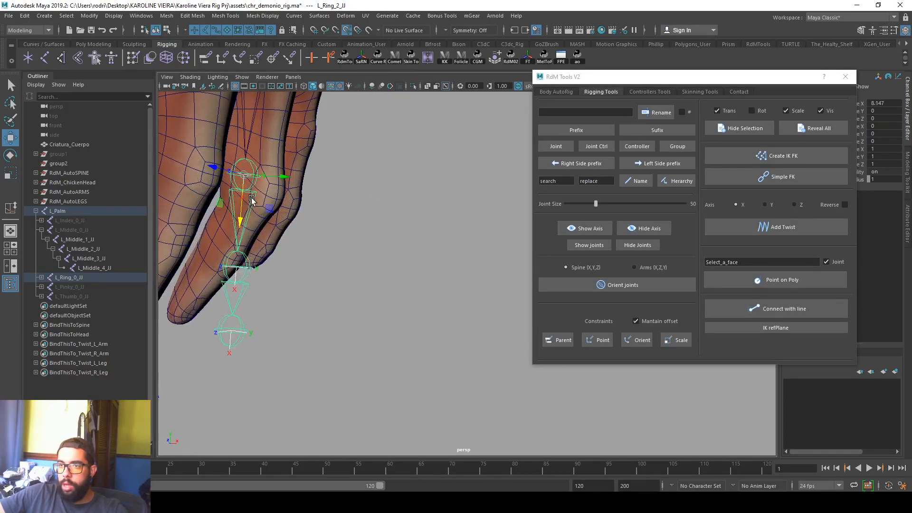
drag(241, 209, 381, 270)
click(357, 204)
key(e)
drag(341, 162, 338, 159)
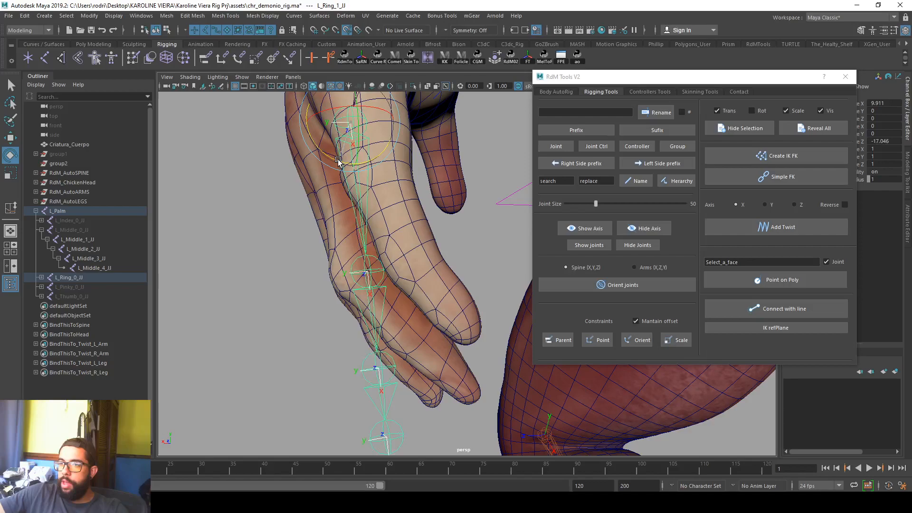
Step: Rotate L_Ring_2_JJ to follow the finger's curl and slide L_Ring_3_JJ to the last bend
key(Down)
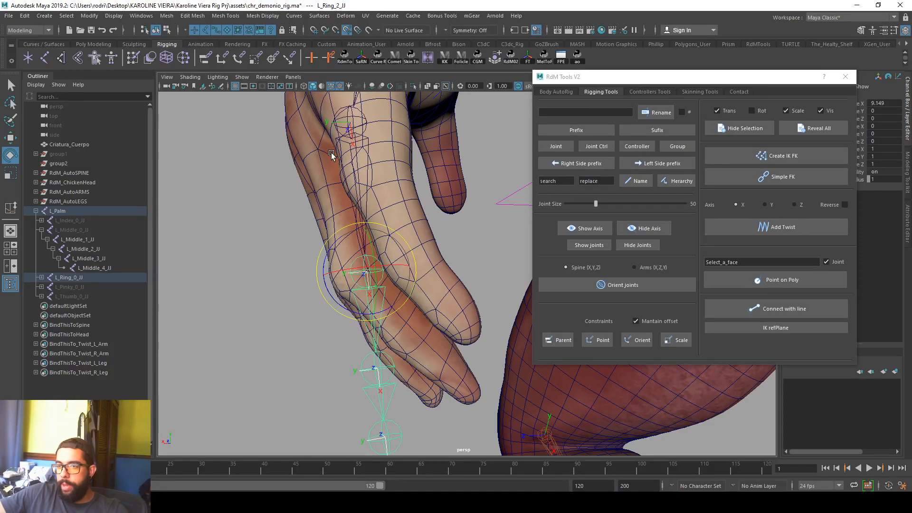
drag(336, 296, 351, 311)
alt+drag(378, 319, 455, 258)
key(Down)
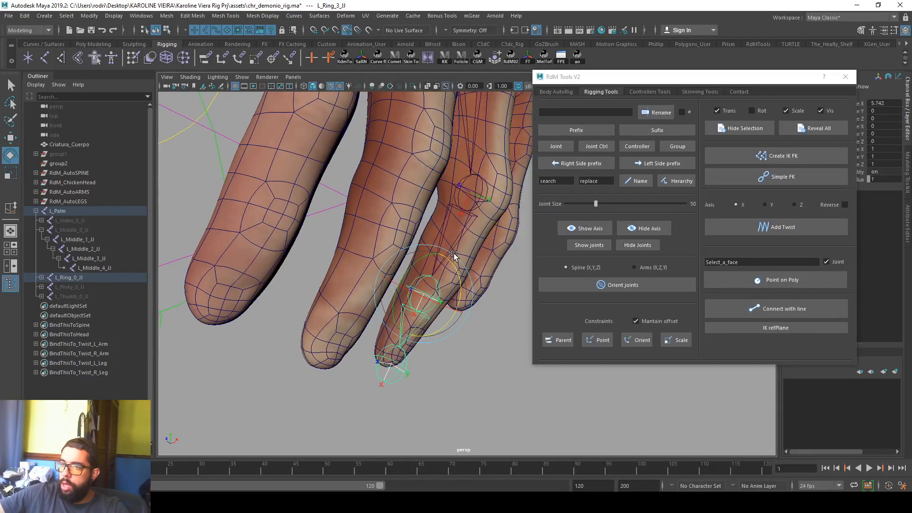
key(w)
drag(412, 327, 427, 299)
alt+drag(426, 299, 472, 313)
Step: Rotate the last ring bend along the finger and slide the ring tip joint to the fingertip
key(e)
key(Down)
alt+drag(410, 314, 409, 298)
key(w)
drag(380, 325, 360, 220)
Step: Align the ring base joint L_Ring_0_JJ with the finger at about 0.6 degrees in Y and 5 degrees in Z
key(Up)
key(Up)
key(Up)
key(Up)
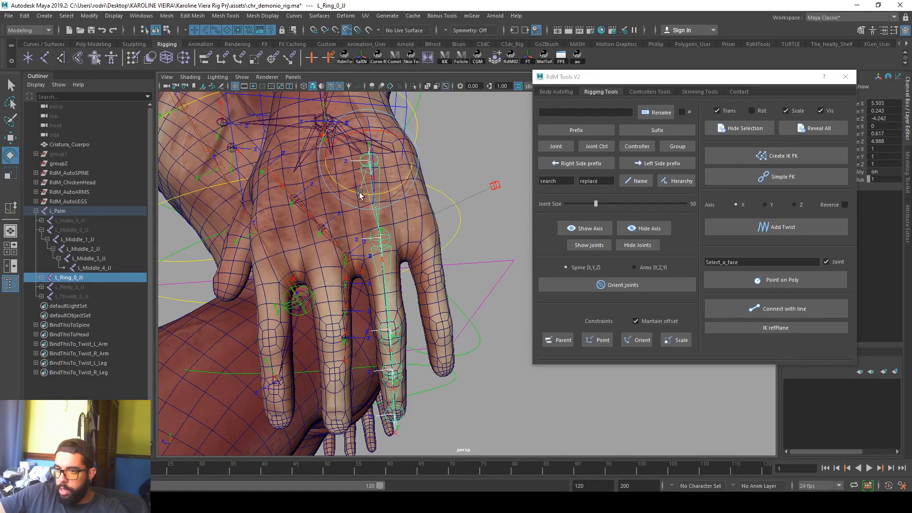
alt+drag(386, 173, 308, 266)
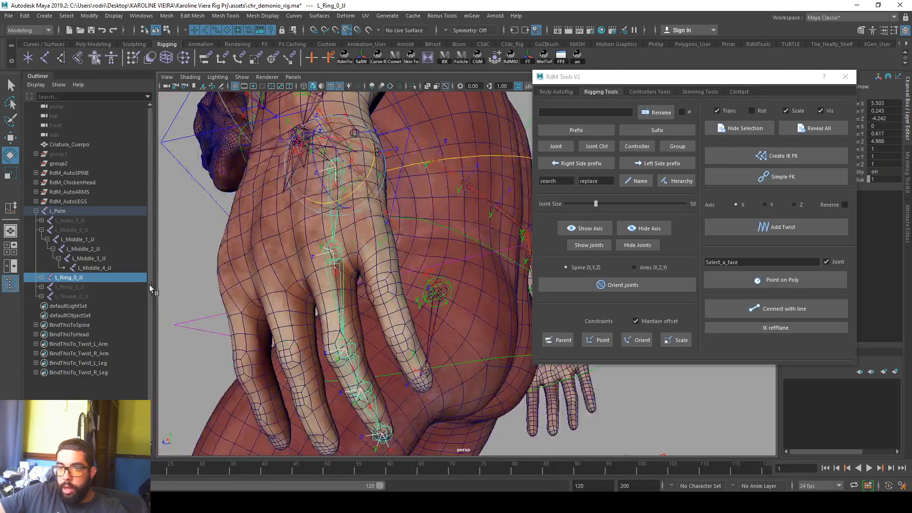
Step: Hide the ring chain, then display and frame the pinky chain L_Pinky_0_JJ
click(71, 289)
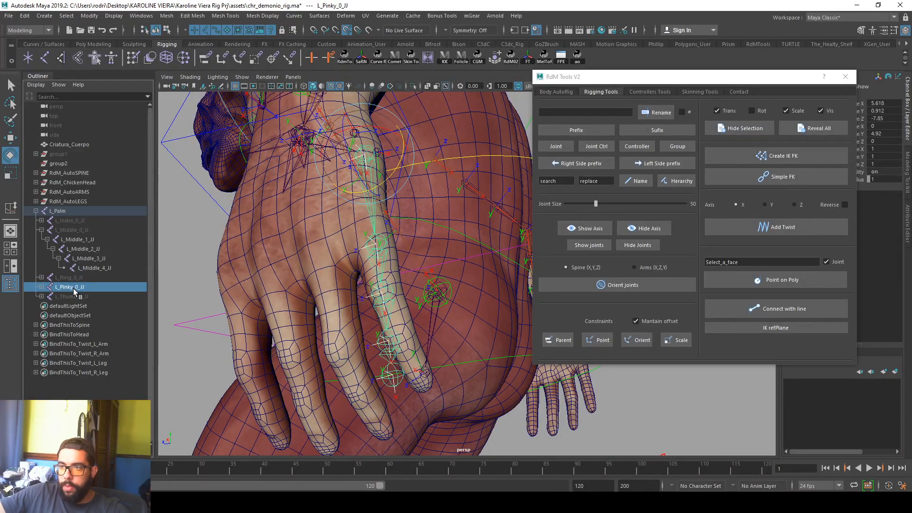
key(f)
alt+drag(355, 270, 334, 190)
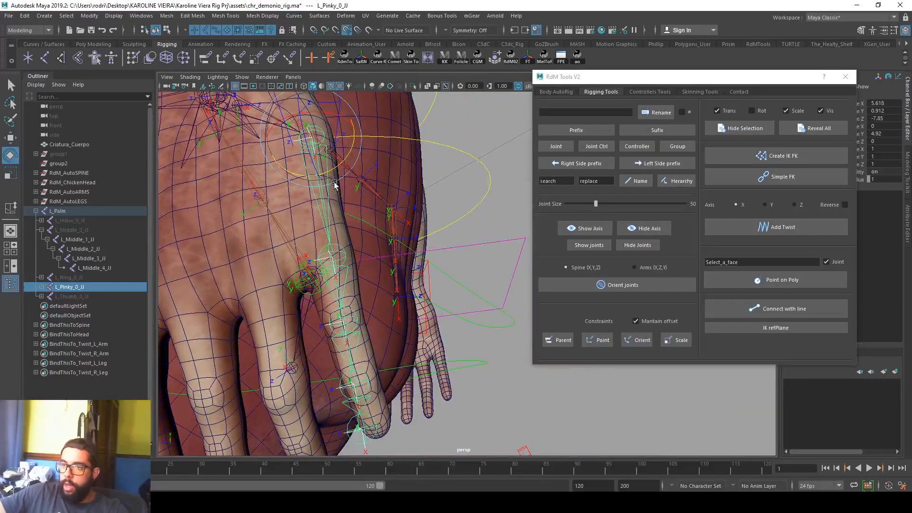
alt+drag(339, 249, 253, 263)
Step: Bend L_Pinky_2_JJ in Z to follow the finger's curl and slide L_Pinky_3_JJ to the last bend, about 5 in X
click(317, 224)
key(f)
alt+drag(374, 291, 358, 285)
alt+middle_drag(359, 285, 258, 318)
alt+drag(258, 317, 340, 321)
alt+right_drag(340, 322, 317, 297)
alt+drag(317, 297, 315, 254)
mouse_move(323, 280)
alt+mouse_down()
mouse_move(350, 320)
mouse_move(402, 312)
mouse_move(379, 307)
mouse_move(387, 298)
mouse_move(329, 333)
mouse_move(337, 288)
alt+mouse_up()
click(345, 284)
click(339, 292)
key(w)
key(e)
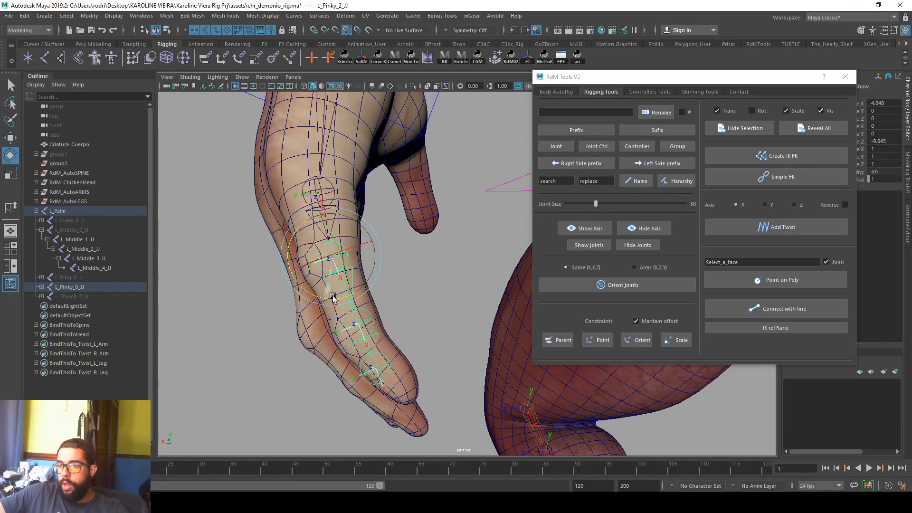
click(366, 354)
key(w)
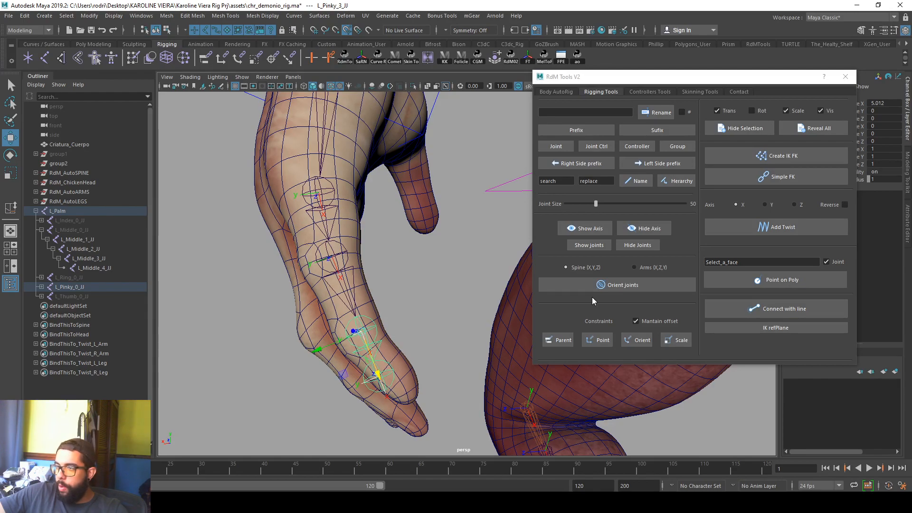
Step: Bring back the RdM Body AutoRig tools and rotate L_Pinky_3_JJ to about -10 degrees in Z
click(555, 93)
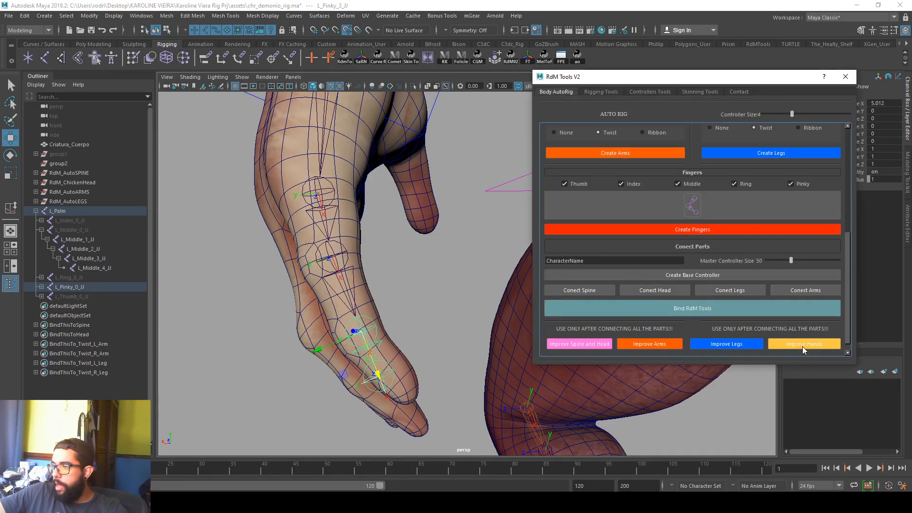
alt+middle_drag(223, 379, 236, 315)
alt+right_drag(236, 315, 309, 296)
key(e)
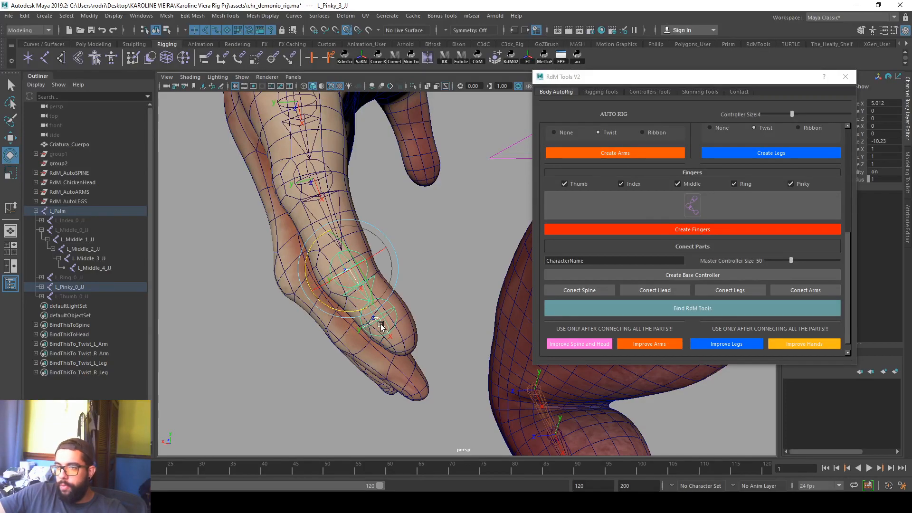
Step: Slide the pinky tip joint to the fingertip and fine-tune the rotations of the pinky chain, including L_Pinky_0_JJ
click(397, 345)
key(w)
drag(416, 373, 416, 373)
click(363, 290)
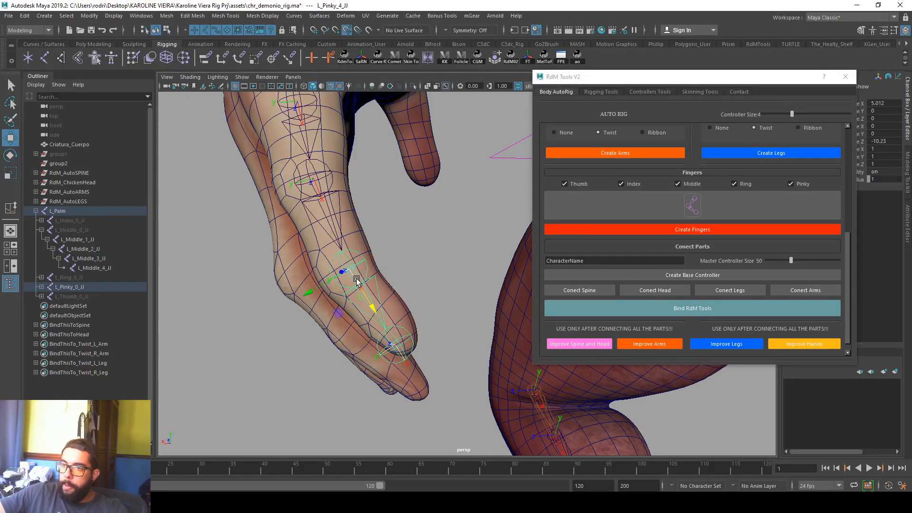
key(e)
drag(342, 308, 355, 287)
click(387, 309)
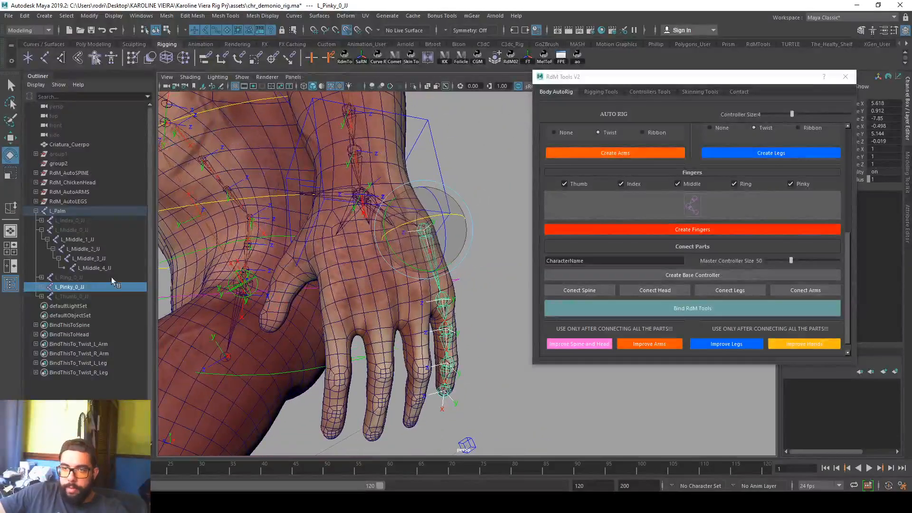
Step: Show the hidden ring, thumb, index and middle joint chains under L_Palm again
click(78, 277)
key(shift+h)
click(85, 296)
key(shift+h)
click(82, 221)
key(shift+h)
click(103, 232)
key(shift+h)
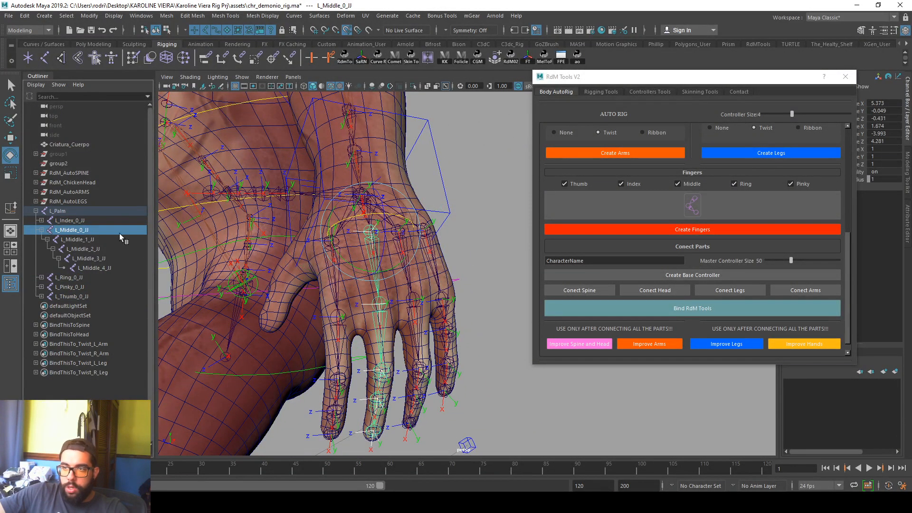
Step: Deselect the middle finger chain and save the scene
click(446, 176)
key(q)
key(ctrl+s)
click(436, 260)
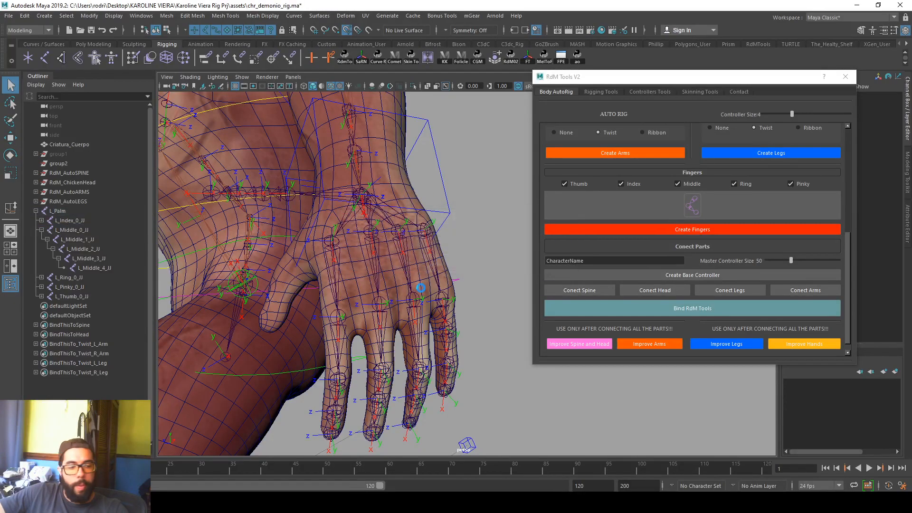
key(e)
Step: Move L_Thumb_0_JJ to the base of the thumb, about 3.64, -2.17, 3.32 in X, Y and Z
alt+drag(415, 291, 233, 202)
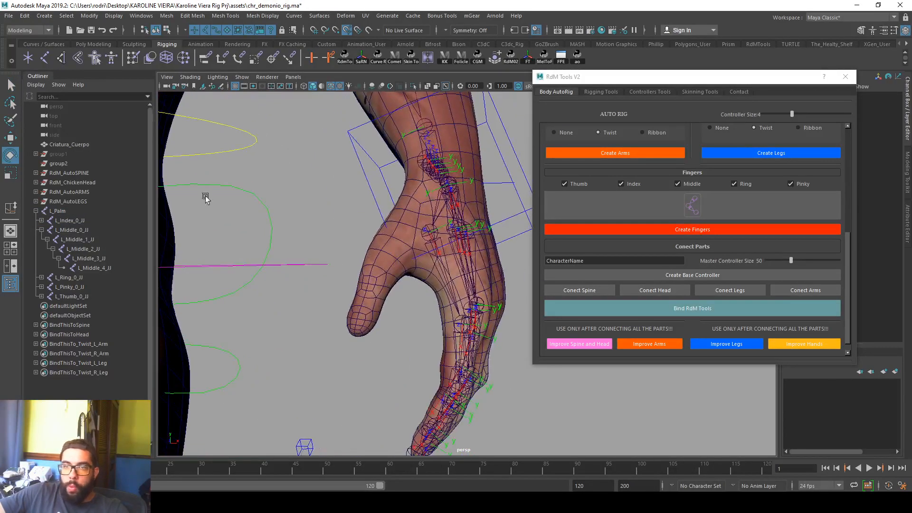
click(73, 296)
alt+drag(504, 208, 403, 256)
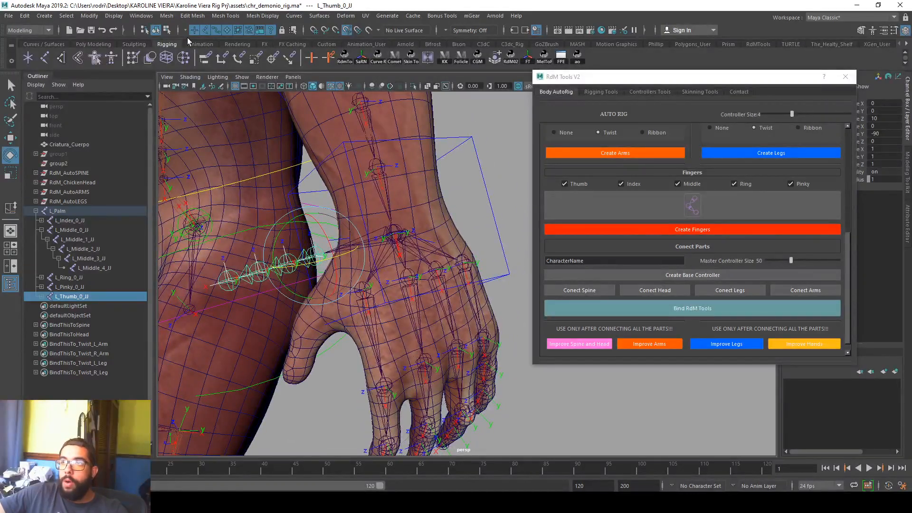
key(w)
drag(316, 268, 388, 263)
alt+drag(365, 270, 387, 269)
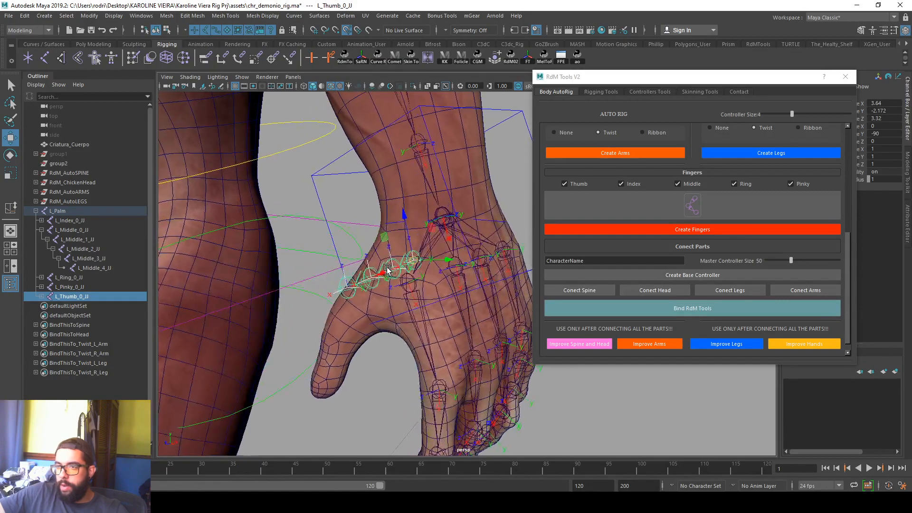
Step: Rotate L_Thumb_0_JJ to about 90, -39, -90 degrees in X, Y and Z and save the scene
key(e)
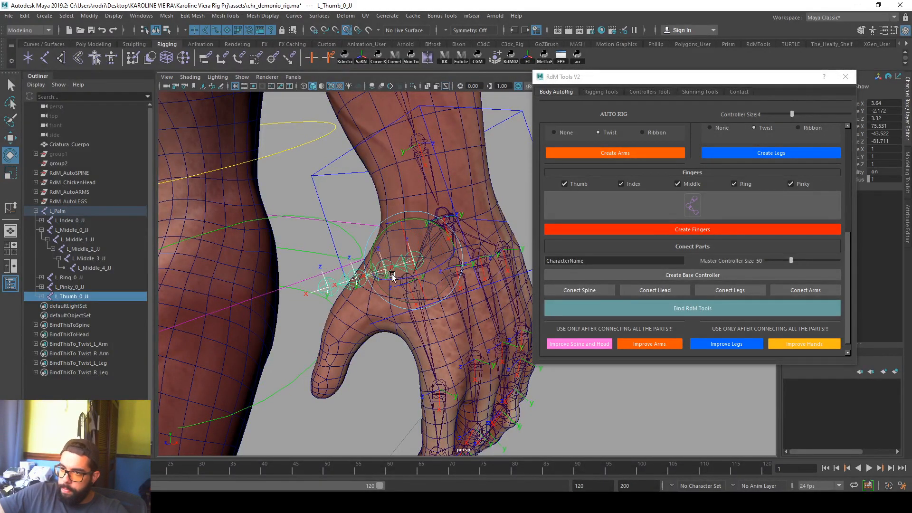
alt+drag(385, 276, 417, 226)
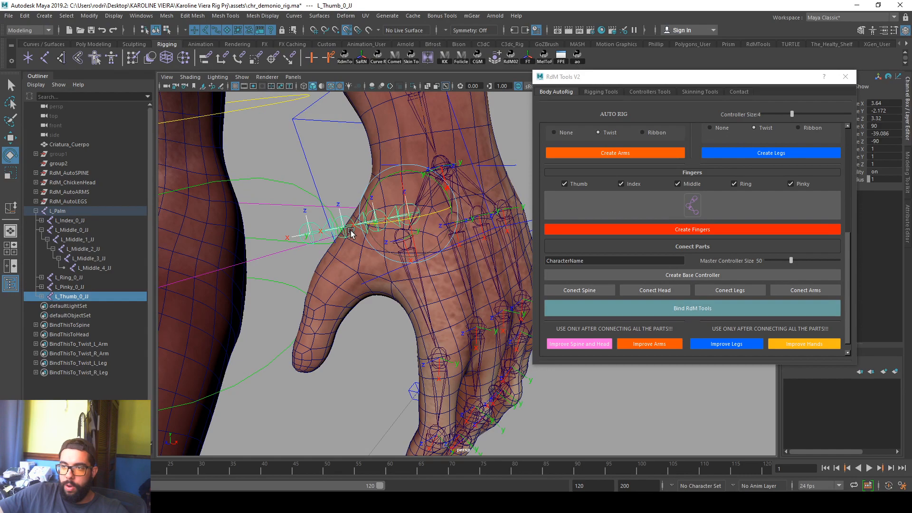
alt+drag(367, 234, 363, 233)
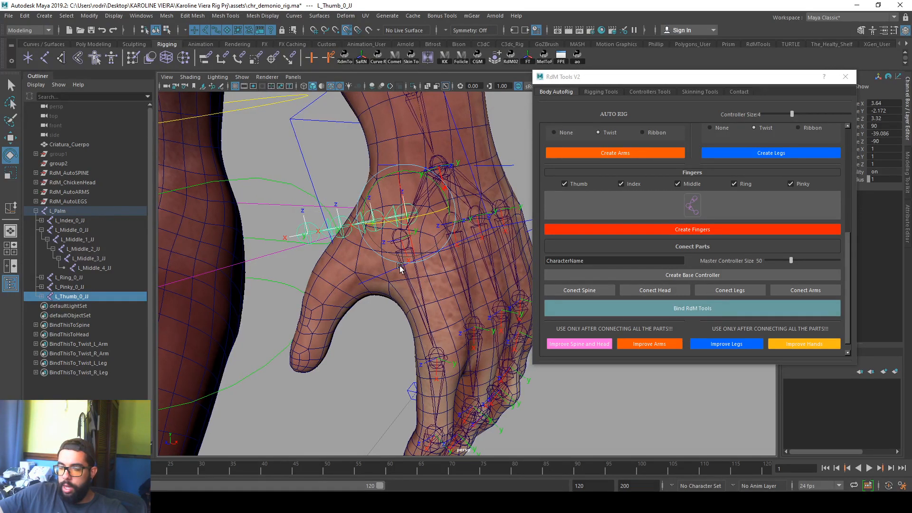
click(375, 319)
key(q)
key(ctrl+s)
click(445, 259)
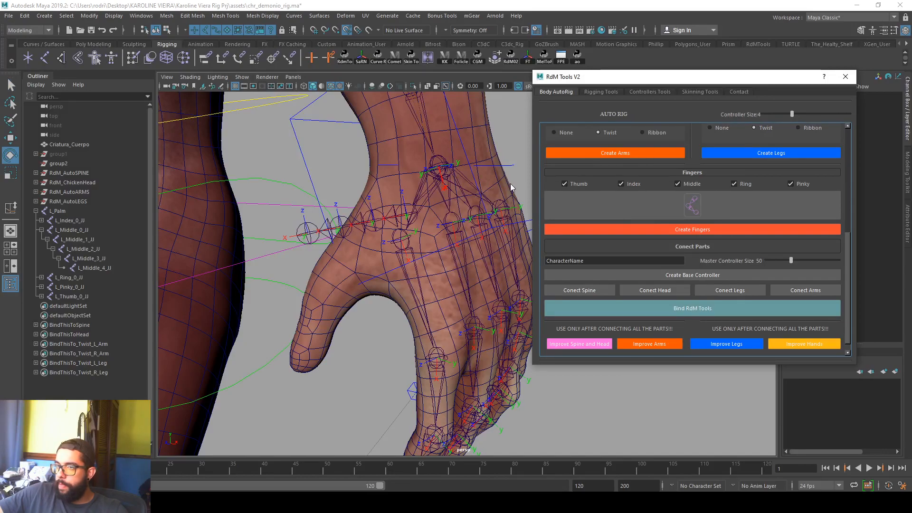
Step: Create the finger rig and test the Thumb Close attribute on the left palm controller L_Palm_CC
alt+right_drag(510, 185, 395, 180)
click(480, 196)
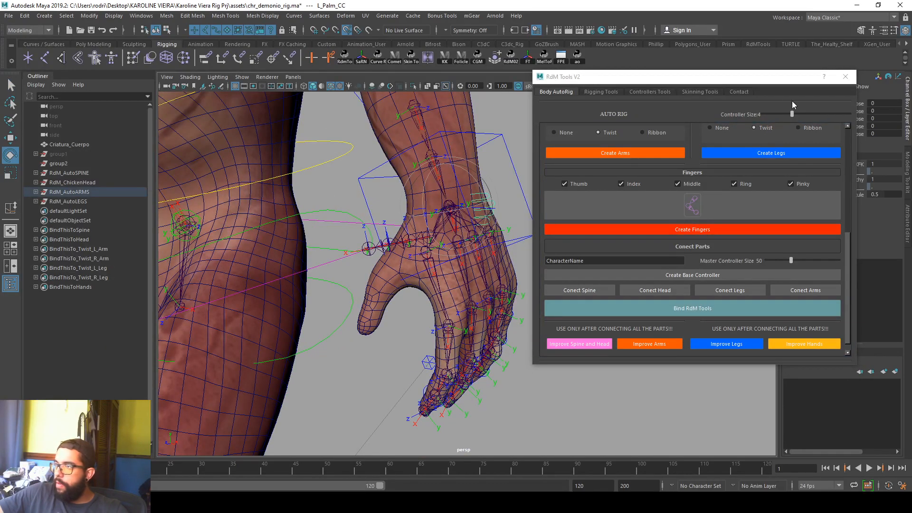
drag(775, 83, 766, 209)
click(849, 103)
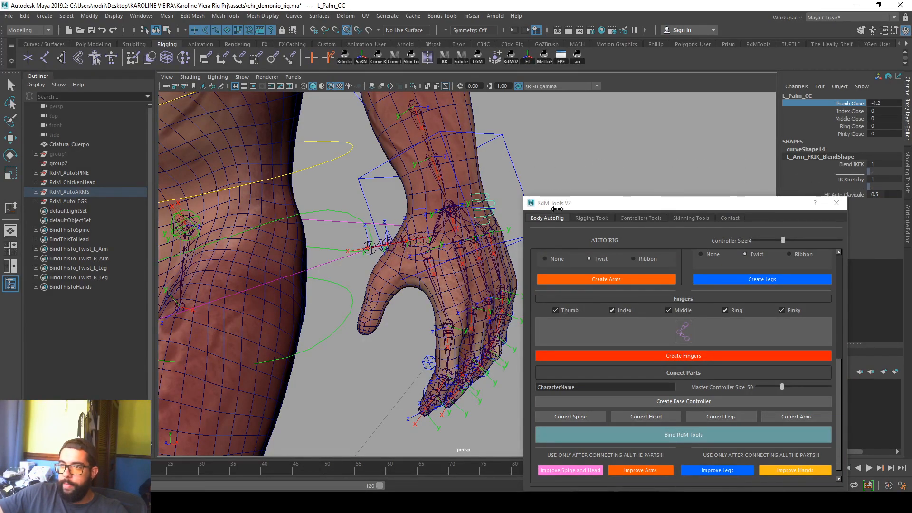
key(e)
click(522, 165)
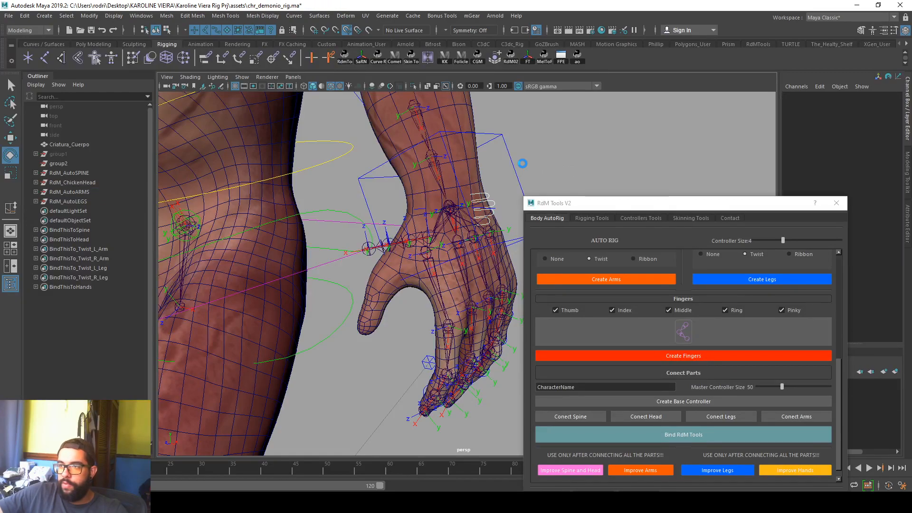
Step: Move L_Thumb_1_JJ into the thumb, about 5.72, 0.14, -3.13 in X, Y and Z
click(421, 203)
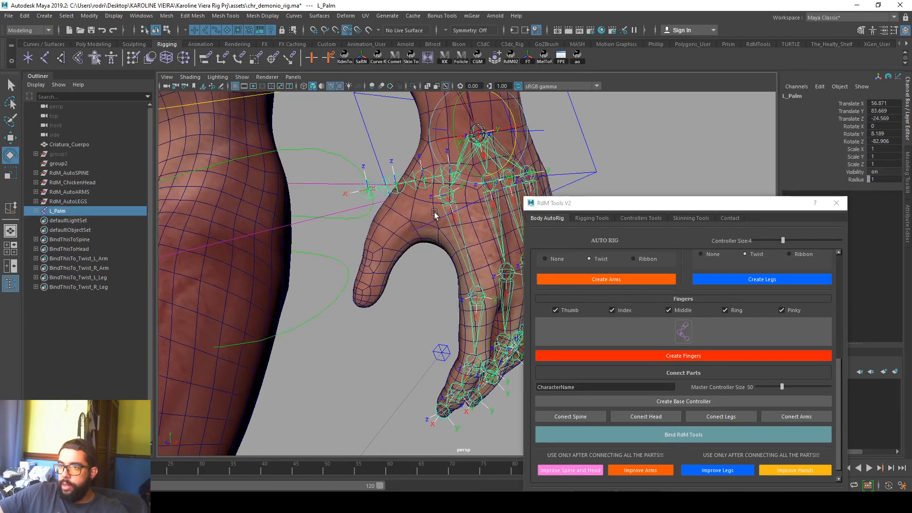
scroll(441, 192, up, 4)
alt+drag(427, 193, 393, 171)
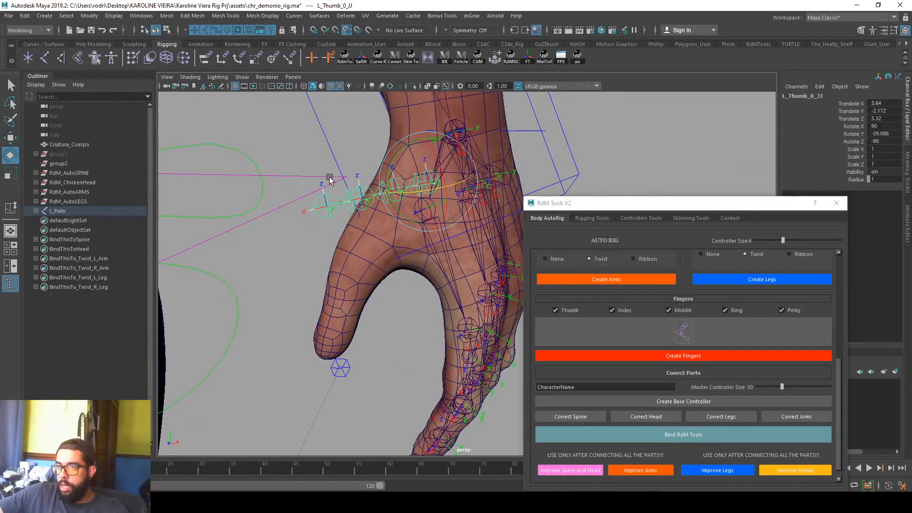
click(329, 177)
click(398, 187)
key(w)
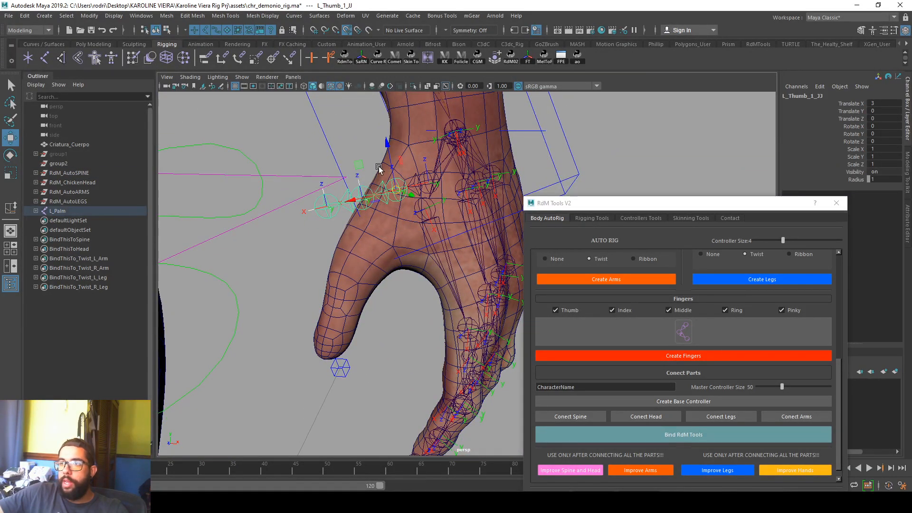
drag(396, 189, 370, 225)
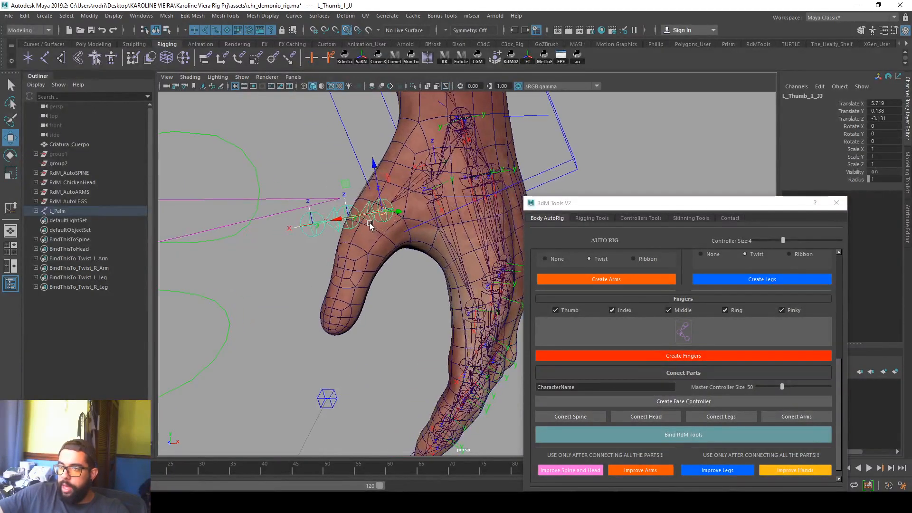
Step: Rotate L_Thumb_1_JJ so the rest of the chain points down the length of the thumb
key(e)
drag(354, 192, 433, 204)
click(436, 212)
drag(468, 155, 380, 354)
Step: Slide the remaining joints along the thumb, placing L_Thumb_3_JJ at the tip, about 4.33, -1.56, 1.24 in X, Y and Z
click(401, 285)
key(w)
click(384, 307)
alt+middle_drag(380, 353, 350, 304)
alt+drag(350, 304, 265, 342)
click(283, 321)
key(f)
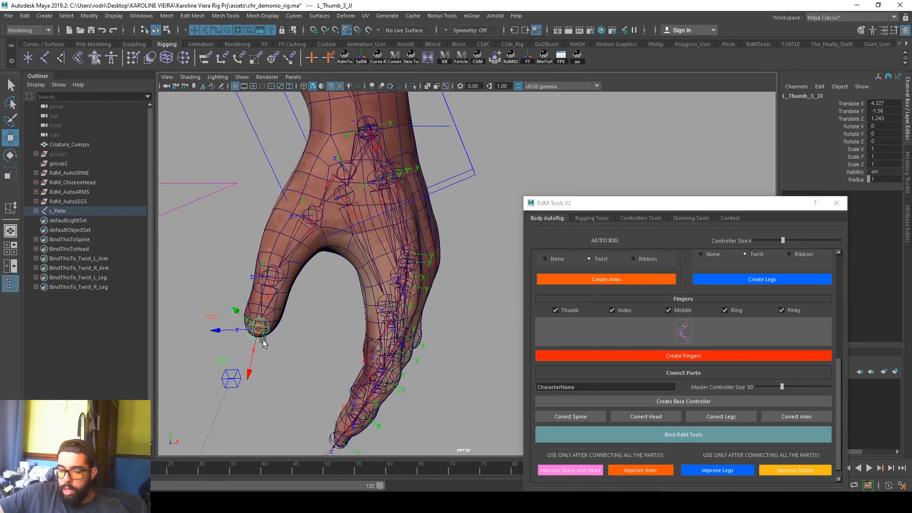
Step: Check the thumb chain from several angles, leaving L_Thumb_1_JJ at about 4.98, -0.2, -0.98, and save the scene
scroll(345, 278, down, 4)
alt+drag(345, 278, 361, 216)
click(401, 227)
alt+drag(428, 234, 394, 230)
alt+drag(395, 230, 384, 194)
click(366, 205)
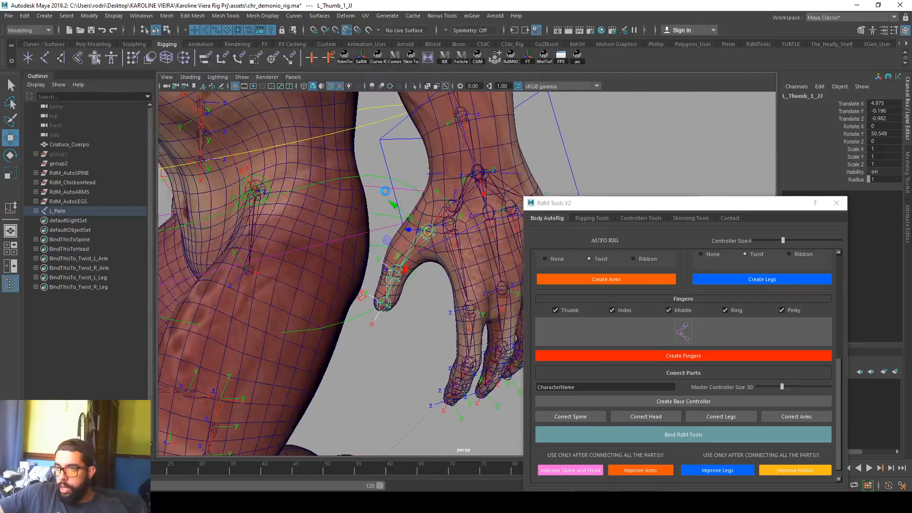
key(ctrl+s)
click(436, 261)
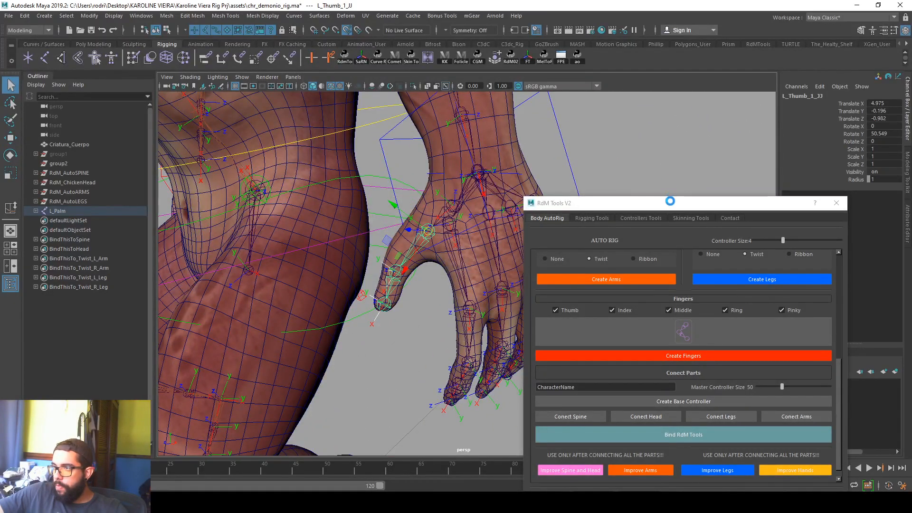
Step: Create the finger rig from the fitted hand guides with a controller size of 4
drag(669, 199, 666, 129)
click(779, 284)
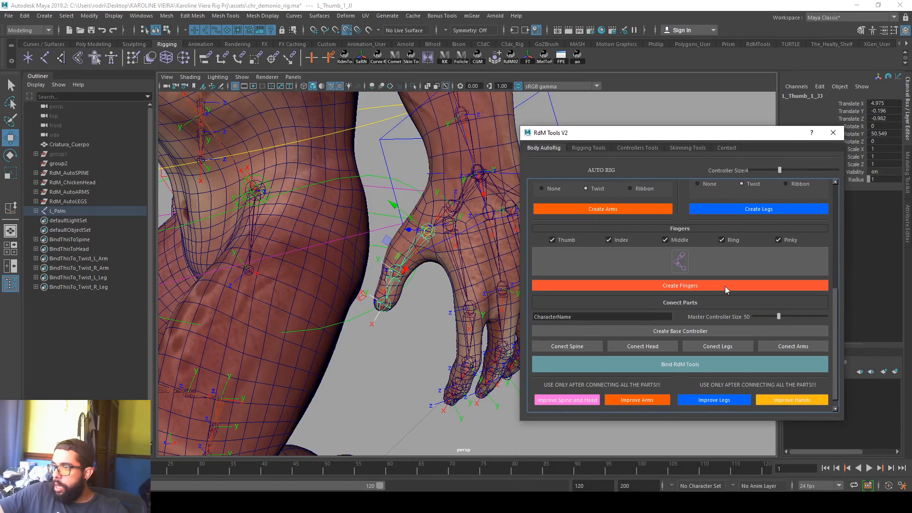
drag(589, 136, 551, 297)
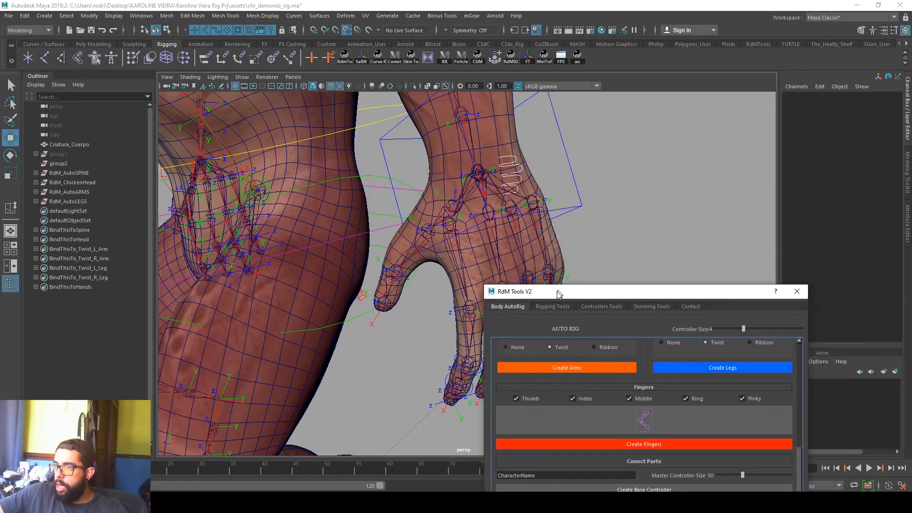
Step: Test all five finger Close attributes together on L_Palm_CC and undo the finger movement
click(514, 174)
alt+drag(526, 178, 555, 167)
drag(840, 134, 839, 107)
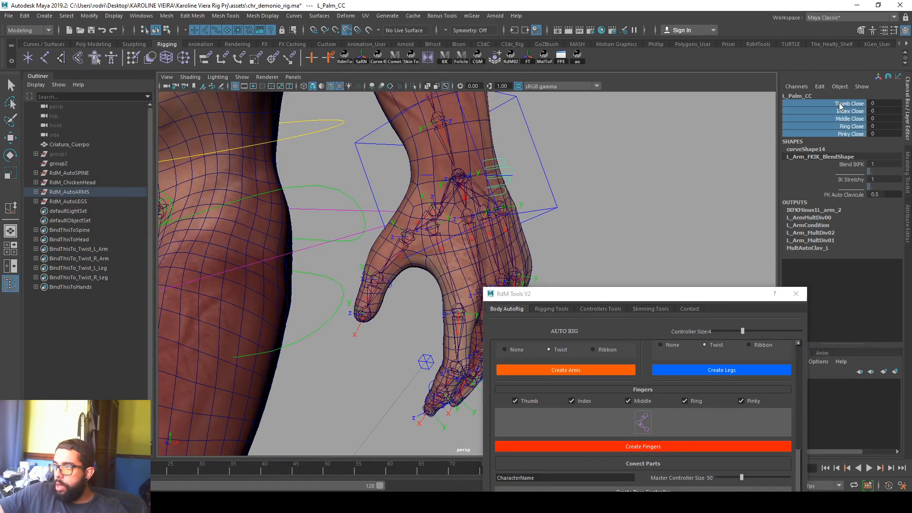
middle_drag(606, 175, 427, 230)
scroll(427, 231, down, 7)
alt+drag(437, 233, 496, 234)
middle_drag(609, 242, 624, 195)
key(ctrl+z)
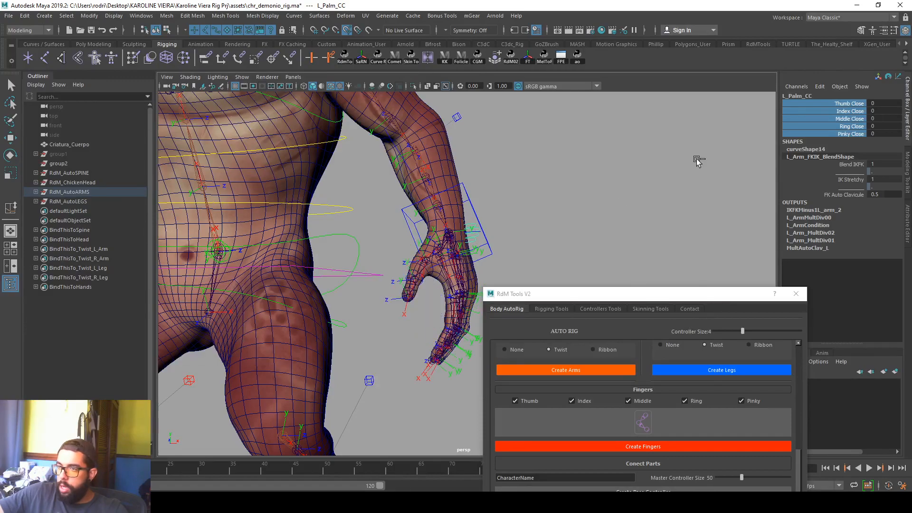
Step: Undo the finger rig creation and set the auto rig Controller Size to 7
alt+drag(666, 132, 592, 195)
alt+drag(526, 243, 531, 209)
click(531, 209)
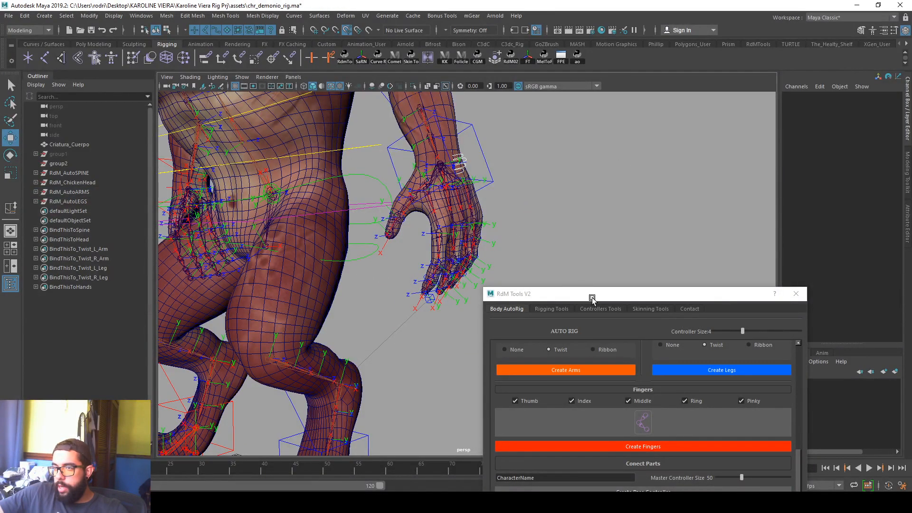
drag(592, 297, 602, 162)
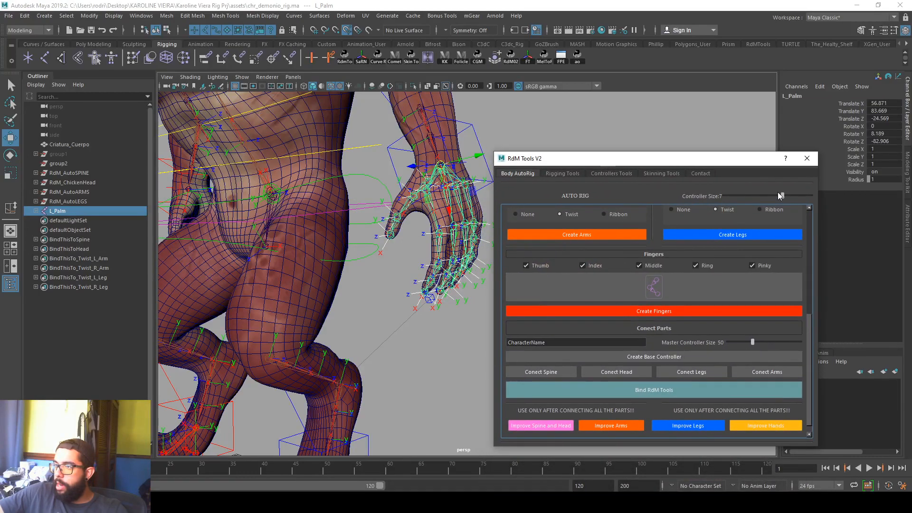
click(608, 310)
Step: Hide the axes of all joints and create the finger rig with the larger controller size
click(568, 174)
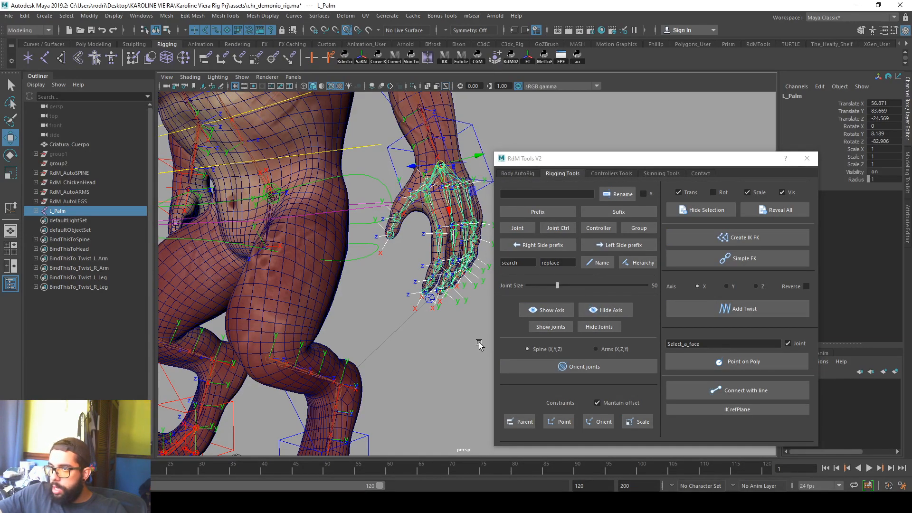
click(612, 309)
click(533, 173)
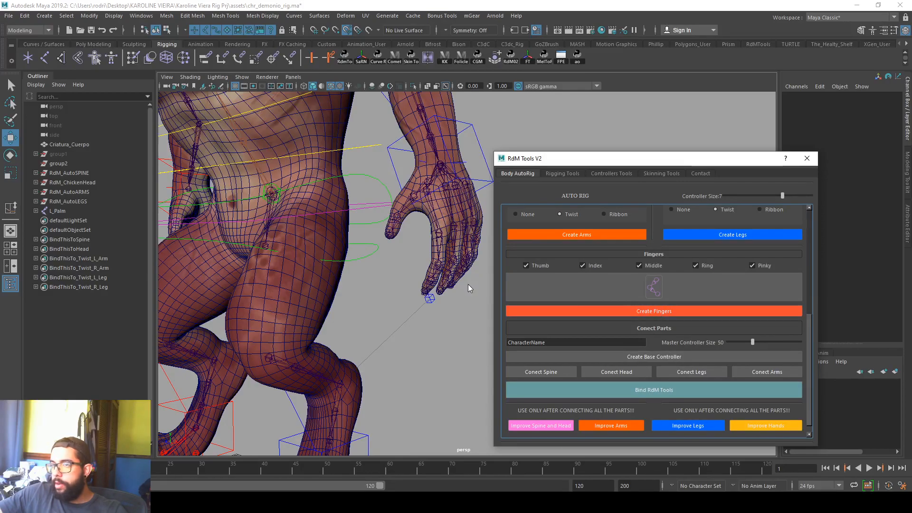
alt+middle_drag(484, 285, 446, 258)
alt+drag(446, 258, 423, 254)
Step: Isolate the left and right palm controllers, select all their curve CVs and show the whole creature again
click(425, 118)
alt+drag(446, 161, 249, 204)
click(190, 141)
key(ctrl+1)
scroll(314, 170, down, 5)
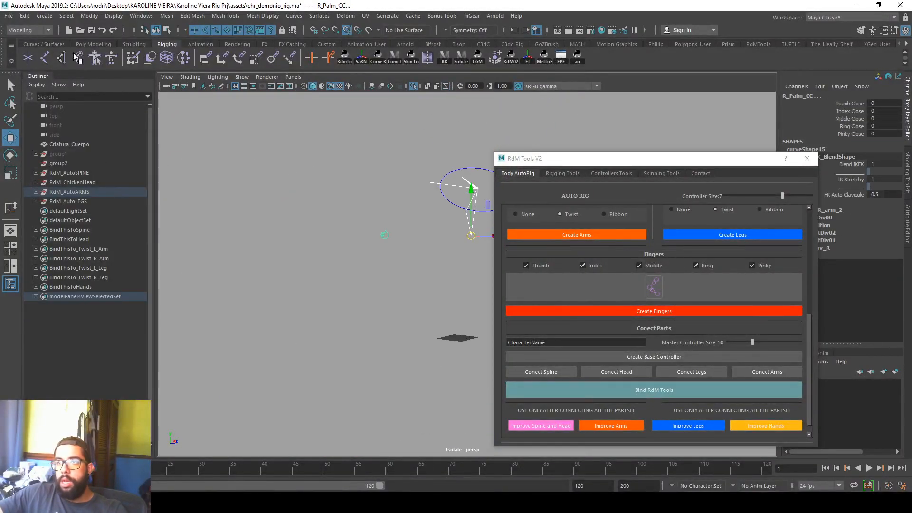
key(F8)
drag(254, 139, 276, 248)
key(ctrl+1)
scroll(342, 266, up, 5)
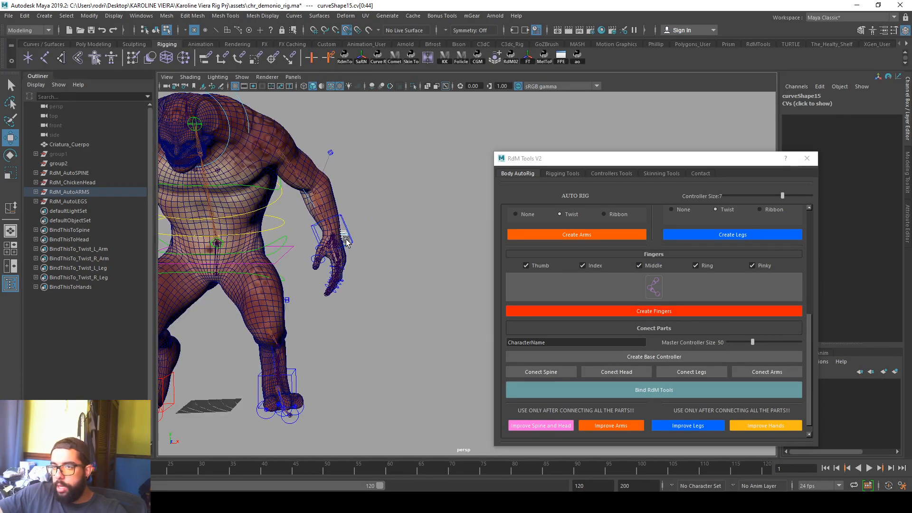
Step: Move the CVs of both hand-shaped palm controllers outward, away from the wrists
key(ctrl+1)
key(ctrl+1)
double_click(346, 239)
alt+middle_drag(321, 233, 358, 232)
scroll(358, 232, down, 3)
click(447, 239)
click(207, 241)
double_click(264, 239)
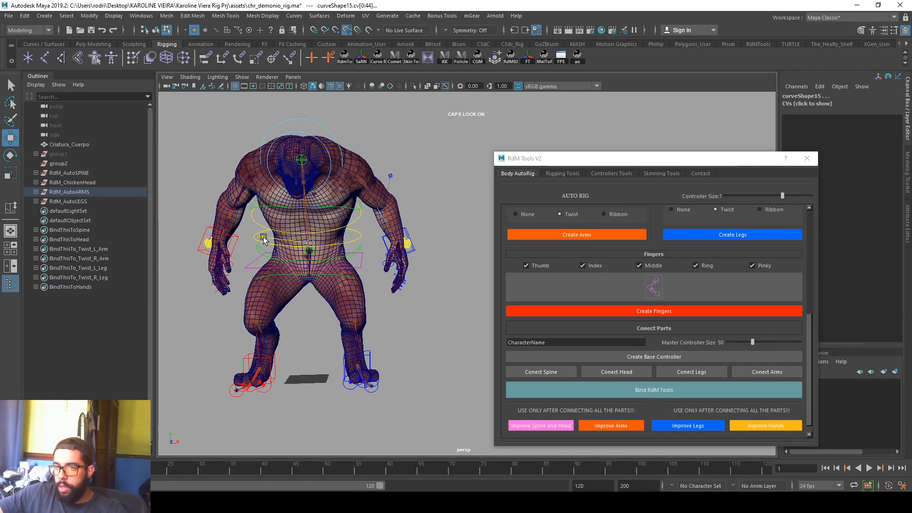
key(t)
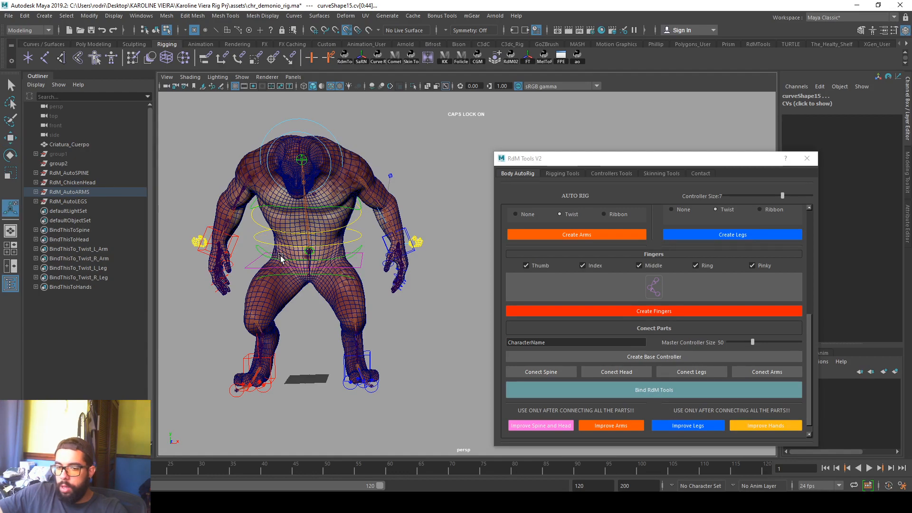
Step: Scale up both hand-shaped curves, adjust their position beside the wrists and return to object selection
key(r)
middle_drag(289, 258, 358, 252)
key(w)
drag(276, 236, 286, 238)
right_drag(402, 205, 457, 160)
scroll(394, 239, down, 3)
alt+drag(395, 240, 369, 249)
alt+right_drag(369, 249, 419, 261)
click(453, 239)
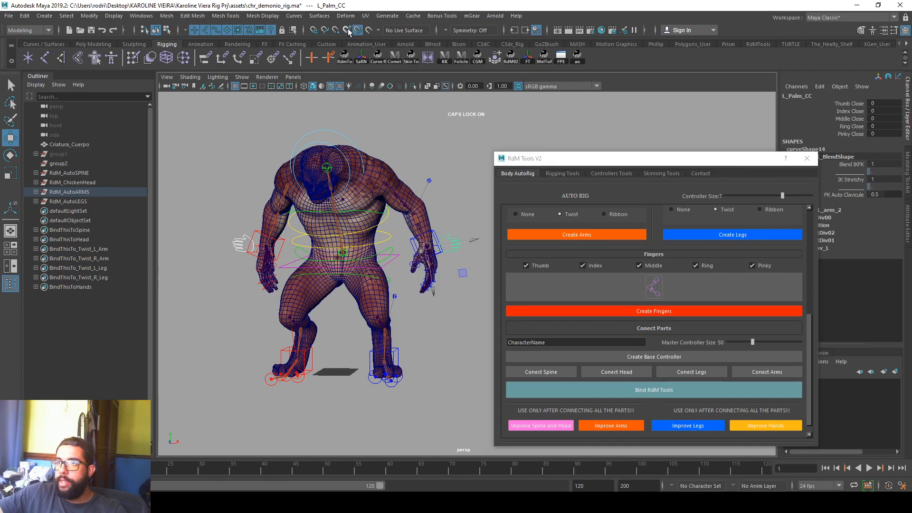
Step: Deselect the palm controllers and save the scene
click(445, 116)
key(ctrl+s)
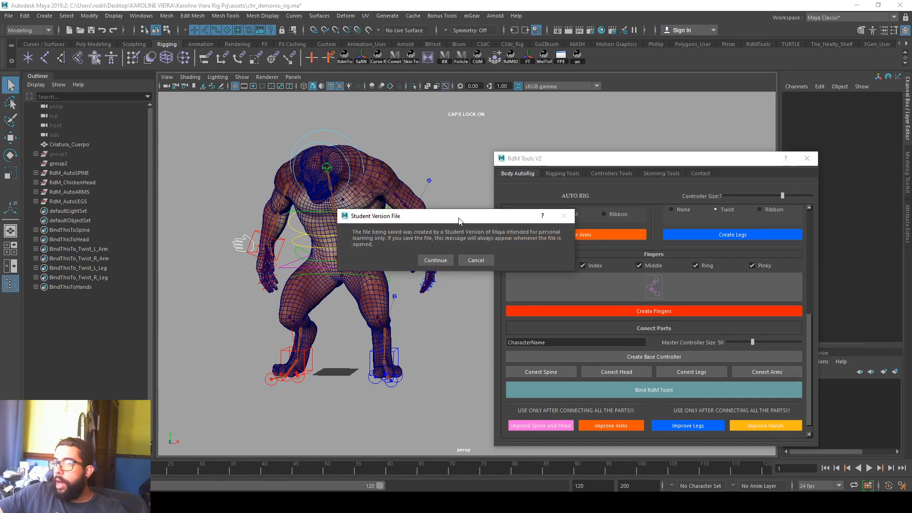
click(432, 259)
Step: Set the character name for connecting the rig parts to Creature
key(w)
alt+middle_drag(342, 276, 372, 252)
alt+drag(373, 252, 385, 291)
alt+middle_drag(384, 291, 346, 299)
click(570, 339)
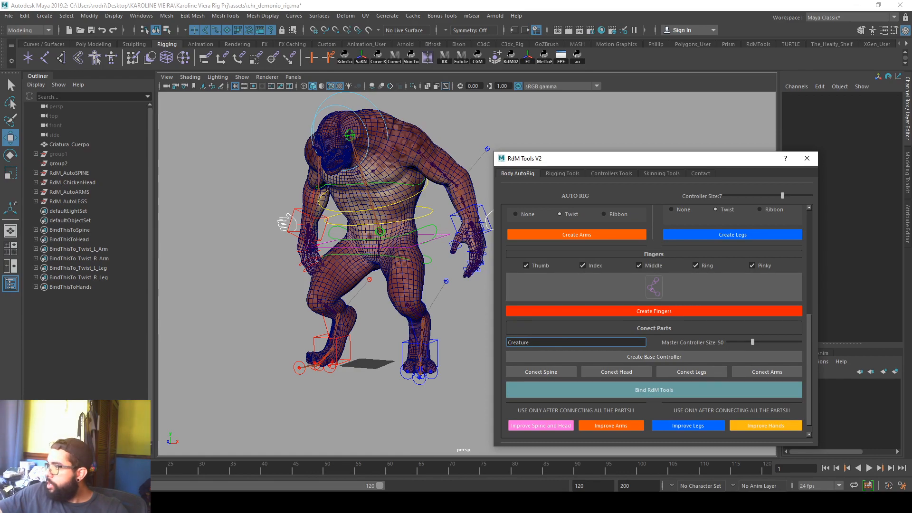
alt+drag(401, 323, 407, 316)
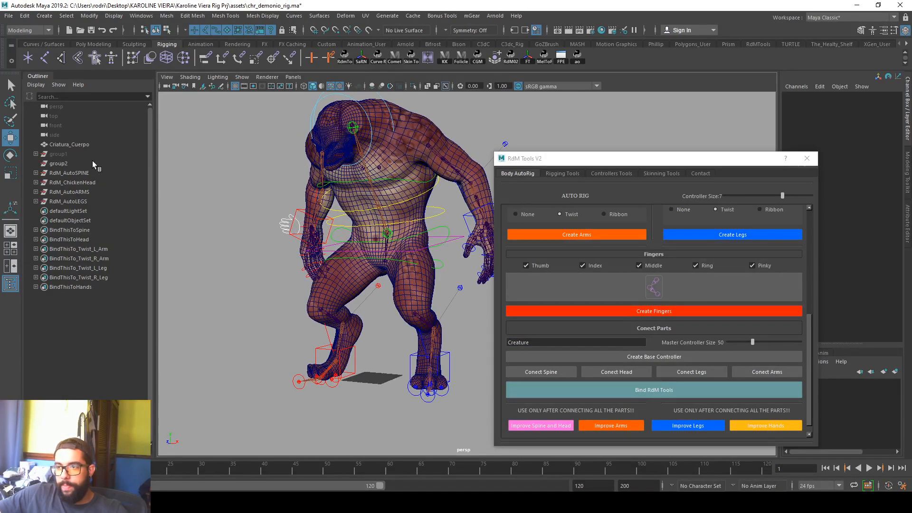
click(545, 342)
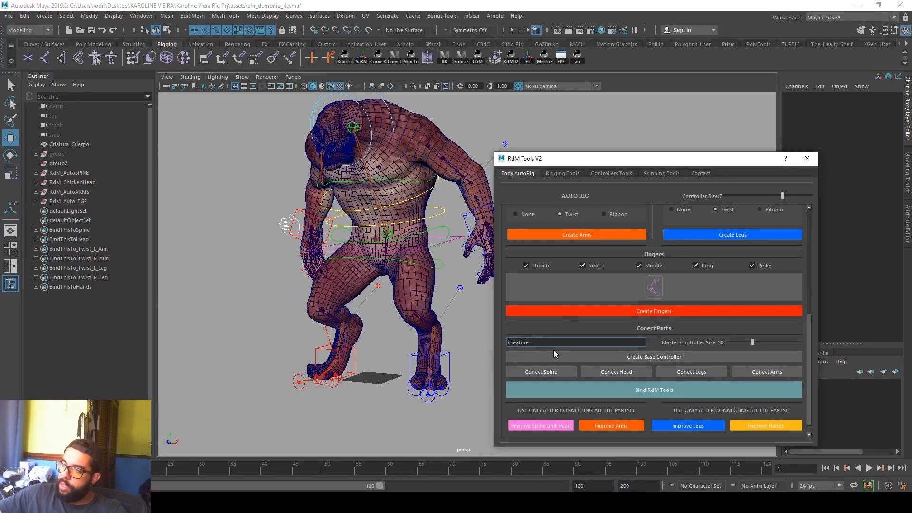
Step: Create the base controller for Creature with a master controller size of 75 and connect the spine to it
click(577, 358)
key(ctrl+z)
click(759, 340)
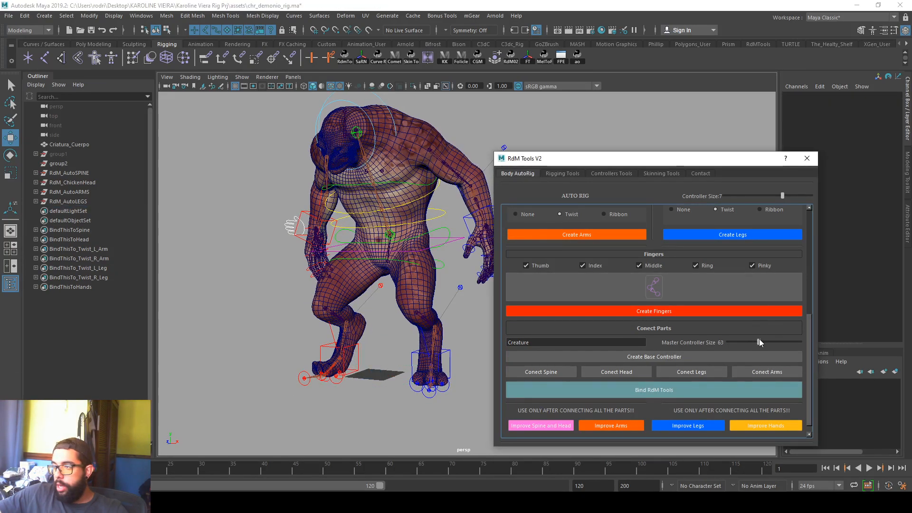
click(615, 356)
alt+drag(435, 350, 388, 346)
click(266, 271)
alt+drag(266, 271, 280, 255)
click(547, 377)
Step: Connect the head, legs and arms to the creature's base controller
click(604, 371)
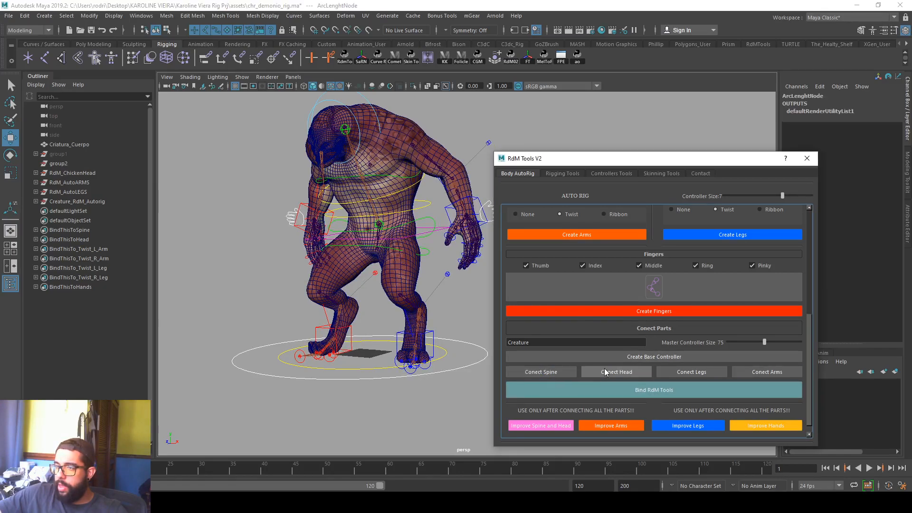
click(709, 369)
click(738, 372)
mouse_move(374, 310)
alt+mouse_down()
mouse_move(387, 313)
mouse_move(322, 314)
mouse_move(362, 316)
alt+mouse_up()
alt+middle_drag(361, 296, 373, 300)
alt+right_drag(372, 301, 407, 290)
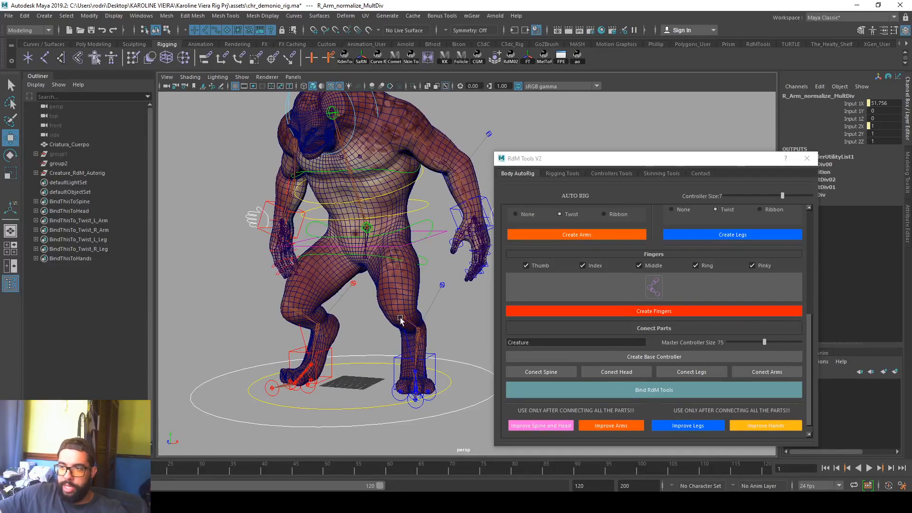
Step: Test the connected rig by moving the right foot IK controller and rotating the reverse spine controller, undoing the test poses
click(331, 356)
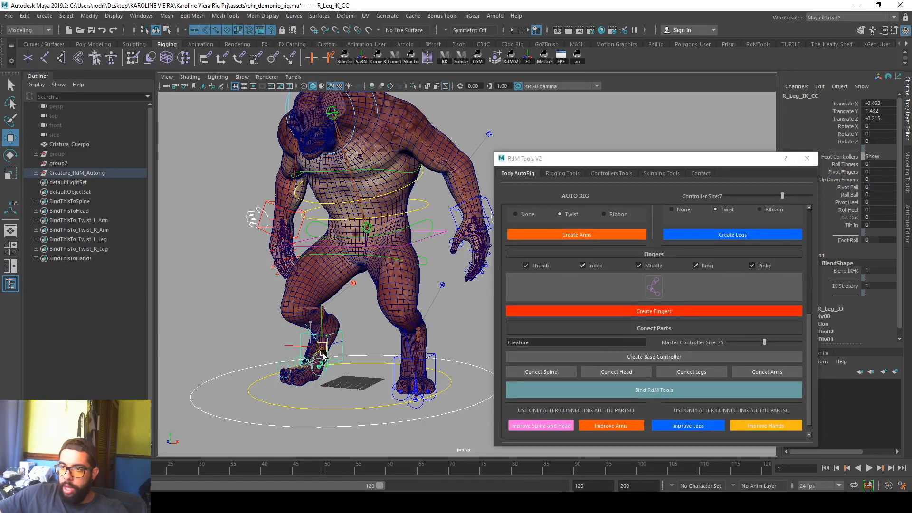
click(420, 233)
key(e)
drag(383, 209, 387, 198)
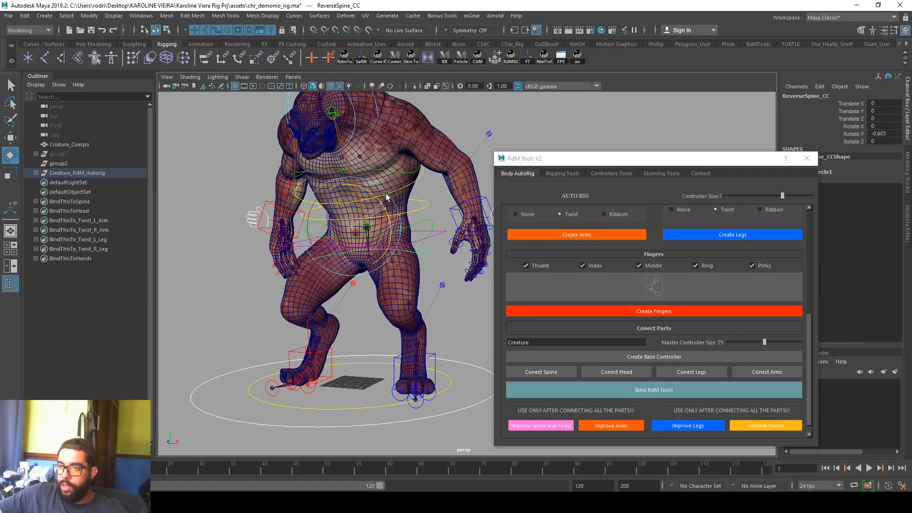
key(ctrl+z)
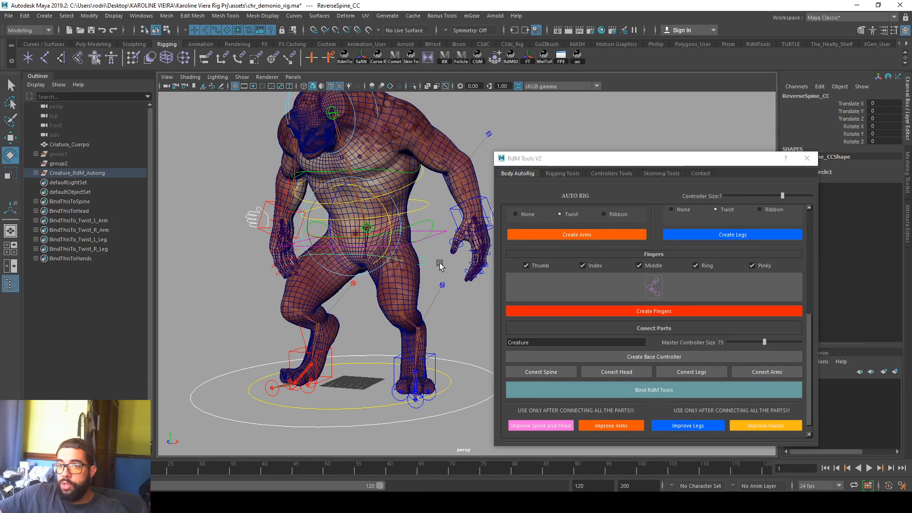
Step: Undo the arm, leg and head connections to the base controller
key(ctrl+z)
key(ctrl+z)
key(ctrl+z)
key(ctrl+z)
key(ctrl+z)
key(ctrl+z)
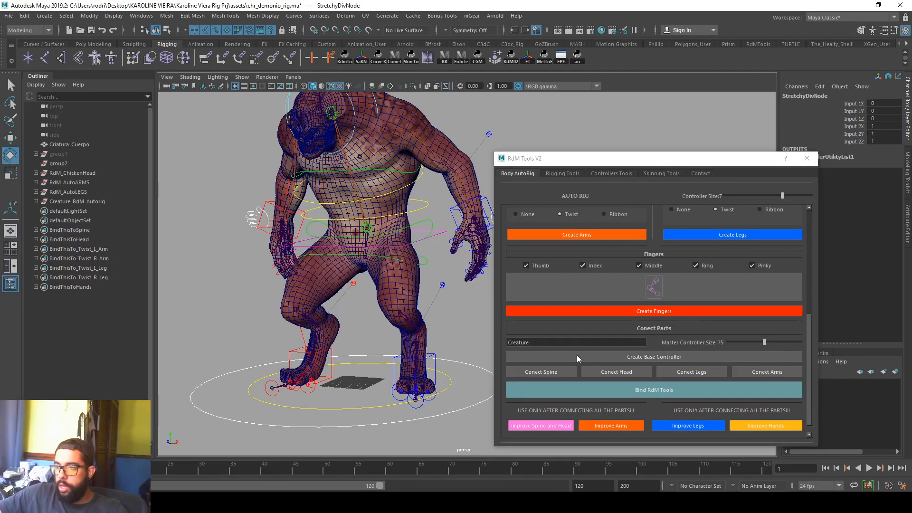
Step: Connect the spine, head and arms under the Creature rig and check which parts the rig and leg groups contain
click(565, 372)
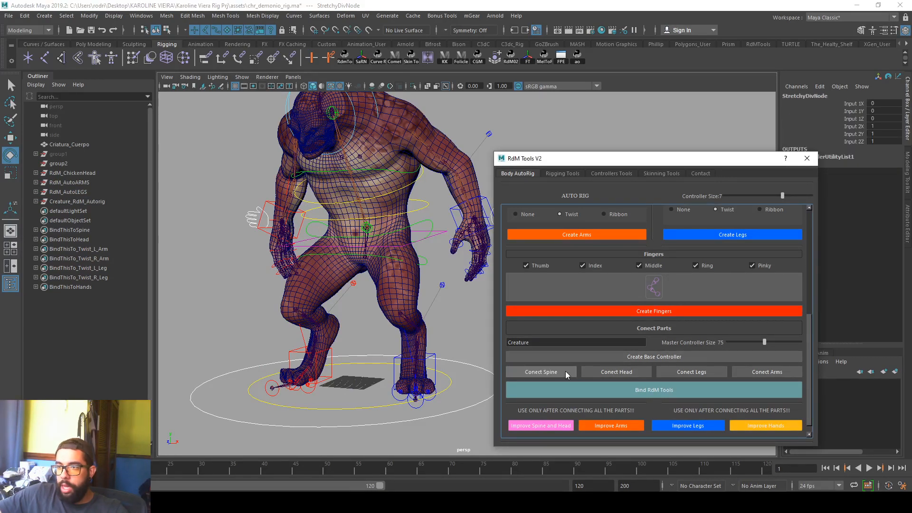
click(619, 373)
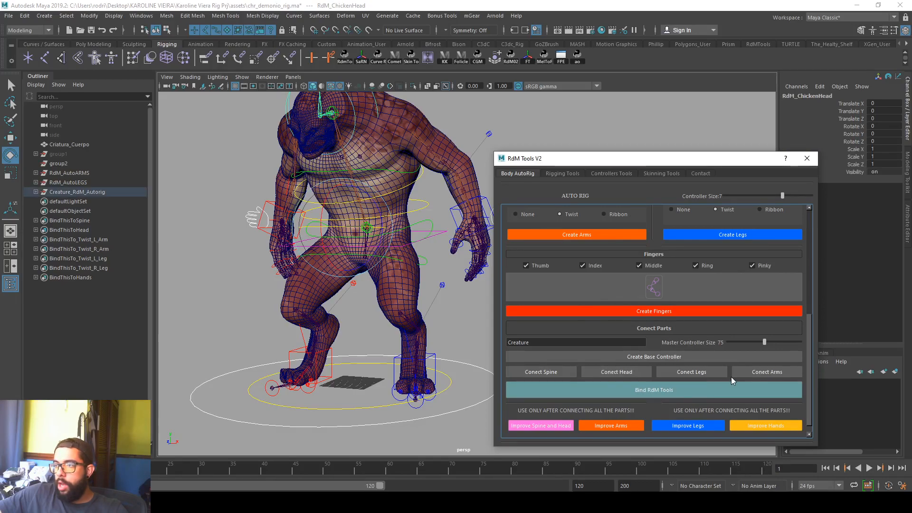
click(756, 374)
click(91, 182)
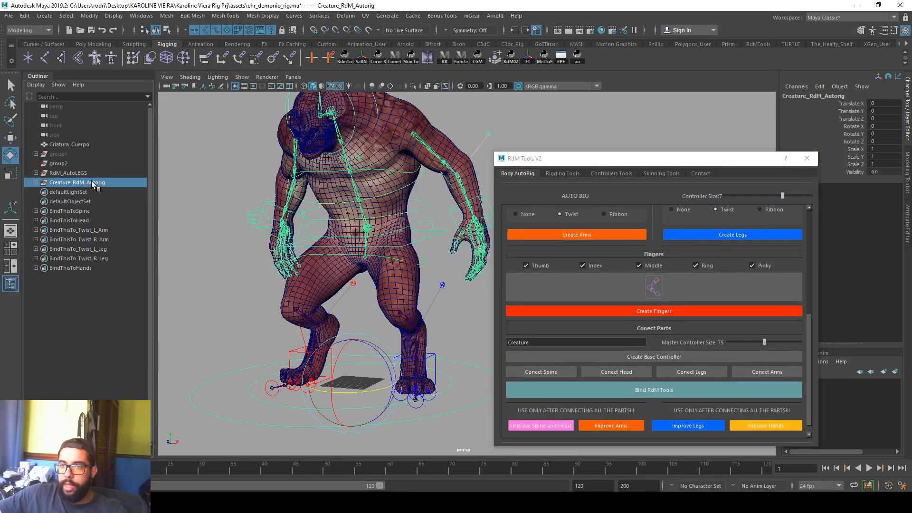
click(87, 171)
Step: Clear the selection, save the scene and close the RdM Tools window
alt+drag(265, 229, 242, 209)
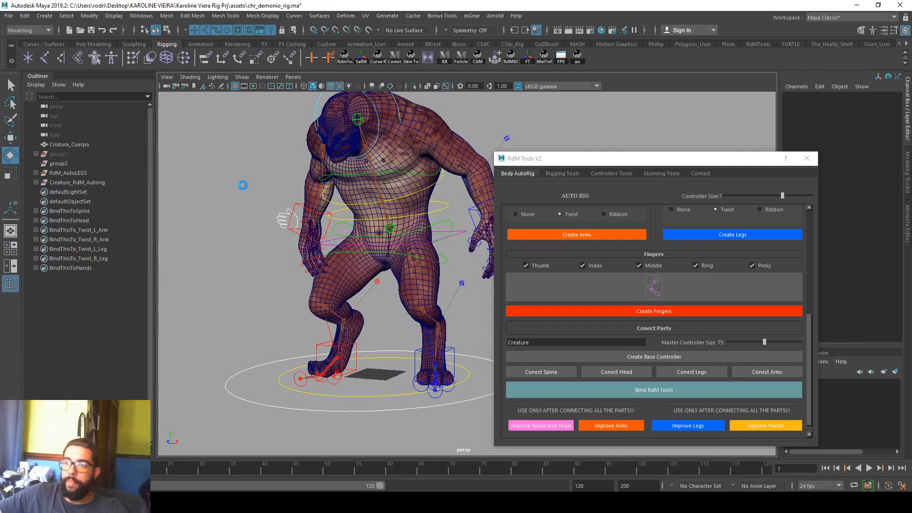
click(243, 189)
key(ctrl+s)
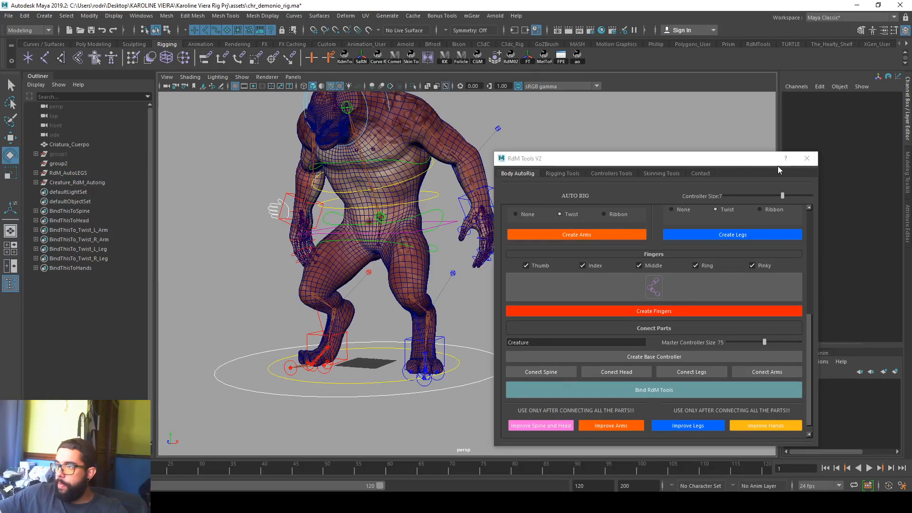
click(807, 158)
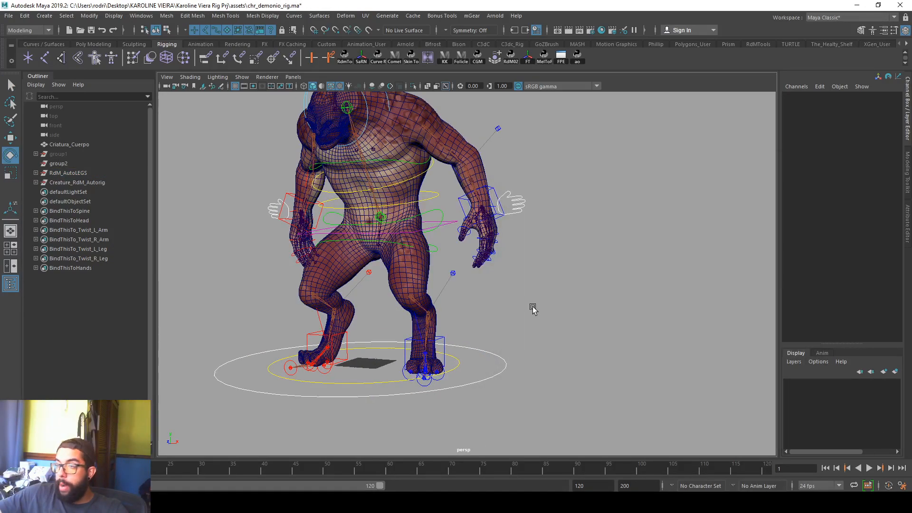
Step: Save the scene again with nothing selected and the whole creature and its base controller in view
click(461, 242)
alt+middle_drag(464, 252, 527, 304)
alt+right_drag(527, 304, 438, 299)
alt+middle_drag(437, 299, 448, 300)
click(342, 246)
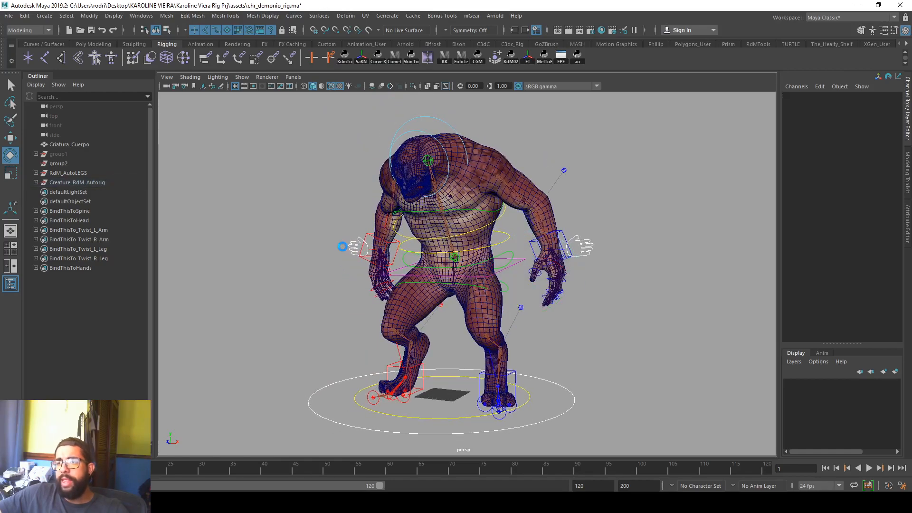
key(ctrl+s)
click(435, 259)
alt+middle_drag(346, 218, 359, 228)
scroll(359, 230, up, 2)
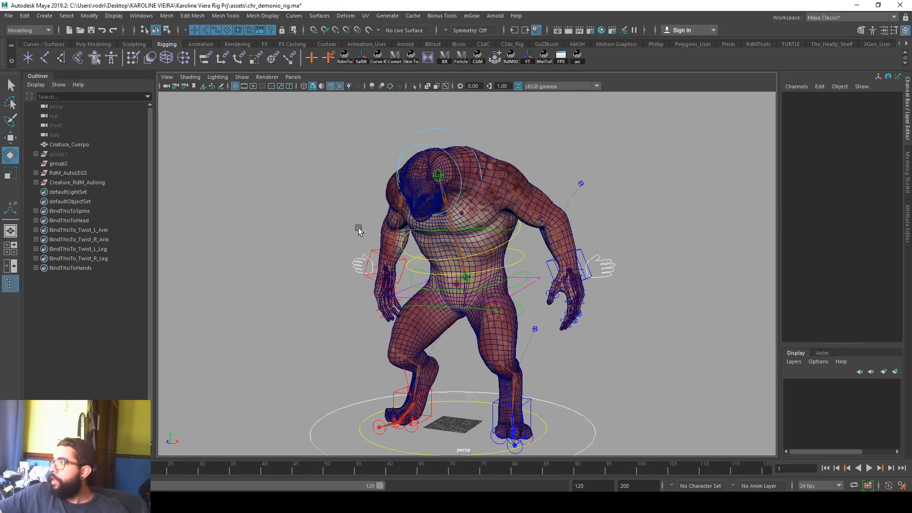